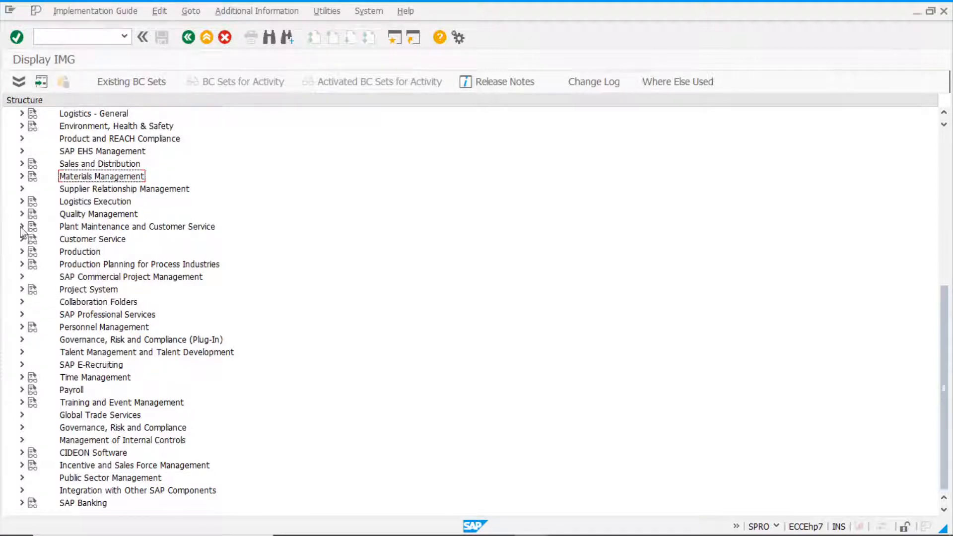
Under Materials Management, Valuation and Account Assignment, Account Determination Without Wizard, review the Define Valuation Control setting and return to the IMG
click(21, 176)
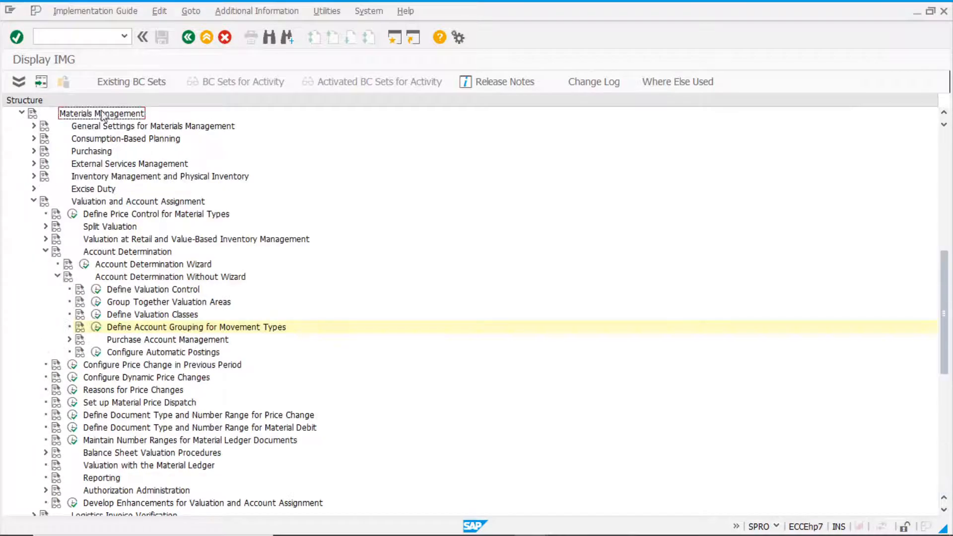
click(117, 202)
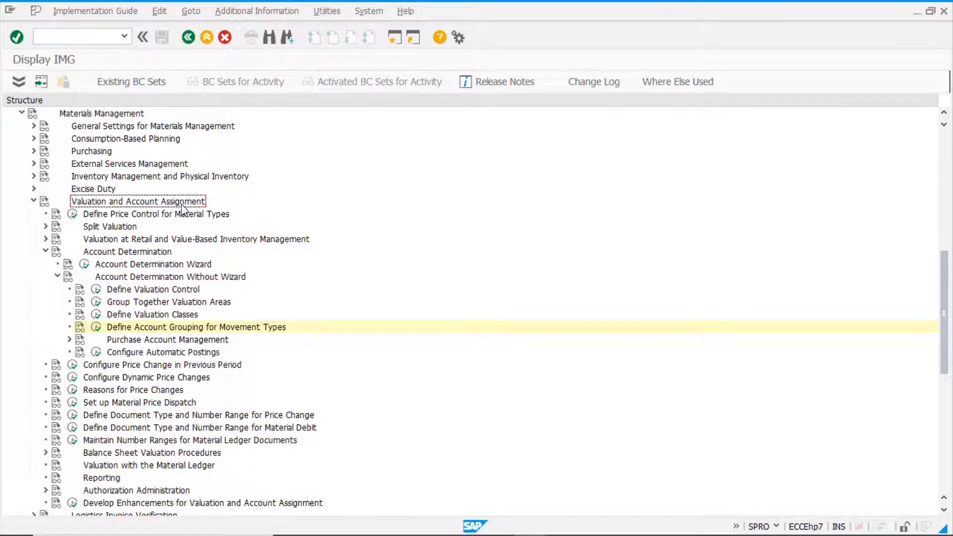
click(119, 252)
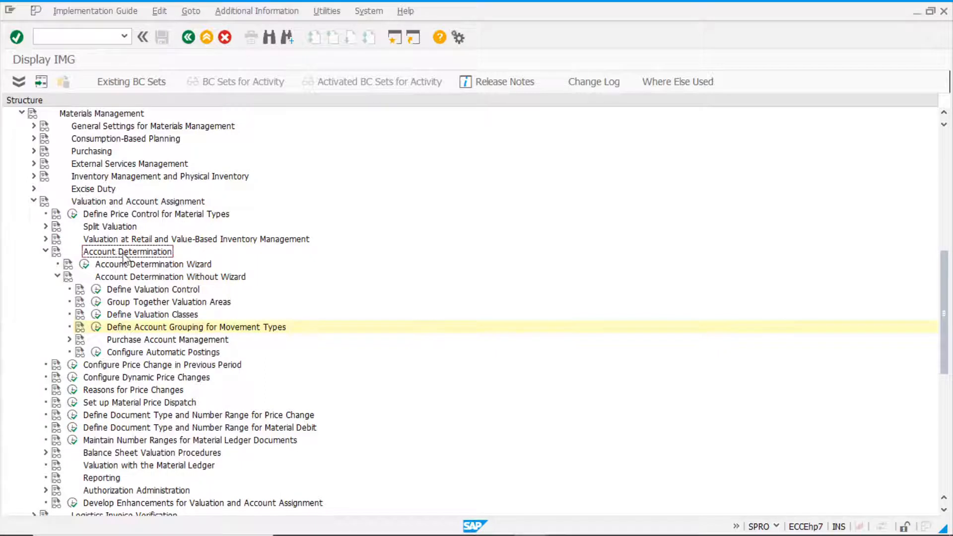
click(45, 252)
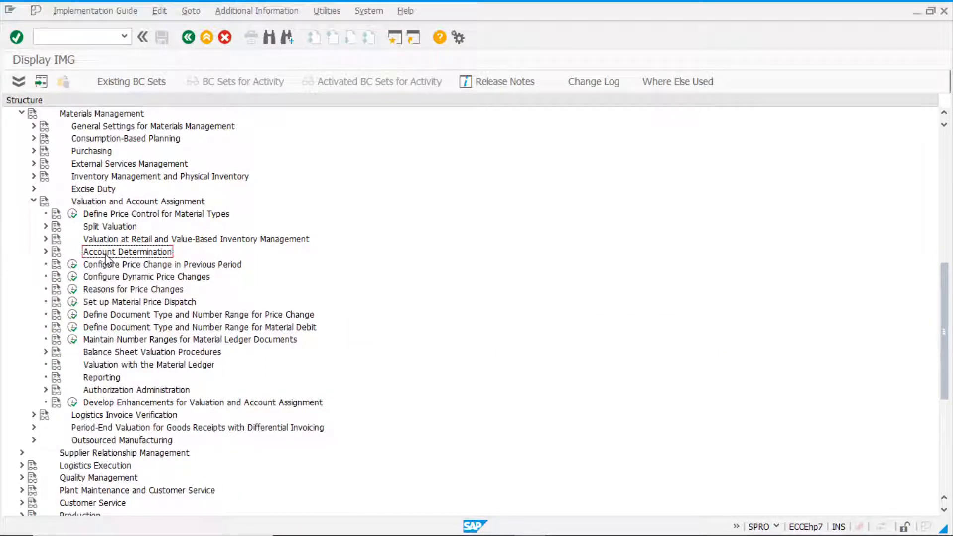
click(46, 251)
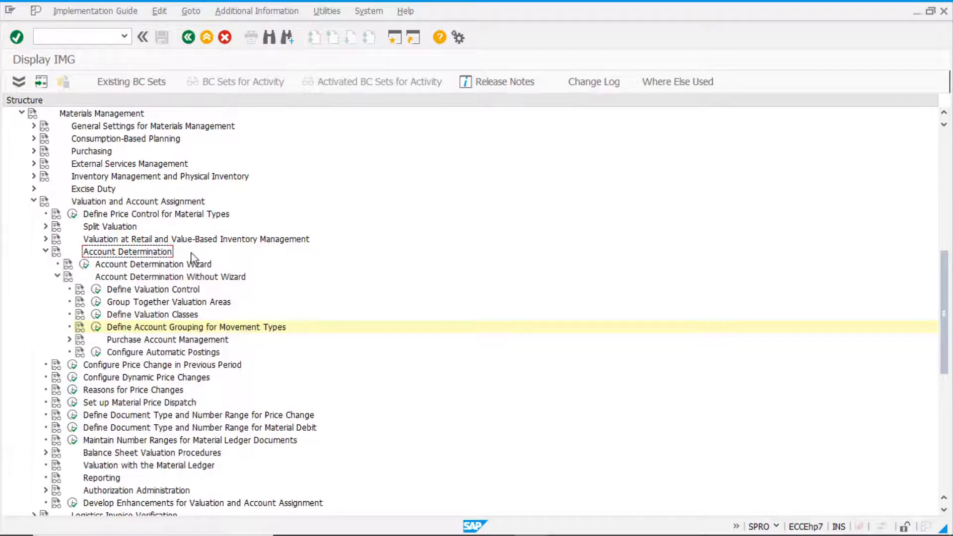
click(156, 279)
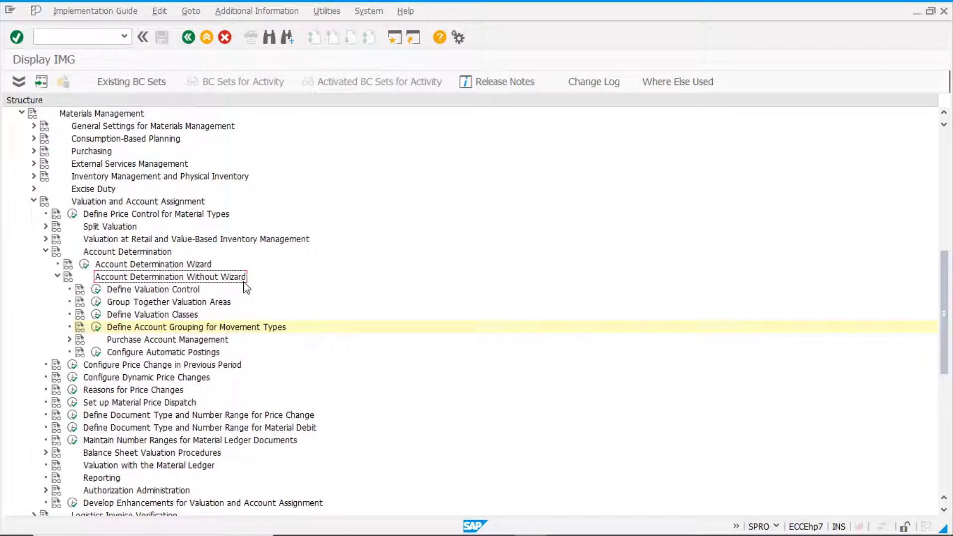
click(96, 291)
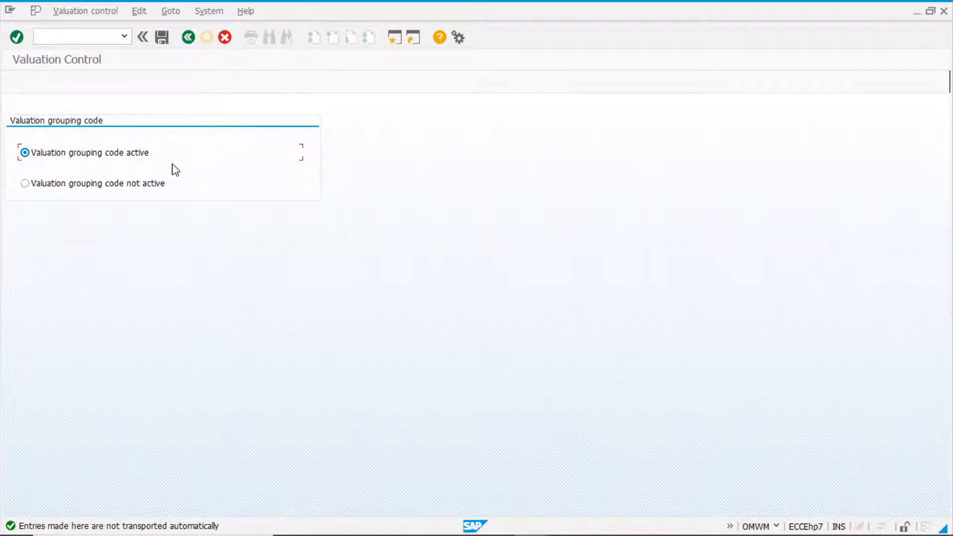
click(189, 38)
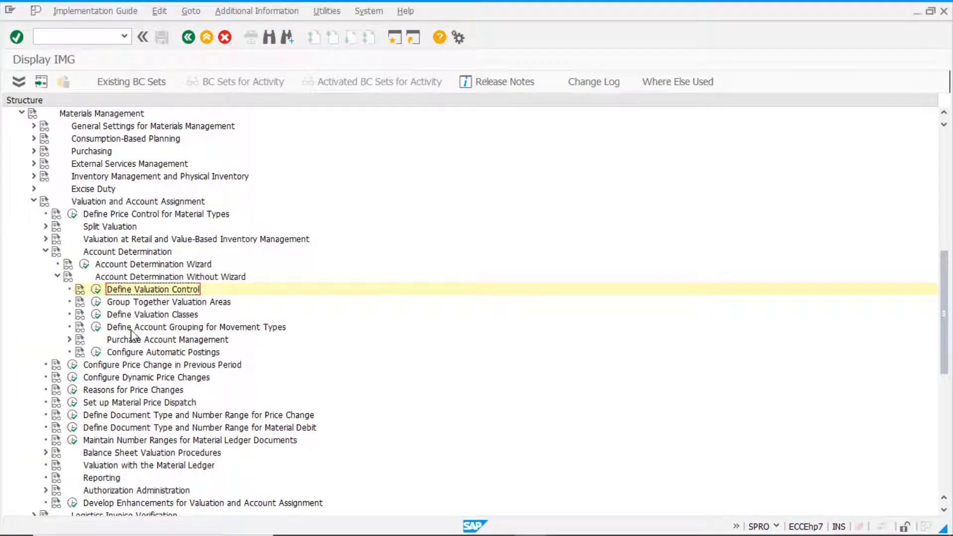
Open Group Together Valuation Areas and examine the valuation grouping codes of valuation areas 0005 and 0007
click(96, 303)
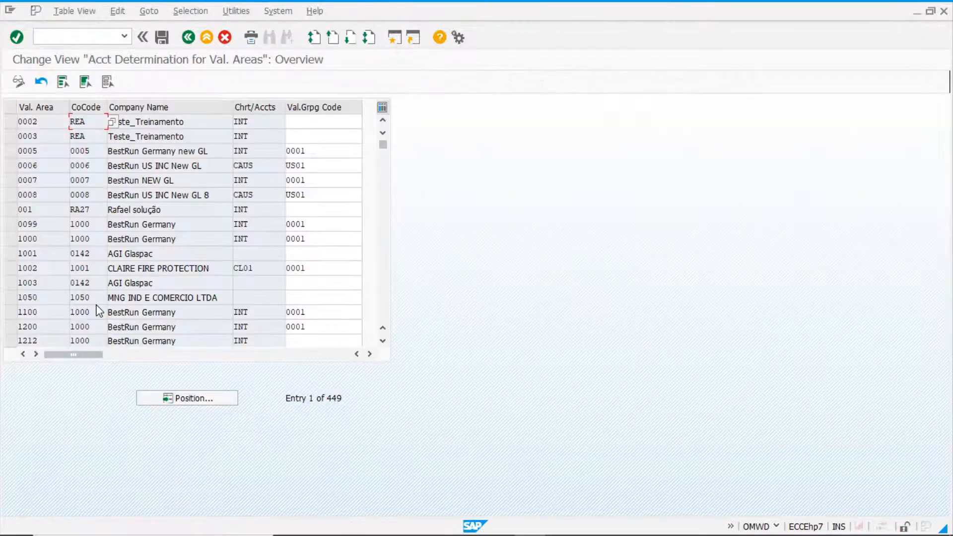
click(323, 151)
click(320, 182)
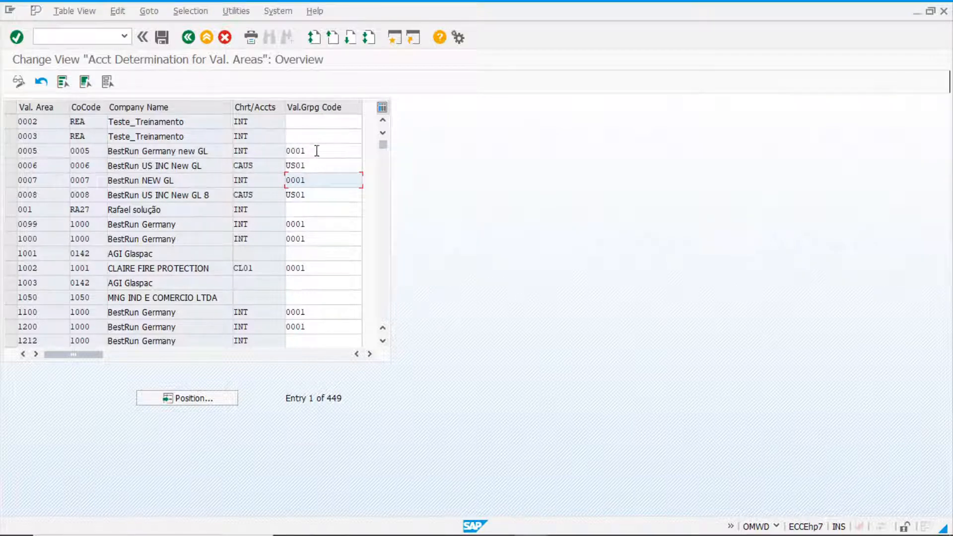
click(290, 150)
double_click(291, 149)
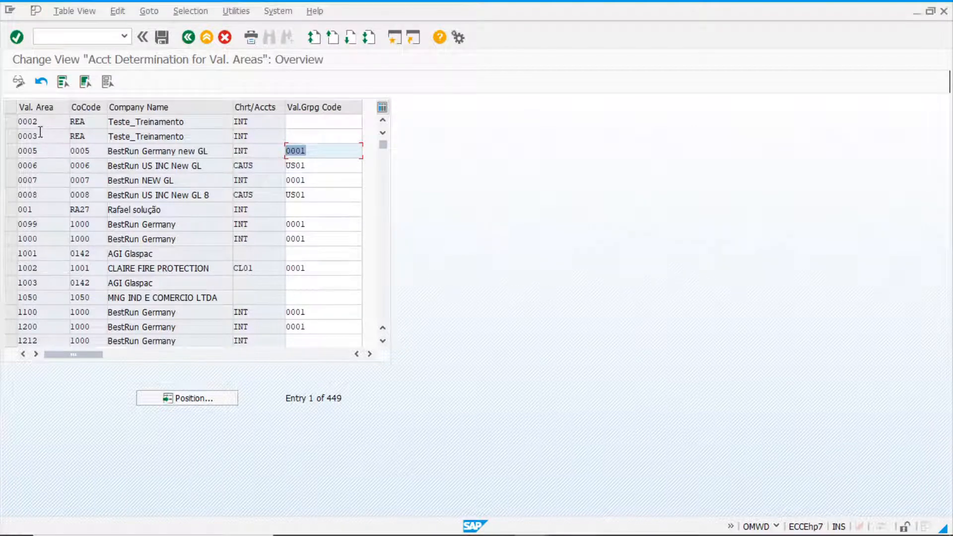
Compare the grouping codes of valuation areas 1000, 1002, 1100 and 1200 with those of 0005 and 0007, and return to the IMG
click(49, 240)
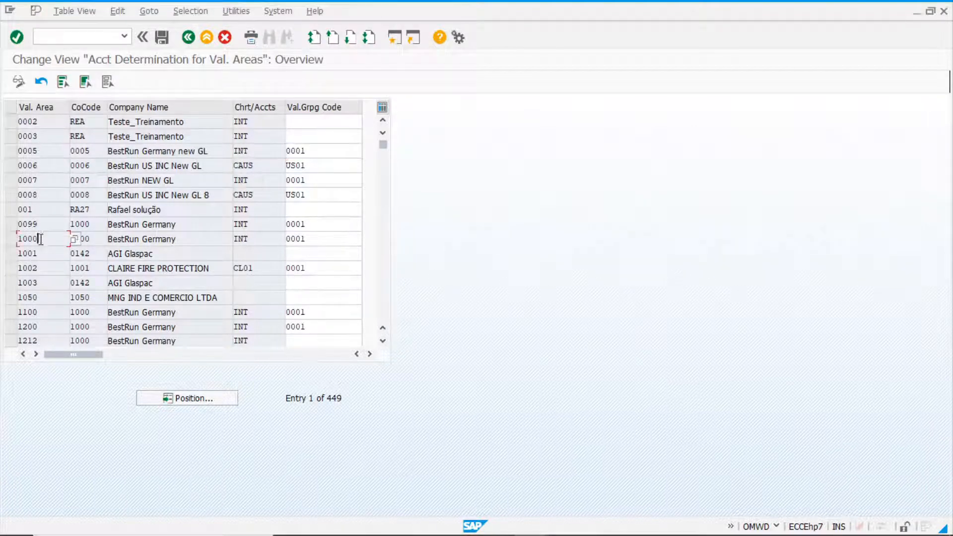
click(324, 240)
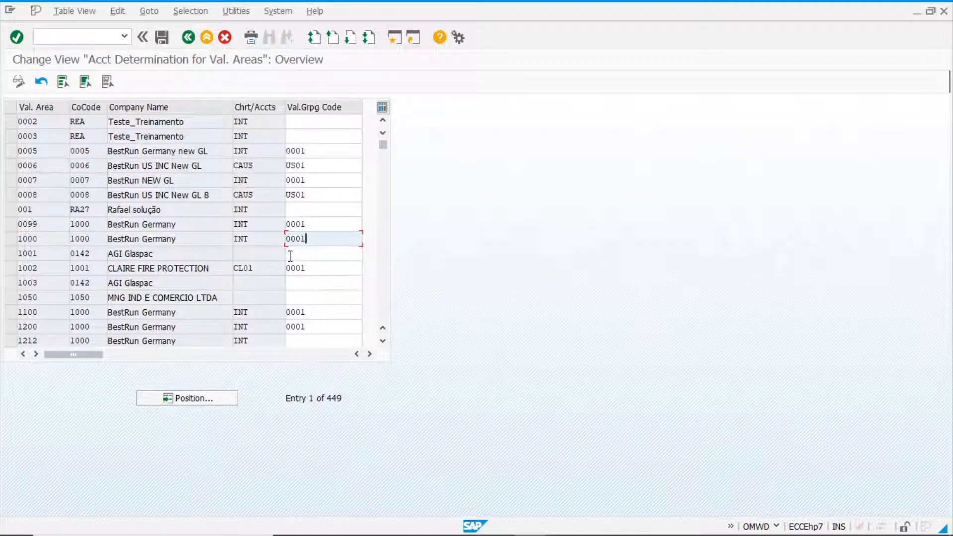
click(314, 269)
click(316, 315)
click(315, 327)
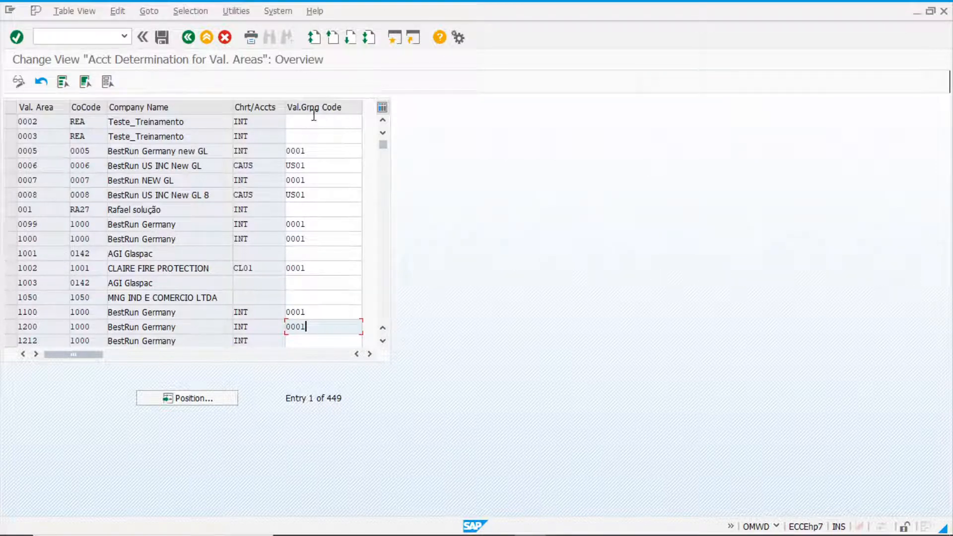
click(321, 151)
click(320, 180)
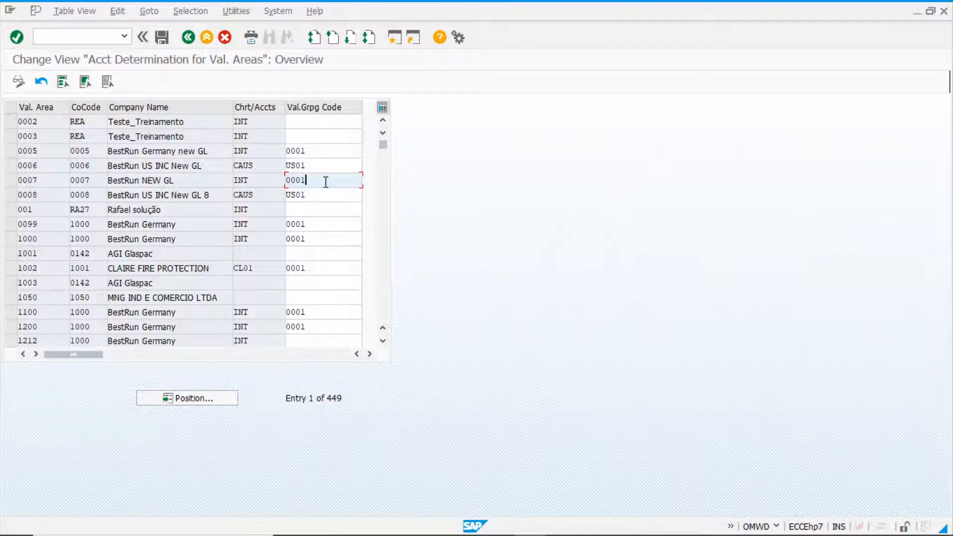
click(319, 150)
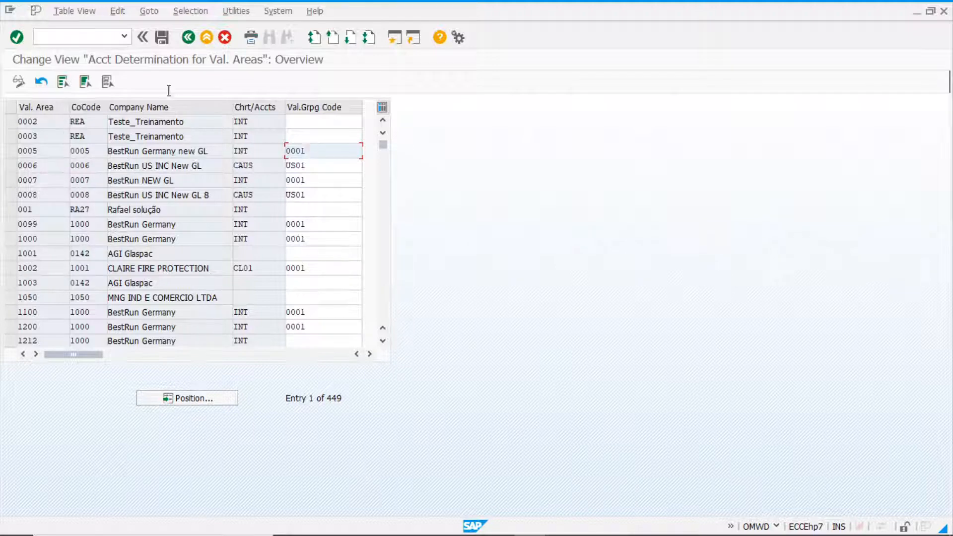
click(192, 42)
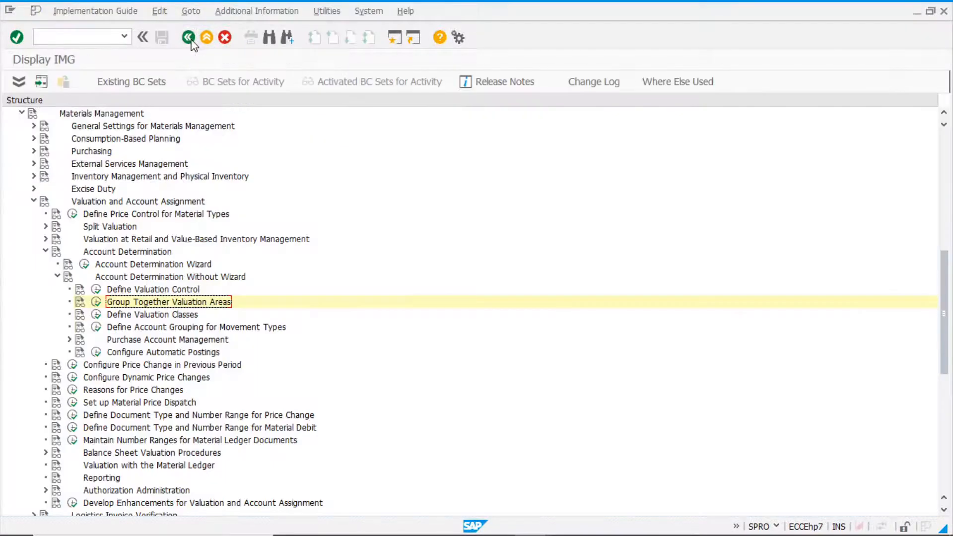
Open the account category references under Define Valuation Classes, examine the raw materials and operating supplies references, and leave the list
click(97, 317)
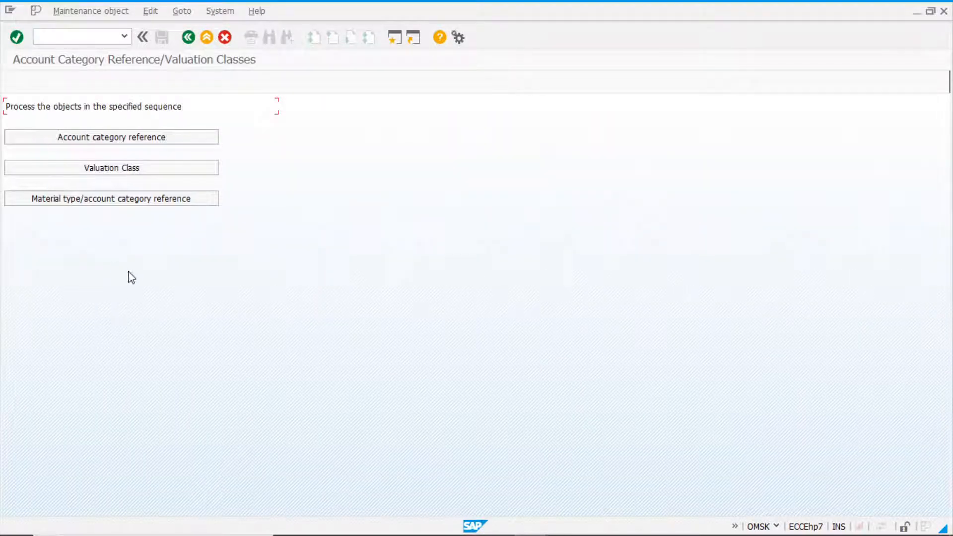
click(122, 139)
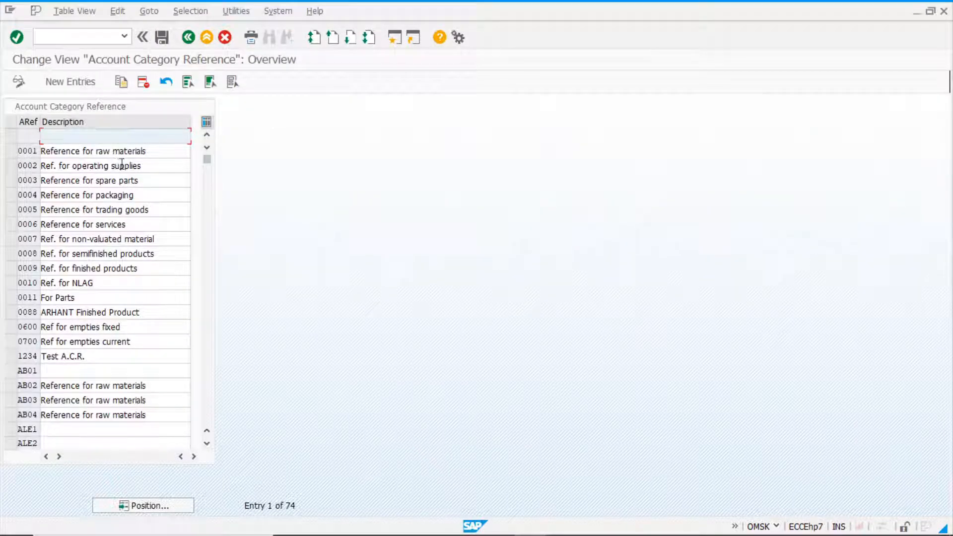
drag(170, 152, 15, 150)
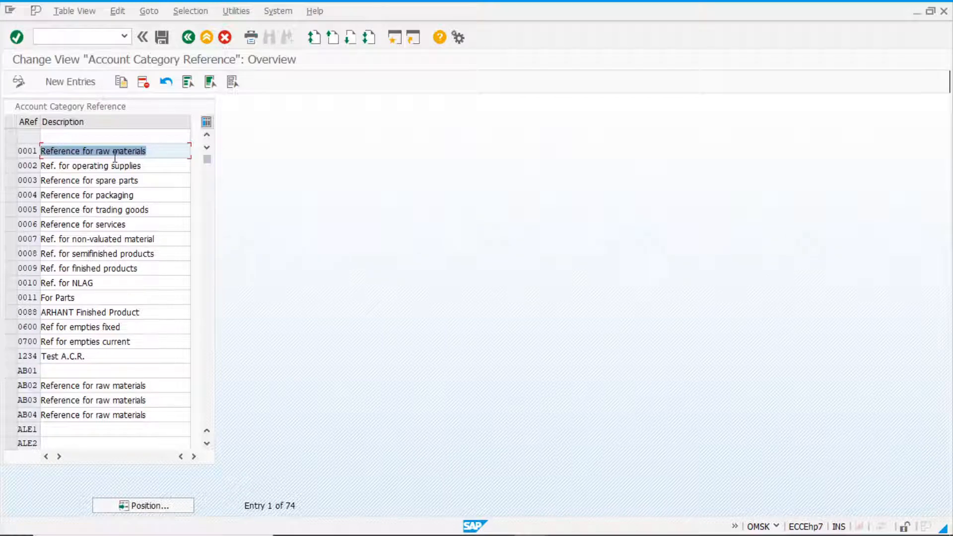
click(152, 167)
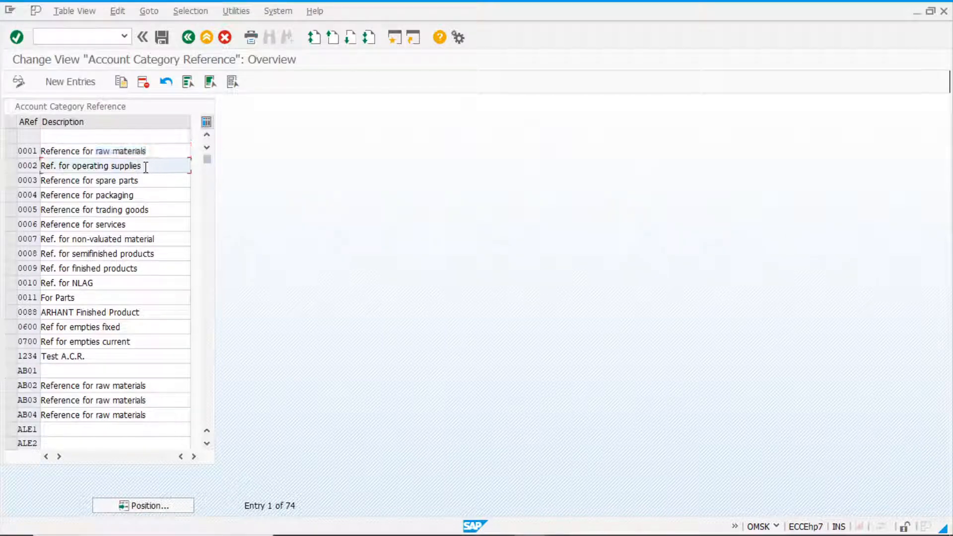
mouse_move(161, 151)
mouse_down()
mouse_move(30, 148)
mouse_move(163, 152)
mouse_up()
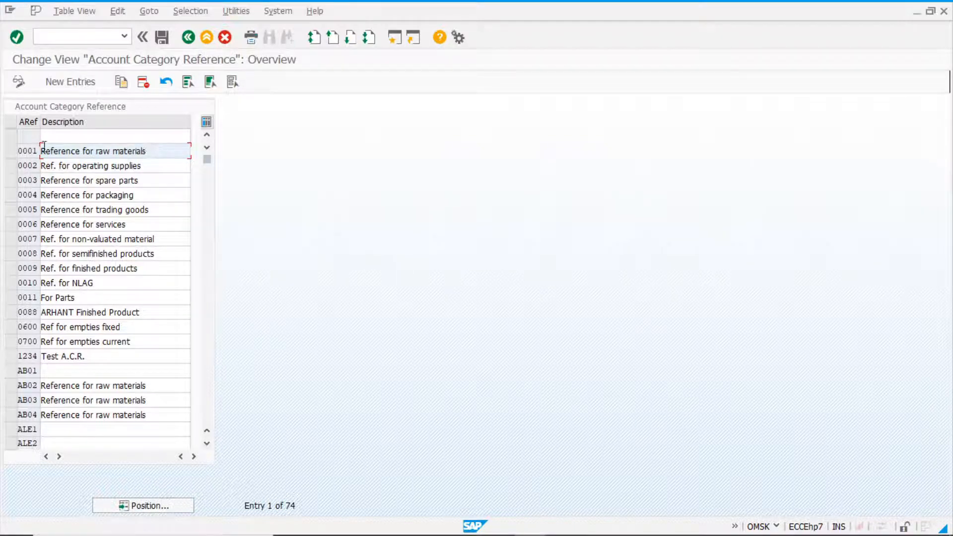
double_click(86, 152)
click(170, 154)
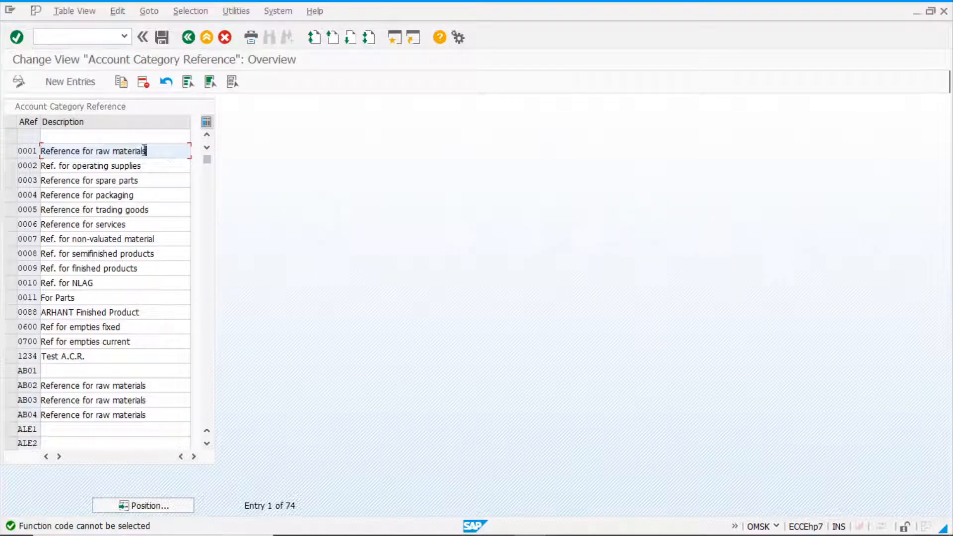
click(192, 44)
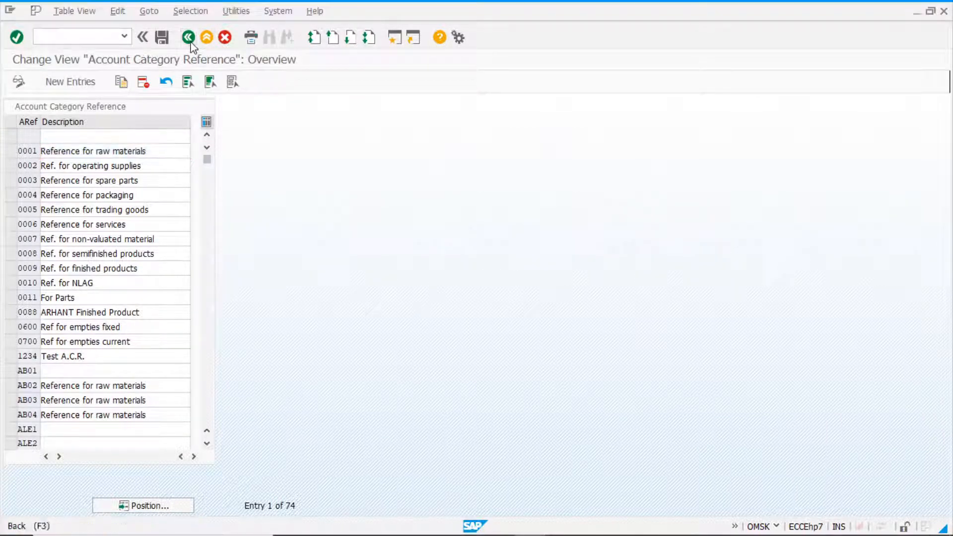
Open the Valuation Class list, examine which account category reference the raw materials classes use, and leave the list
click(122, 169)
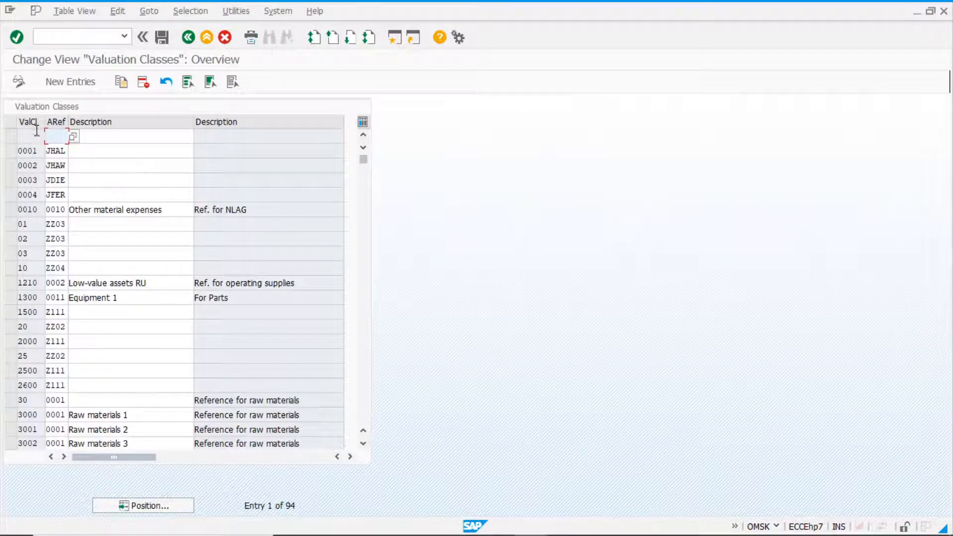
click(22, 165)
click(55, 413)
scroll(55, 417, down, 2)
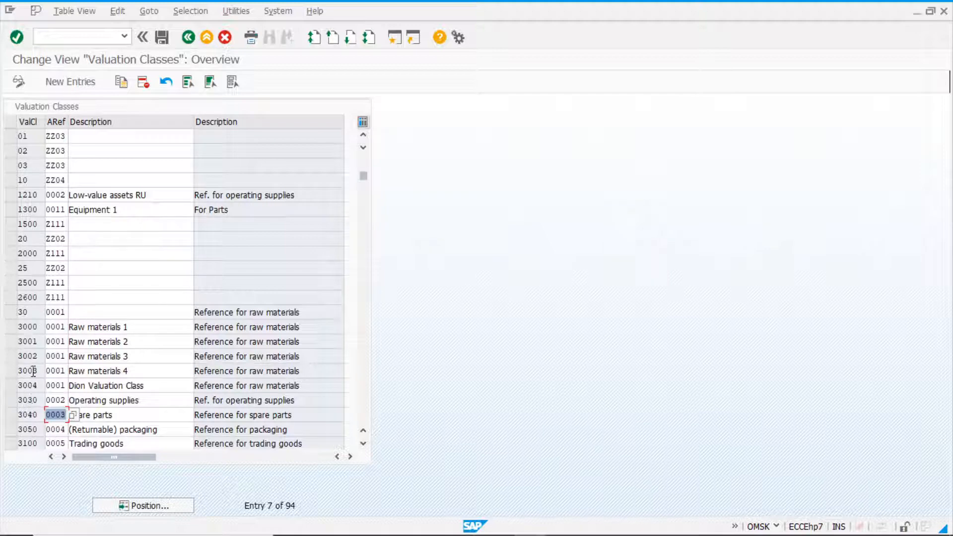
click(189, 39)
Open the material type/account category reference assignments and position the list at material type ROH
click(104, 201)
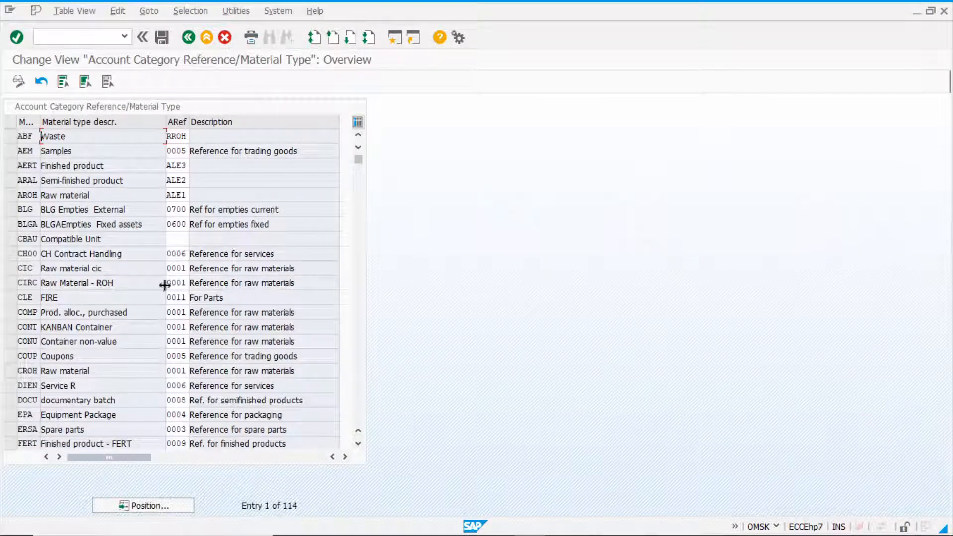
click(171, 268)
click(231, 268)
click(184, 506)
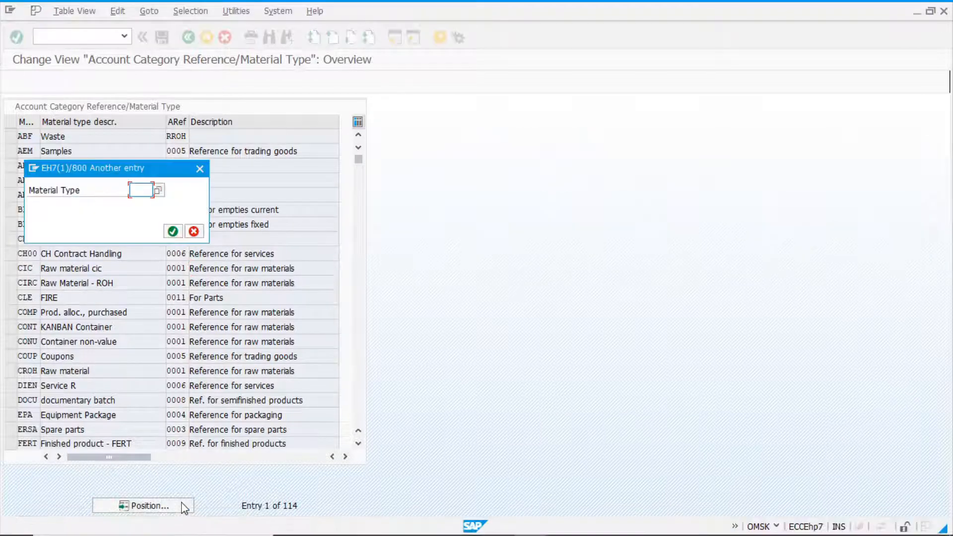
text(roh)
key(Return)
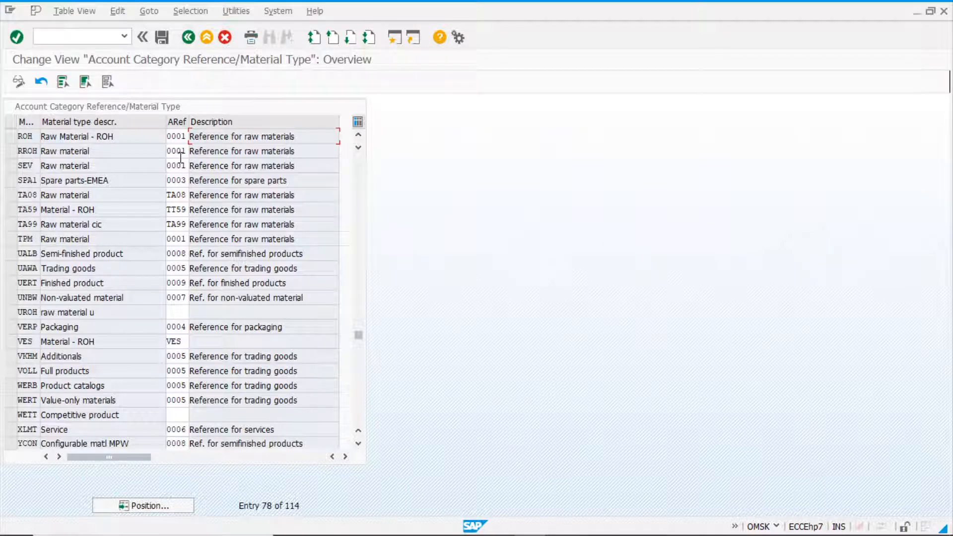
Return to the IMG and open Define Account Grouping for Movement Types
click(189, 37)
click(191, 41)
click(128, 328)
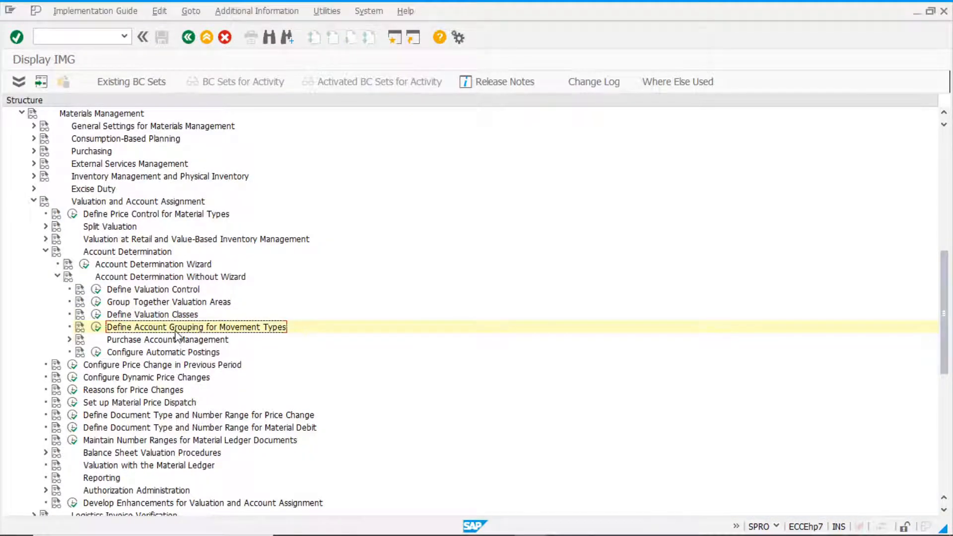
click(97, 327)
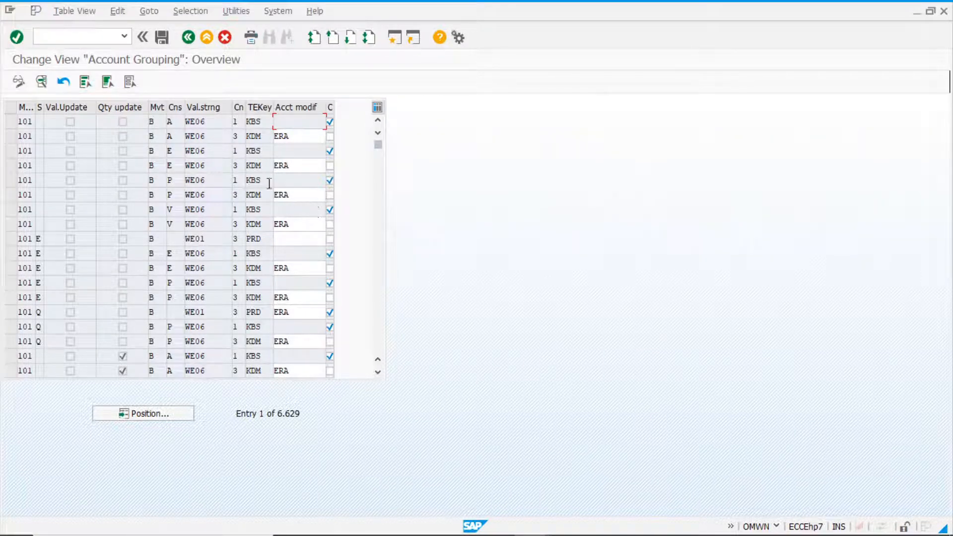
Switch to the General Table Display session and display the entries of table T156W
mouse_move(327, 534)
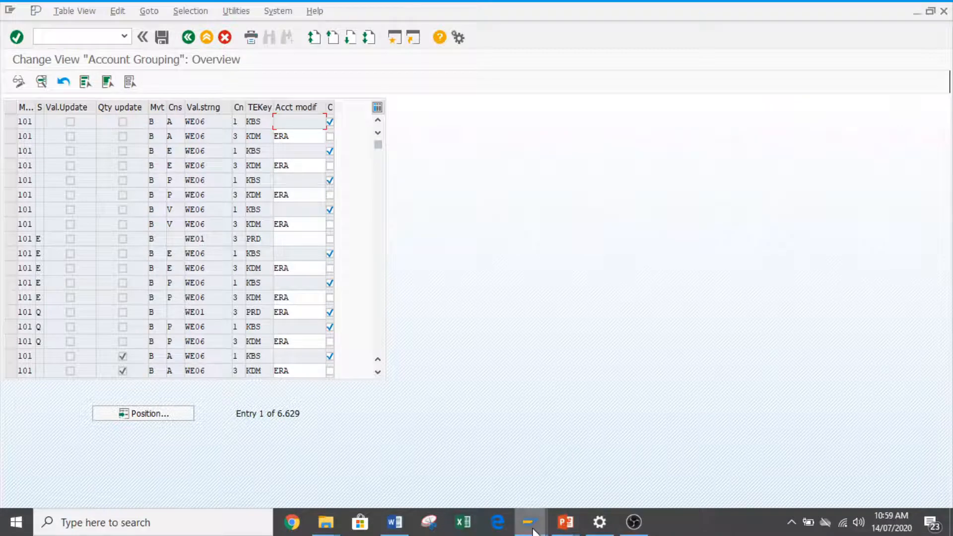
mouse_move(536, 533)
click(660, 473)
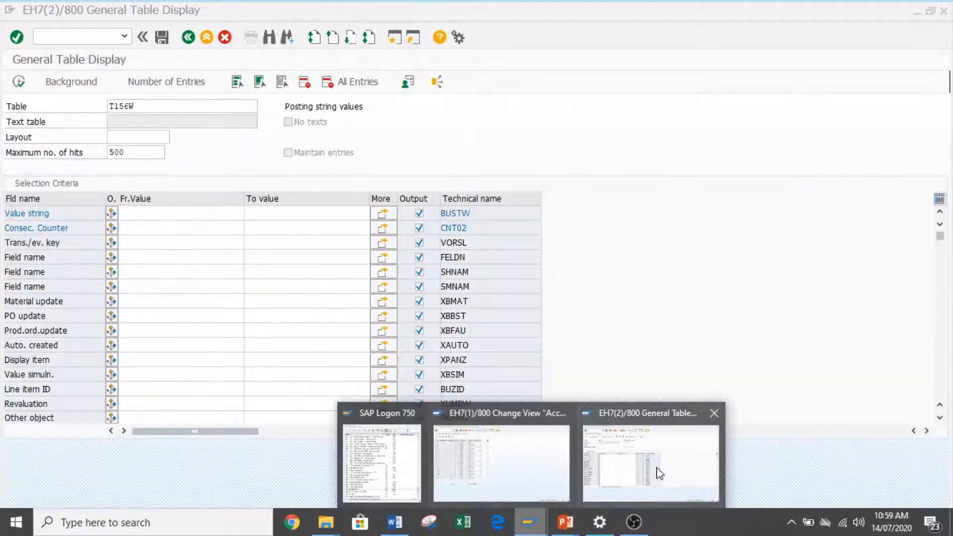
click(170, 105)
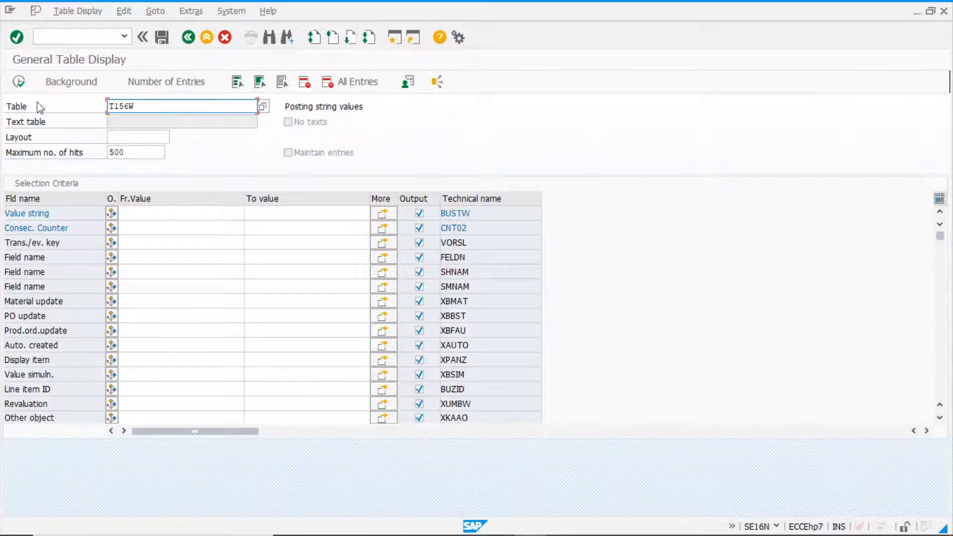
click(19, 82)
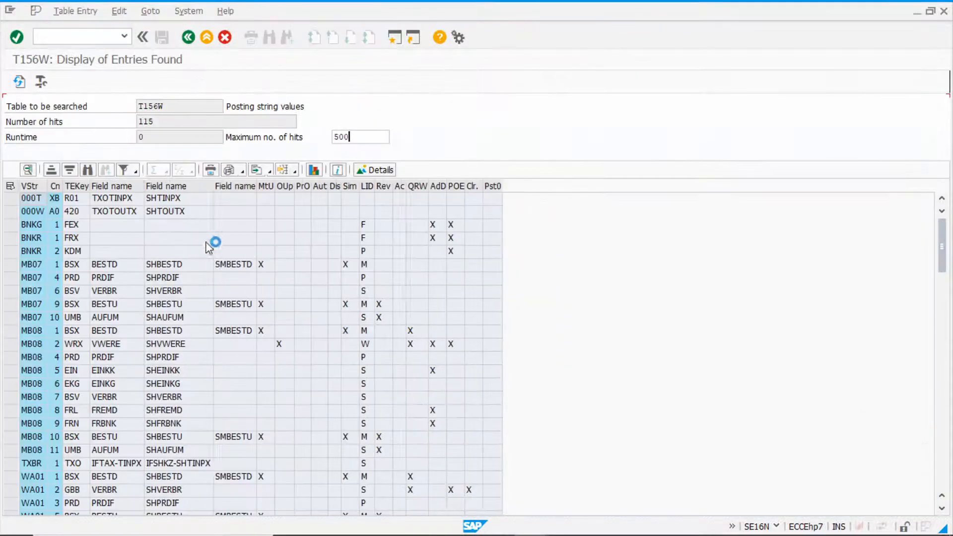
Look through the T156W entries, return to the selection, and display only the entries with value string WE01
scroll(73, 305, down, 3)
scroll(73, 305, down, 10)
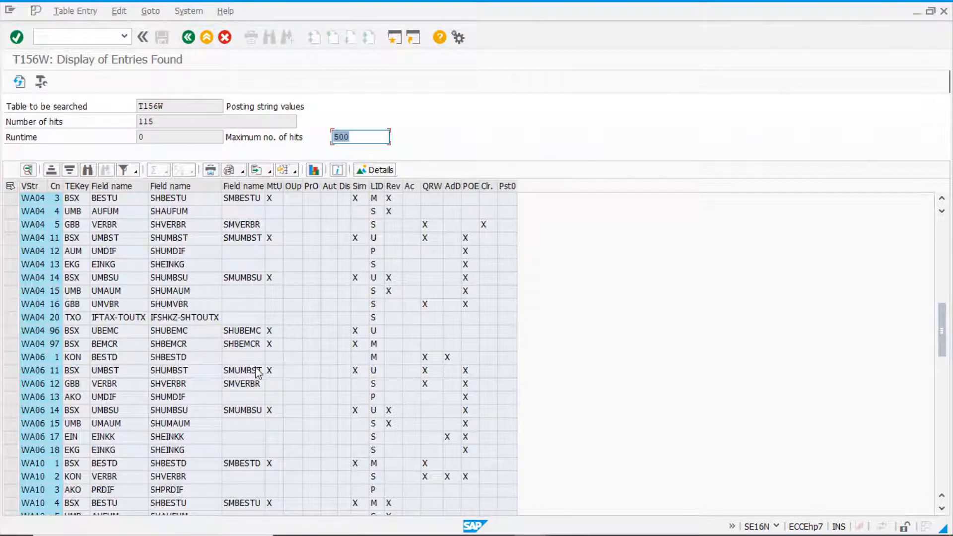
scroll(245, 372, down, 6)
click(188, 37)
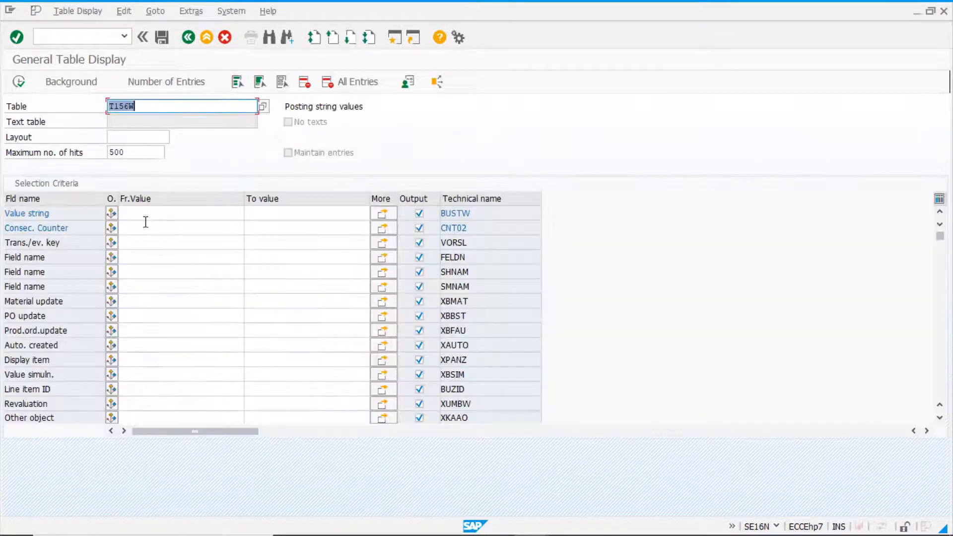
click(153, 213)
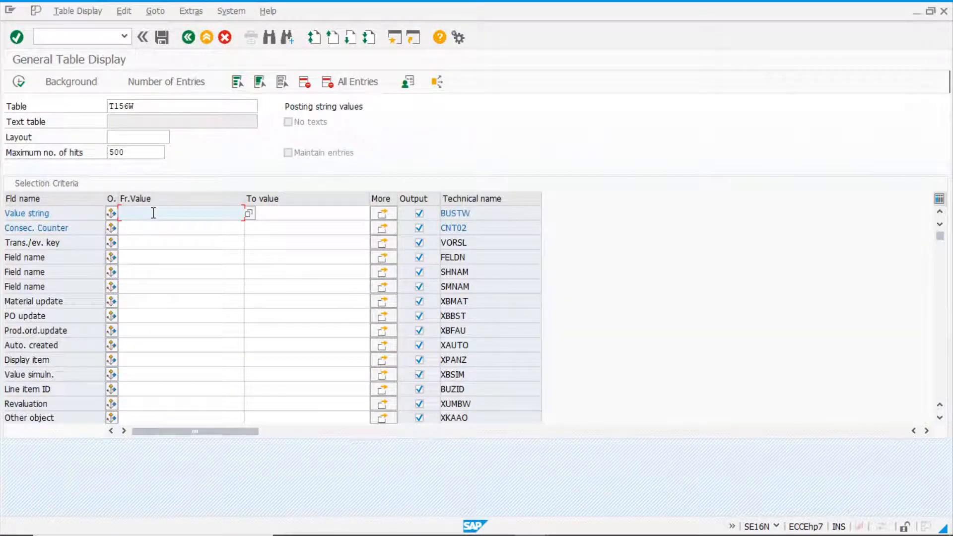
text(we01)
click(19, 81)
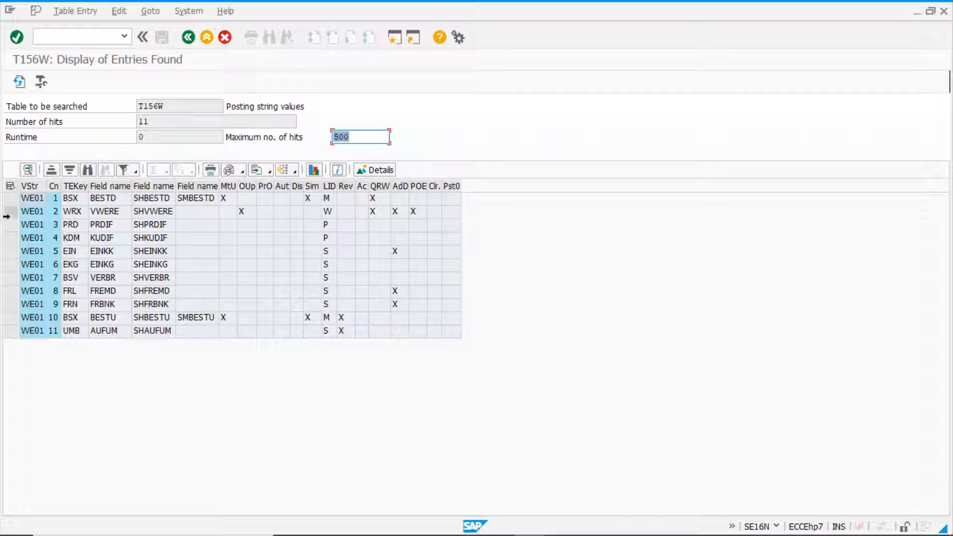
Examine the transaction/event keys of posting string WE01, from BSX, WRX and PRD through KDM, EIN and BSV
click(73, 202)
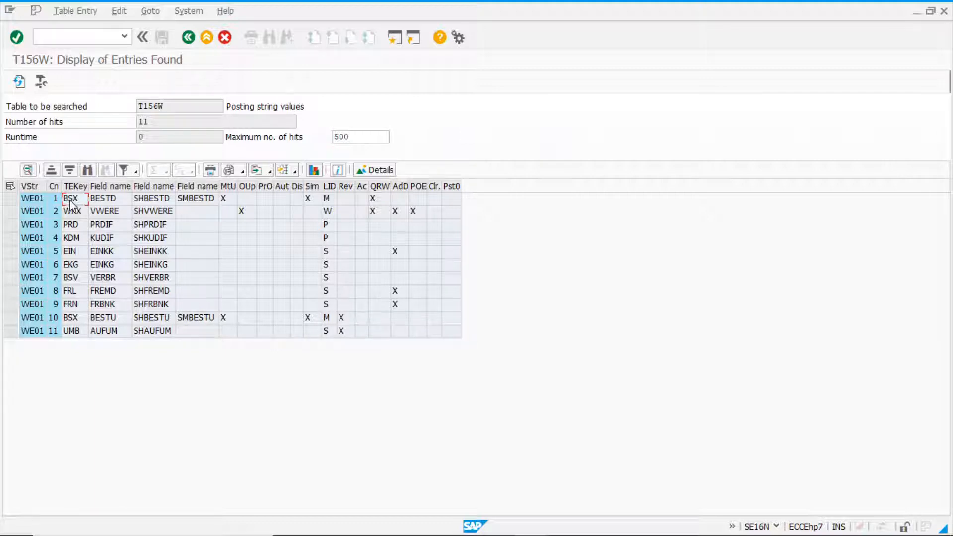
click(70, 212)
click(70, 199)
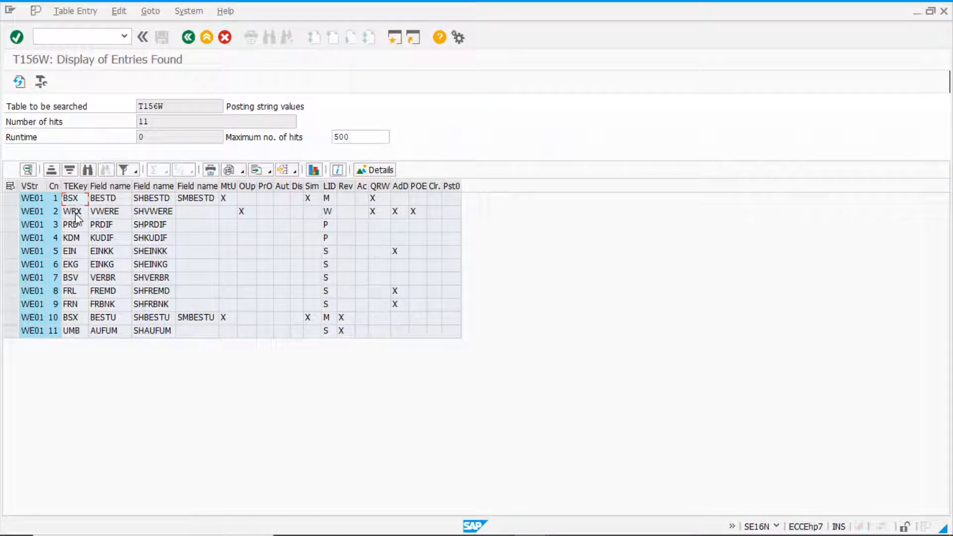
click(77, 214)
key(alt+Tab)
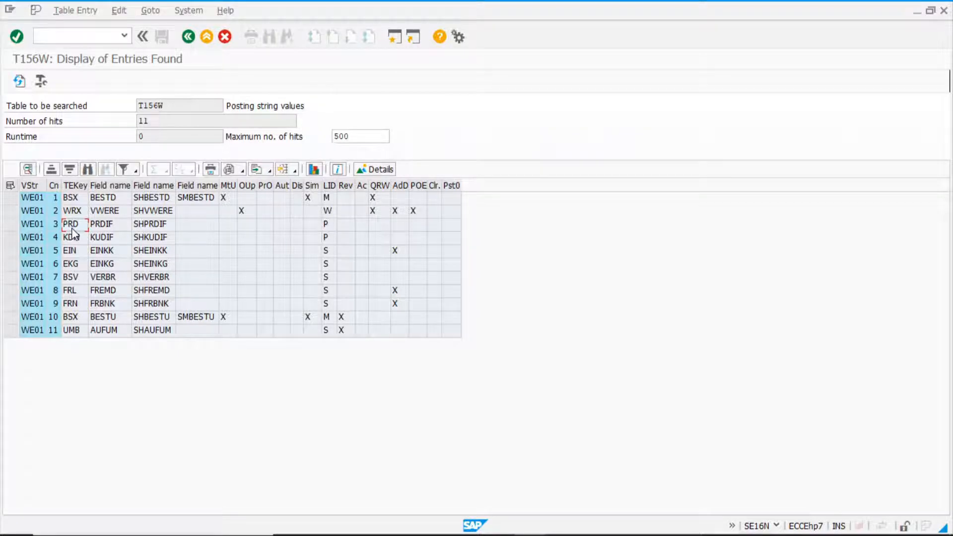
click(72, 238)
click(74, 253)
click(72, 277)
Leave the General Table Display, switch to the Account Grouping session and return to the IMG structure
click(188, 36)
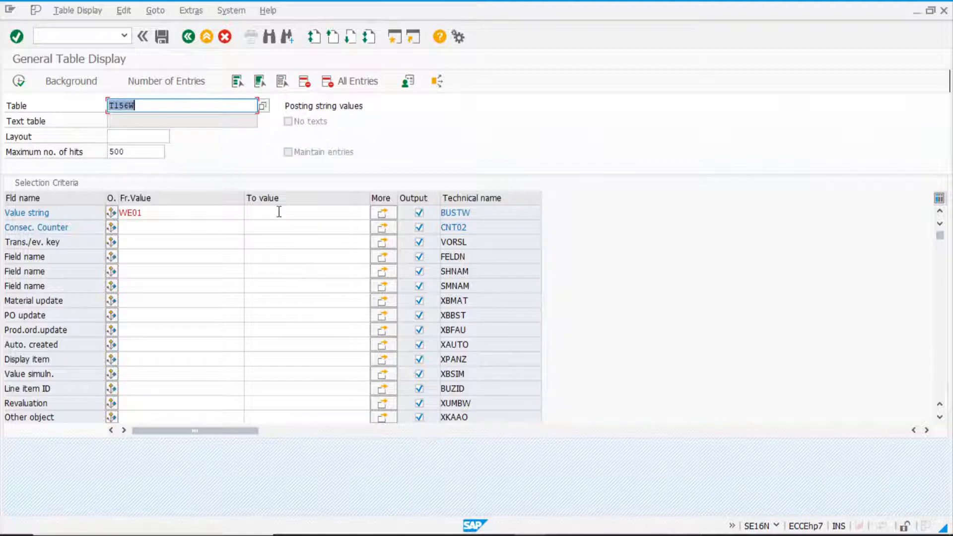
click(188, 37)
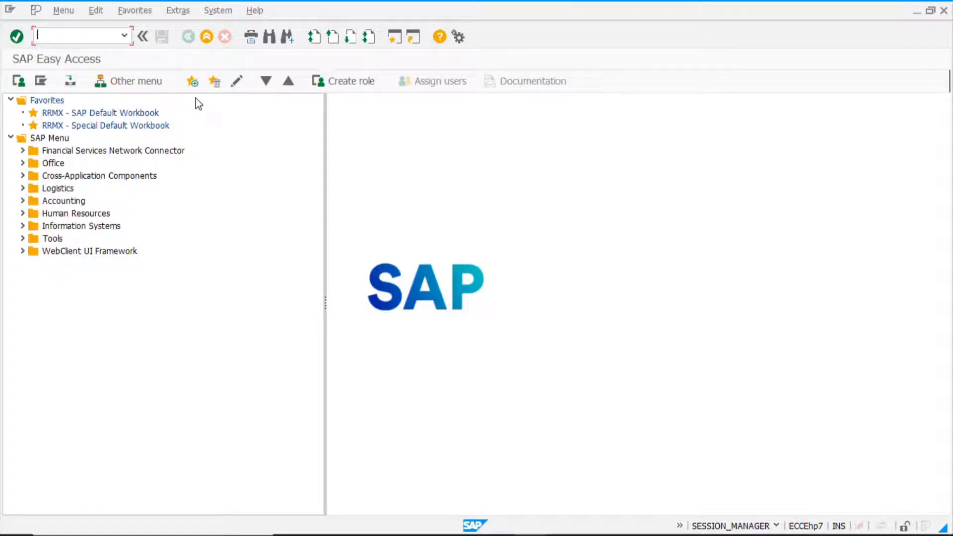
mouse_move(326, 521)
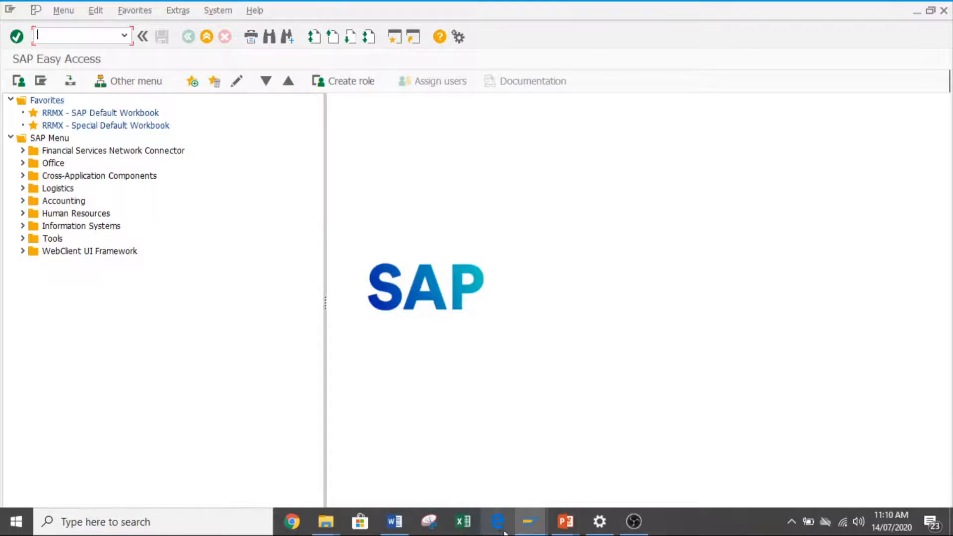
mouse_move(529, 522)
click(532, 478)
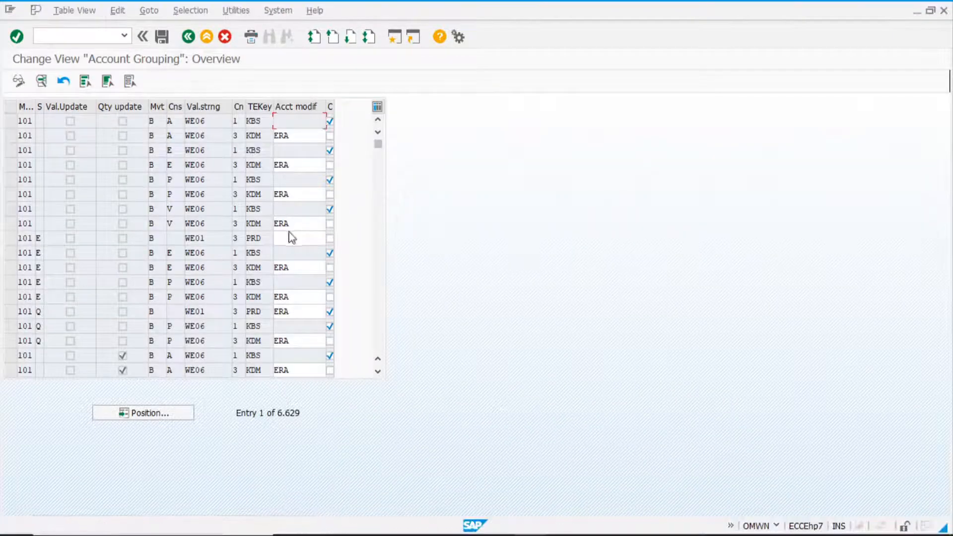
click(188, 37)
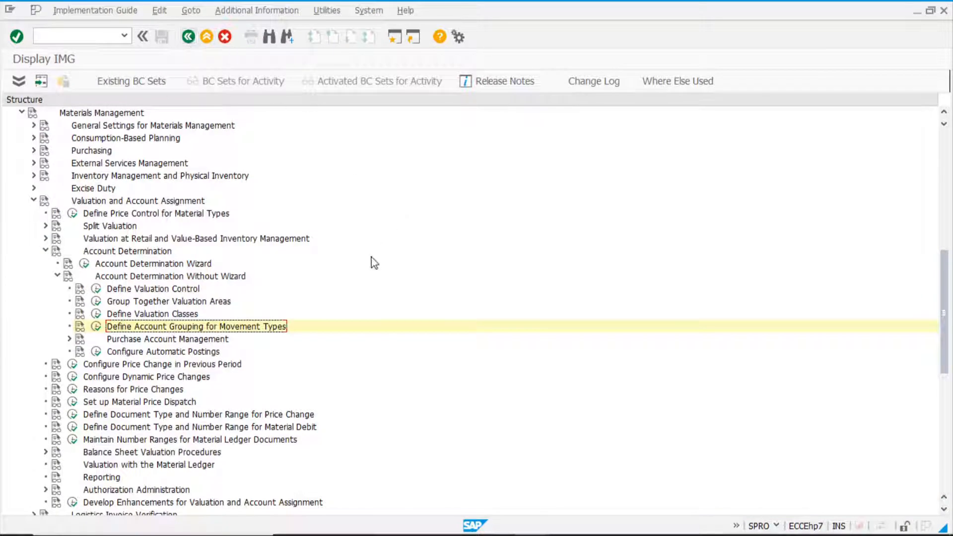
Open Configure Automatic Postings under Account Determination Without Wizard and cancel the valuation area check
click(180, 341)
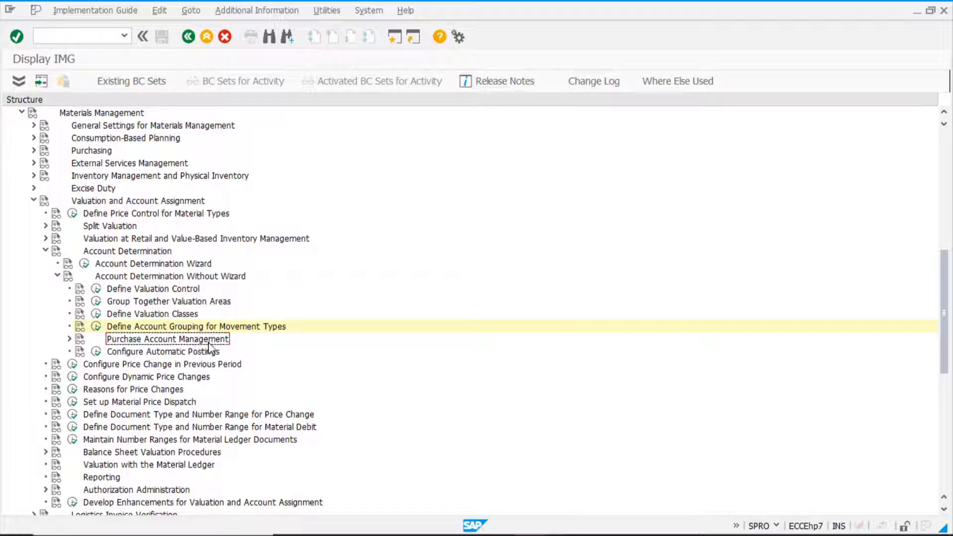
click(96, 351)
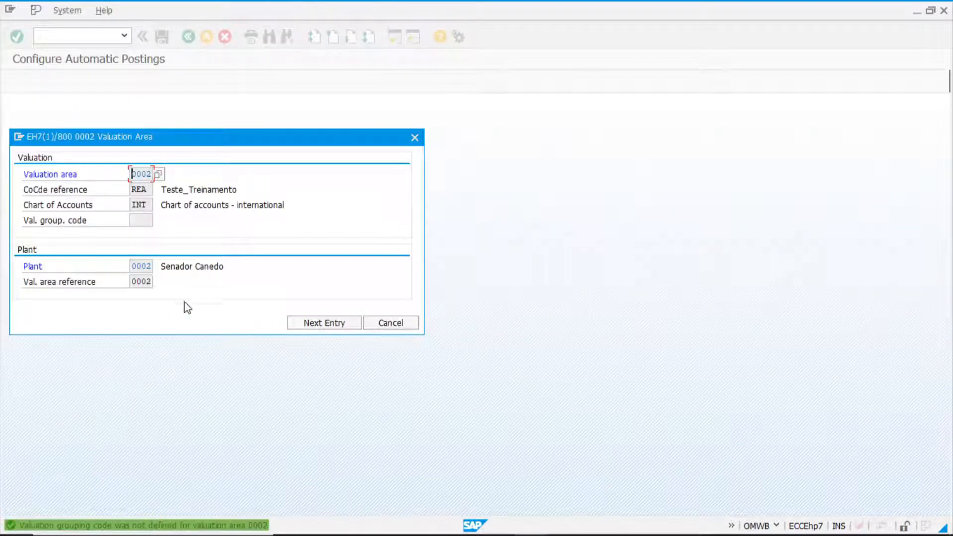
click(403, 323)
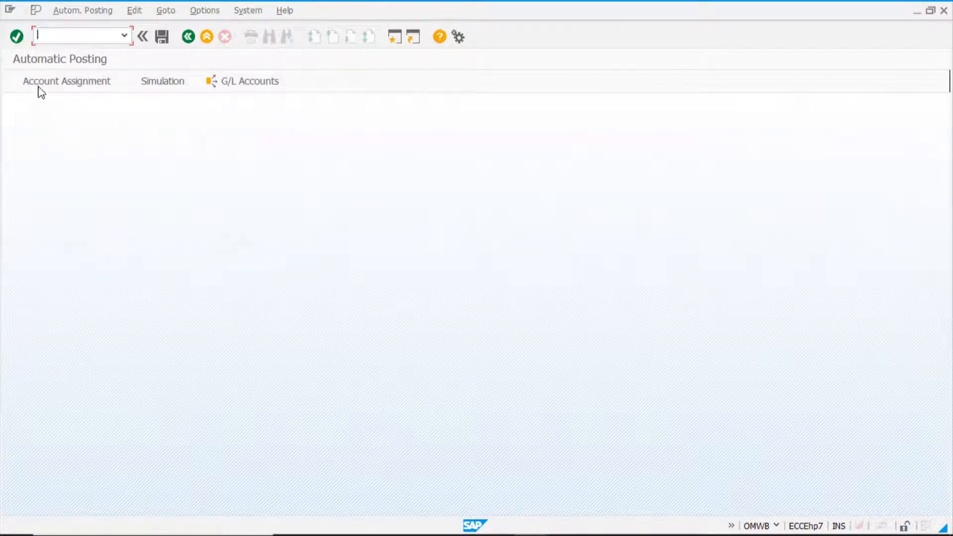
View the Account Assignment procedures for Materials Management postings and return to Automatic Posting
click(74, 87)
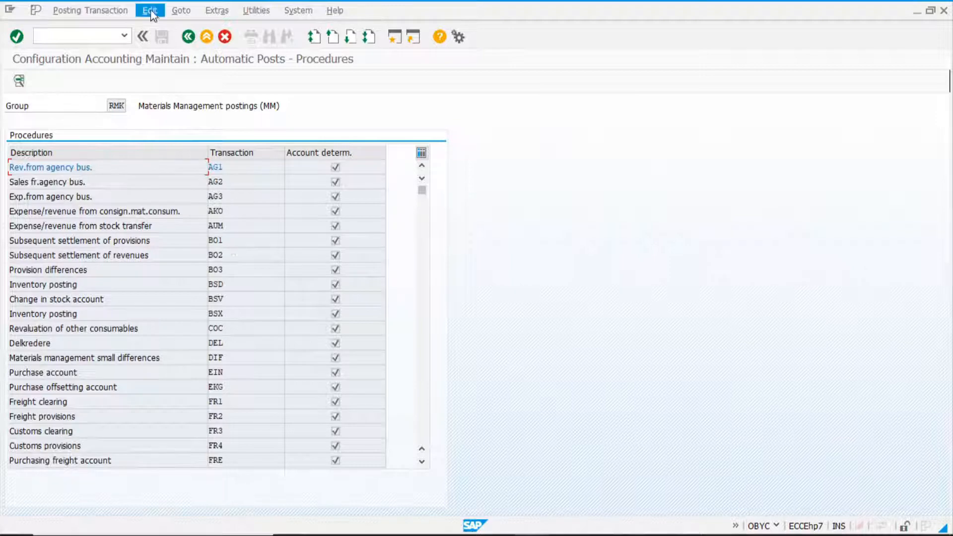
click(188, 37)
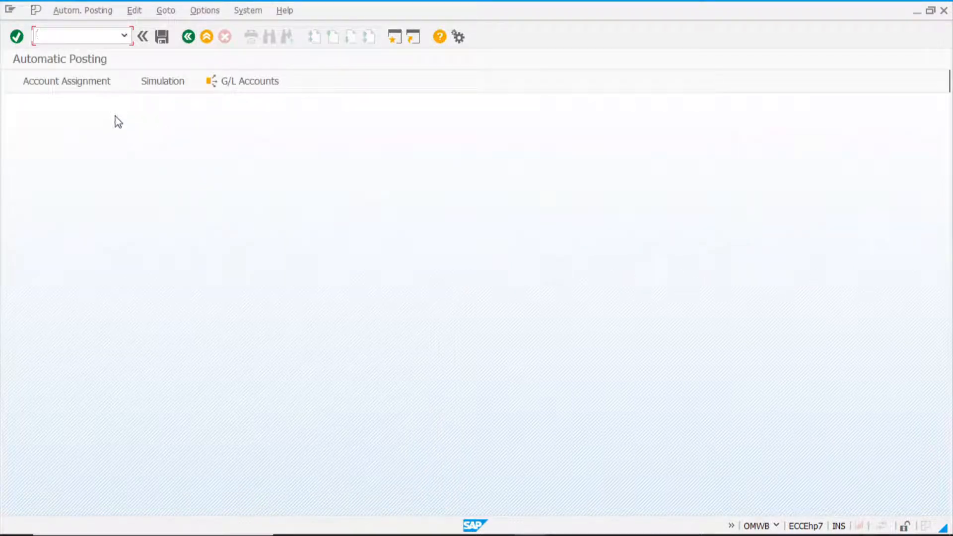
Start an inventory management simulation for plant 1000 and material 100-120 with movement type 101
click(170, 87)
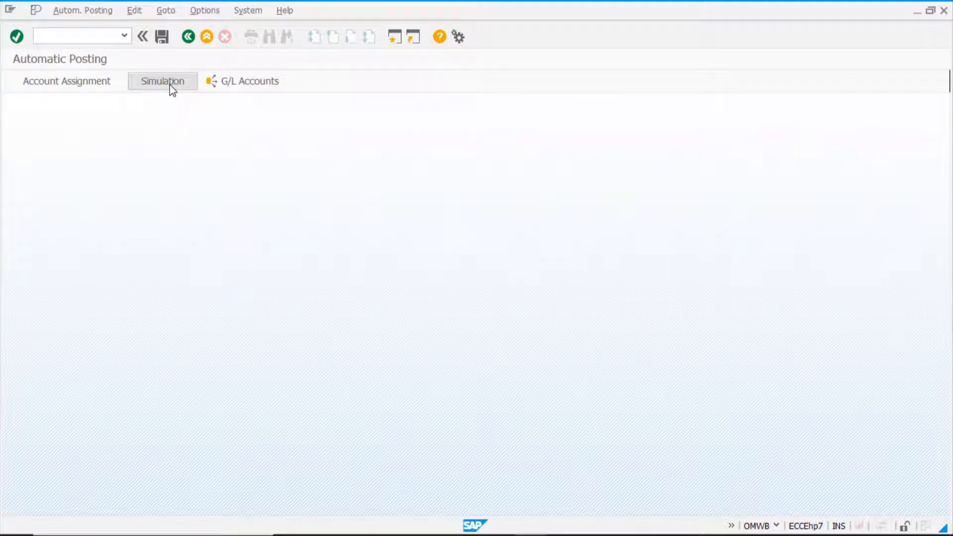
double_click(100, 109)
text(1000)
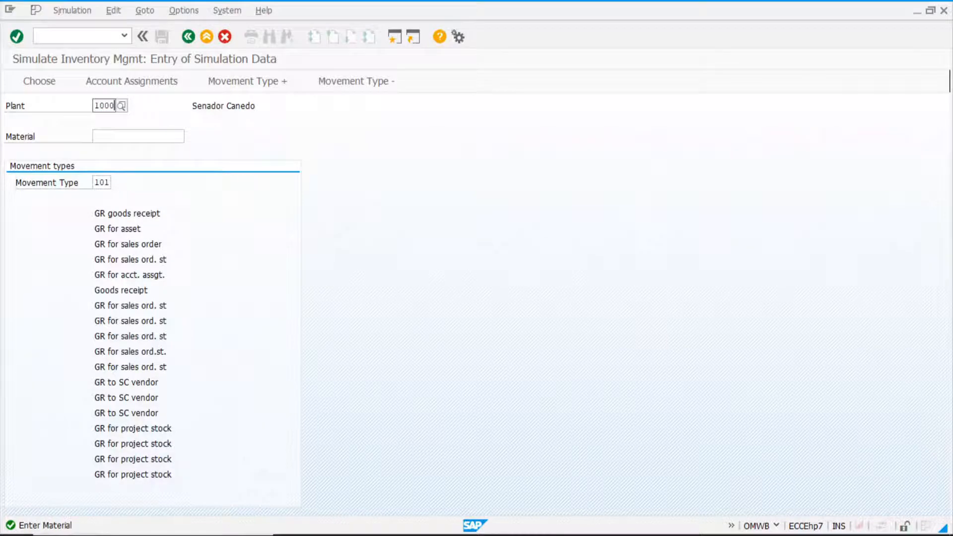
click(119, 140)
click(126, 139)
click(119, 149)
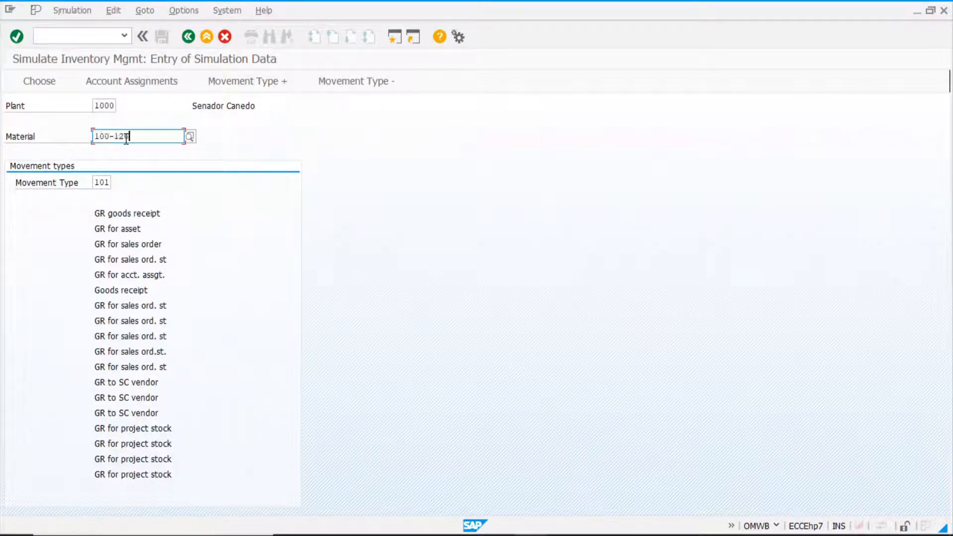
key(Return)
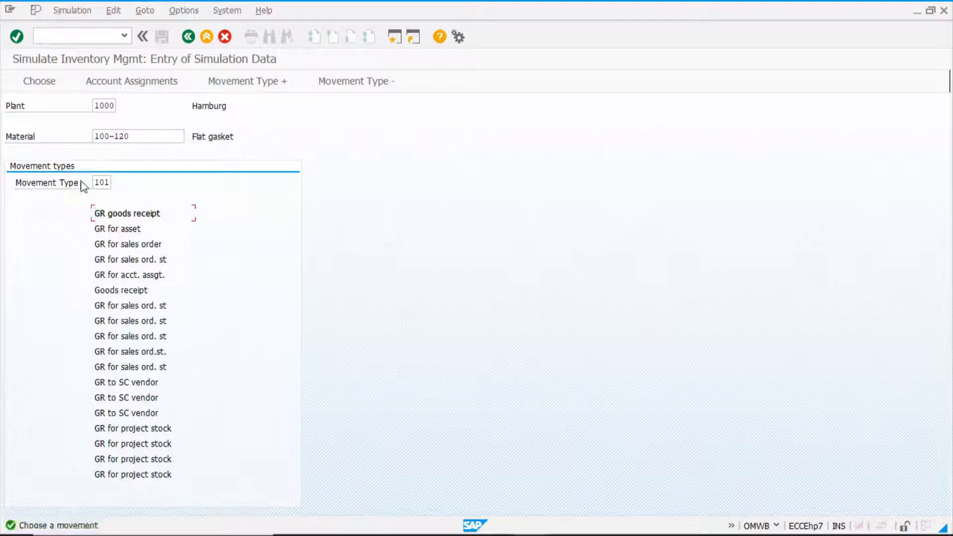
Choose the GR goods receipt movement, display its simulated account assignments and close the error messages
click(123, 213)
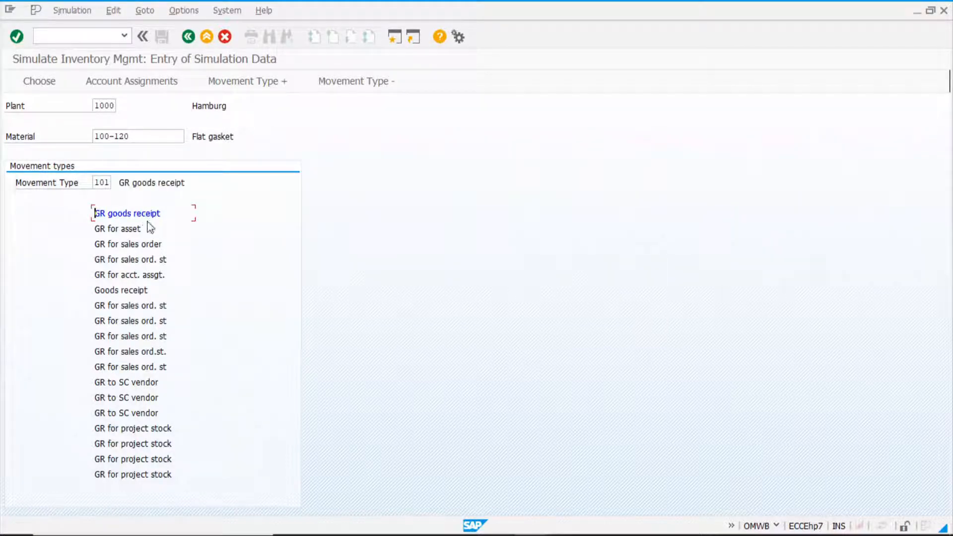
click(149, 89)
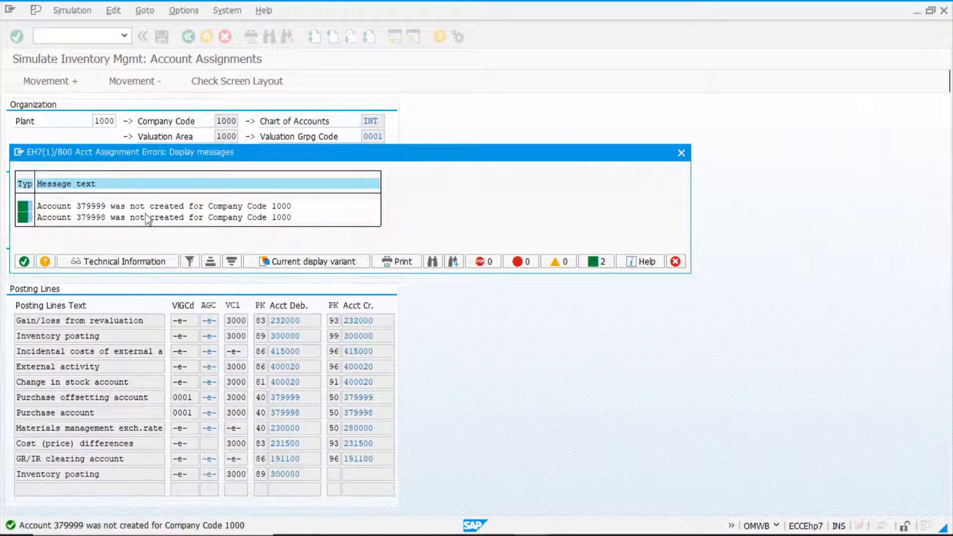
click(675, 261)
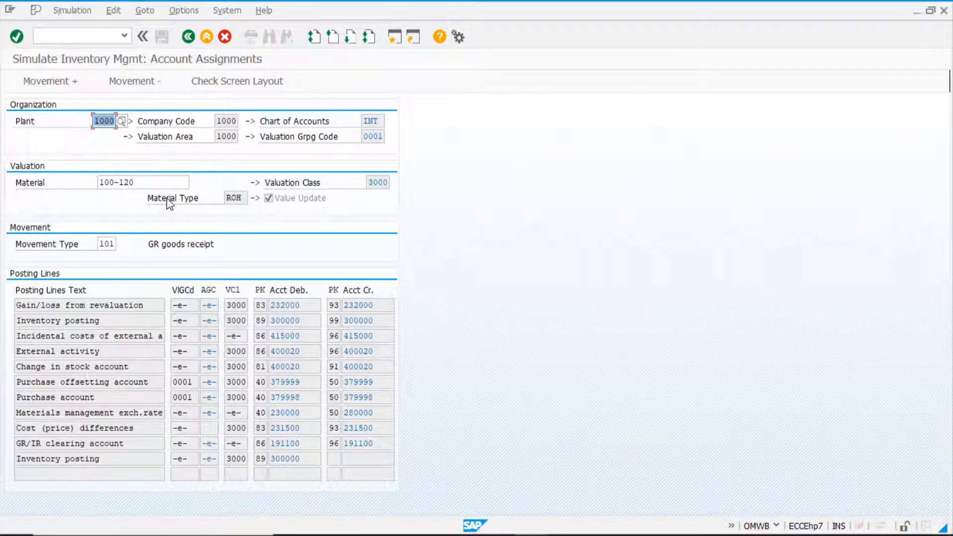
Examine the simulated material's valuation class, material type, value update setting and movement type
click(150, 182)
click(376, 183)
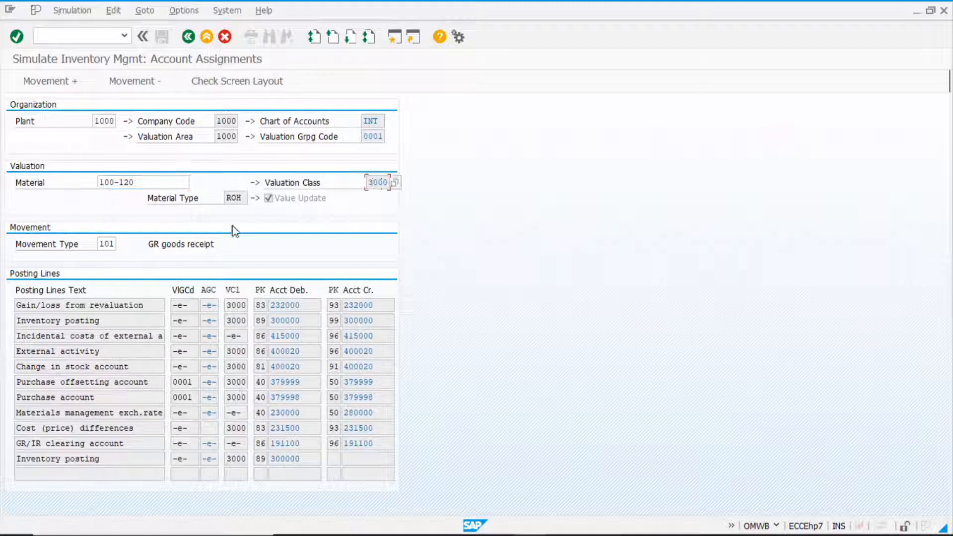
click(240, 198)
click(290, 206)
click(104, 245)
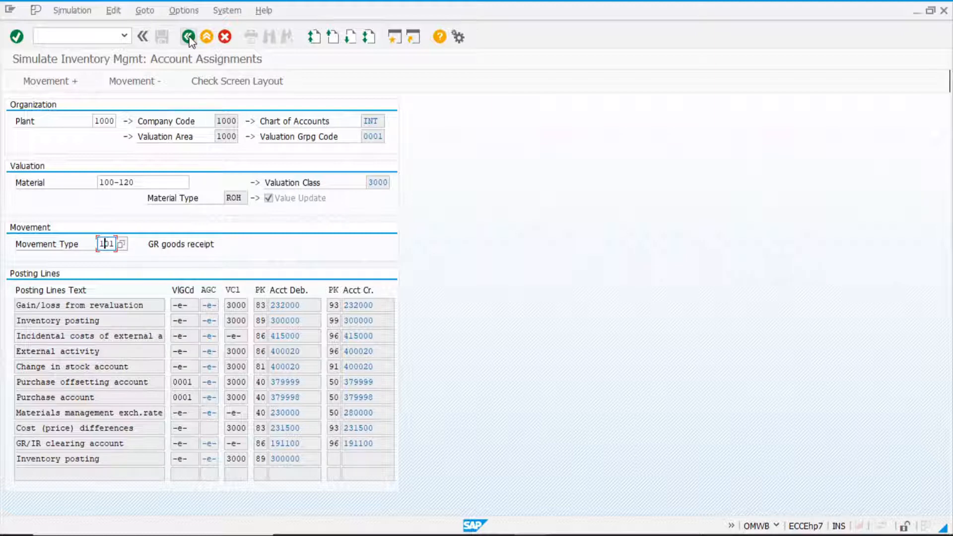
Check the screen layout comparison between the movement type and G/L accounts, then leave the simulation
click(232, 87)
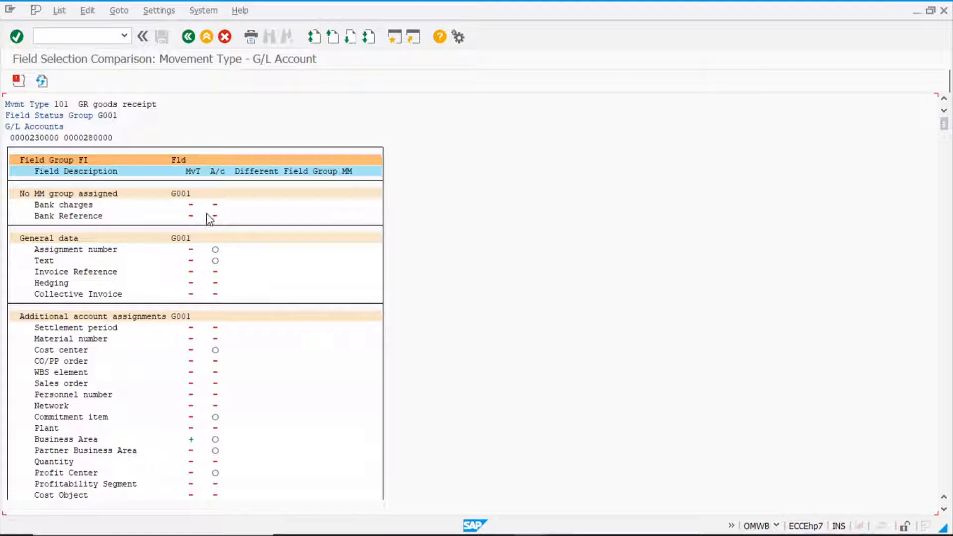
mouse_move(203, 221)
click(189, 37)
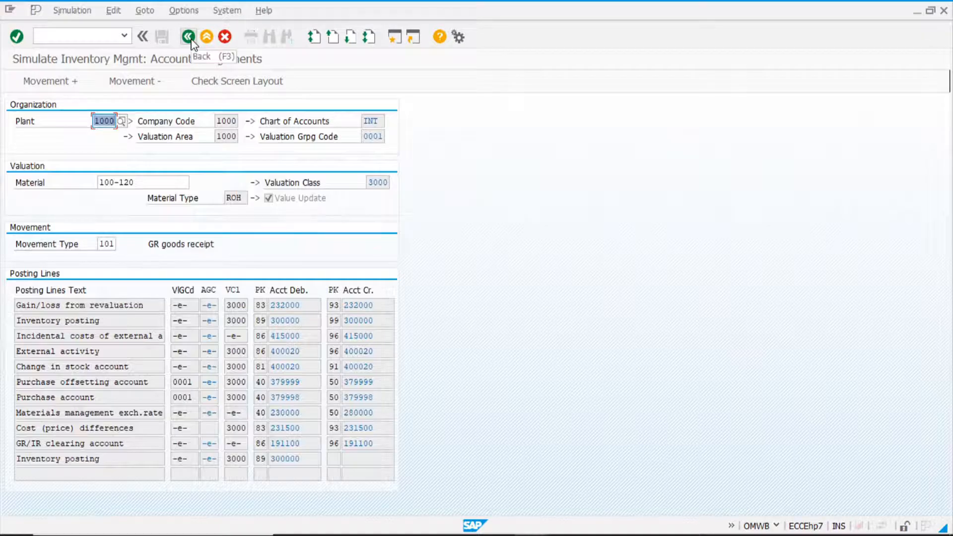
click(189, 37)
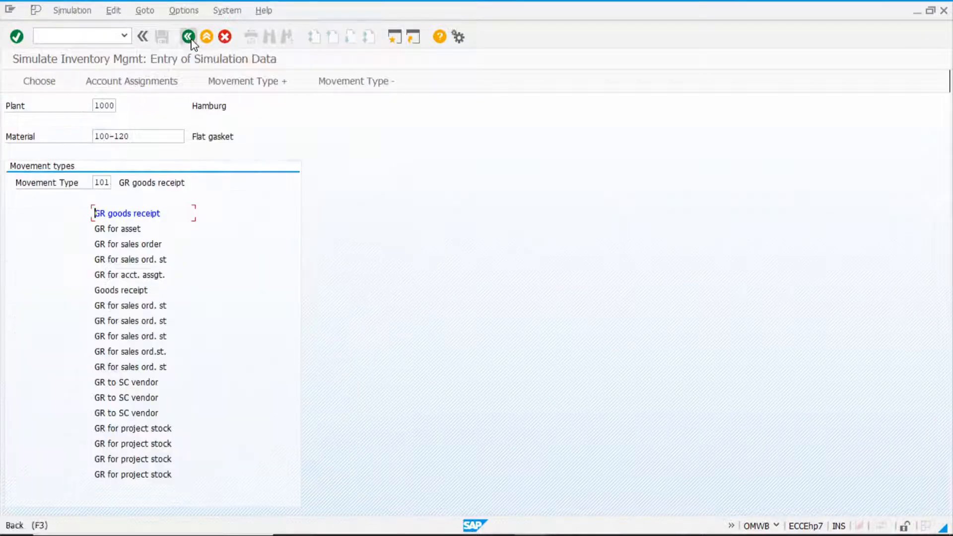
click(189, 38)
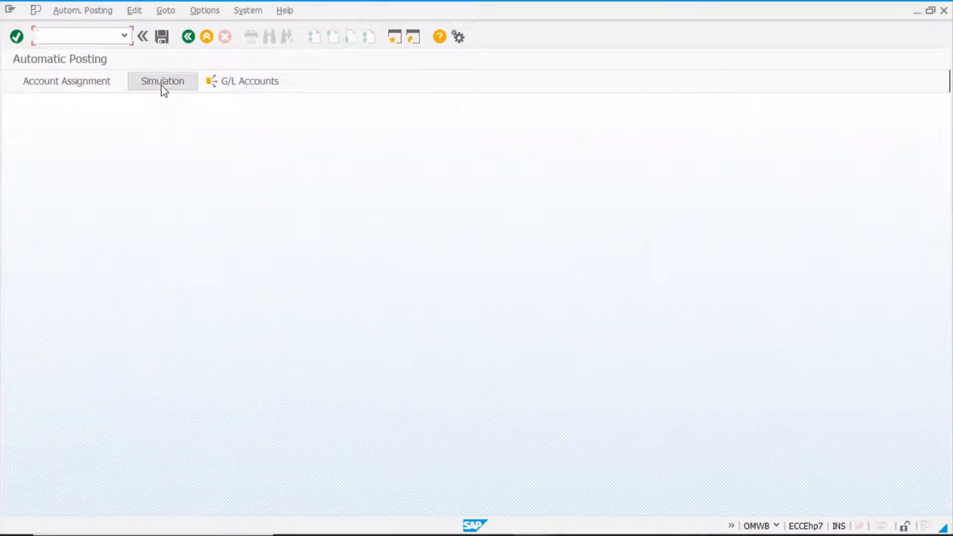
Run the G/L accounts where-used list for company code 1000 and valuation area 1000
click(259, 85)
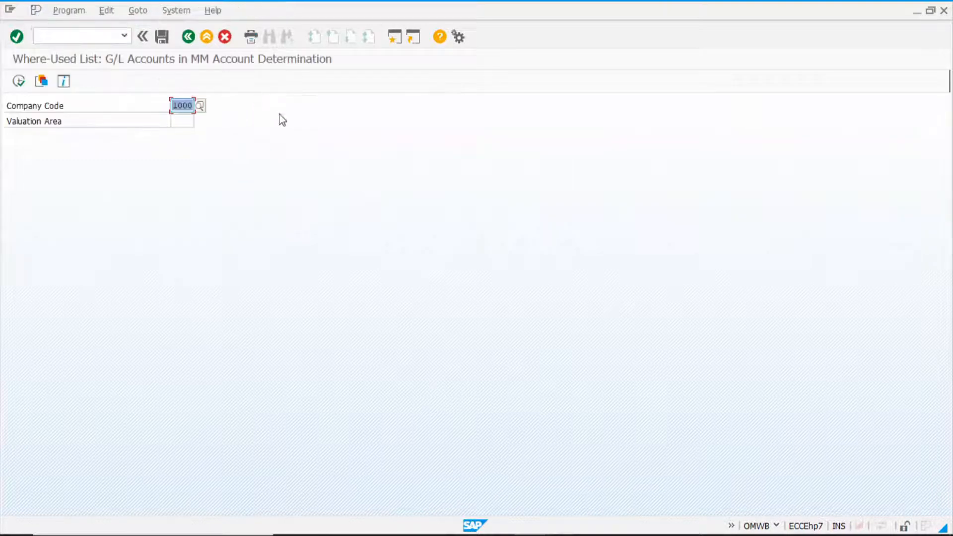
click(178, 122)
text(1000)
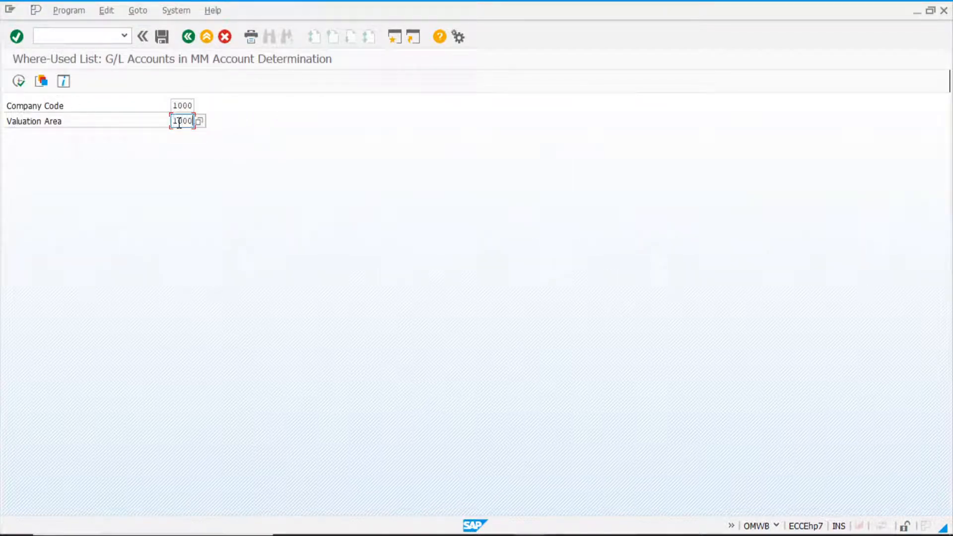
click(19, 81)
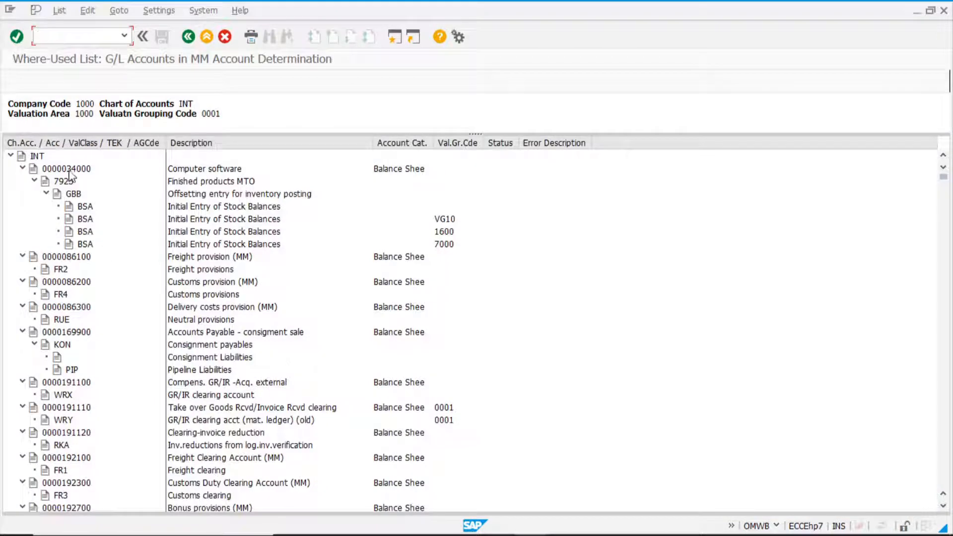
Examine the chart of accounts INT hierarchy down to the Computer software account and its valuation class 7925
click(37, 156)
click(82, 169)
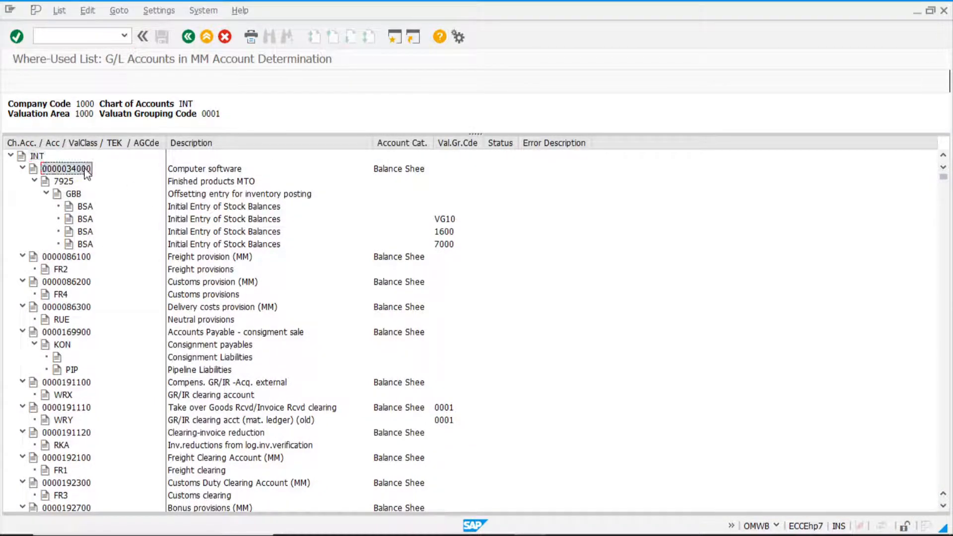
click(69, 182)
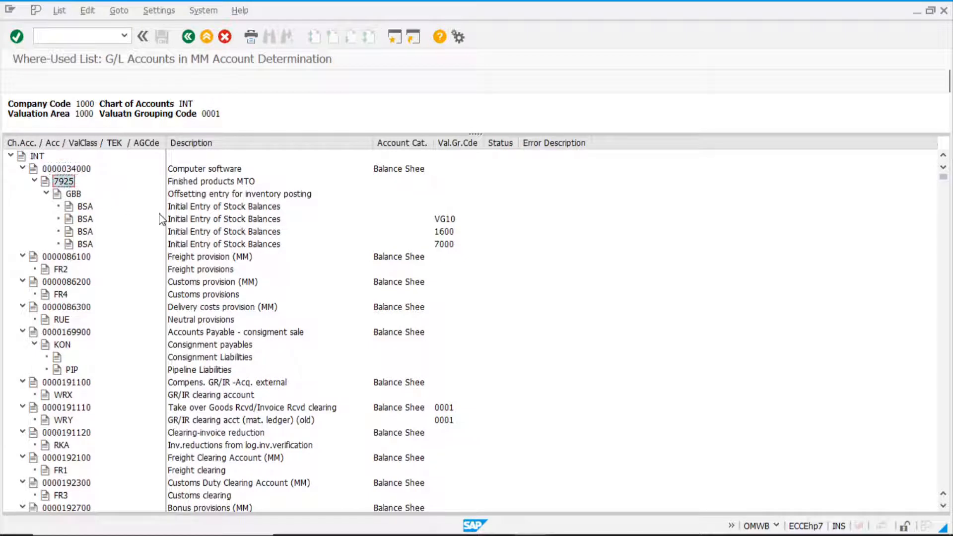
Review the GBB entry and the remaining accounts in the where-used list, then return to the Automatic Posting screen
click(81, 196)
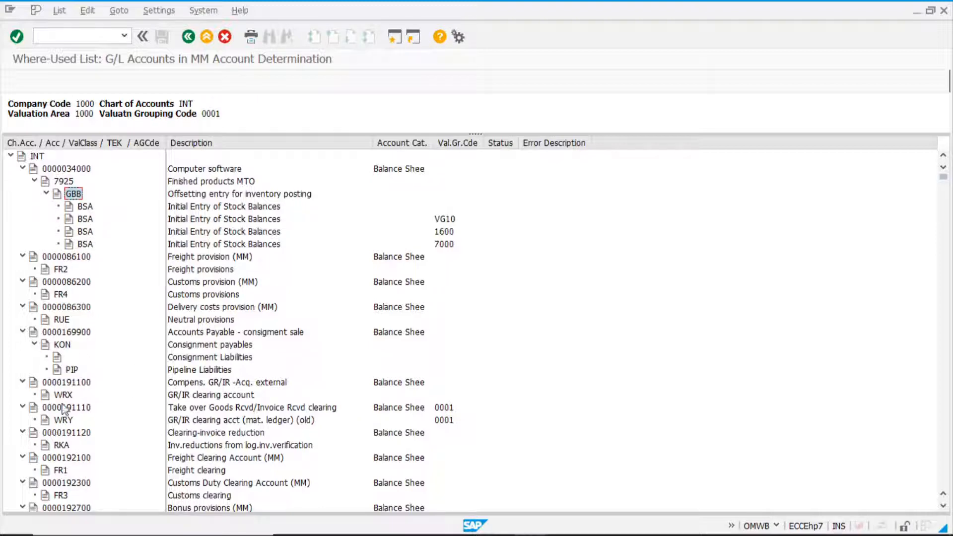
scroll(295, 334, down, 9)
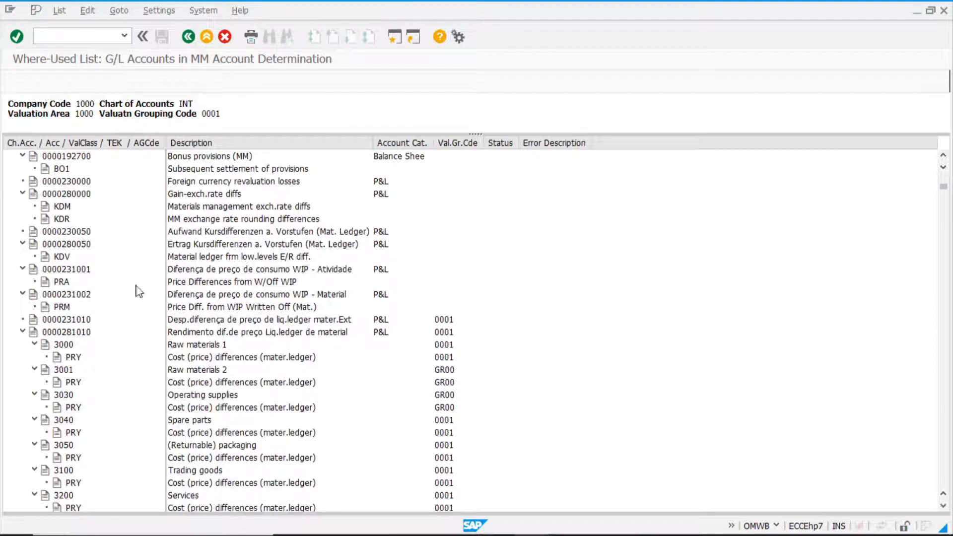
scroll(75, 416, down, 2)
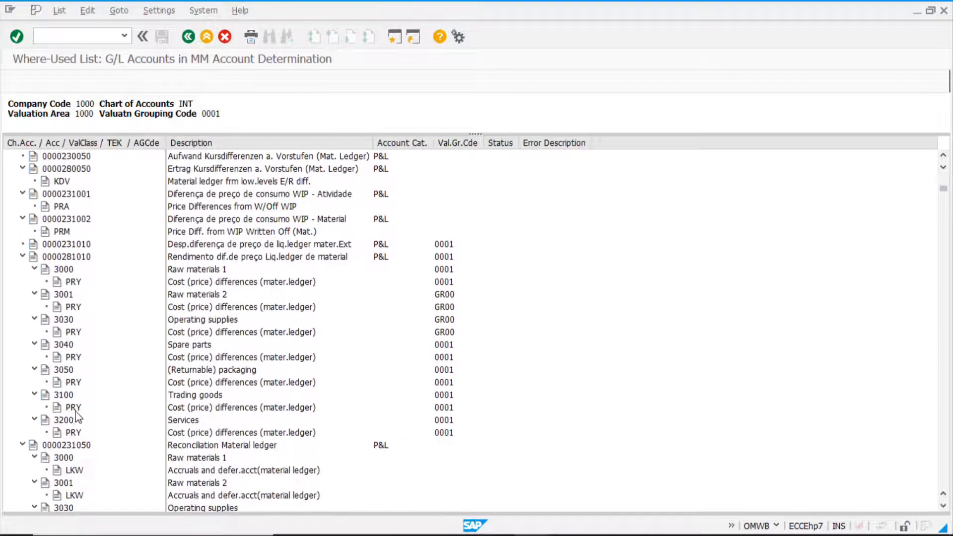
click(190, 43)
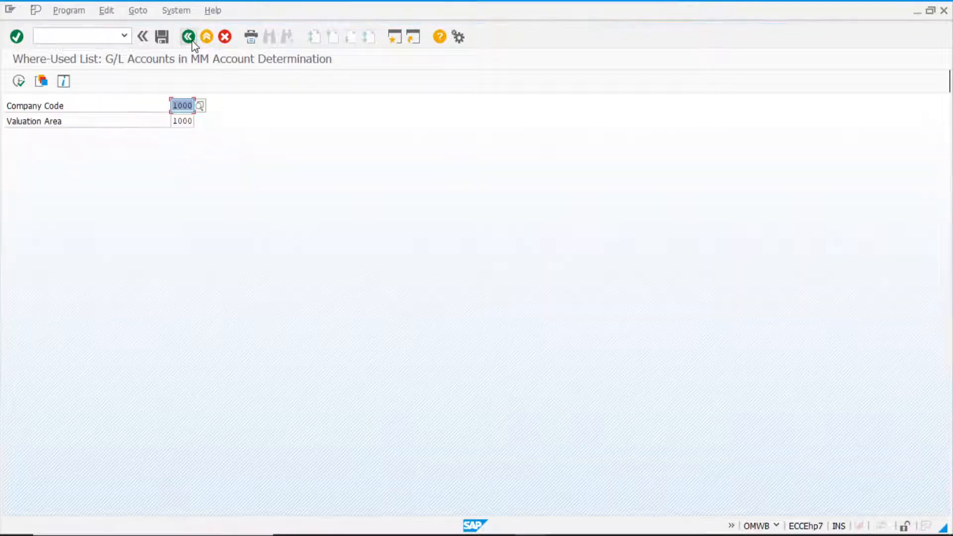
click(190, 43)
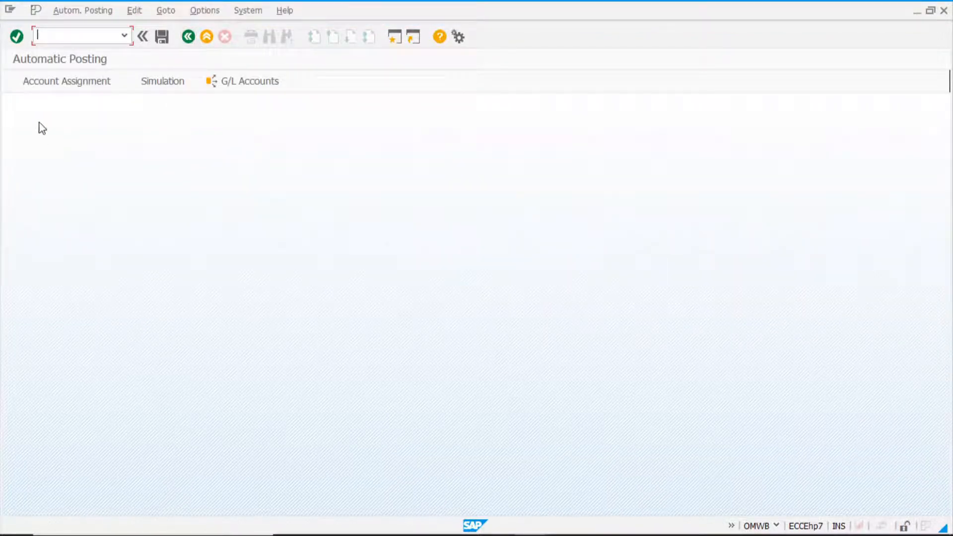
Open the account assignment procedures for Materials Management postings and look through the transaction keys
click(66, 90)
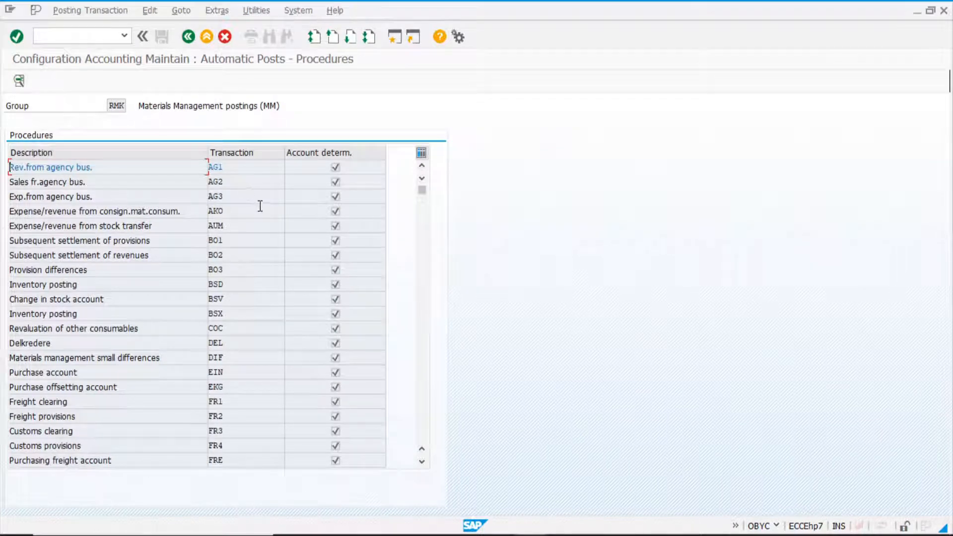
scroll(258, 278, down, 5)
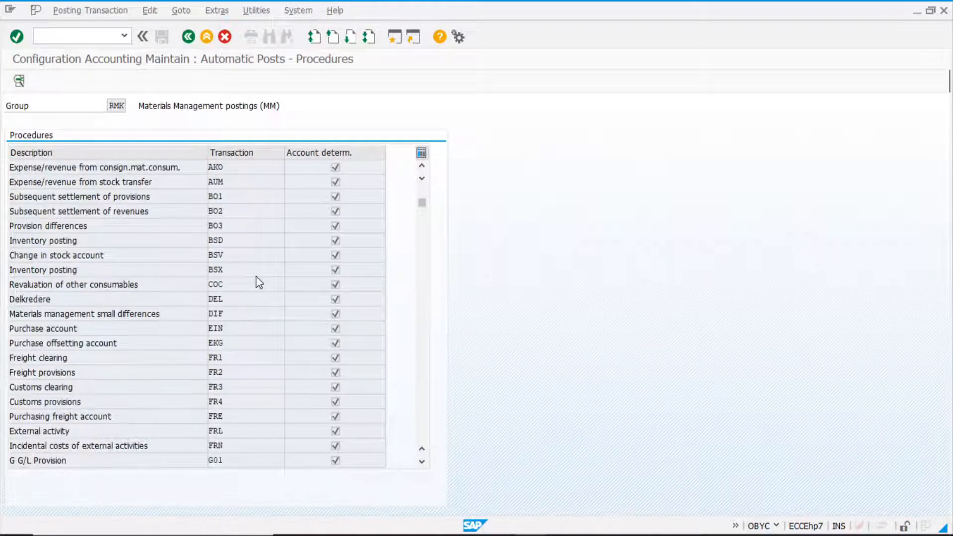
scroll(261, 285, down, 2)
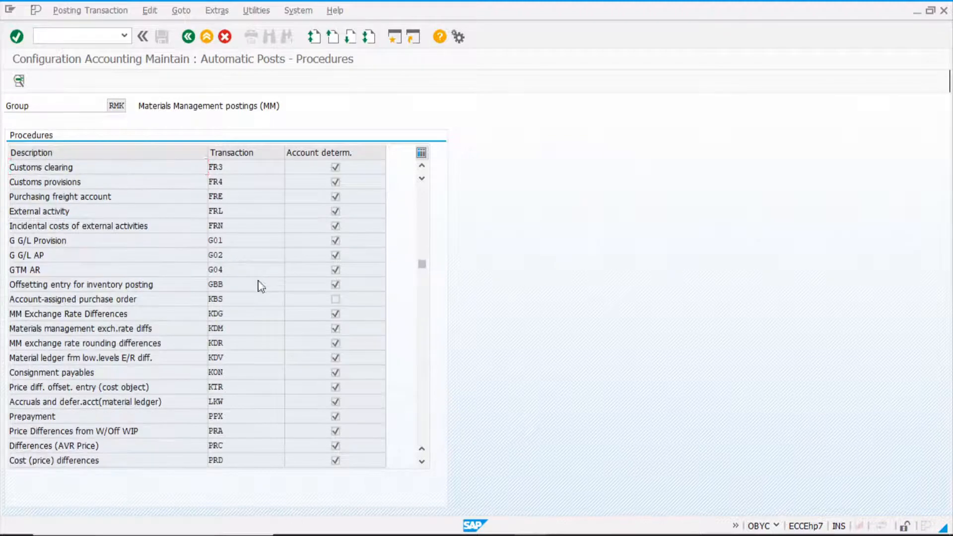
scroll(262, 287, up, 4)
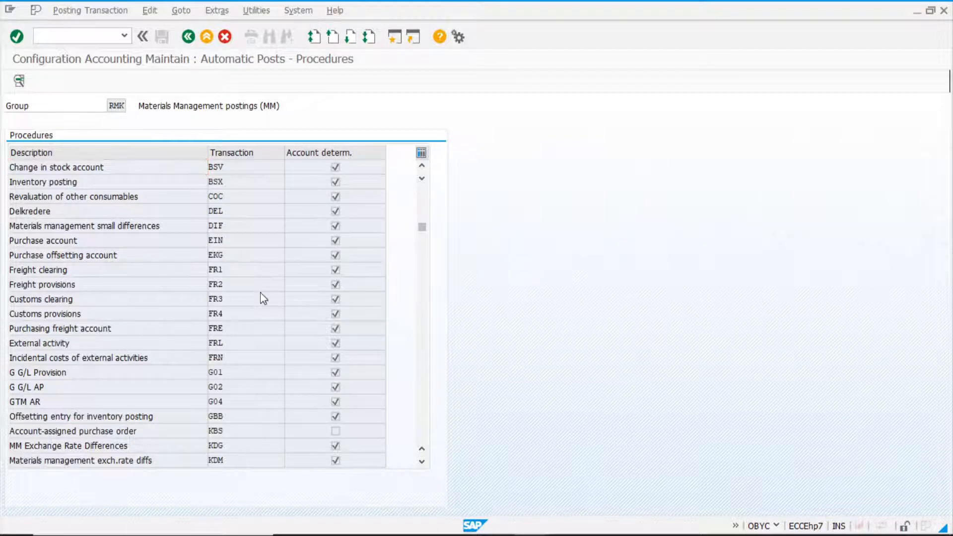
scroll(263, 298, down, 1)
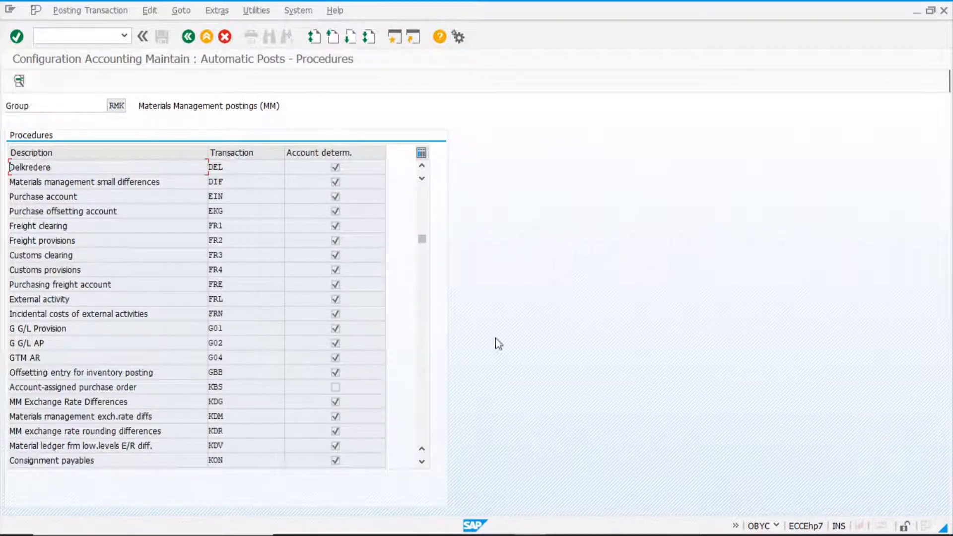
Open the account assignment of the GR/IR clearing account procedure WRX for chart of accounts INT
drag(422, 239, 368, 419)
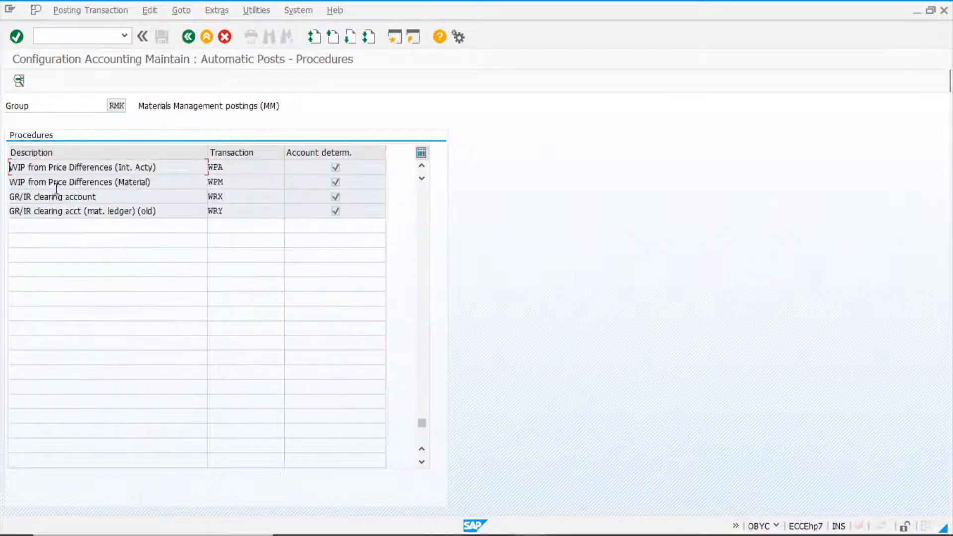
click(237, 197)
double_click(173, 197)
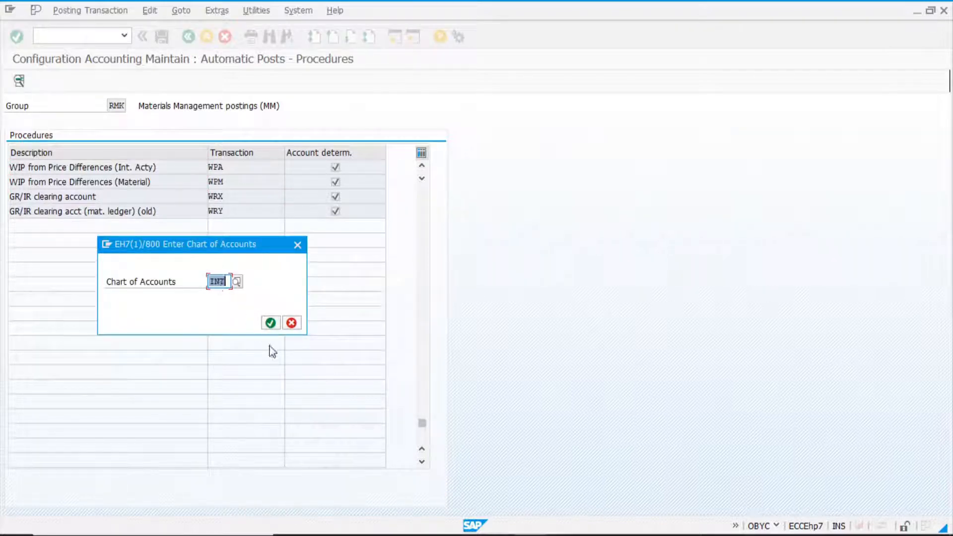
click(271, 323)
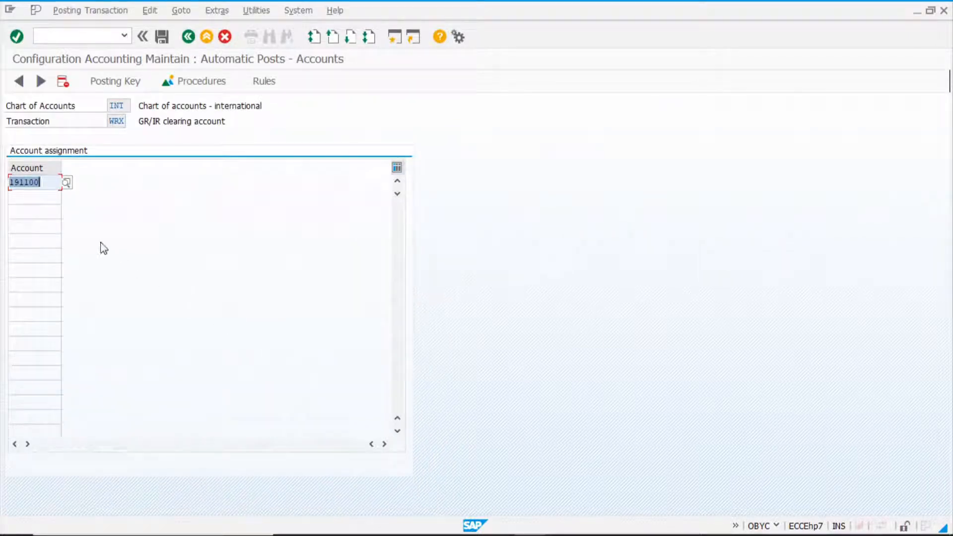
Check the account assigned to transaction WRX and its account determination rules, then return to the procedures list
click(46, 183)
double_click(48, 183)
click(120, 121)
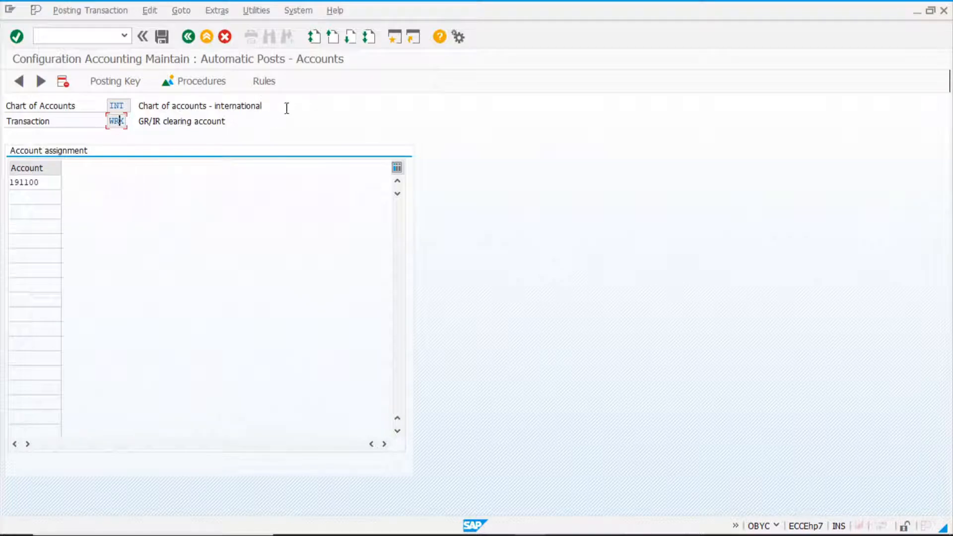
click(273, 85)
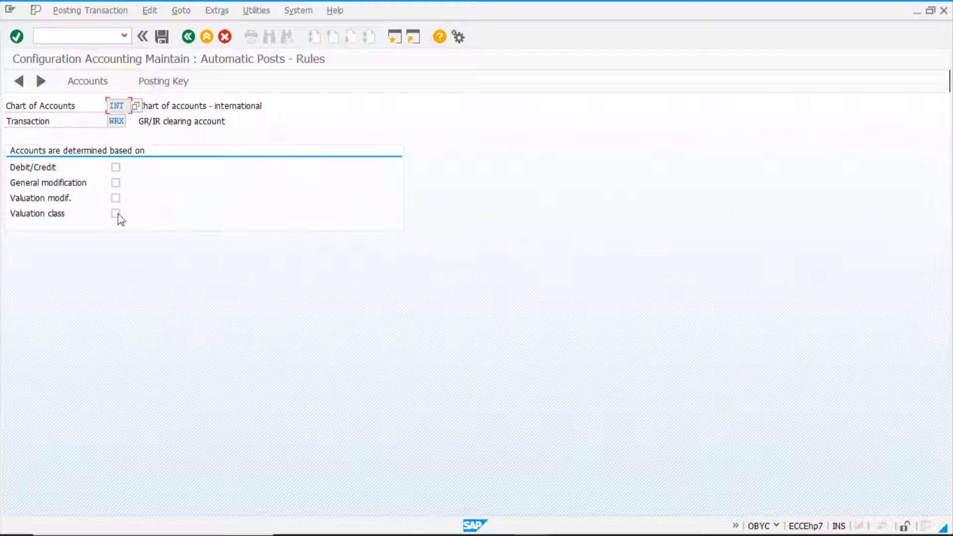
click(187, 40)
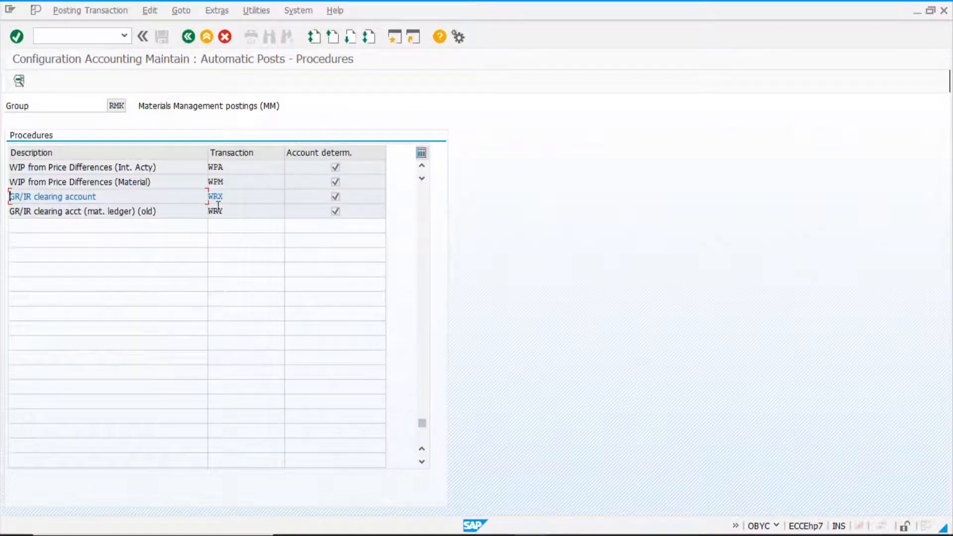
Open the inventory posting procedure BSX and check its account determination rules, then return to the procedures list
key(Tab)
drag(423, 424, 420, 188)
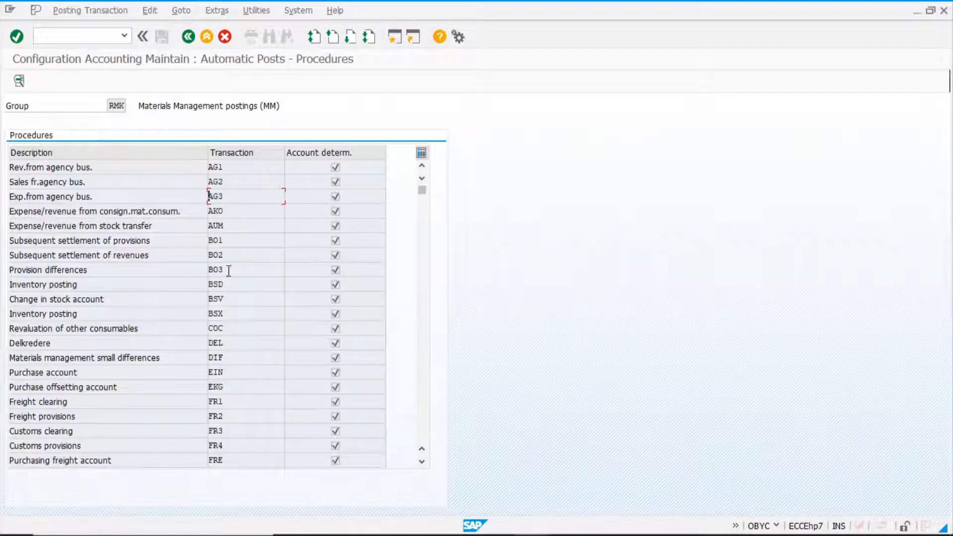
click(85, 315)
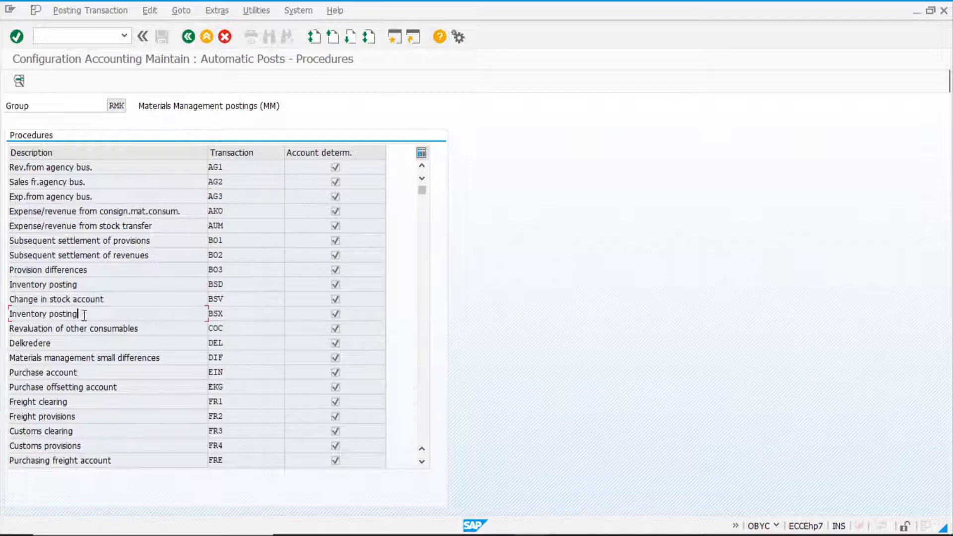
double_click(240, 318)
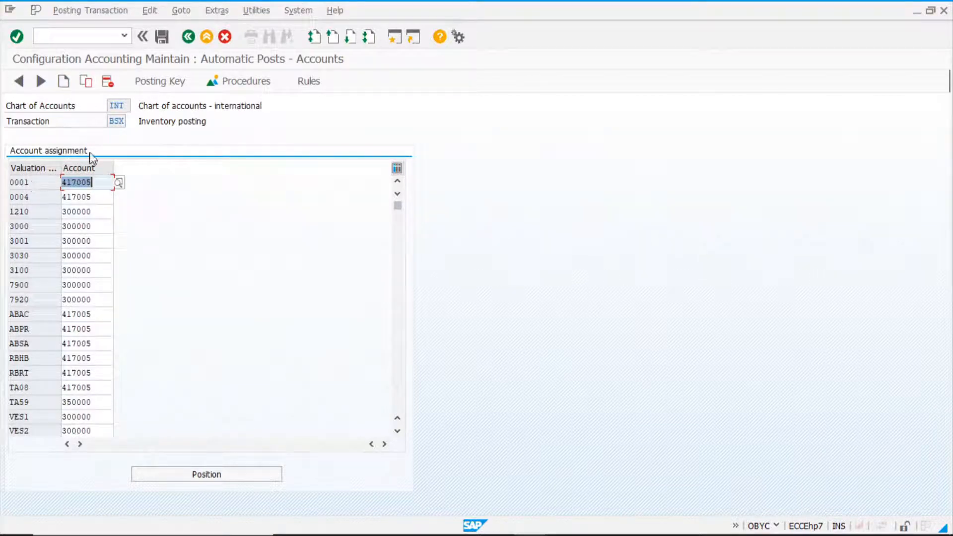
click(309, 82)
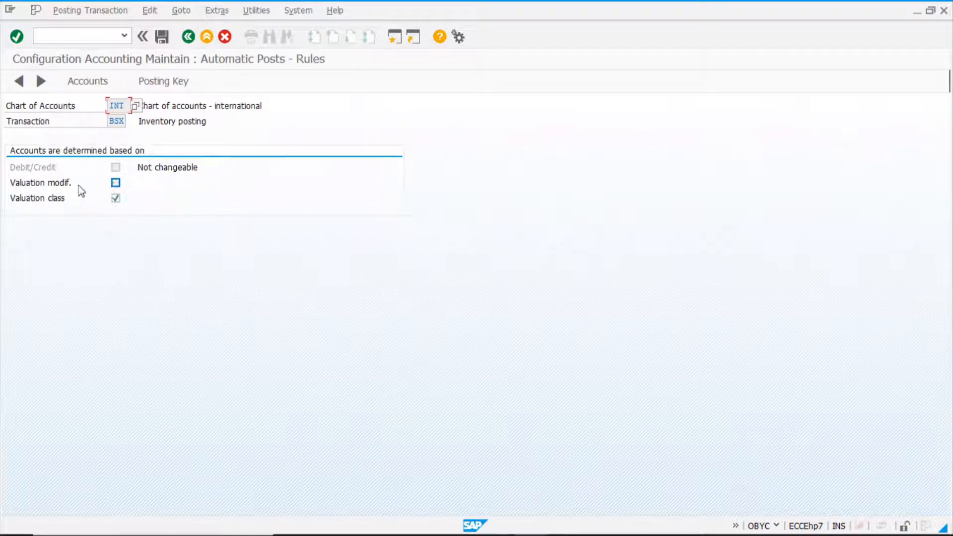
click(188, 36)
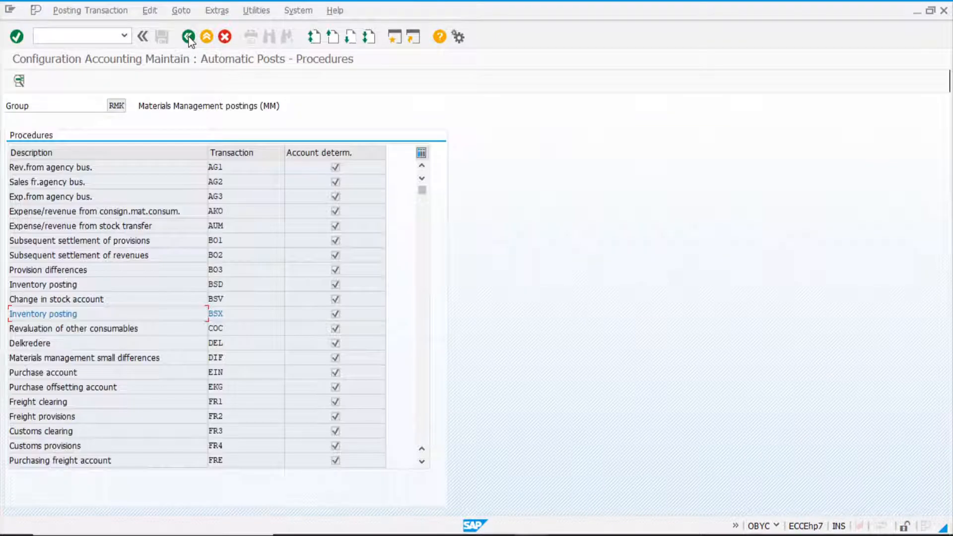
Reopen procedure BSX and examine the accounts assigned to valuation classes 3000, 3001 and 3030, then return to the procedures list
double_click(239, 314)
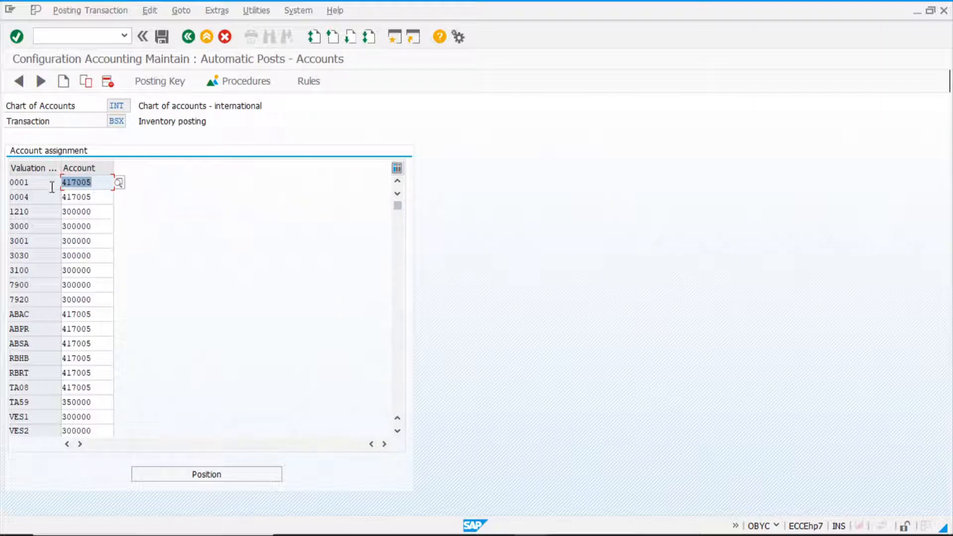
click(37, 226)
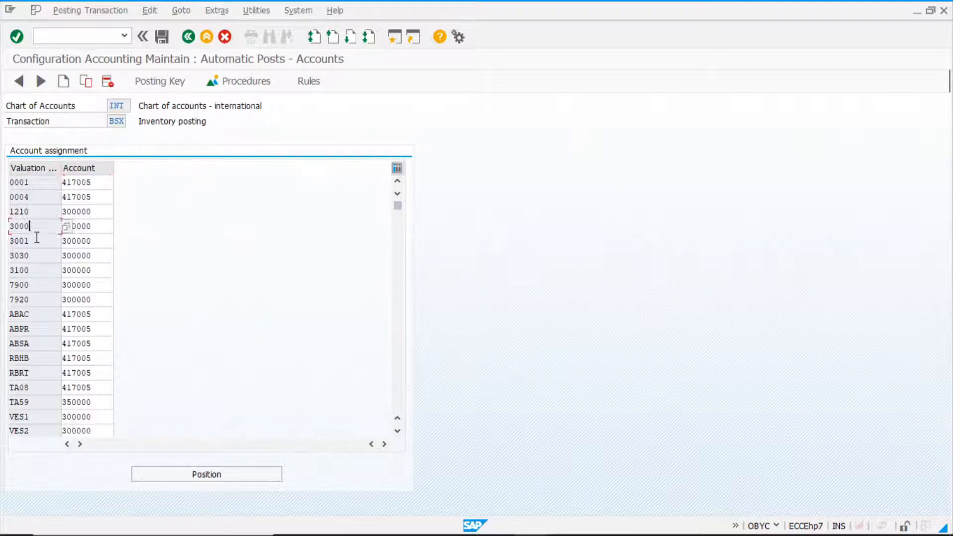
click(103, 228)
click(101, 241)
click(100, 257)
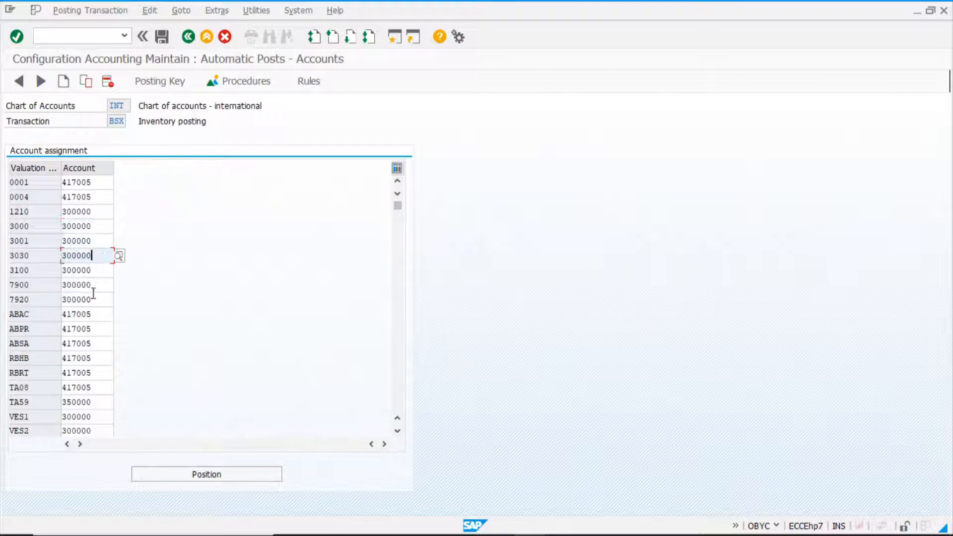
click(38, 223)
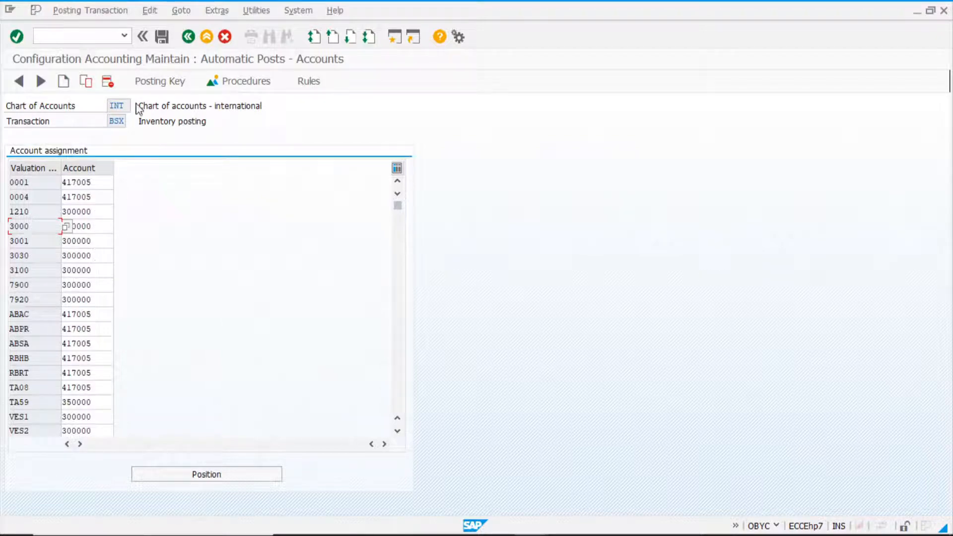
double_click(112, 122)
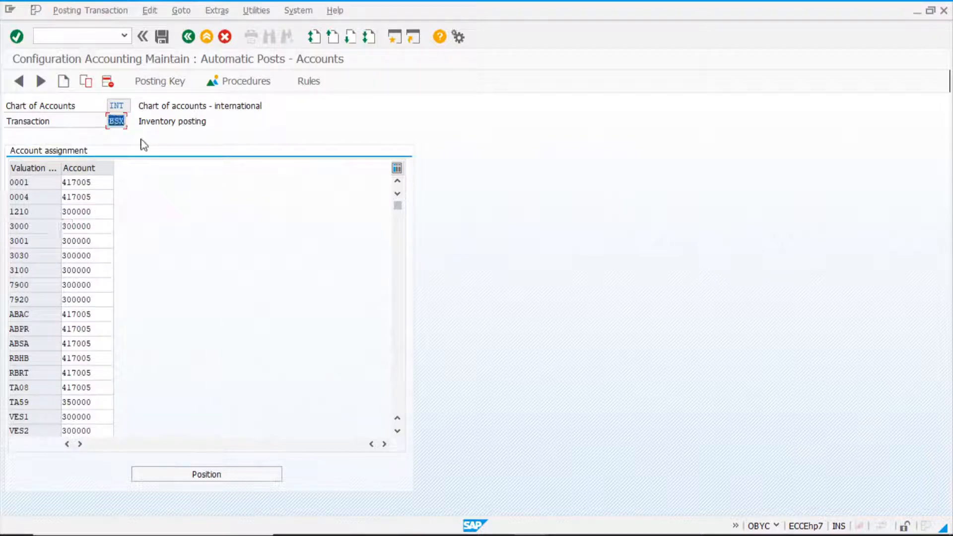
click(189, 38)
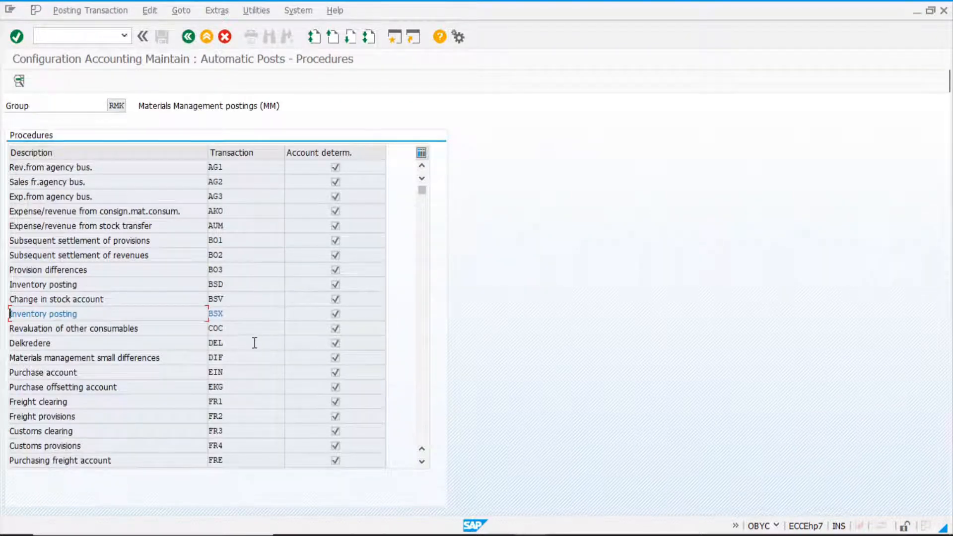
Open the offsetting entry procedure GBB and check its account determination rules, then return to the procedures list
scroll(258, 347, down, 2)
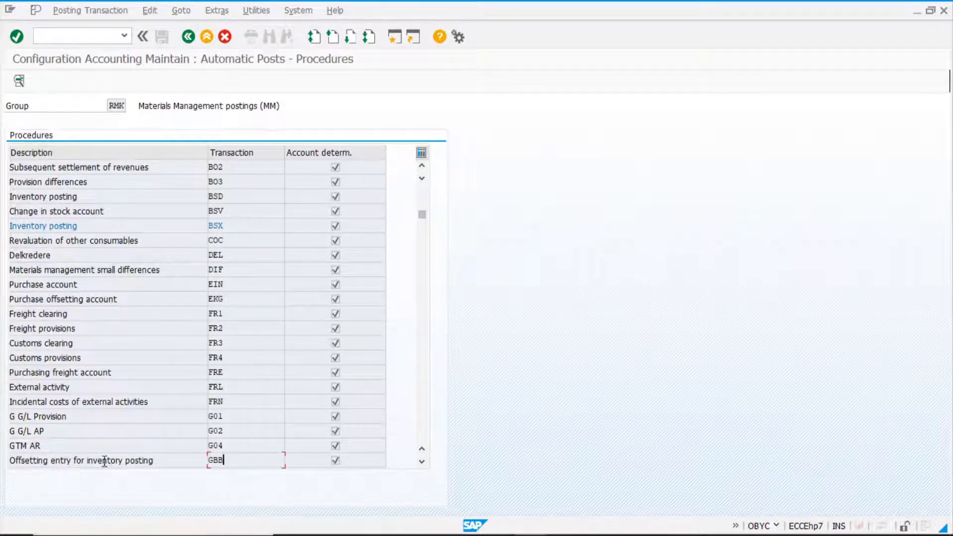
double_click(232, 461)
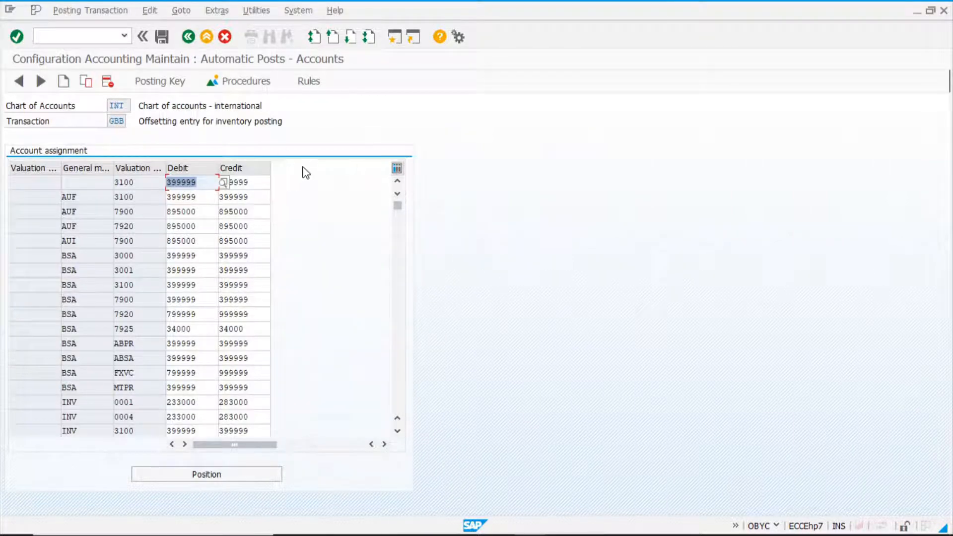
click(310, 80)
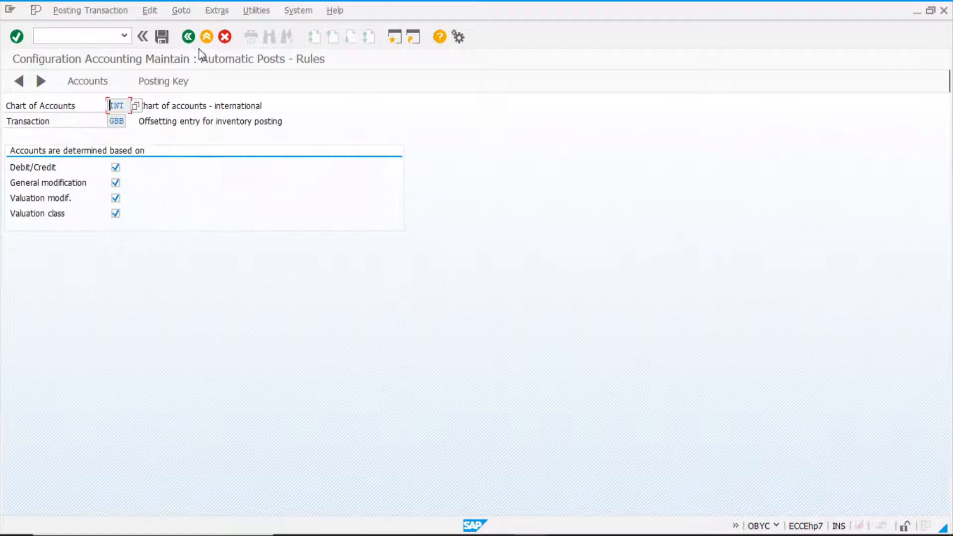
click(189, 37)
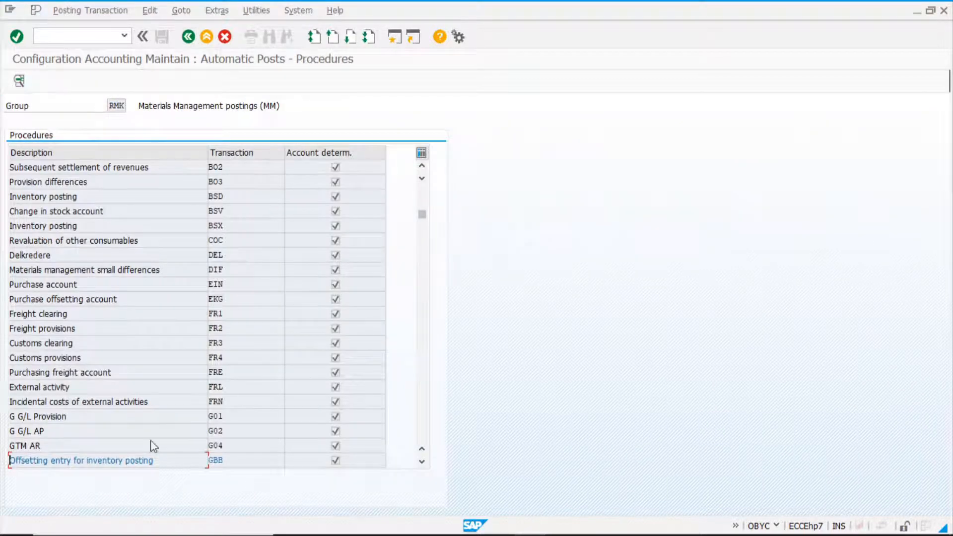
Reopen procedure GBB and examine the debit and credit accounts for grouping code 0001, general modification AUA and valuation class 7900
double_click(231, 460)
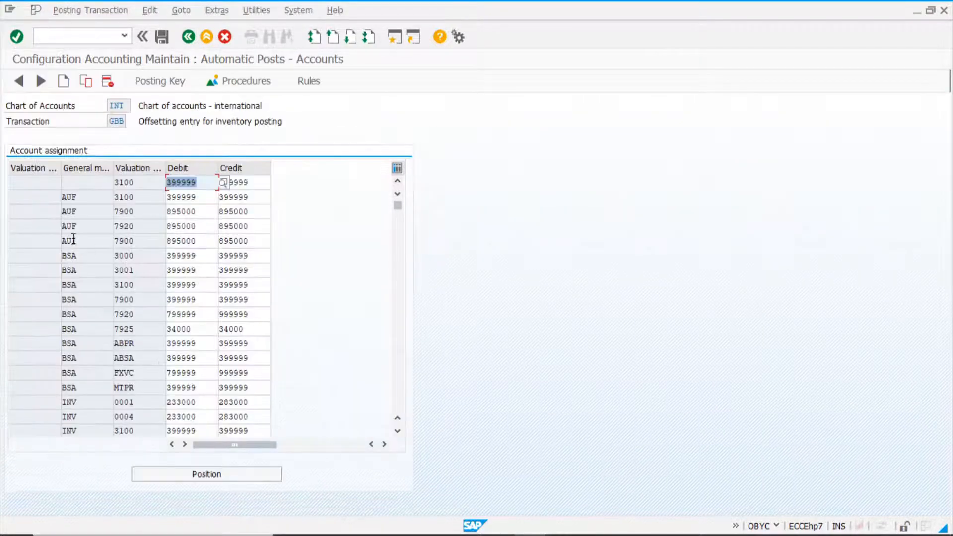
click(27, 198)
scroll(398, 411, down, 6)
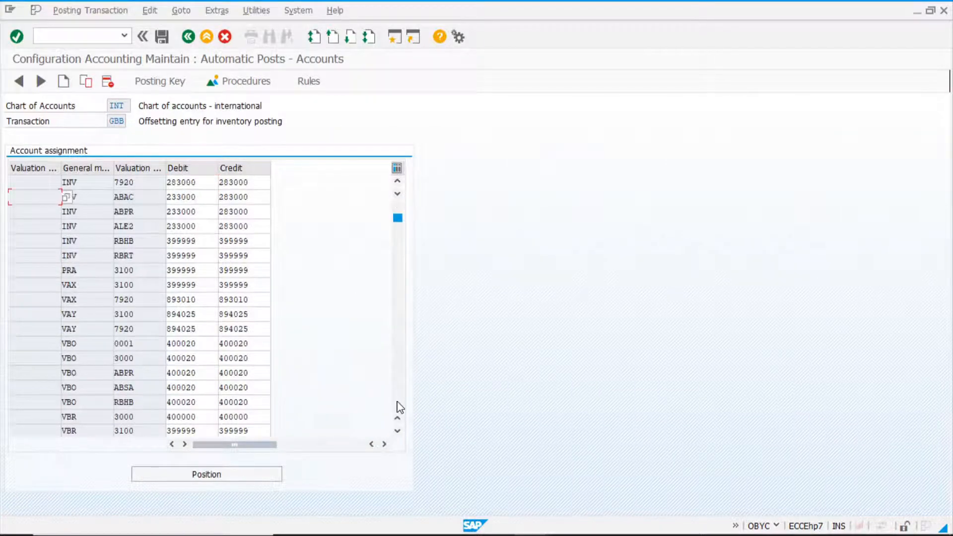
scroll(399, 408, down, 6)
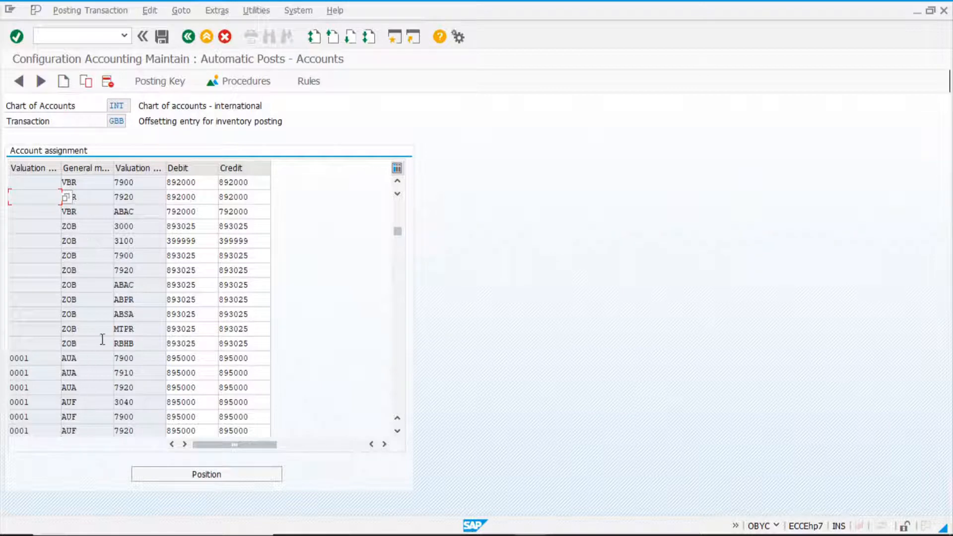
click(144, 360)
click(206, 358)
click(266, 358)
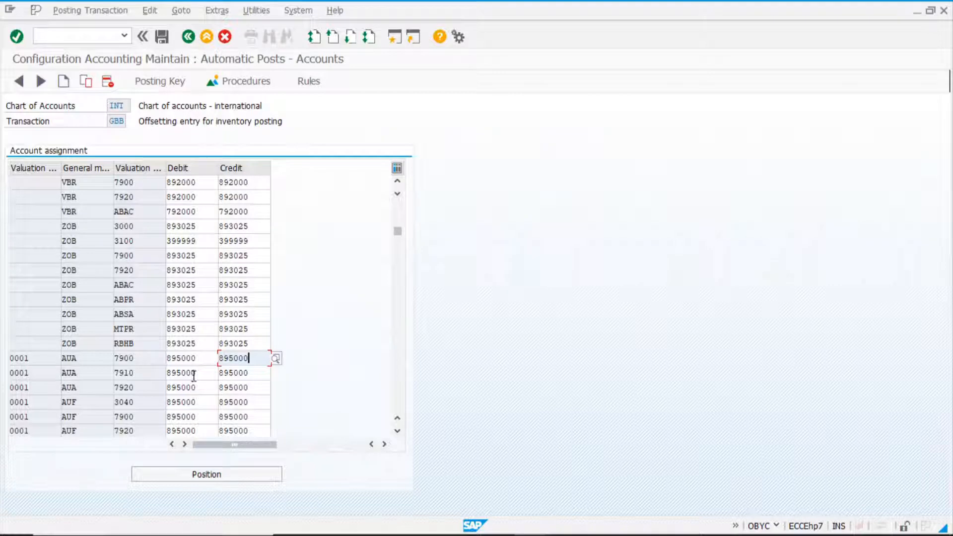
Examine the GBB accounts for grouping code 0001 under general modifications AUF and BSA
scroll(194, 376, down, 3)
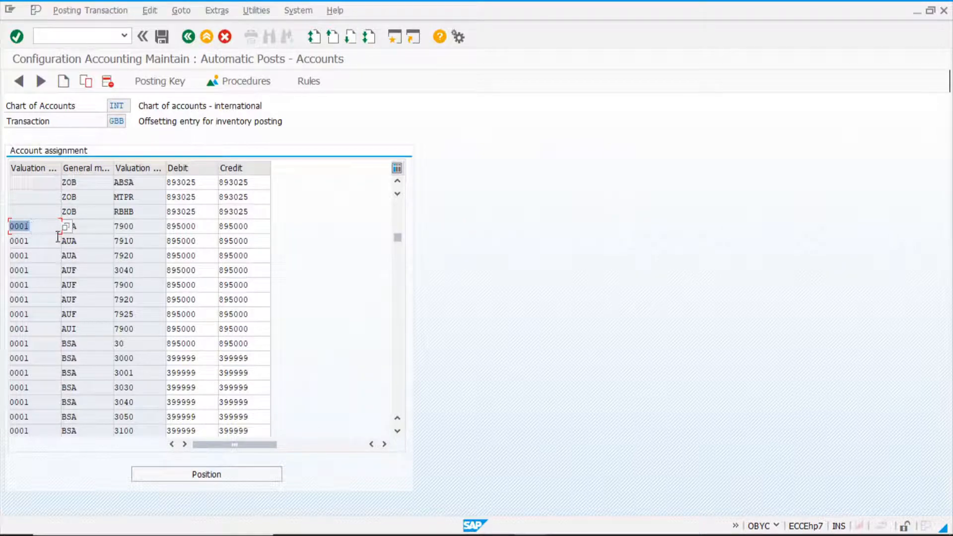
click(121, 120)
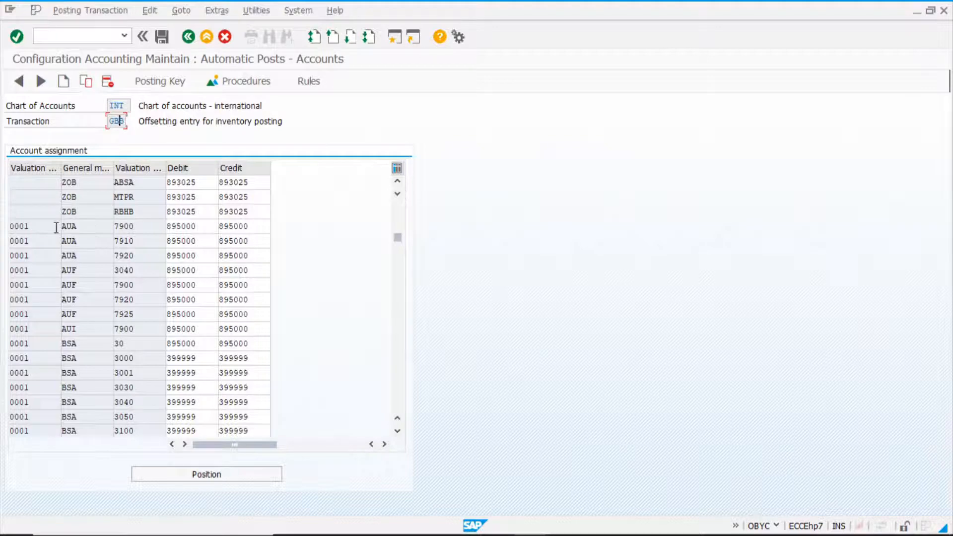
click(83, 299)
click(87, 343)
click(87, 358)
scroll(88, 362, down, 1)
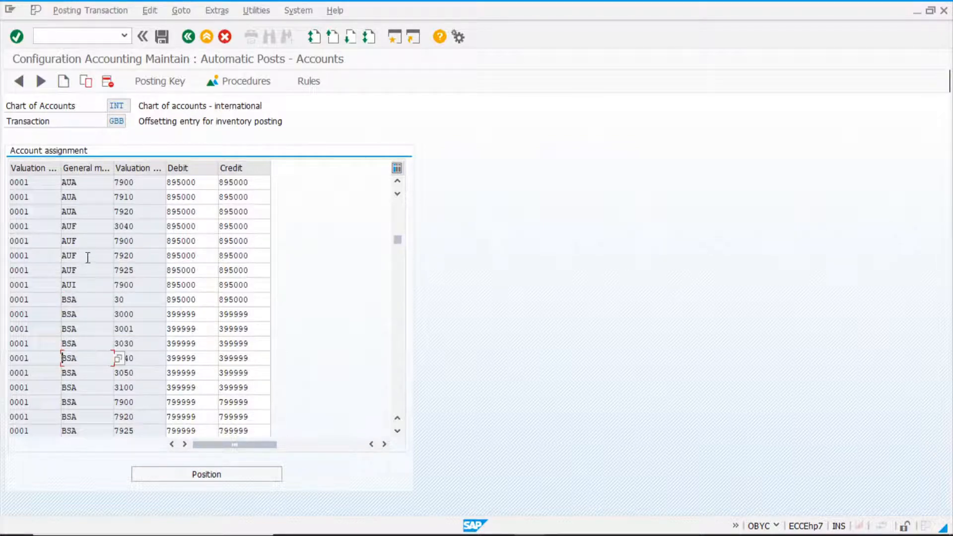
scroll(91, 338, down, 3)
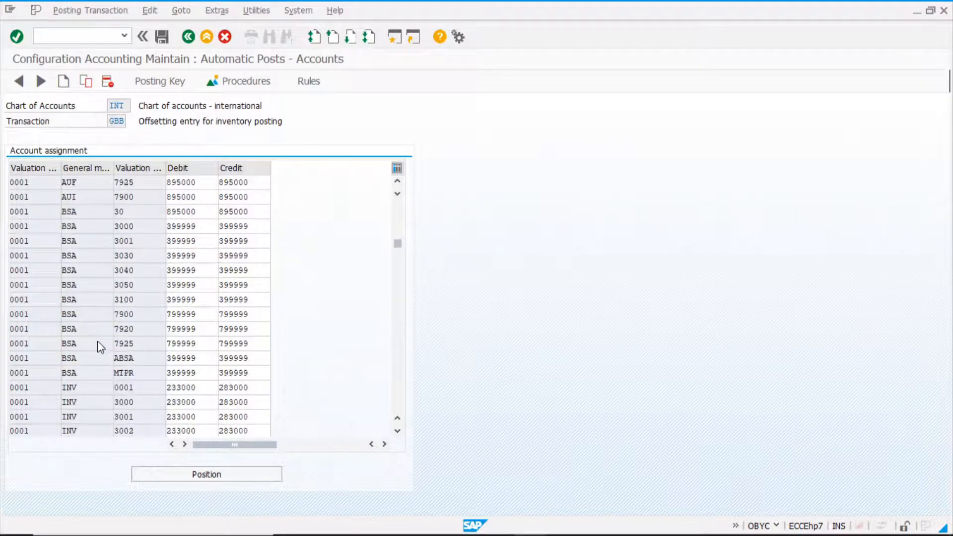
Examine the GBB accounts for general modification VBR and valuation classes 1210, 1300 and 3000, then return to the procedures list
scroll(90, 354, down, 10)
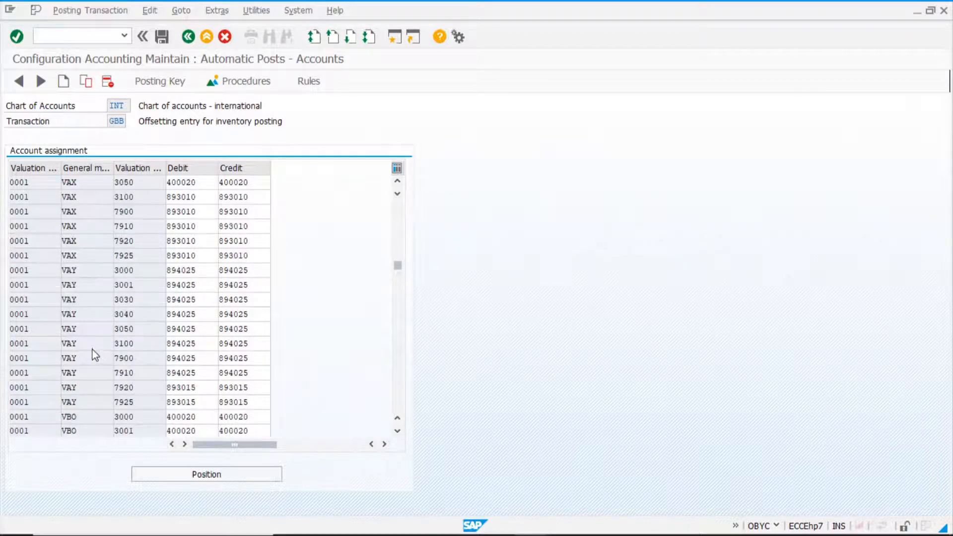
scroll(94, 359, down, 2)
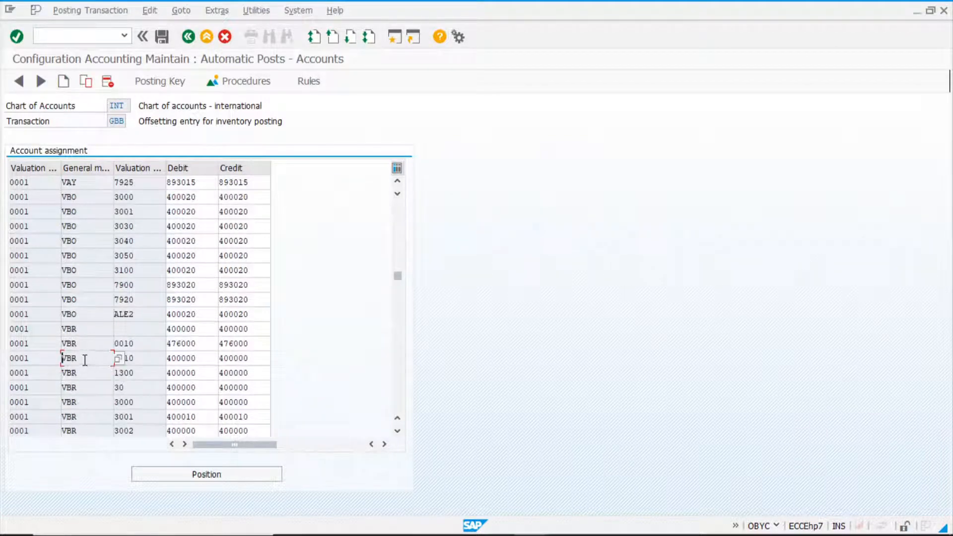
click(151, 358)
click(142, 373)
click(147, 403)
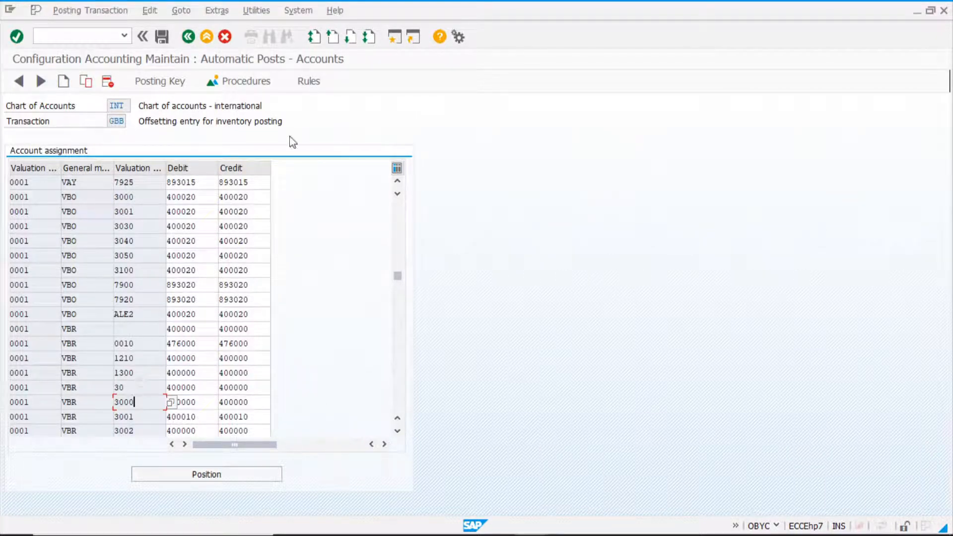
click(255, 82)
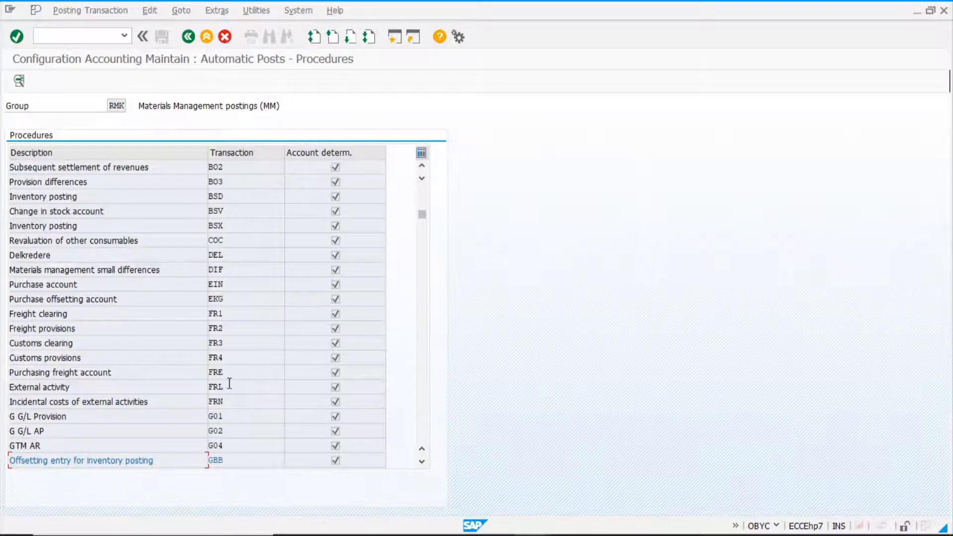
scroll(244, 342, down, 3)
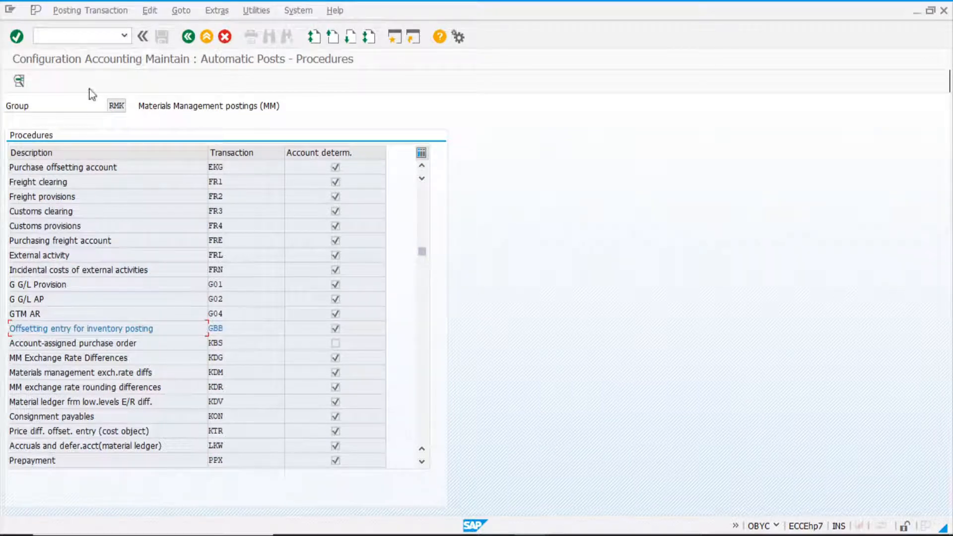
Leave and reopen the account assignment procedures, then open inventory posting BSX for chart of accounts INT
click(189, 36)
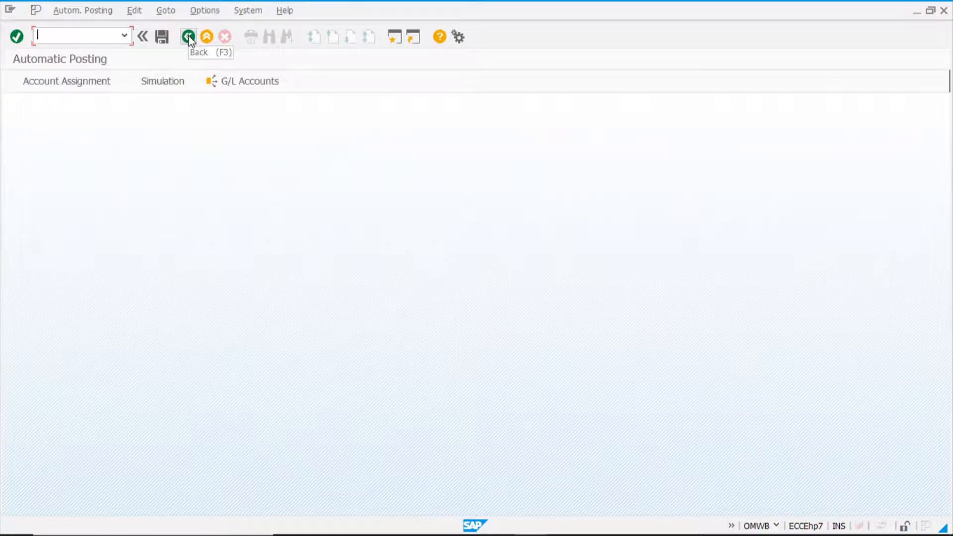
click(88, 83)
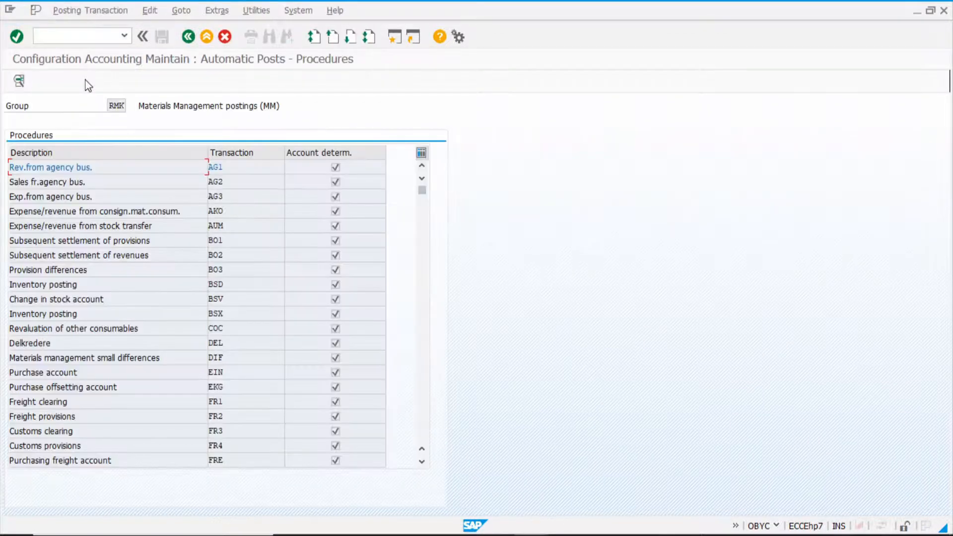
double_click(235, 303)
click(293, 323)
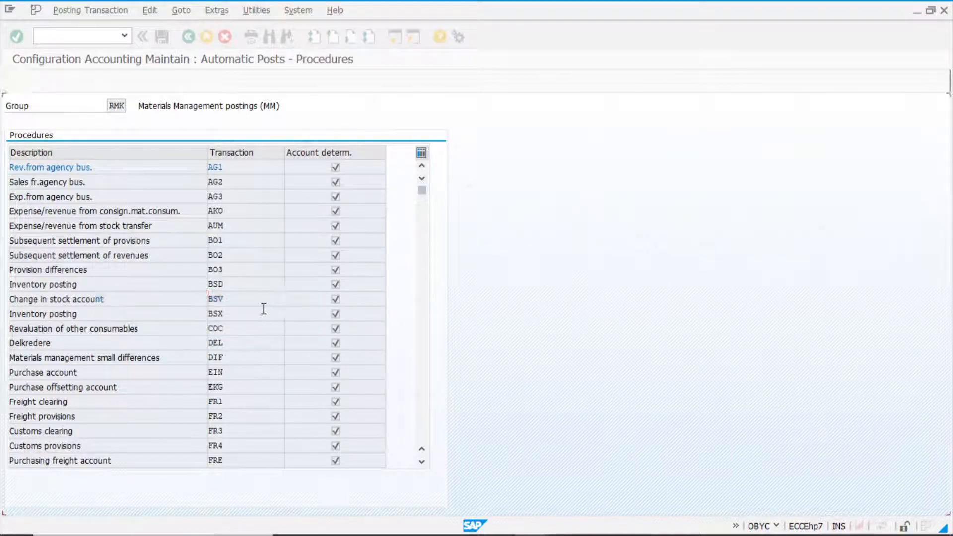
double_click(237, 319)
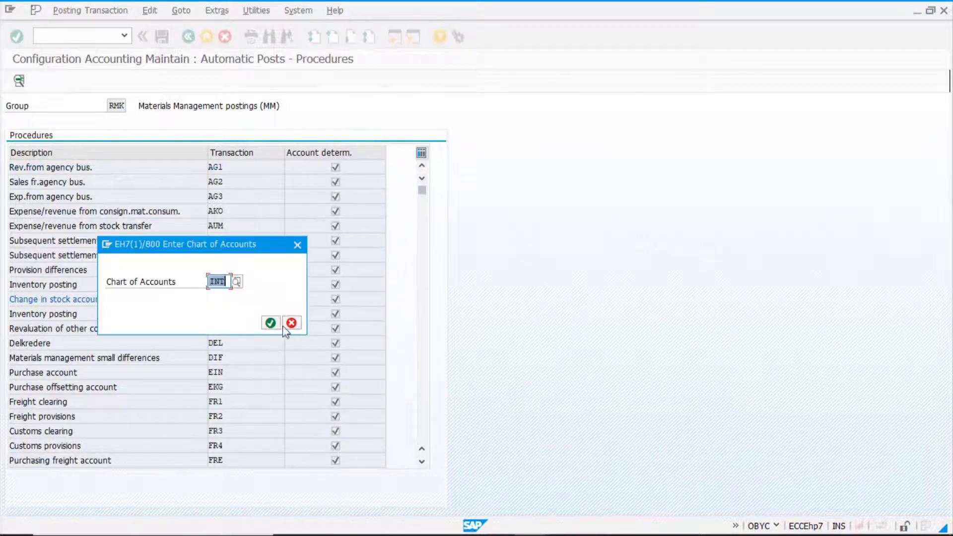
click(270, 323)
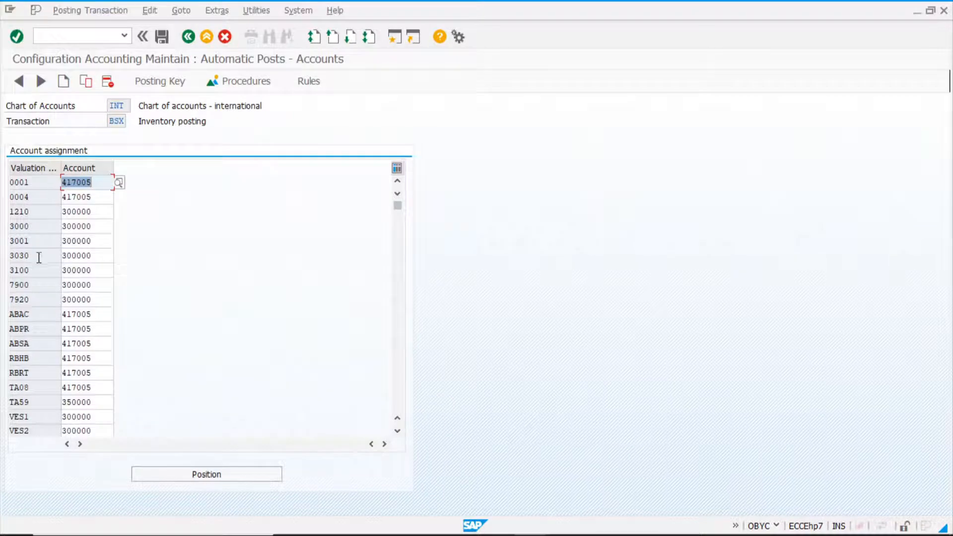
Check the BSX account of valuation class 3000 and the procedure's debit and credit posting keys, then go back
click(41, 229)
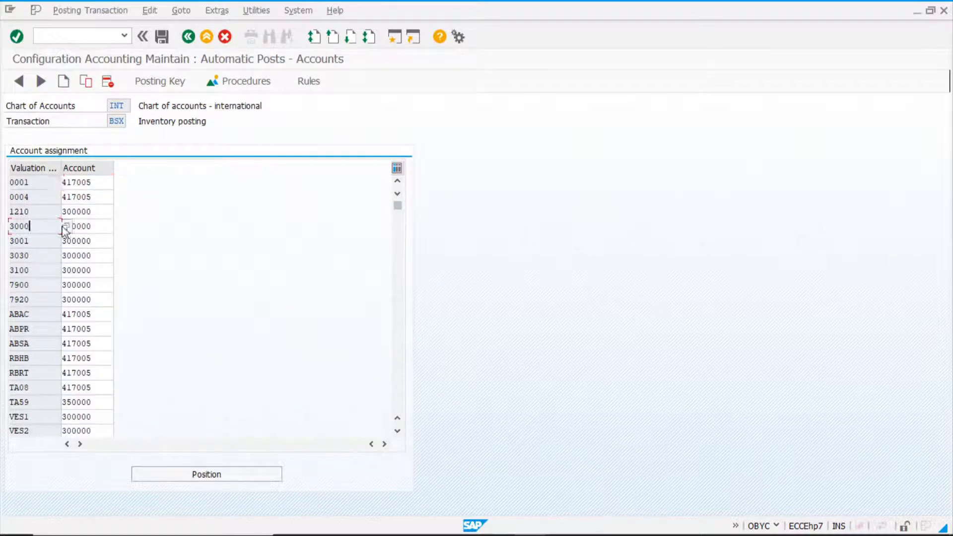
click(174, 86)
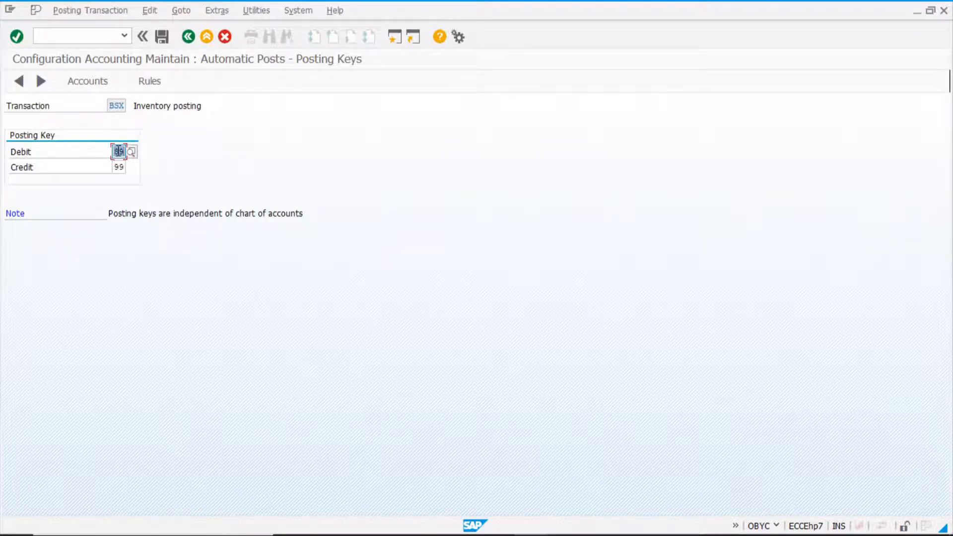
click(189, 37)
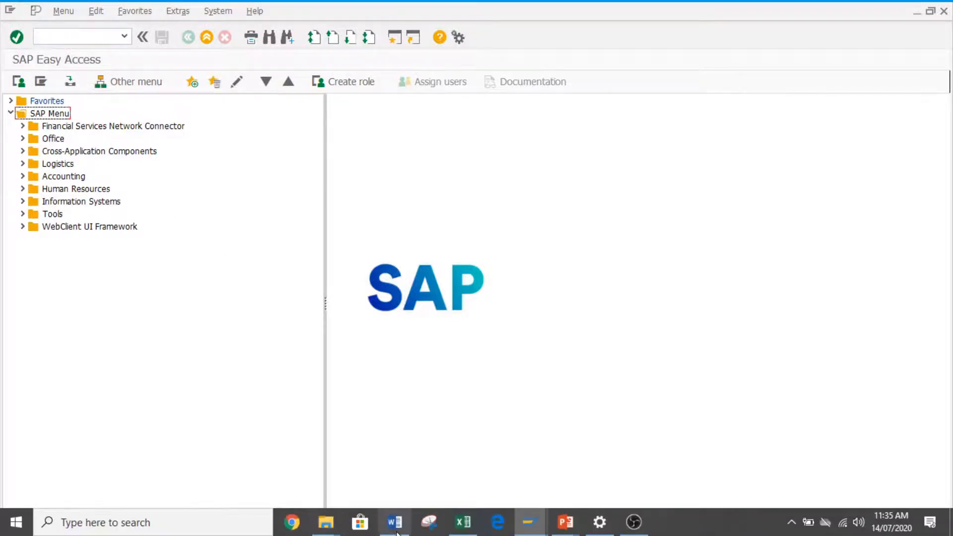
Switch to the Excel workbook and review material 100-120 with plants 1000 and 1100 and its valuation group
click(463, 526)
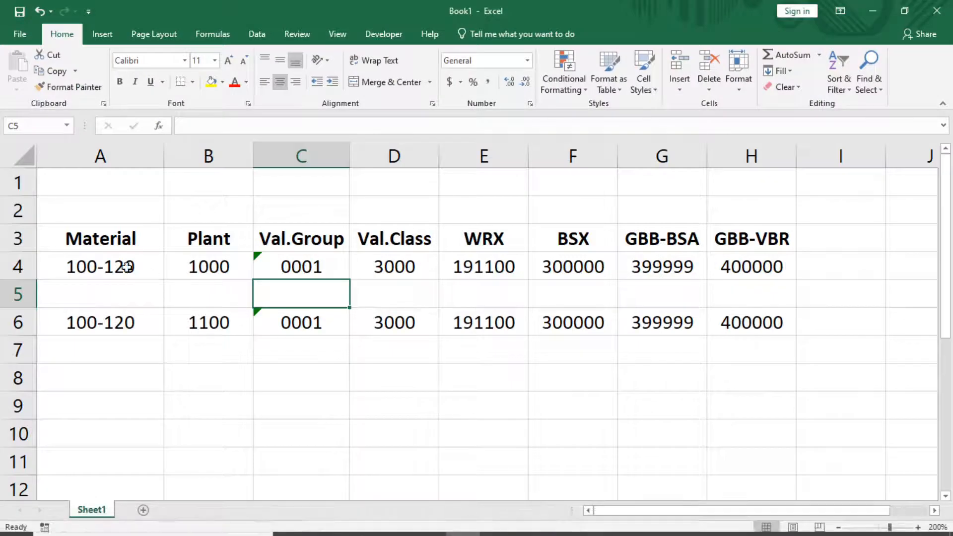
click(106, 270)
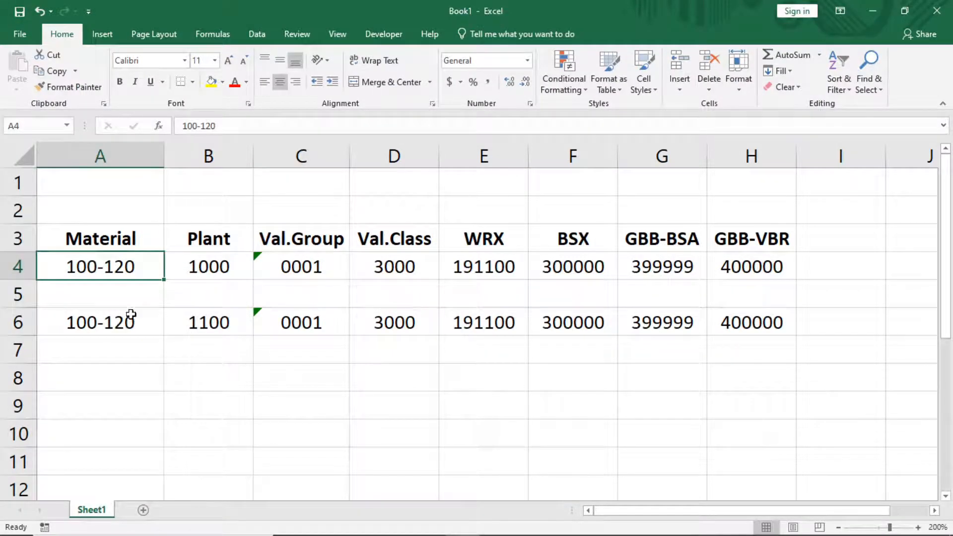
click(223, 267)
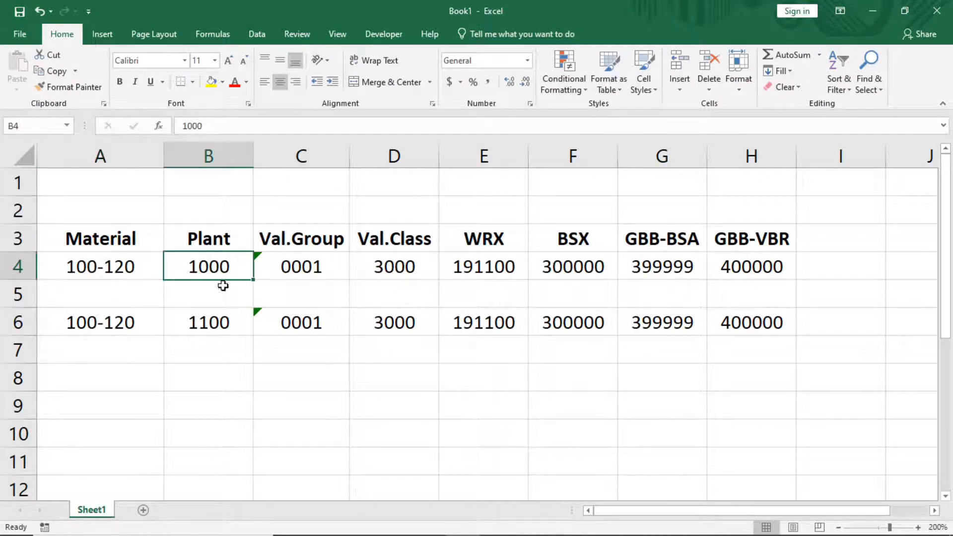
click(216, 327)
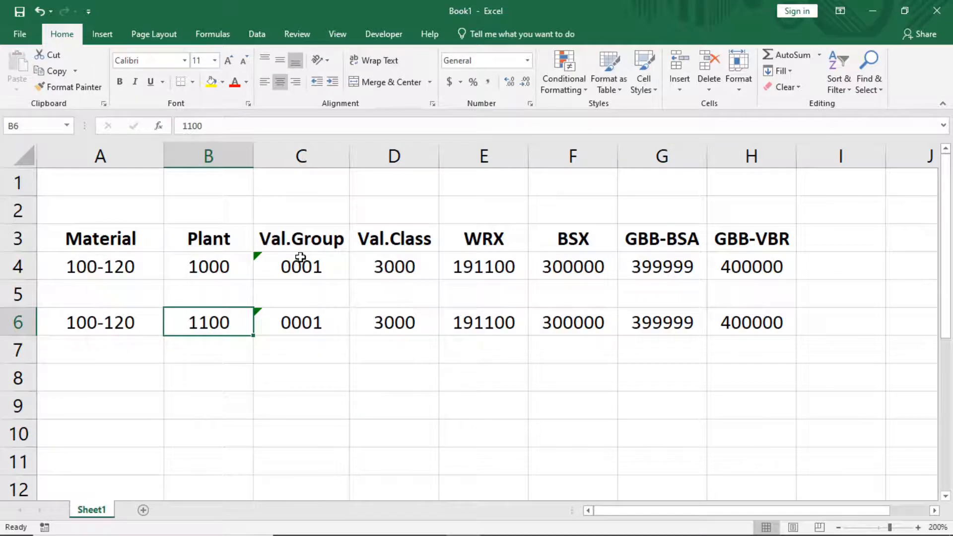
click(299, 267)
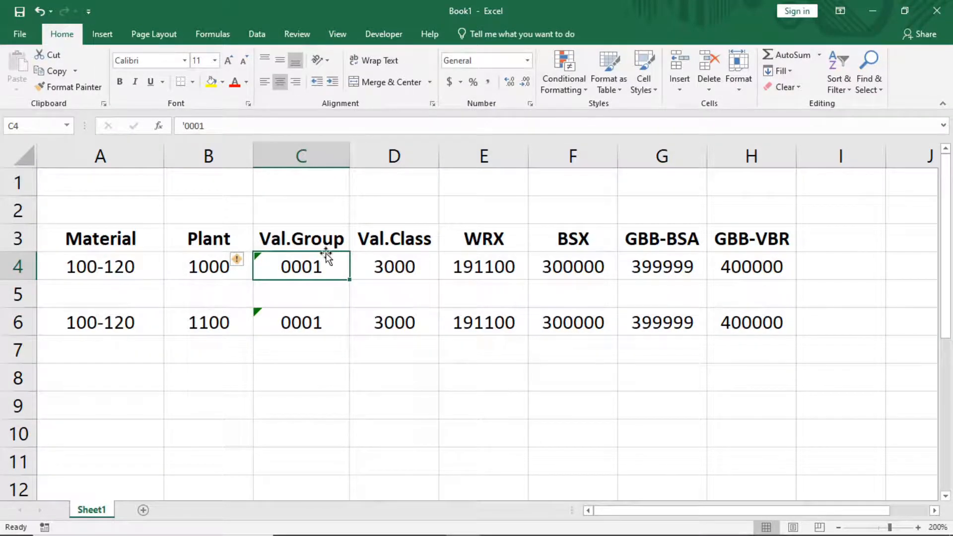
Switch back to the SAP configuration session, leave the automatic postings, and open Group Together Valuation Areas from the implementation guide
key(alt+Tab)
key(alt+Tab)
key(alt+Tab)
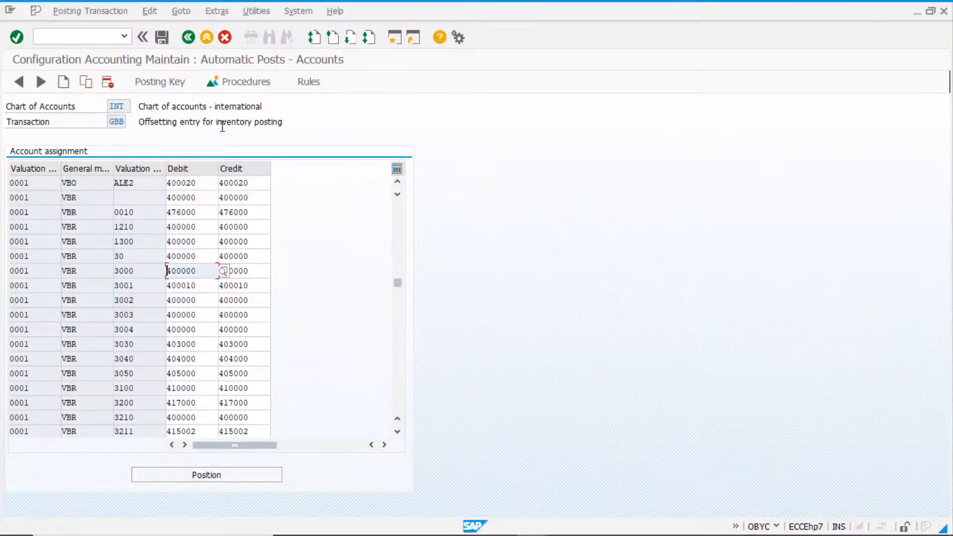
click(192, 41)
click(193, 42)
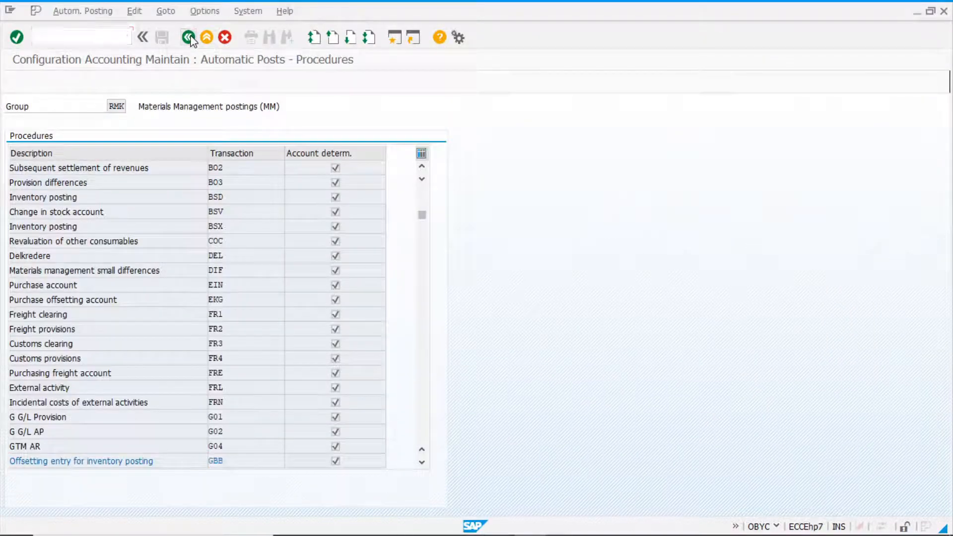
click(192, 41)
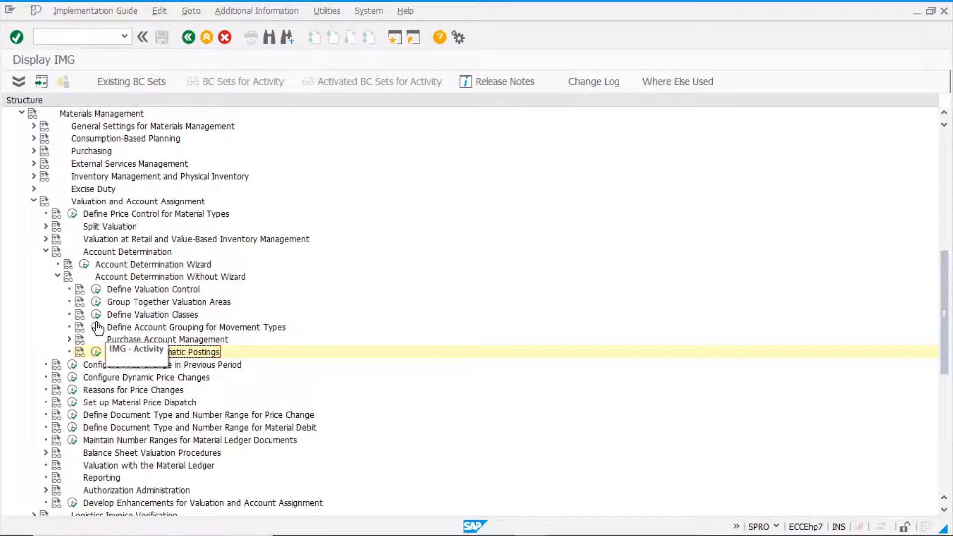
click(95, 302)
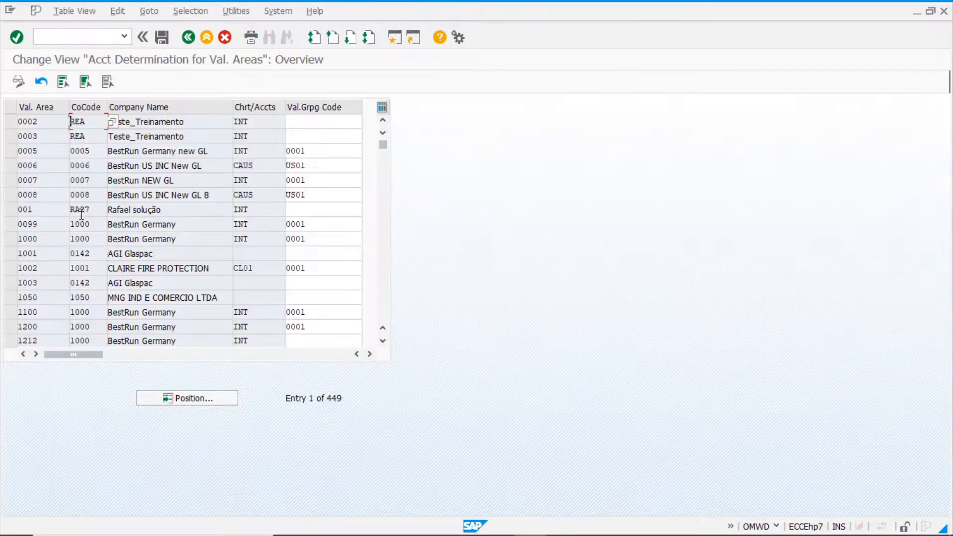
Check the valuation grouping codes assigned to valuation areas 1000 and 1100
drag(40, 239, 2, 243)
click(44, 237)
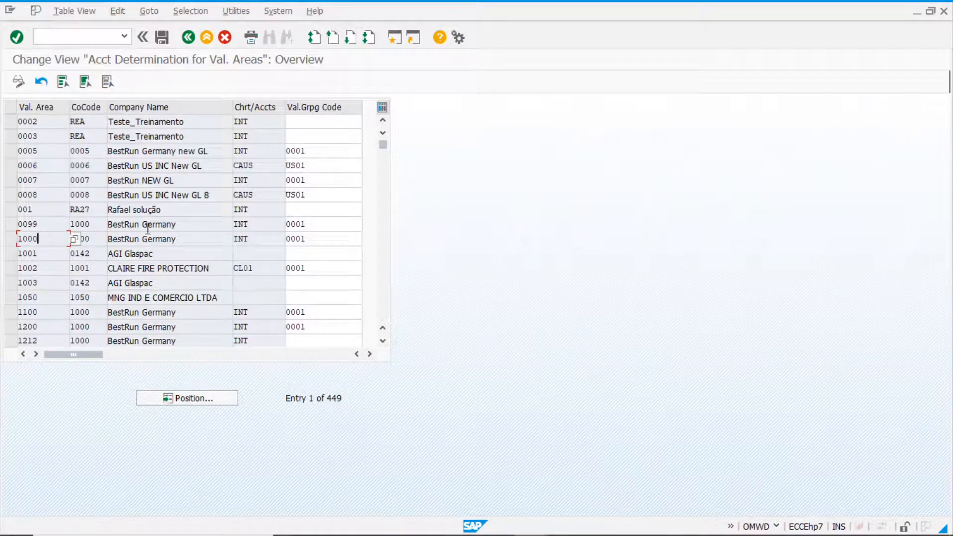
click(327, 239)
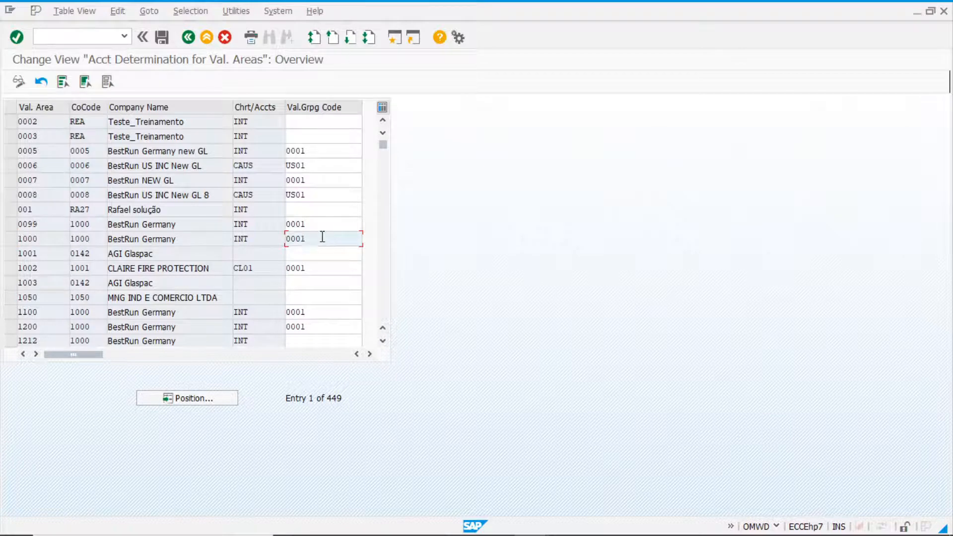
drag(44, 313, 3, 309)
click(57, 315)
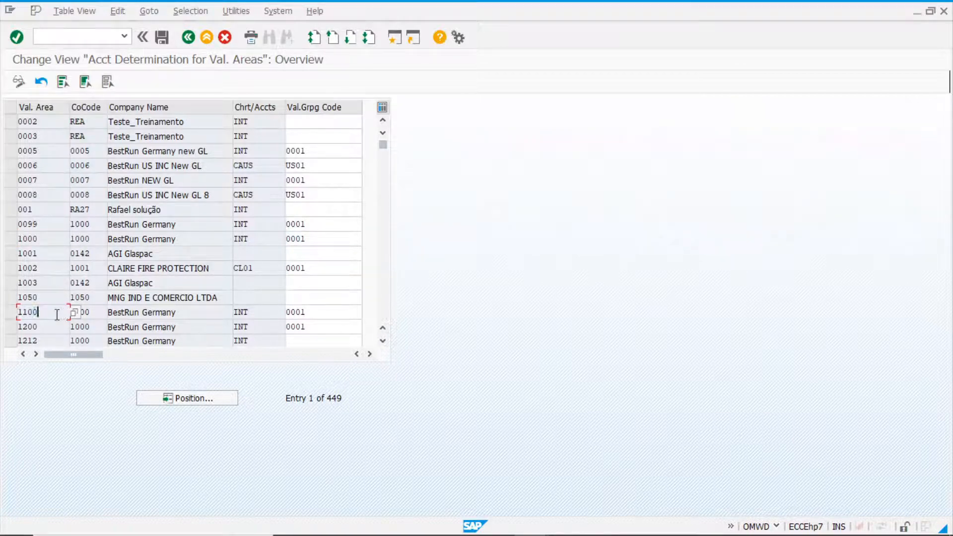
click(307, 314)
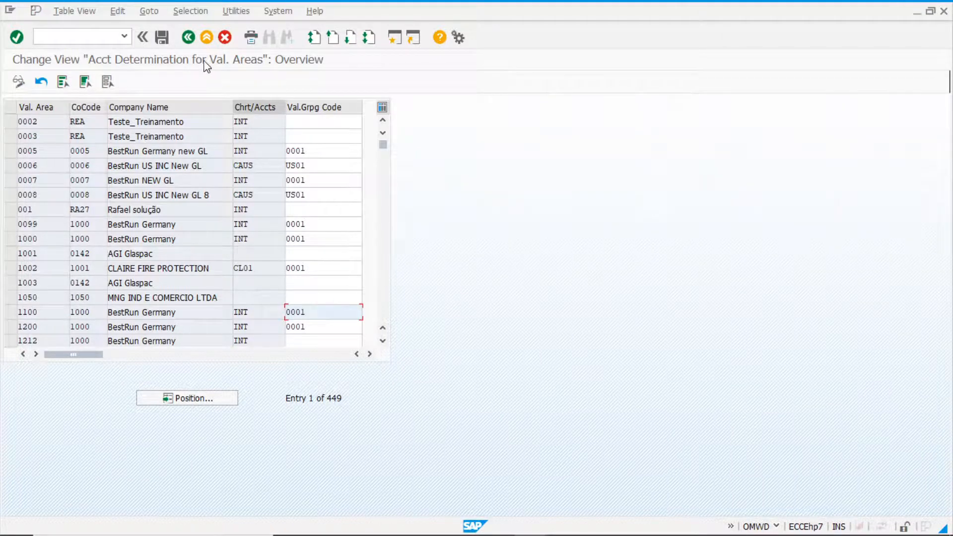
Switch to the SAP Easy Access session and start purchase order creation with transaction me21n
mouse_move(328, 534)
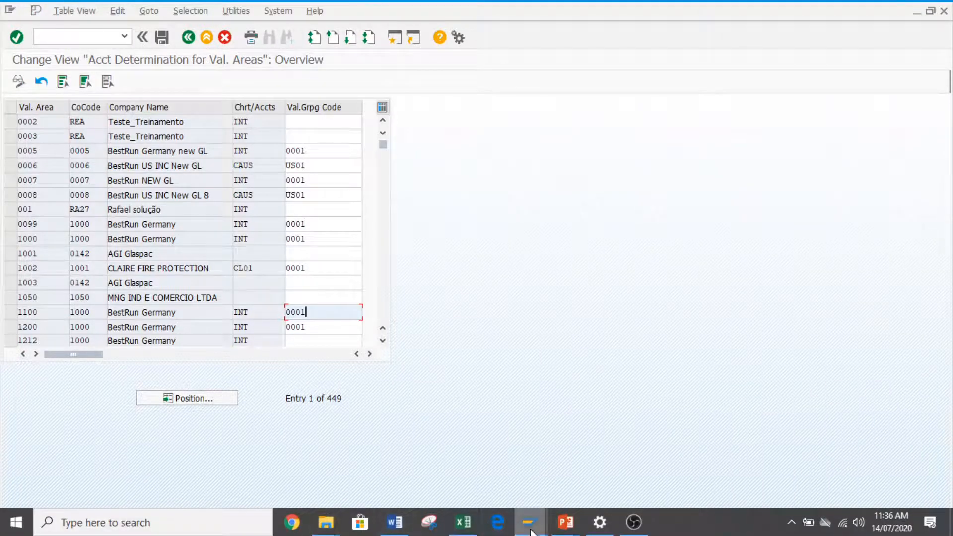
mouse_move(529, 522)
click(663, 464)
click(84, 37)
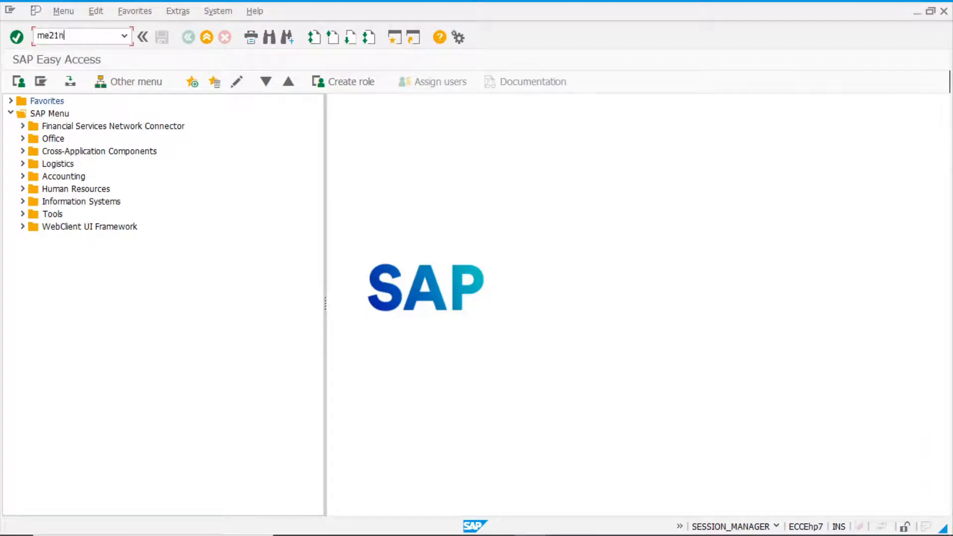
key(Return)
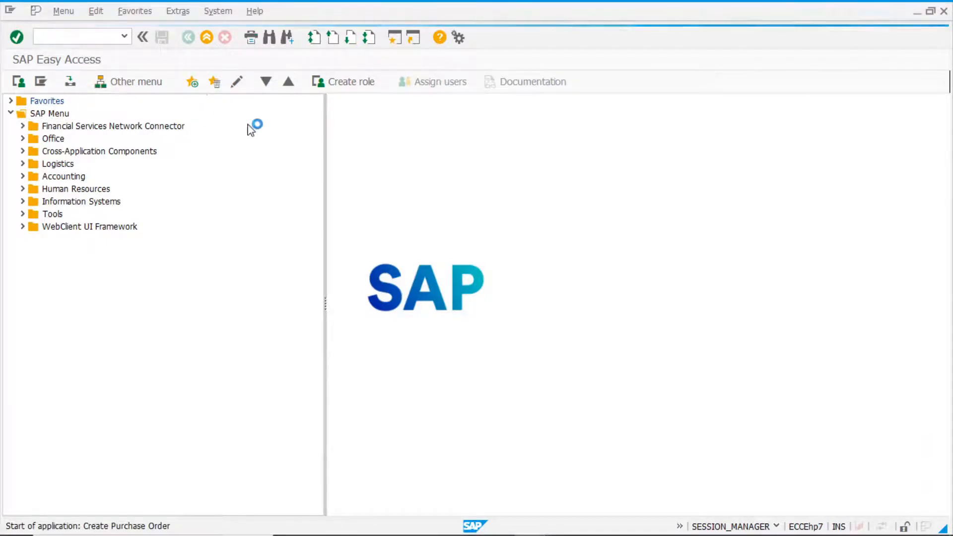
Create and save a standard purchase order with vendor 1111 for 5 PC of material 100-120 in plant 1000
click(293, 105)
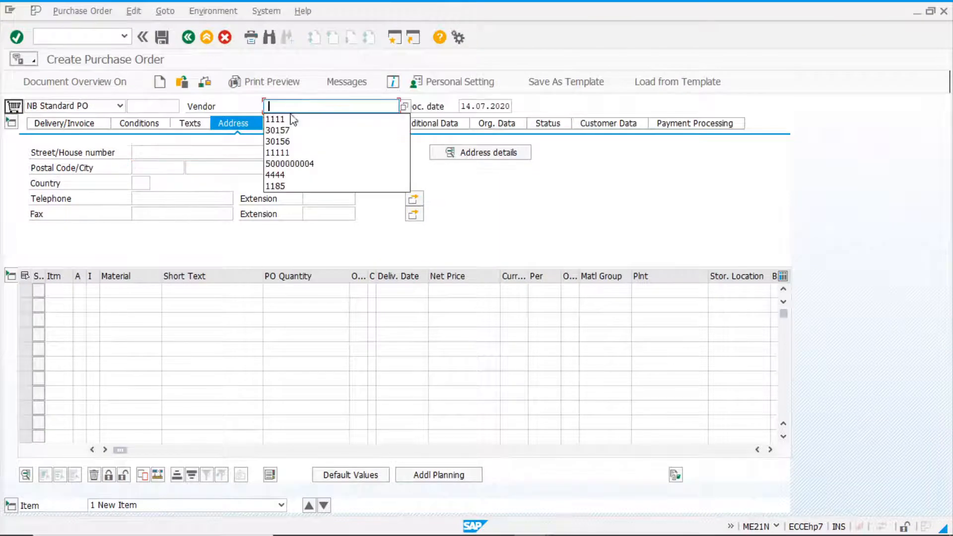
click(292, 121)
click(132, 290)
click(132, 304)
click(288, 290)
text(5)
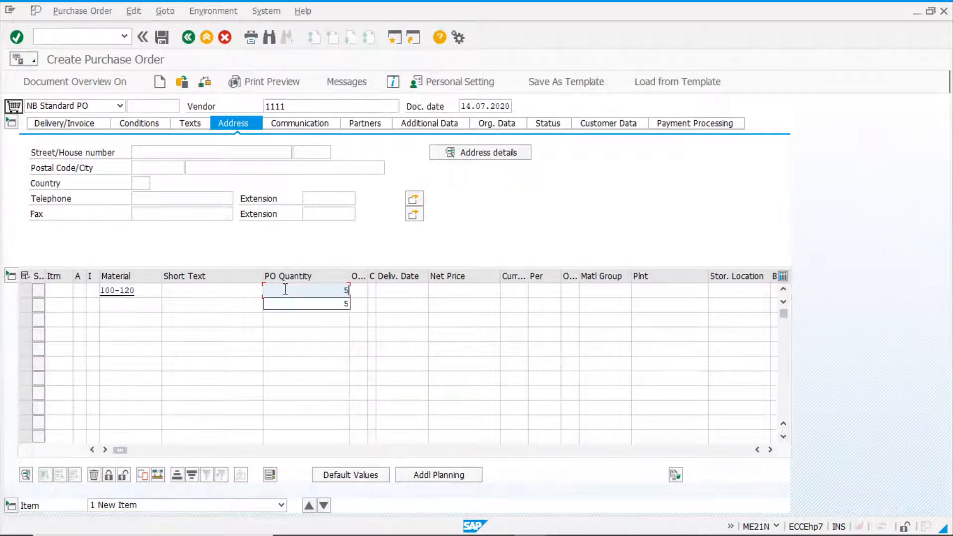
click(465, 292)
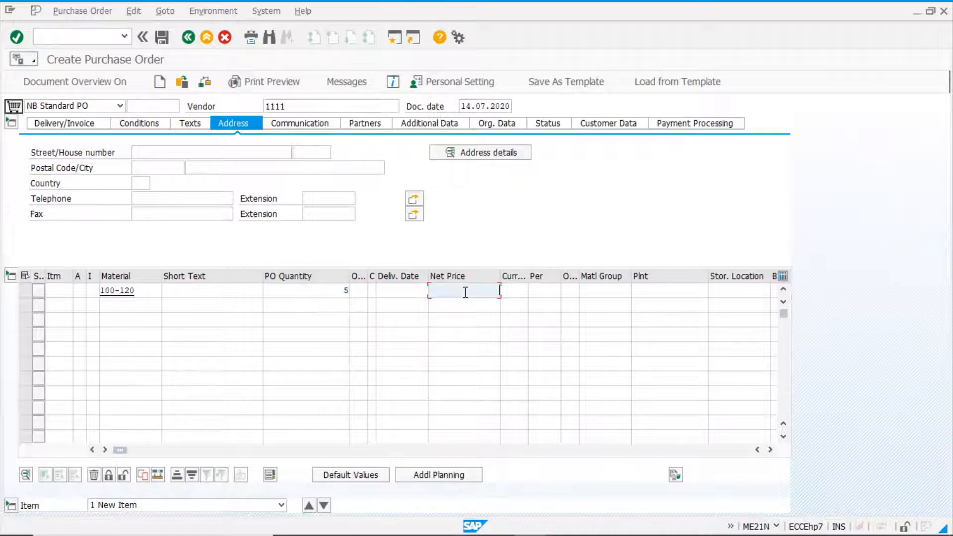
click(654, 291)
text(1000)
key(Return)
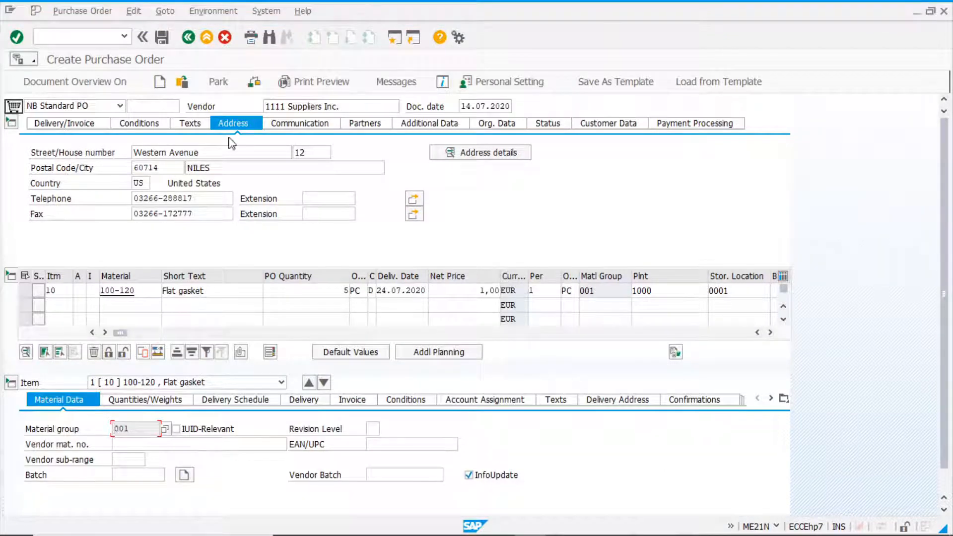
click(162, 38)
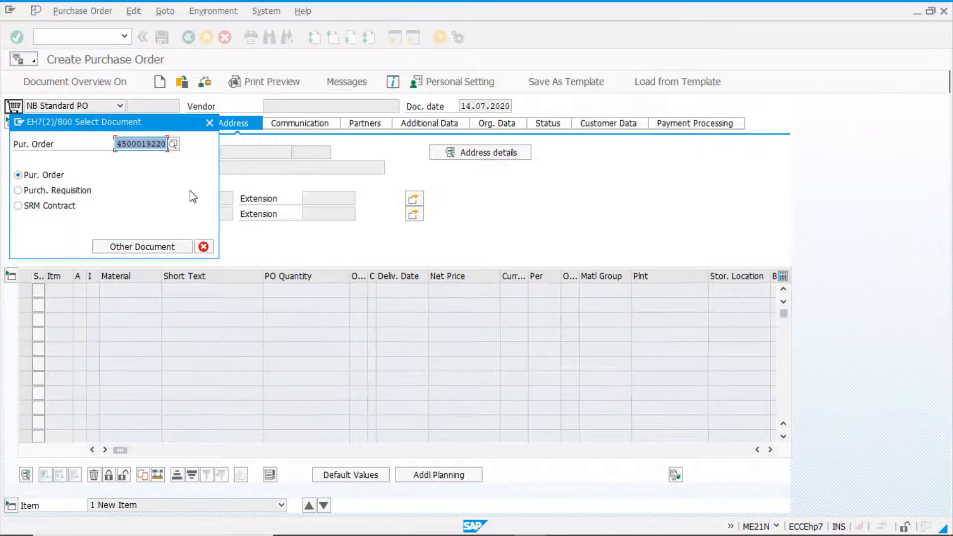
Start transaction MIGO and load the saved purchase order using A01 Goods Receipt with reference R01 Purchase Order
click(188, 246)
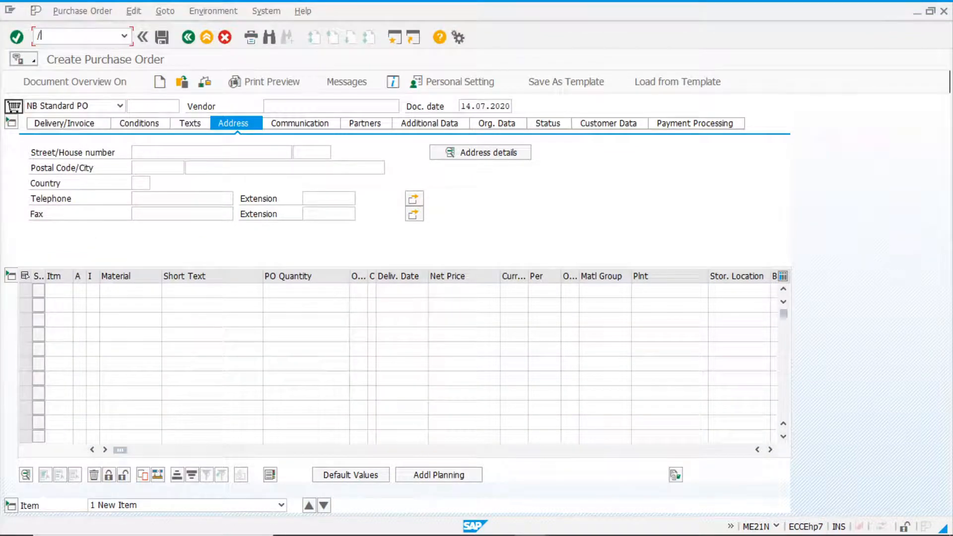
key(Return)
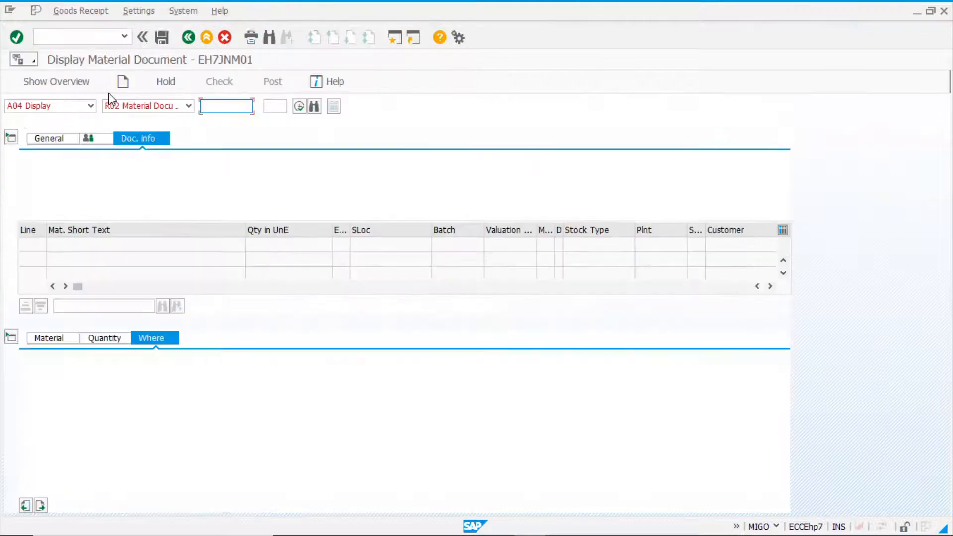
click(84, 107)
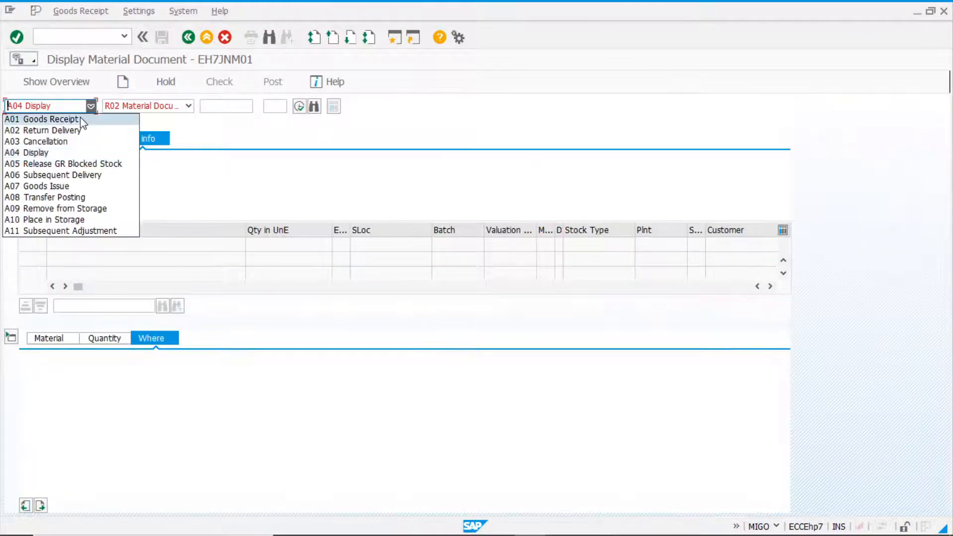
click(82, 119)
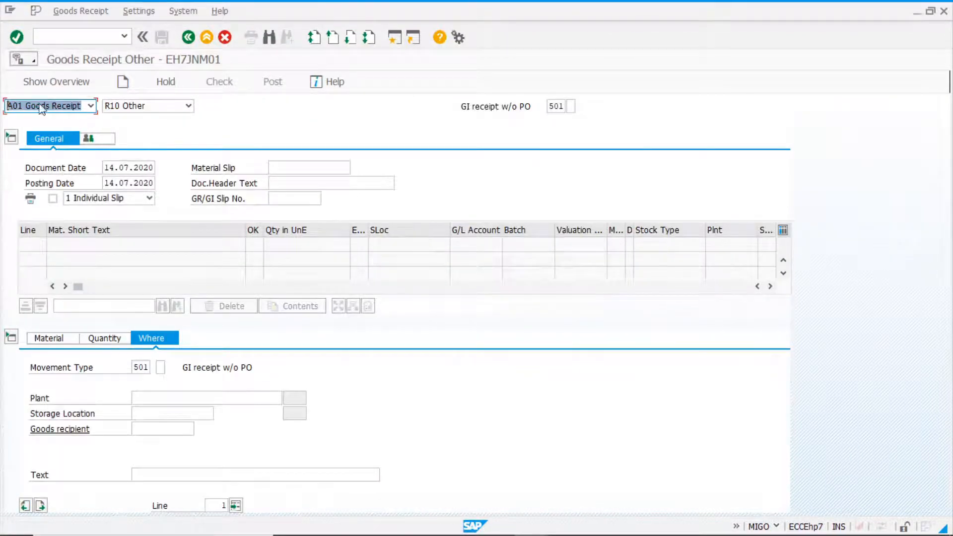
click(188, 107)
click(154, 119)
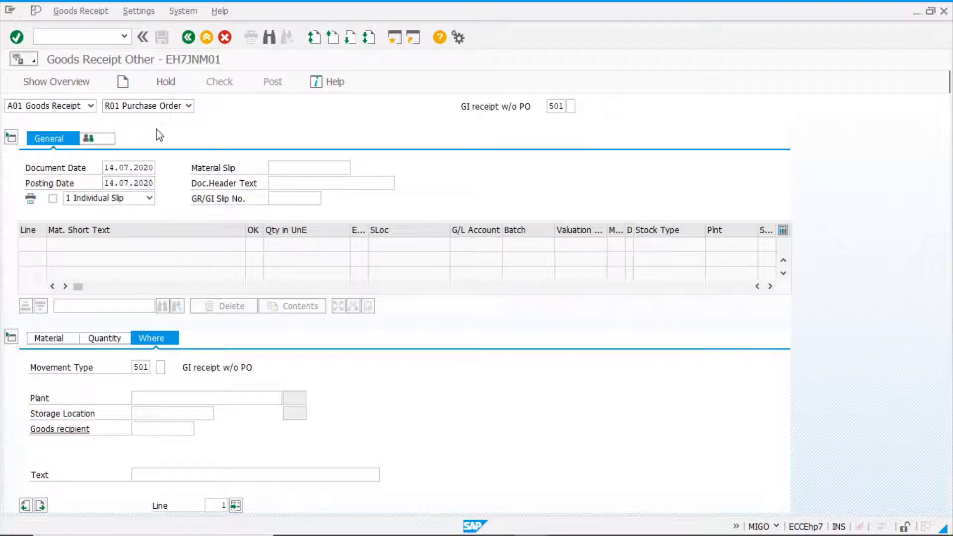
key(ctrl+v)
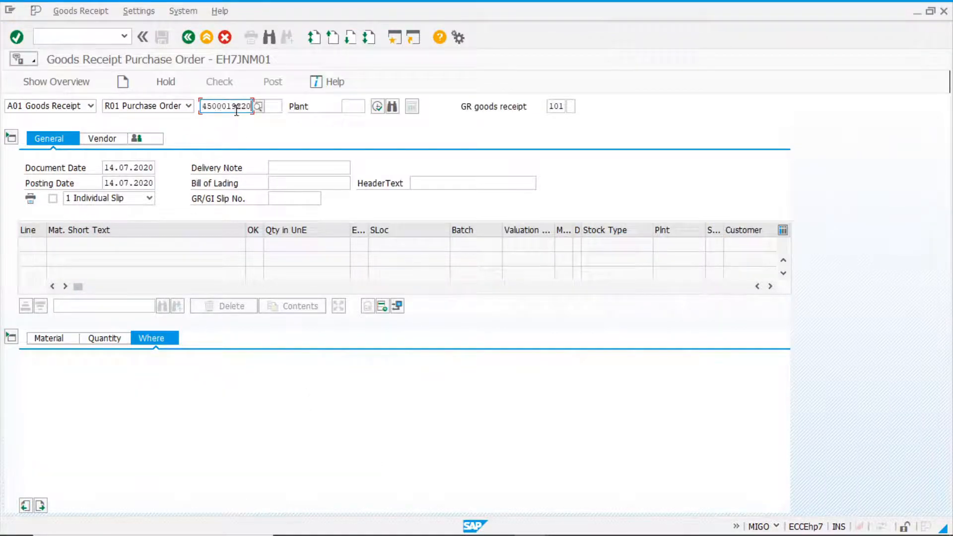
key(Return)
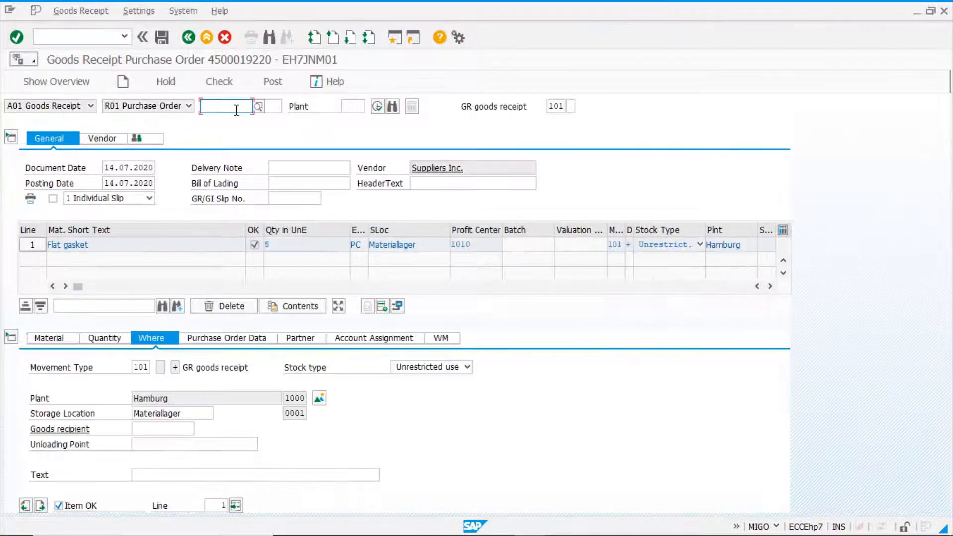
Check the flat gasket item's purchase order data and receiving location, and post the goods receipt
click(243, 342)
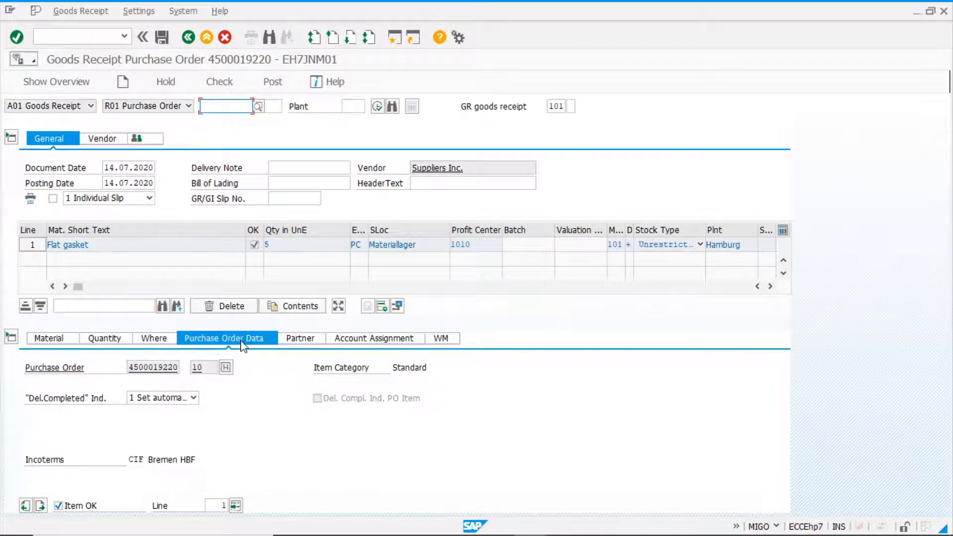
click(164, 343)
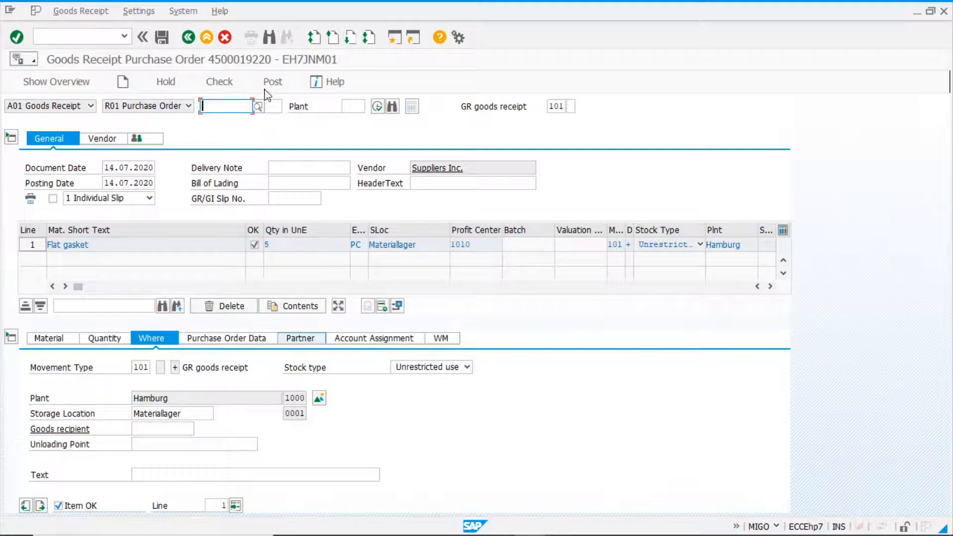
click(281, 86)
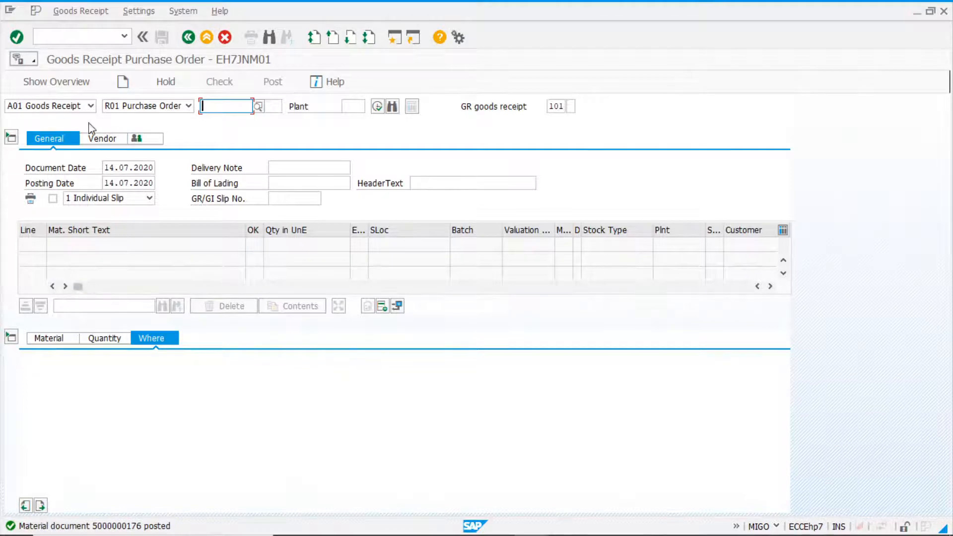
Display the posted material document and open its accounting document from the FI documents
click(90, 105)
click(37, 154)
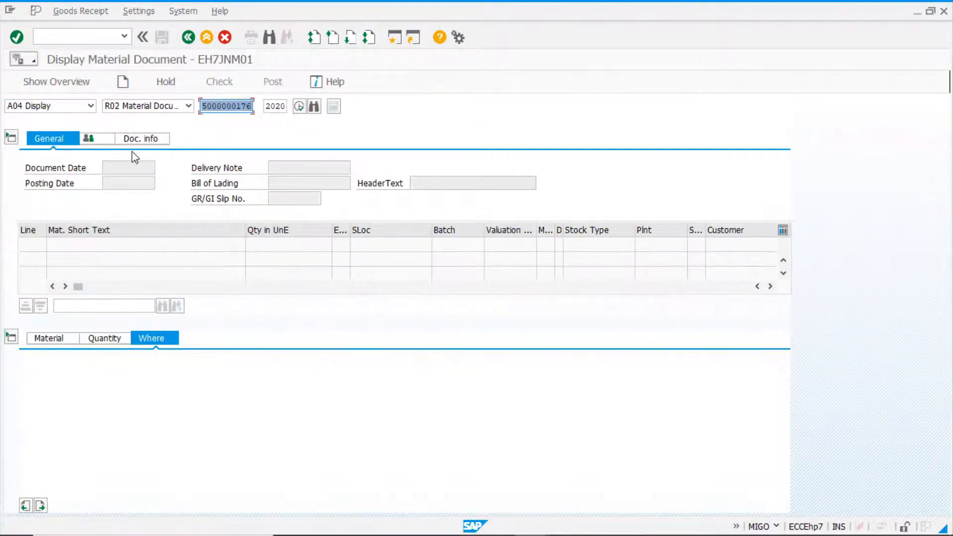
key(Return)
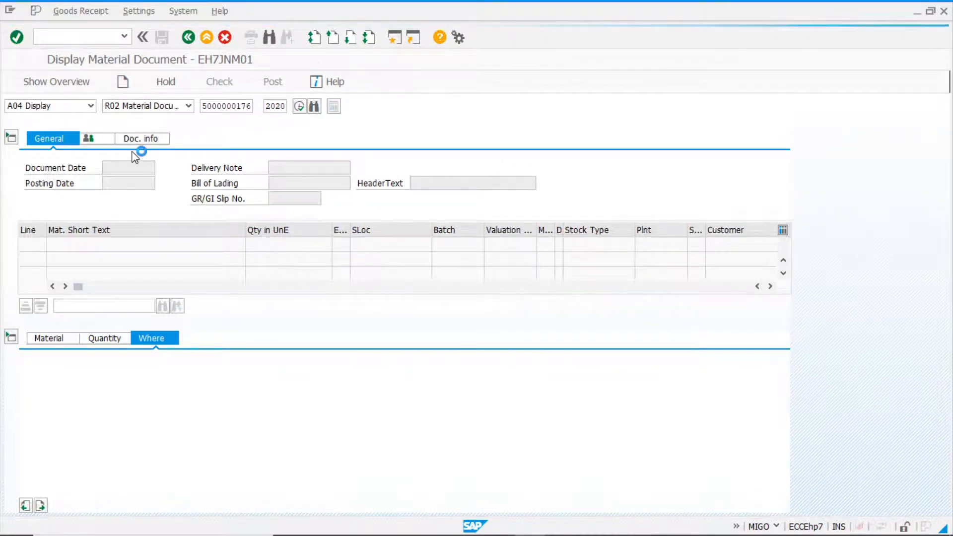
click(201, 140)
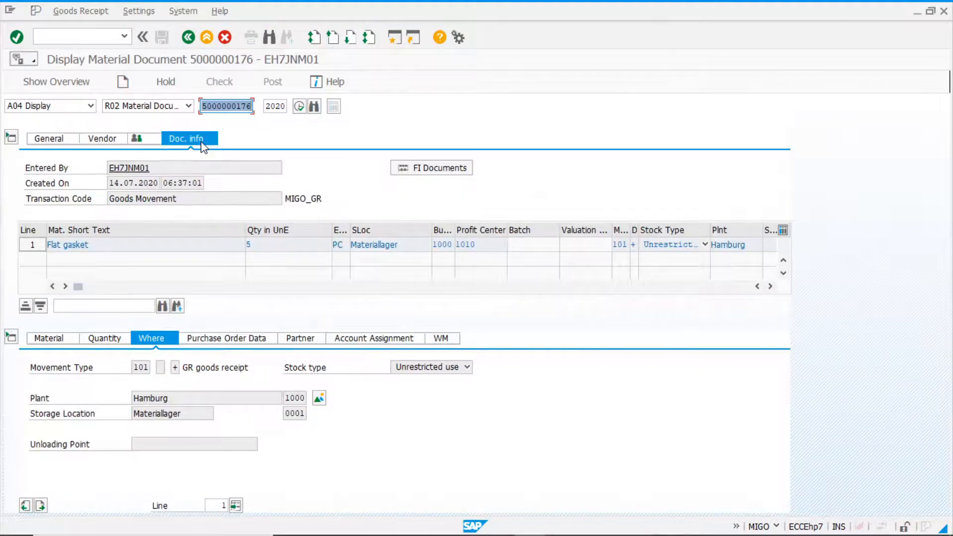
click(435, 169)
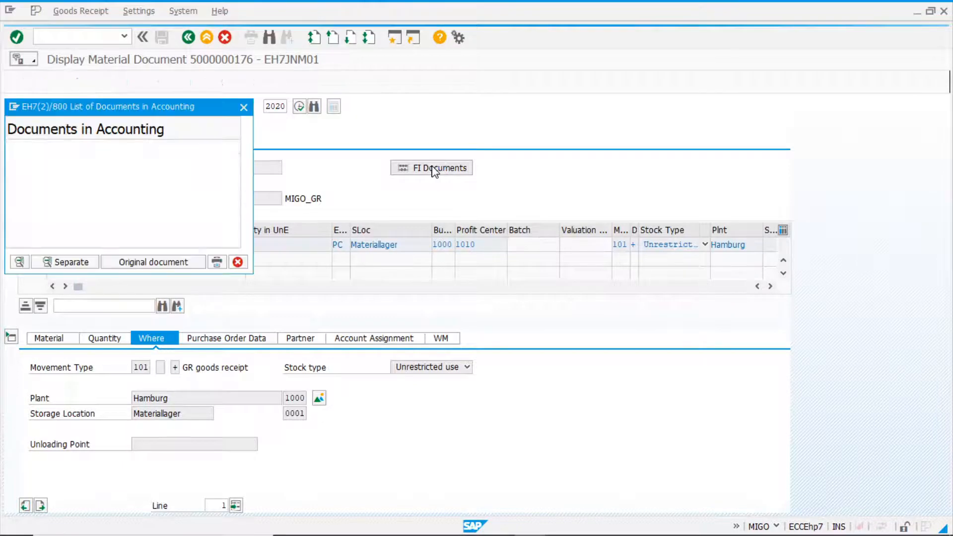
double_click(131, 161)
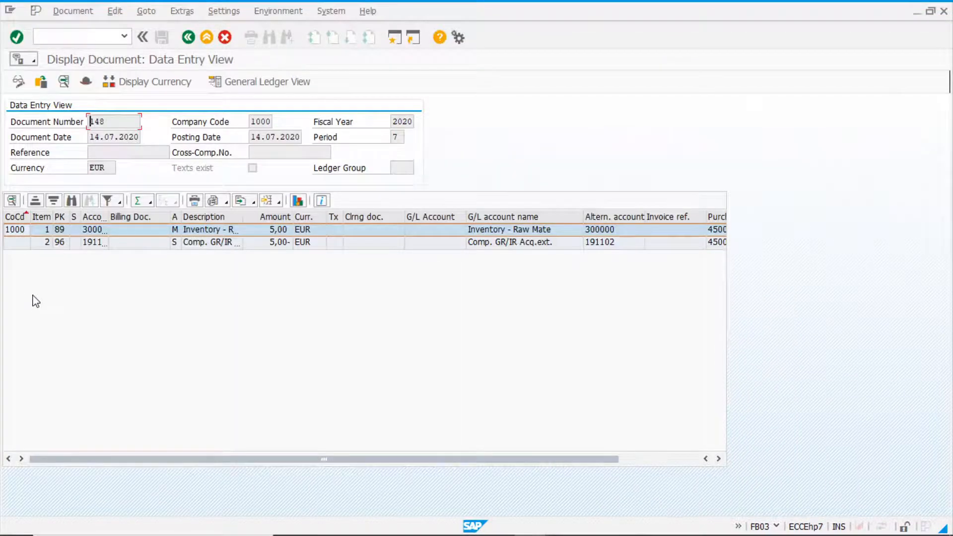
Widen the Account column and compare the inventory line's account with the plant 1000 BSX account in the Excel workbook
drag(108, 216, 141, 219)
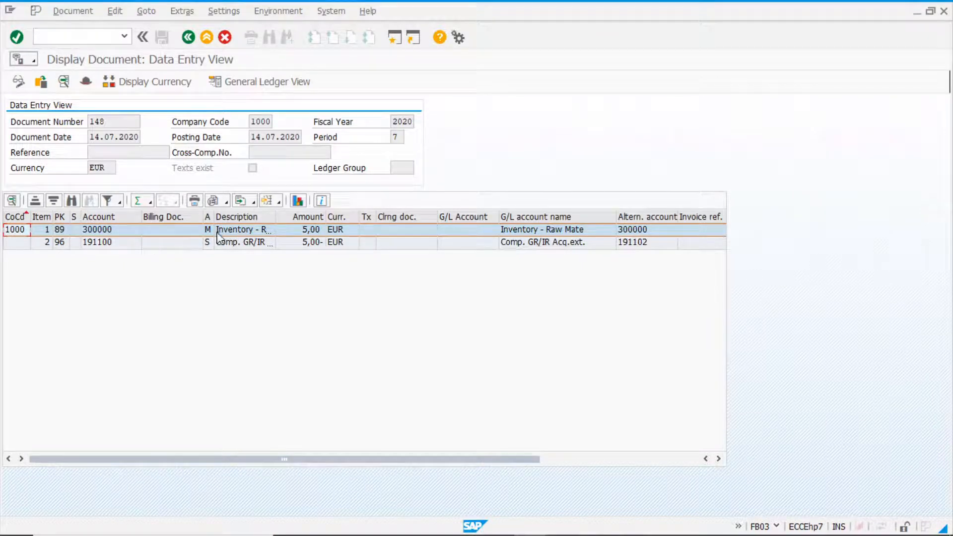
click(117, 233)
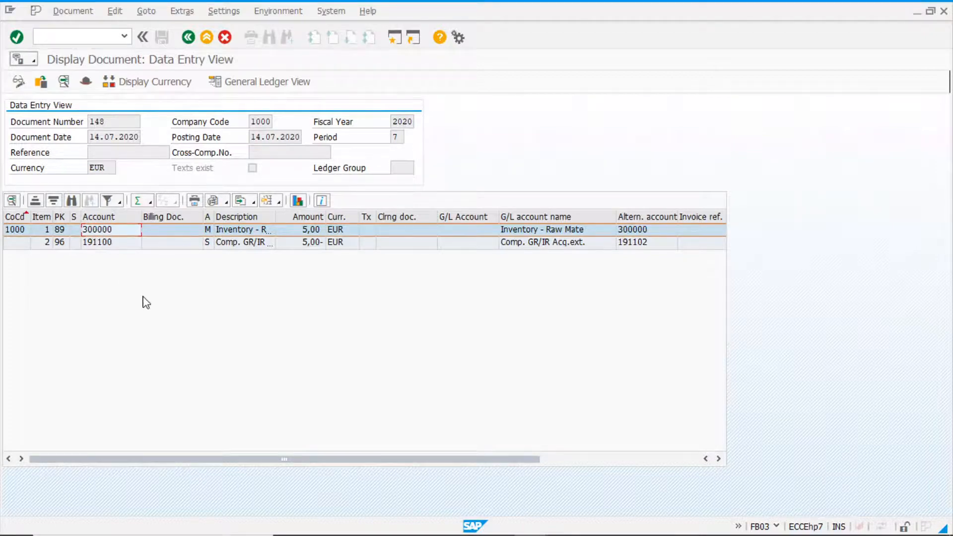
key(alt+Tab)
key(Tab)
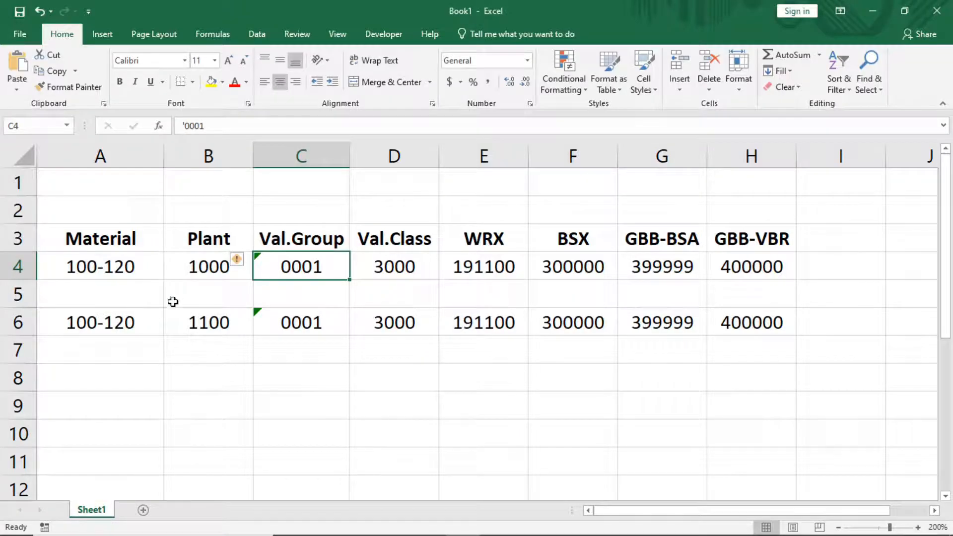
key(Right)
key(Right)
key(Right)
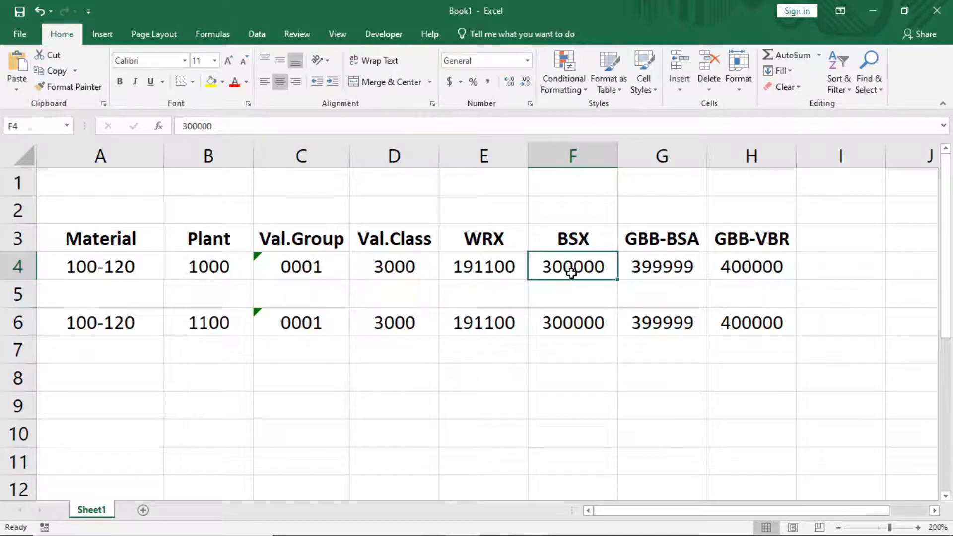
Switch back to the SAP accounting document and compare the GR/IR line's account with the plant 1000 WRX account in the Excel workbook
key(alt+Tab)
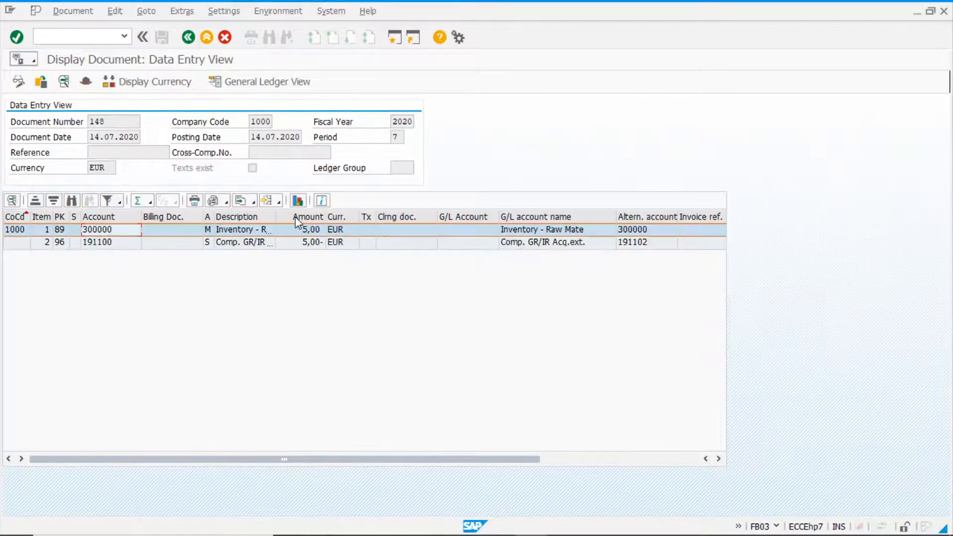
click(243, 246)
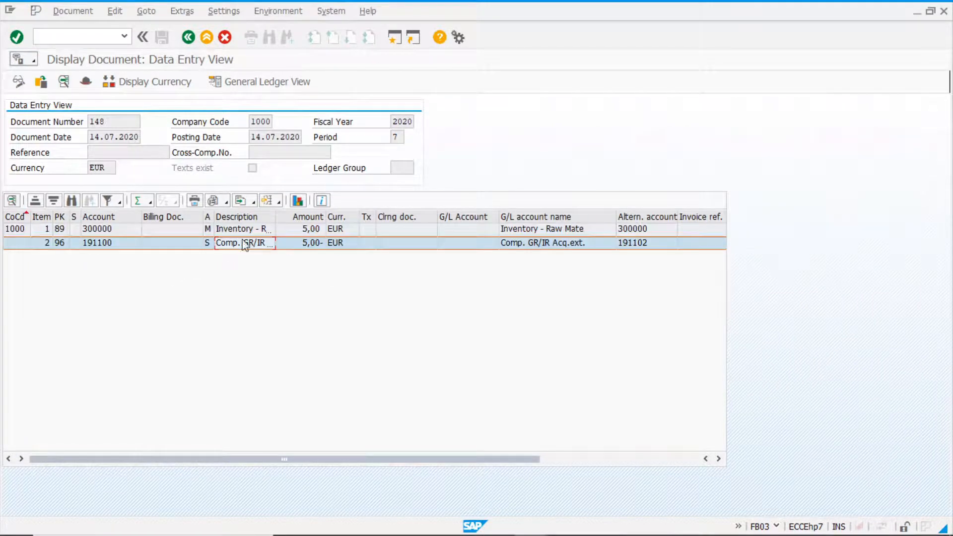
click(91, 247)
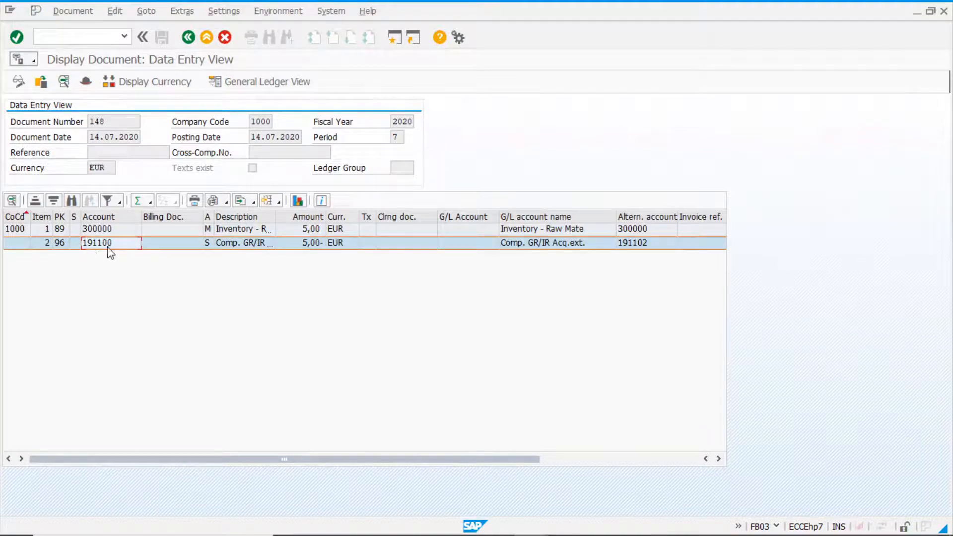
key(alt+Tab)
key(alt+Tab)
key(alt+Tab)
key(alt+Tab)
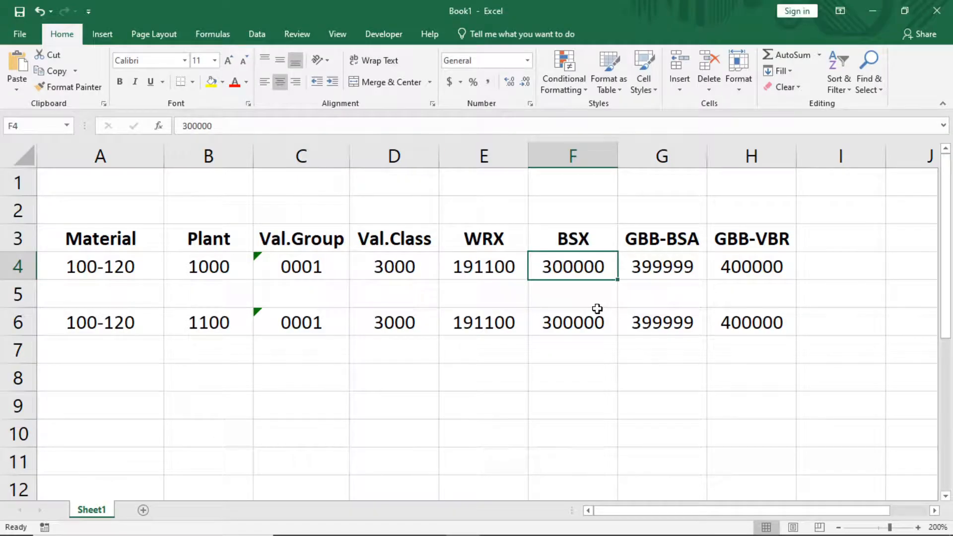
click(471, 266)
Switch to the SAP configuration session, leave the valuation areas view, and open the account assignment procedures under Configure Automatic Postings
key(alt+Tab)
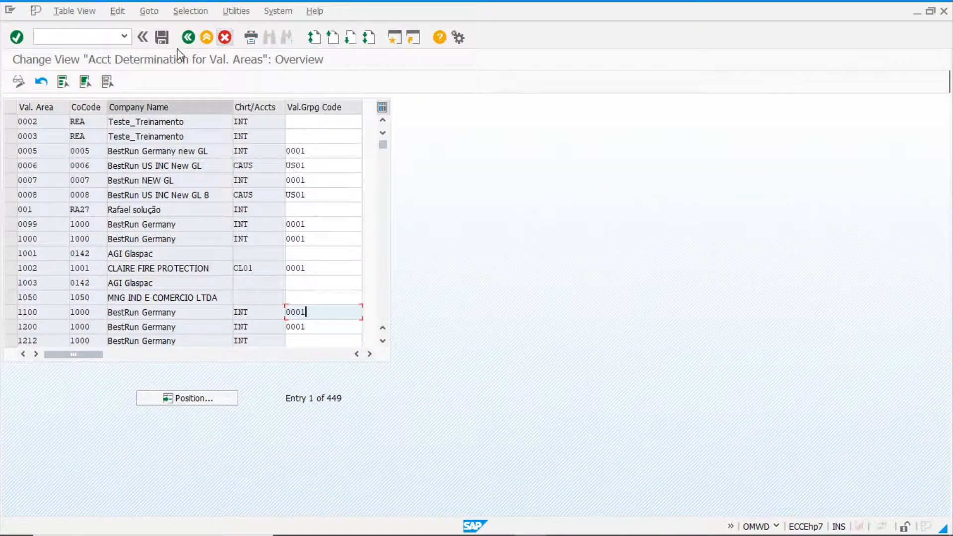
click(188, 39)
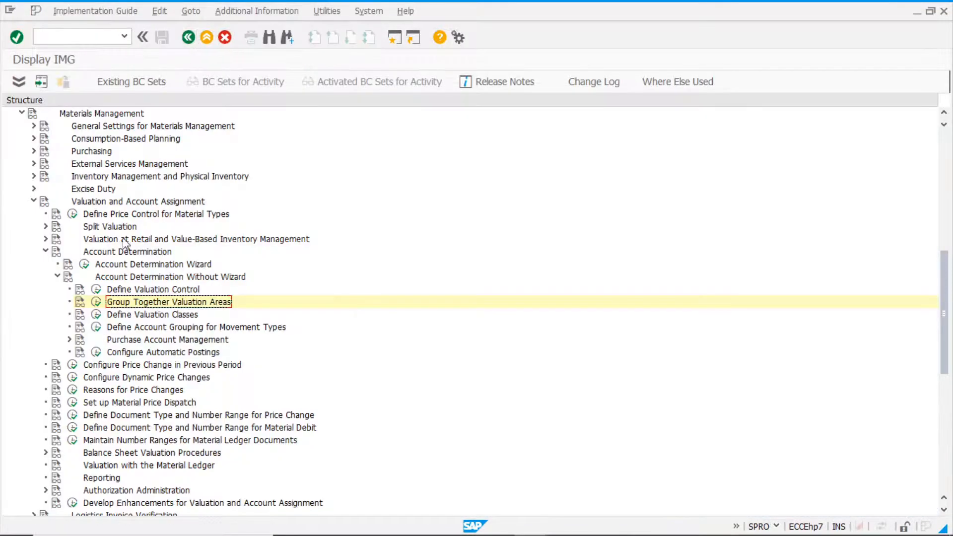
click(97, 353)
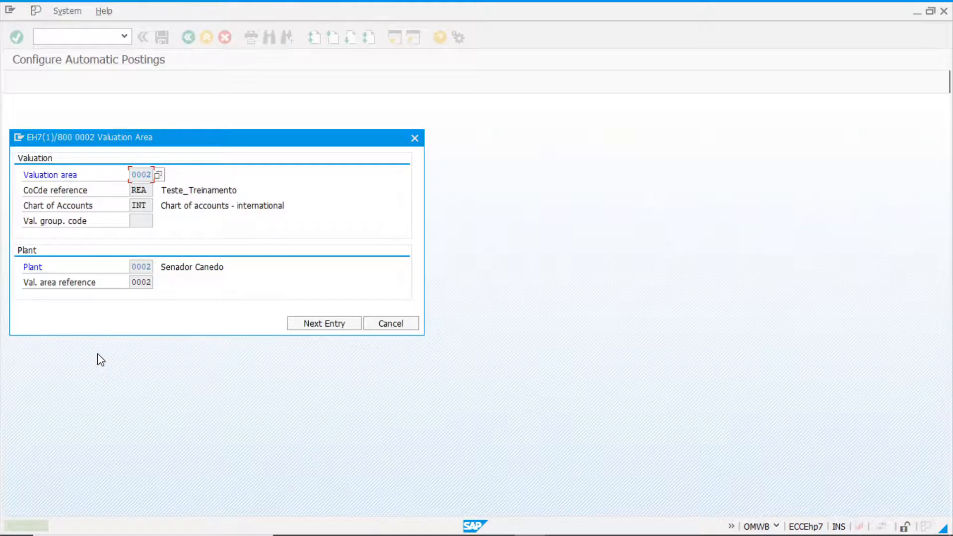
click(414, 323)
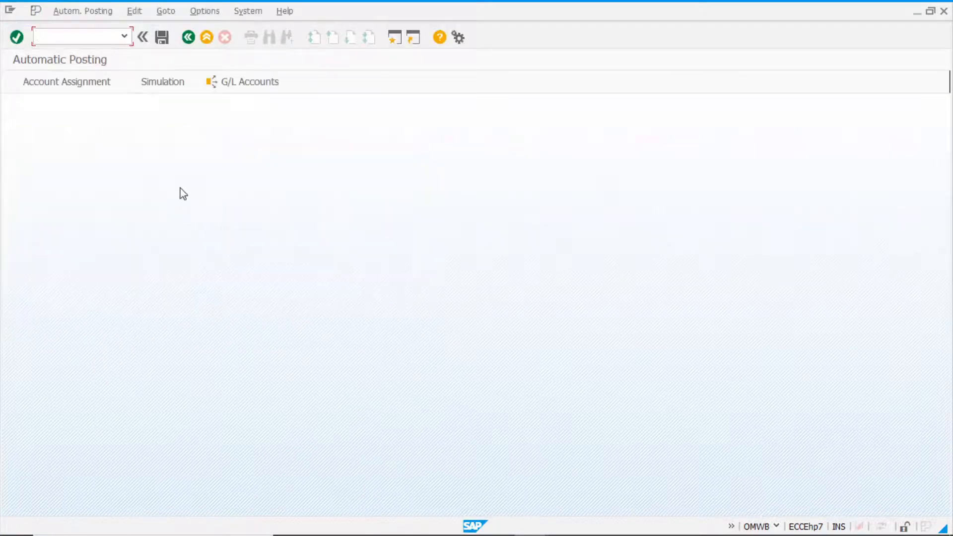
click(88, 90)
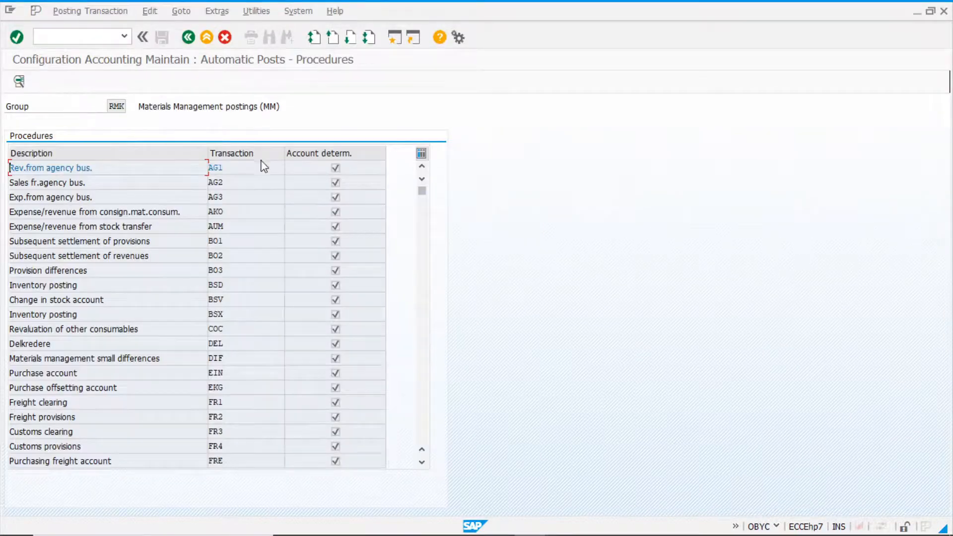
Open the BSX inventory posting accounts for chart of accounts INT and locate valuation class 3000
double_click(238, 318)
key(Return)
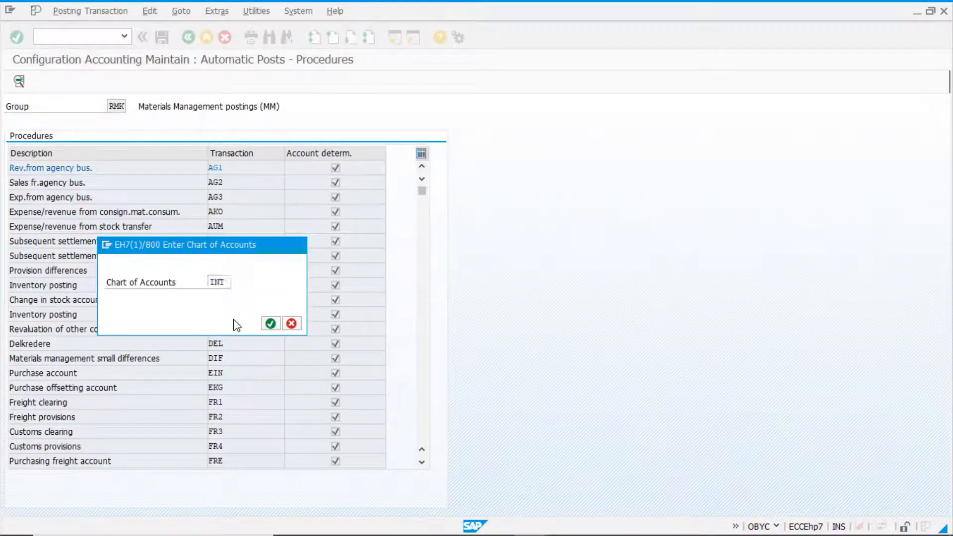
drag(35, 227, 2, 226)
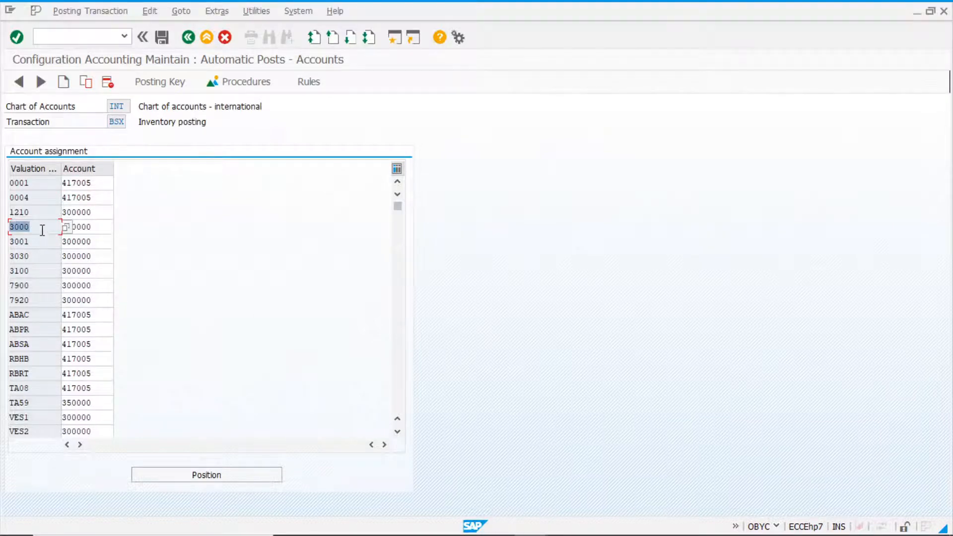
Compare the BSX account for valuation class 3000 with the accounts on both lines of the SAP accounting document
double_click(94, 228)
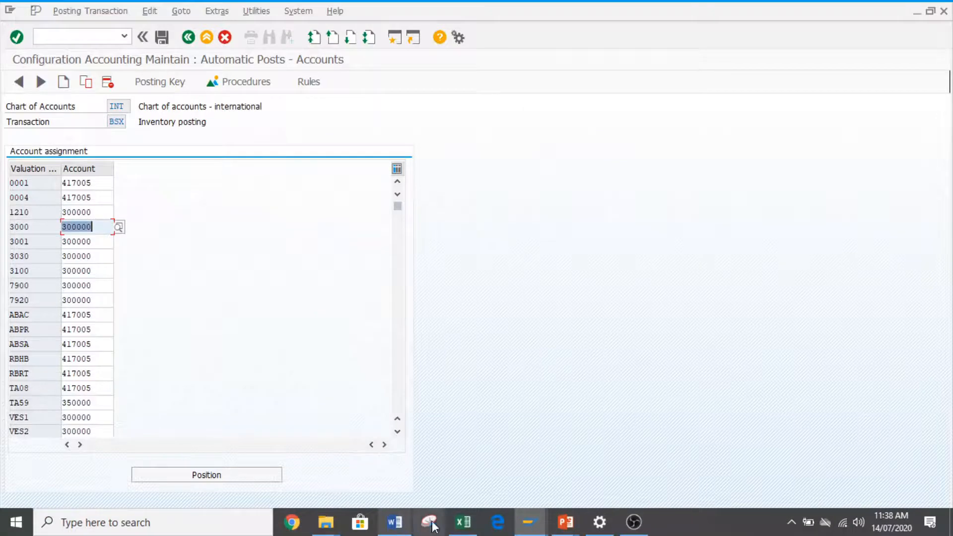
click(529, 522)
click(648, 479)
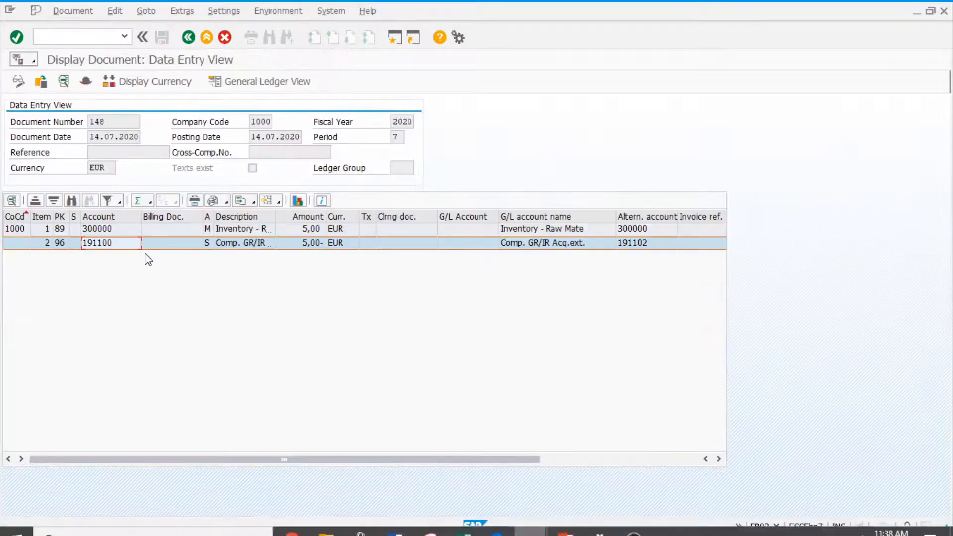
click(105, 230)
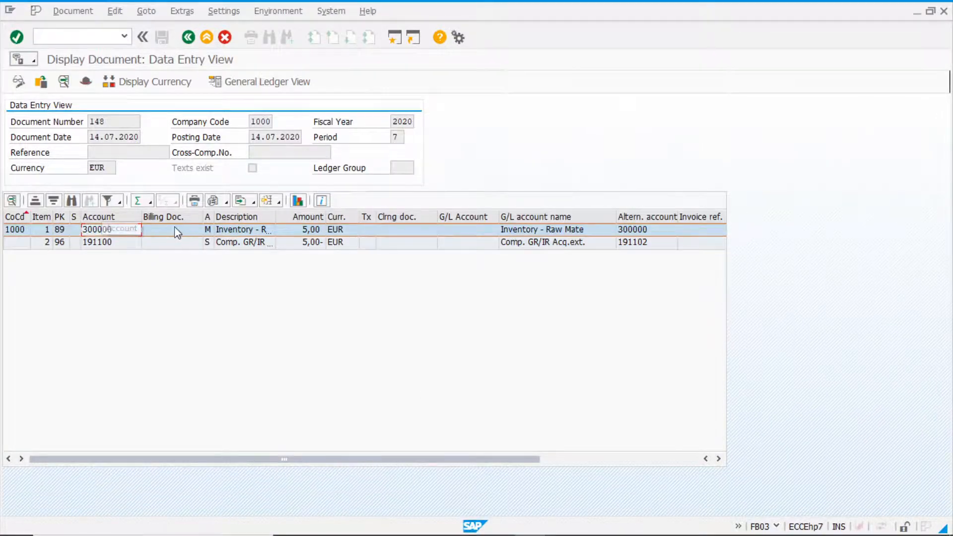
click(121, 245)
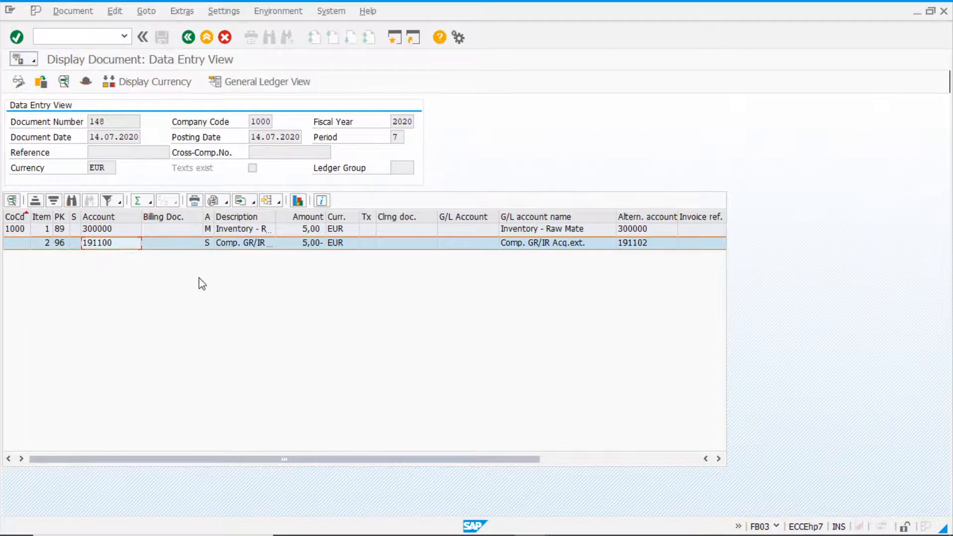
Return to the configuration session, leave the BSX accounts, and open the WRX GR/IR clearing account assignment
key(alt+Tab)
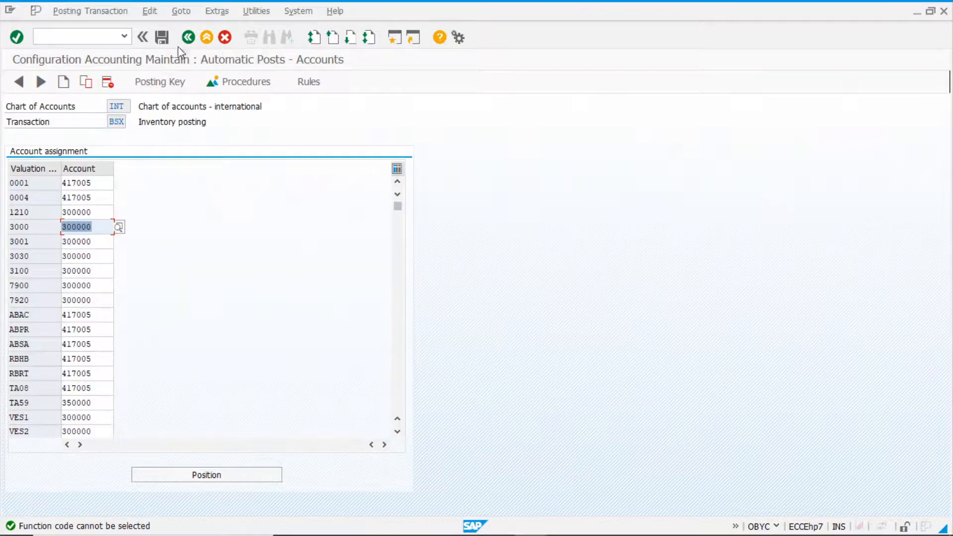
click(188, 38)
drag(420, 193, 425, 448)
scroll(248, 201, up, 1)
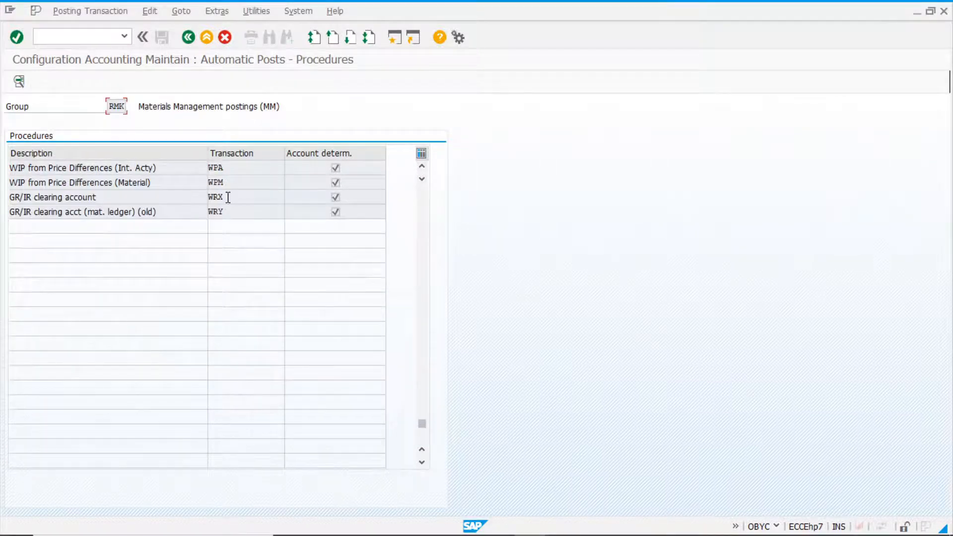
double_click(156, 199)
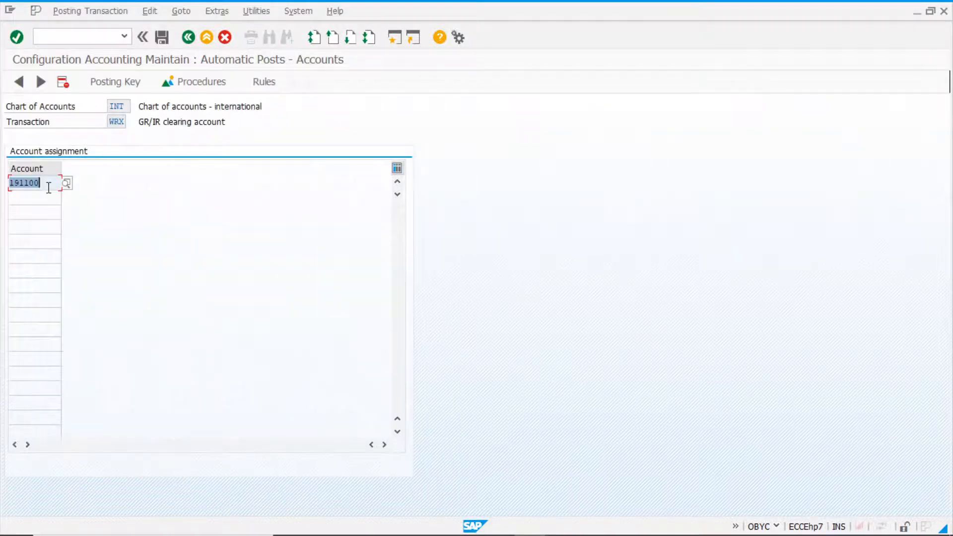
Compare the WRX account with the accounting document's GR/IR line and examine the posting keys of both document lines
key(alt+Tab)
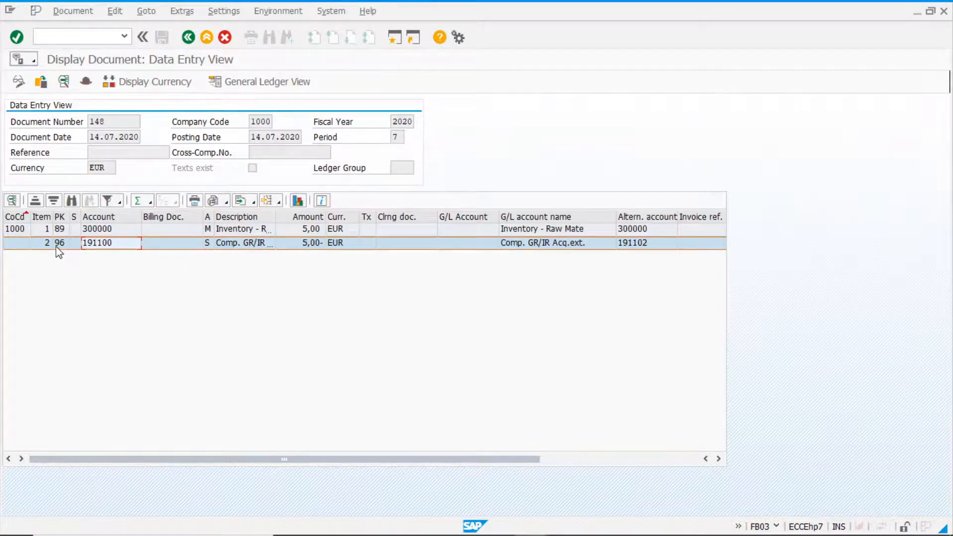
key(alt+Tab)
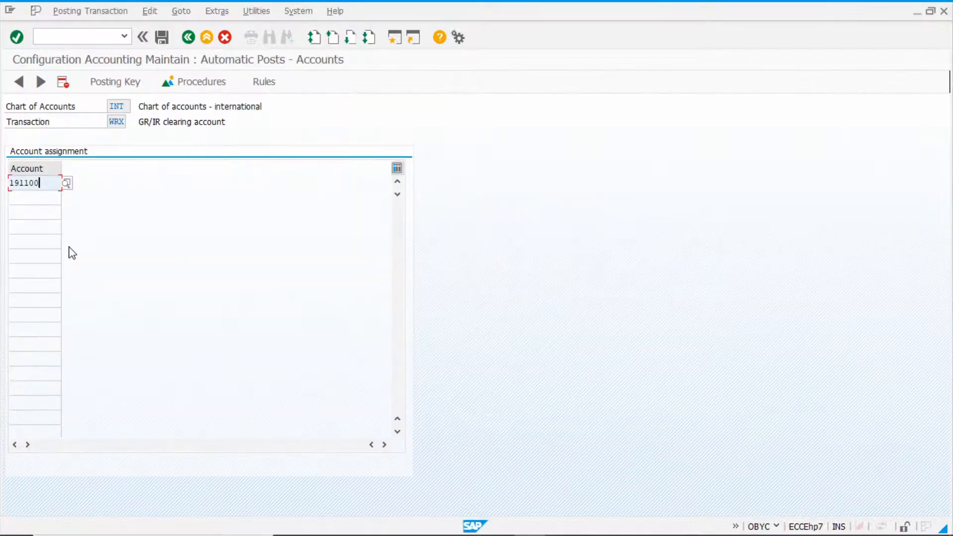
key(alt+Tab)
click(61, 229)
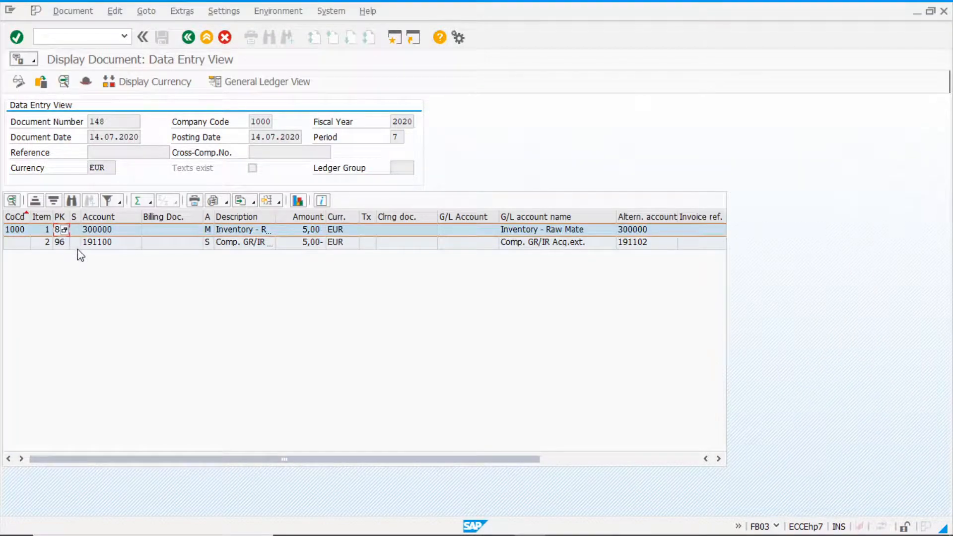
click(101, 242)
key(alt+Tab)
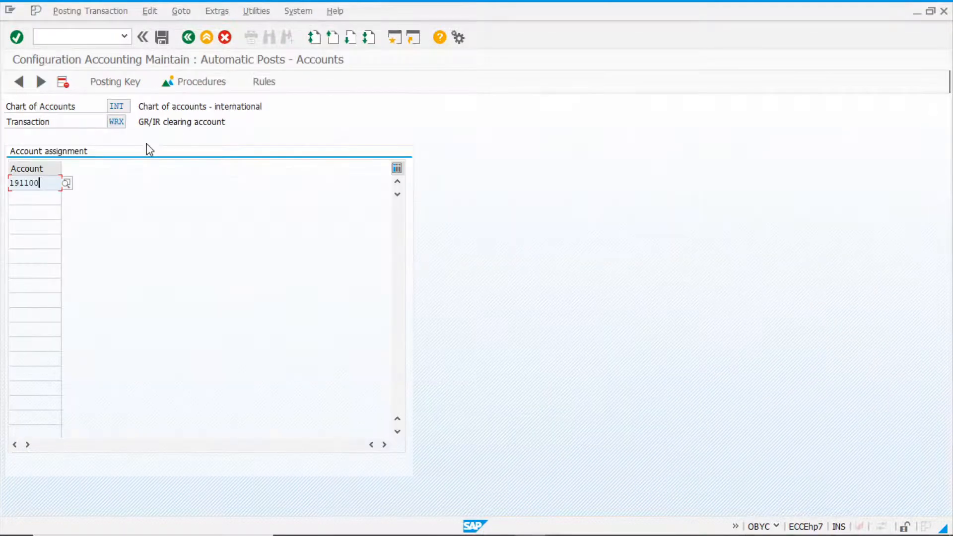
Examine the WRX credit posting key, then return to the procedures list
click(114, 89)
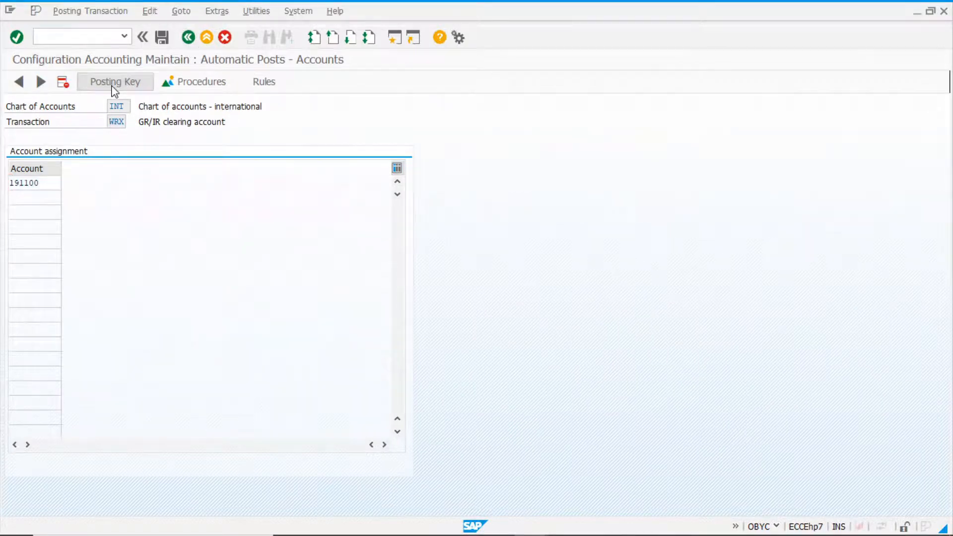
click(119, 168)
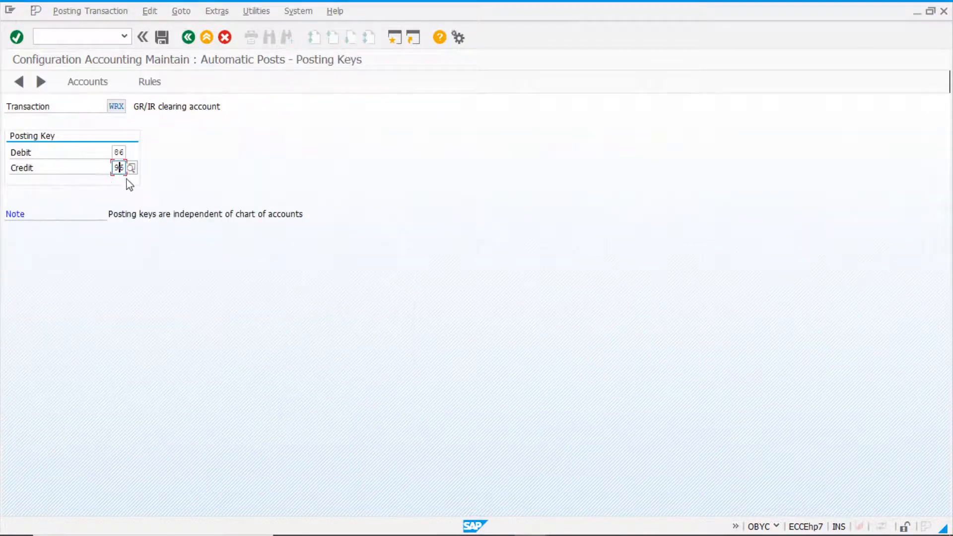
click(188, 38)
click(188, 37)
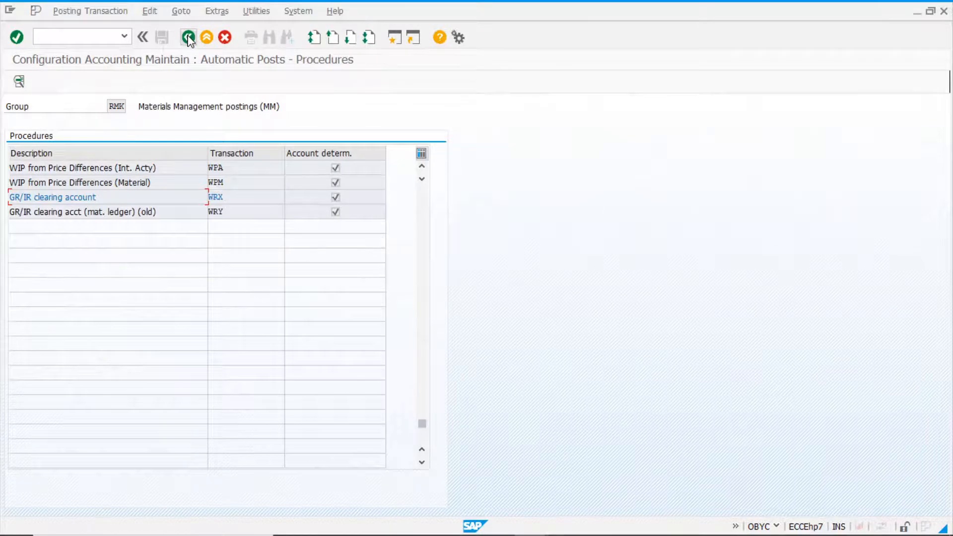
Open BSX inventory posting for chart of accounts INT, examine its debit posting key, and return to the procedures list
click(106, 84)
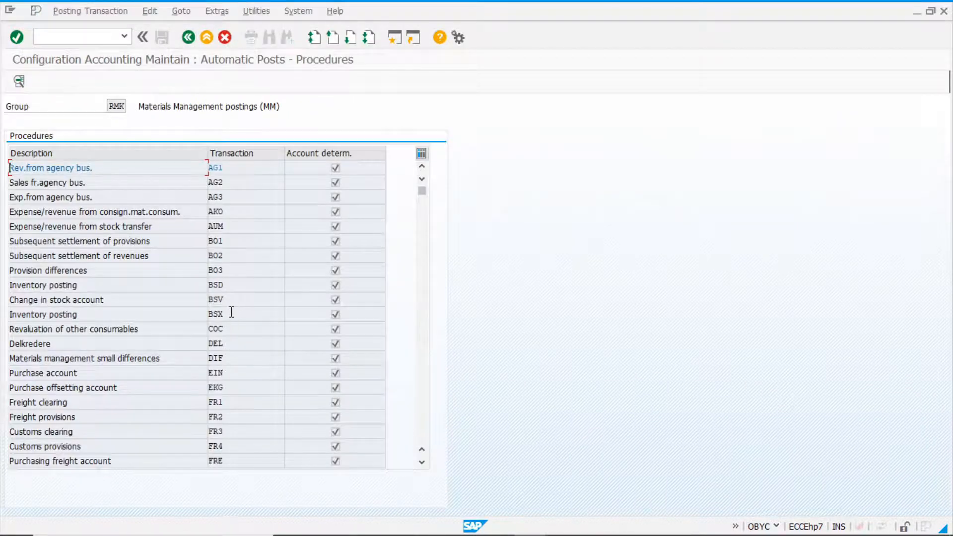
double_click(232, 314)
click(268, 326)
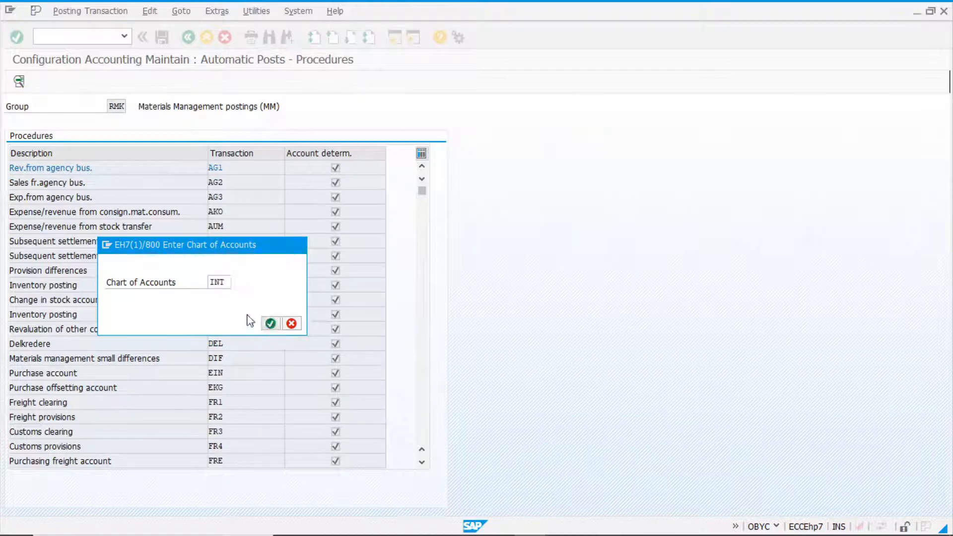
click(271, 323)
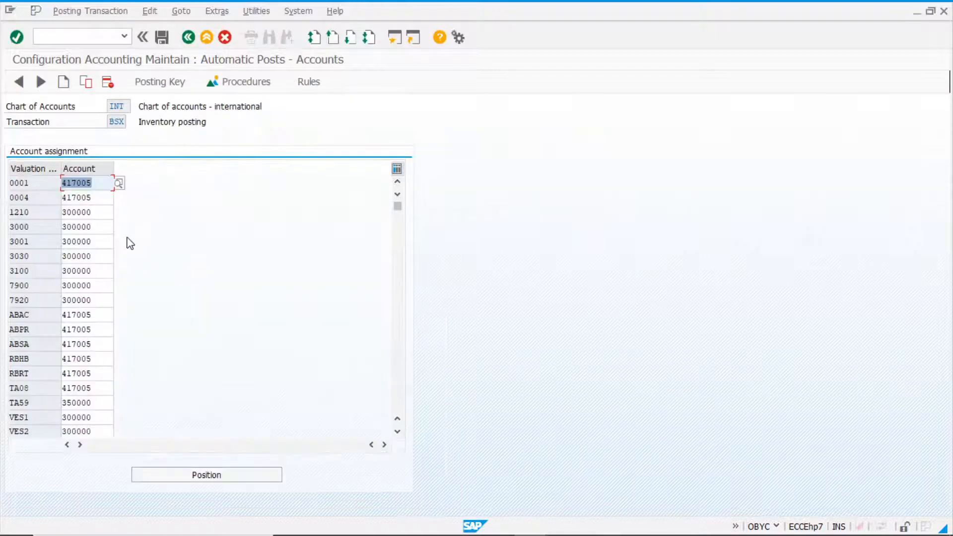
click(170, 87)
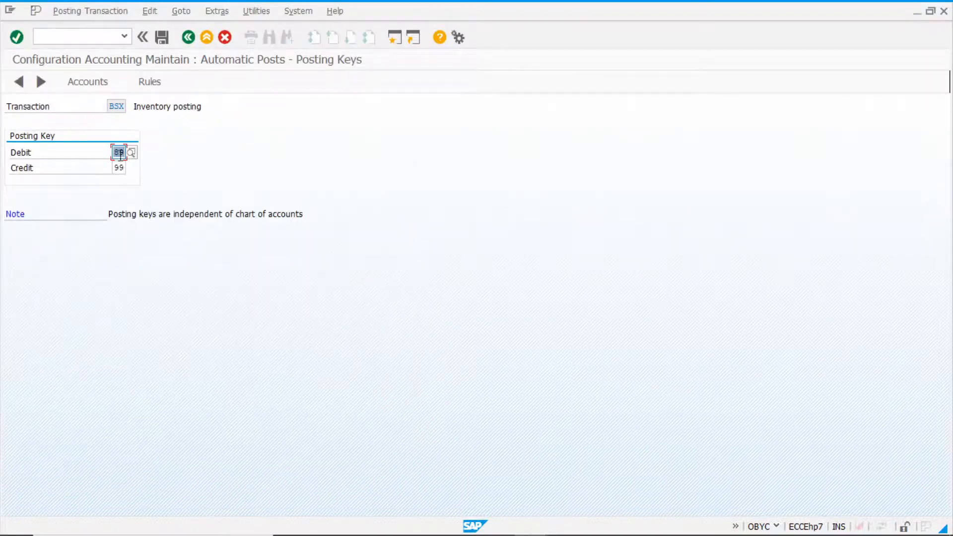
click(188, 37)
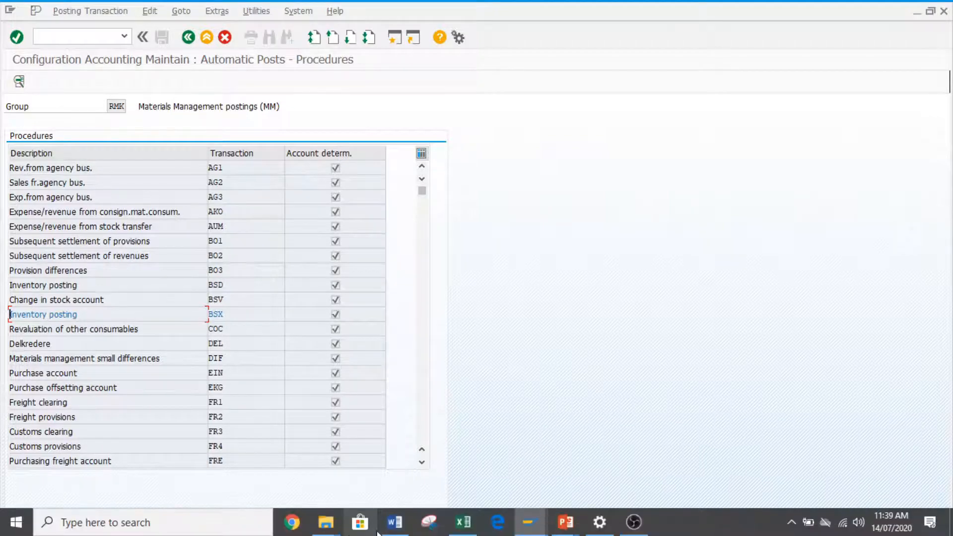
Switch to the accounting document session, start transaction MIGO there, and set the action to A01 Goods Receipt
mouse_move(530, 532)
click(641, 469)
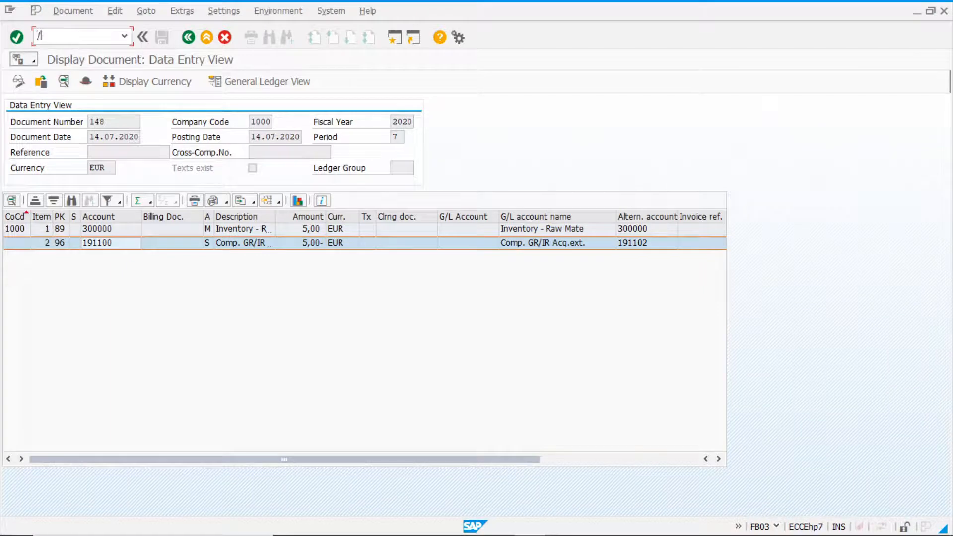
key(Return)
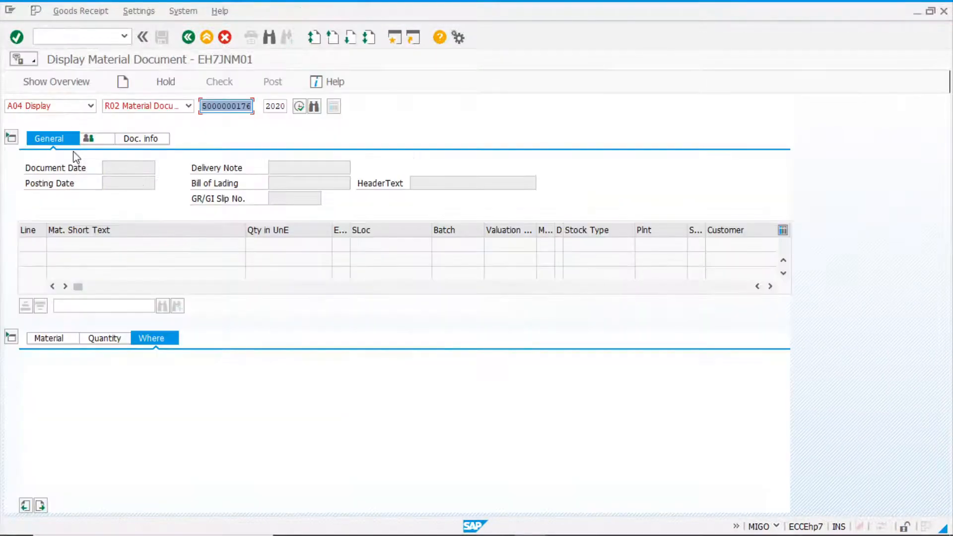
click(79, 107)
click(70, 119)
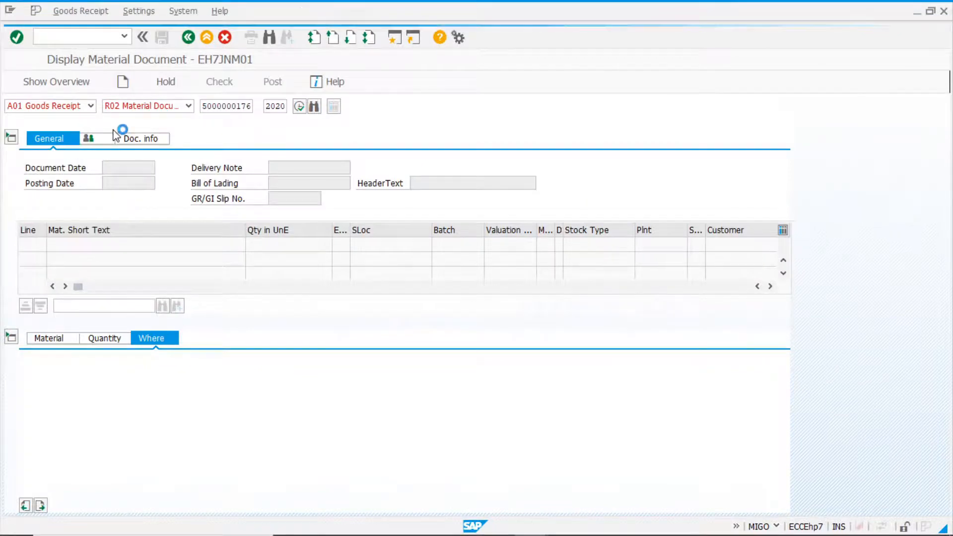
click(147, 106)
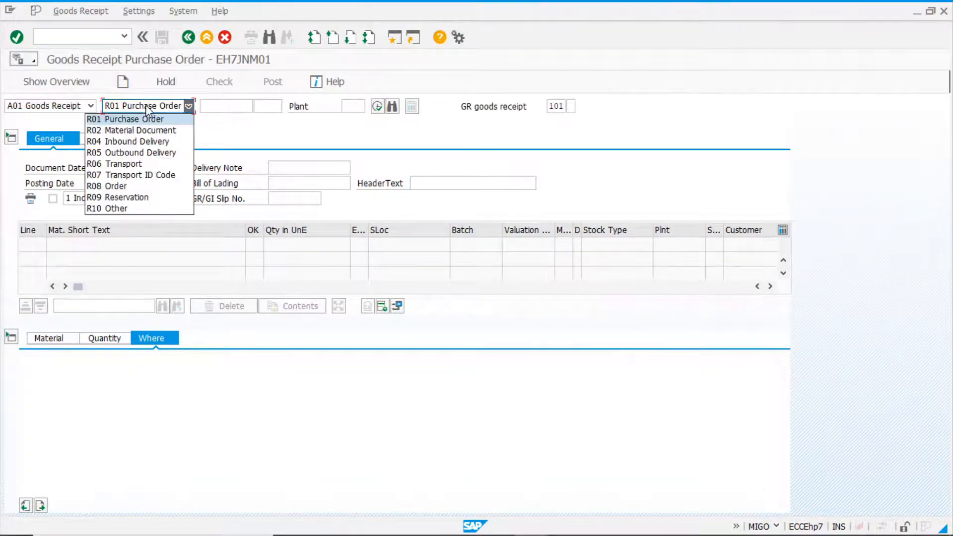
click(122, 198)
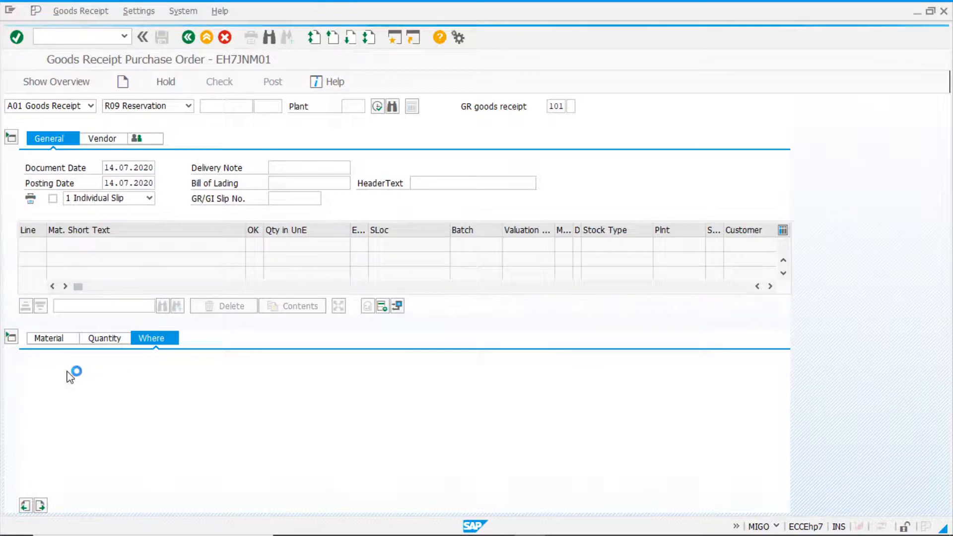
click(47, 337)
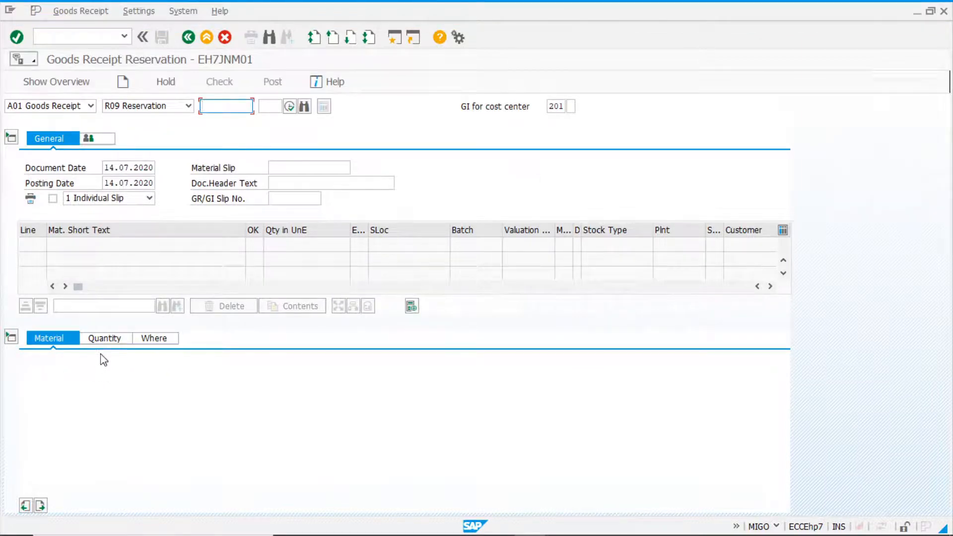
Set the goods receipt's reference to R10 Other and enter material 100-120 with a quantity of 5
click(121, 105)
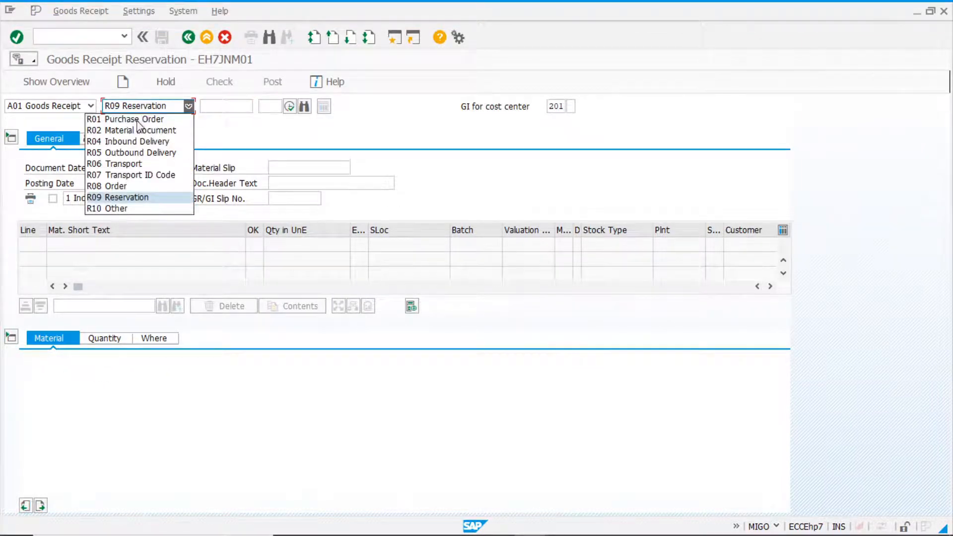
click(105, 208)
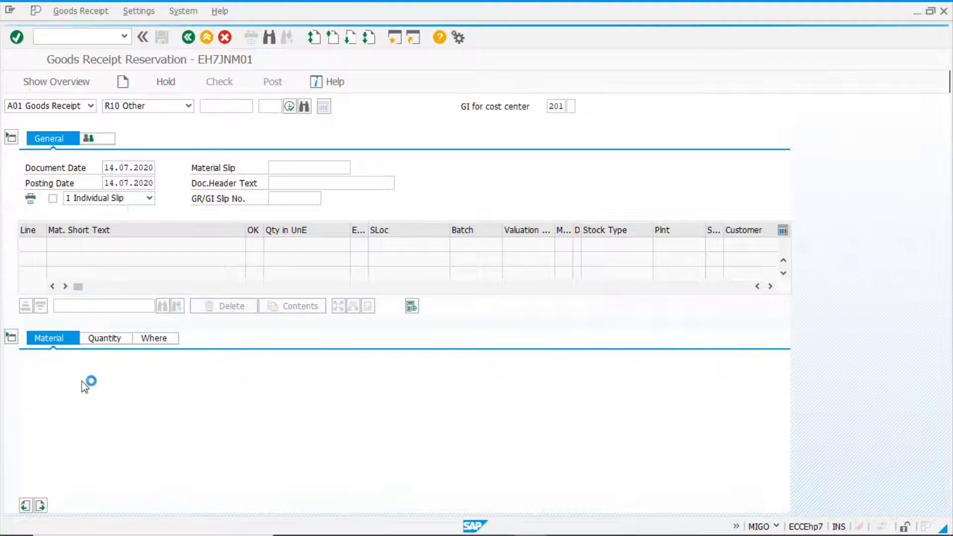
click(170, 366)
click(171, 381)
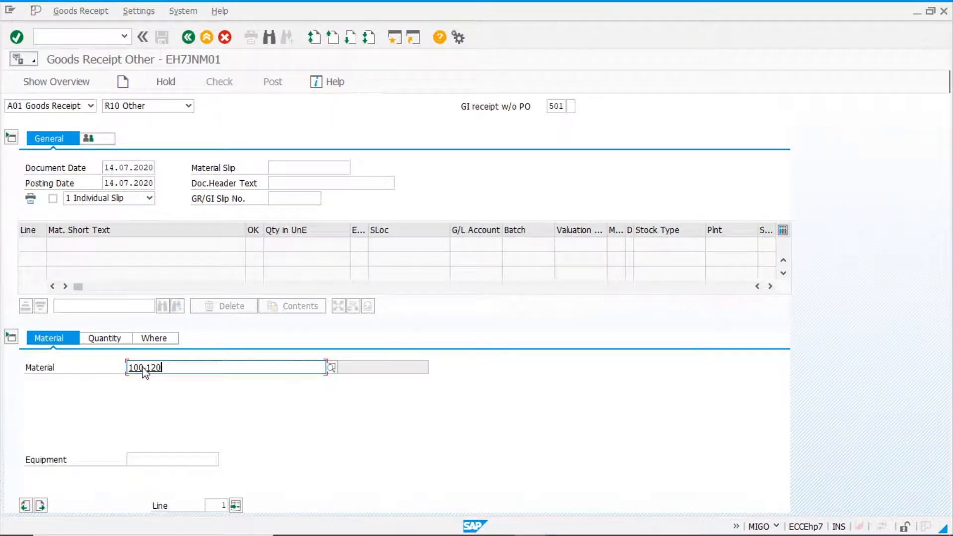
click(105, 339)
text(5)
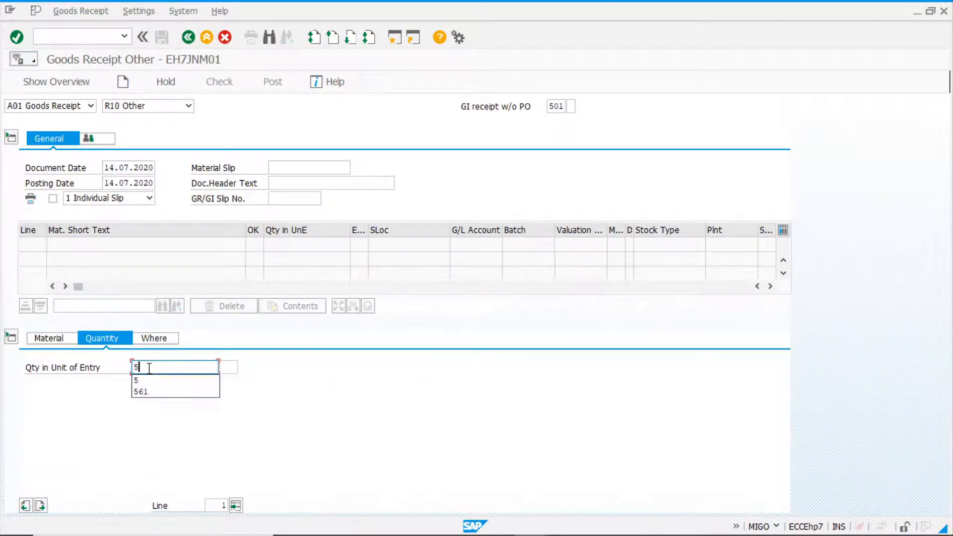
Set the item's movement type to 561, plant to 1000 and storage location to 0001, and confirm the entries
click(169, 338)
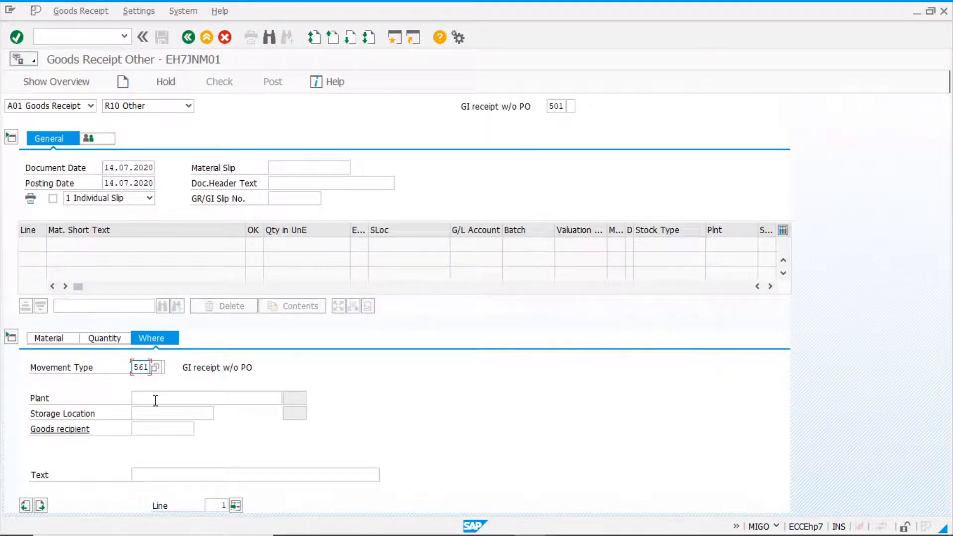
click(157, 400)
text(1000)
click(159, 414)
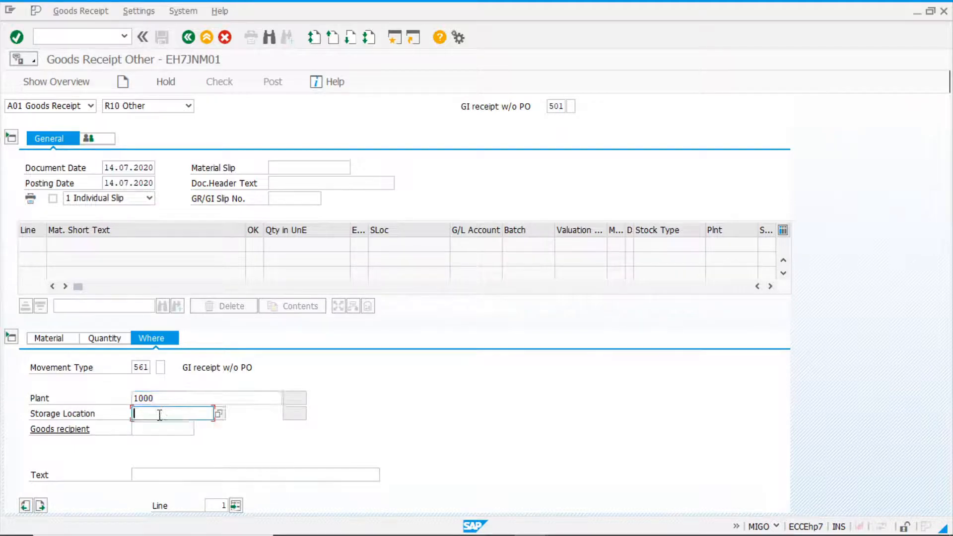
text(0001)
key(Return)
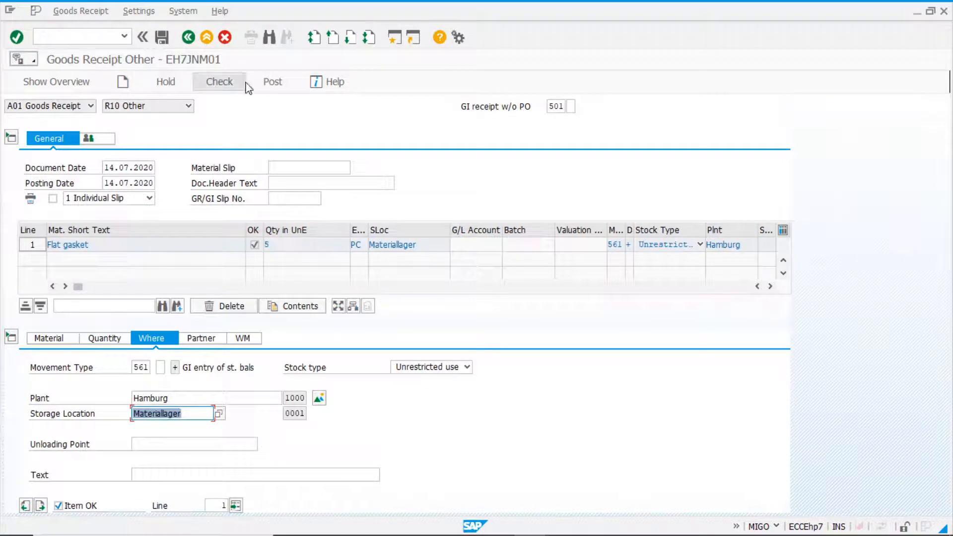
Post the goods receipt and change the action to A04 Display for the posted material document
click(272, 85)
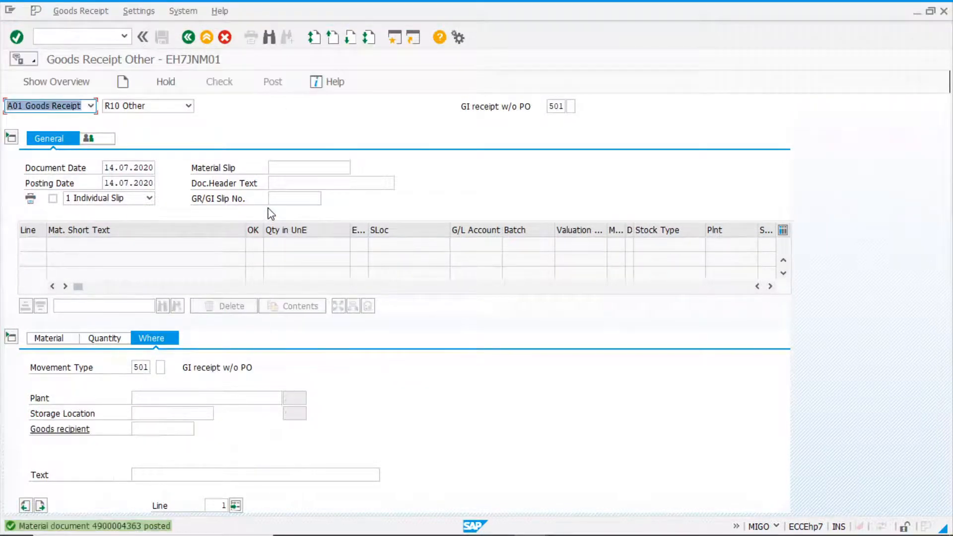
click(70, 107)
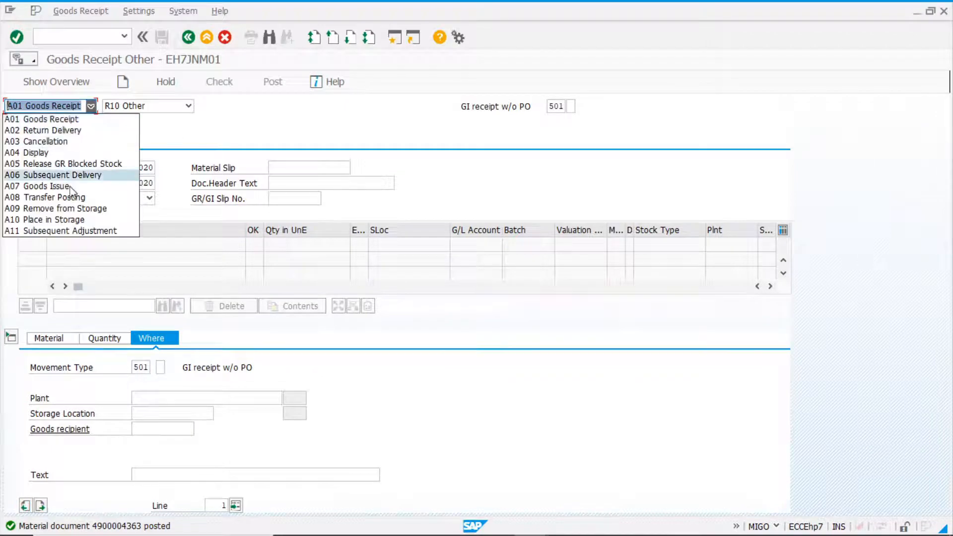
click(75, 153)
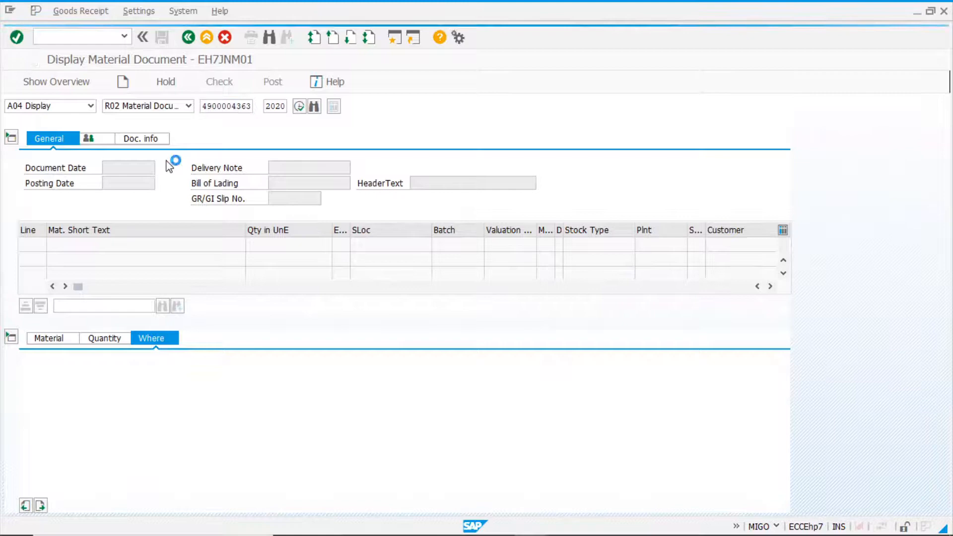
Open the accounting document of the posted material document, widen its Account column, and select the first item's account
click(157, 142)
click(421, 171)
double_click(89, 160)
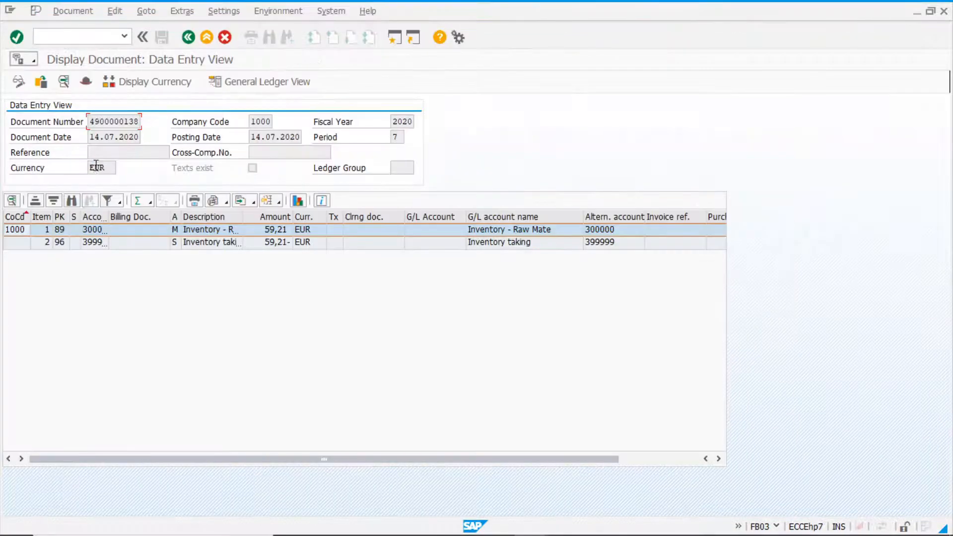
drag(108, 217, 164, 216)
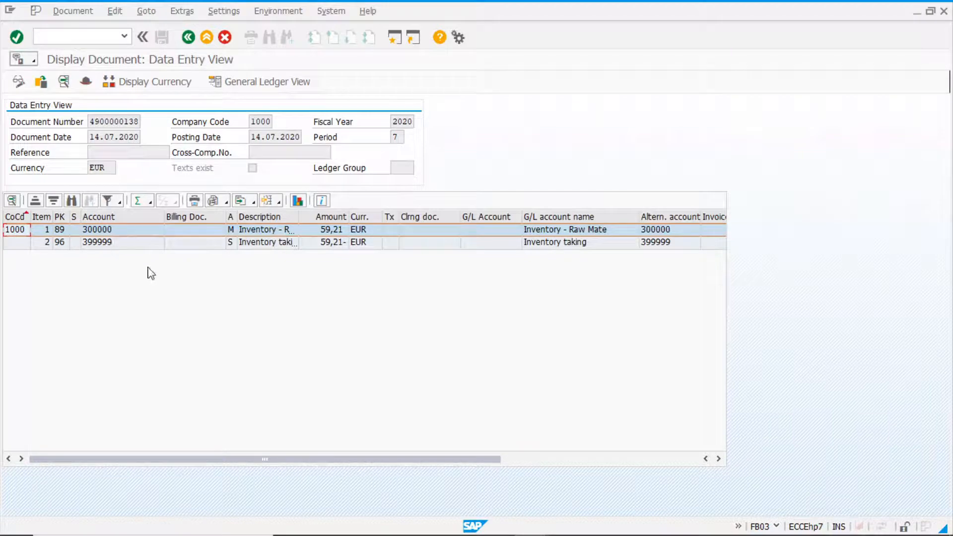
click(113, 230)
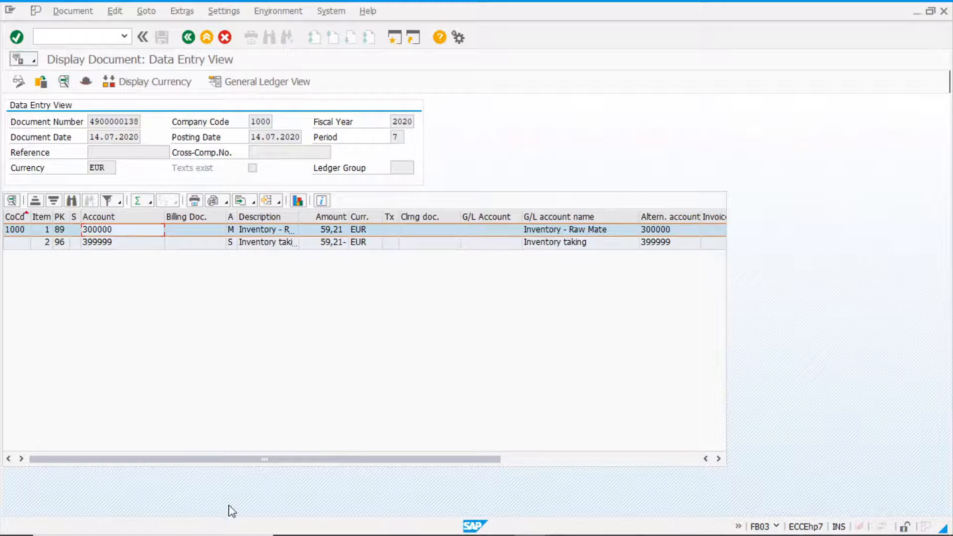
Compare the accounts of both document items with the BSX and GBB-BSA entries for plant 1000 in the Excel workbook
mouse_move(234, 534)
click(466, 532)
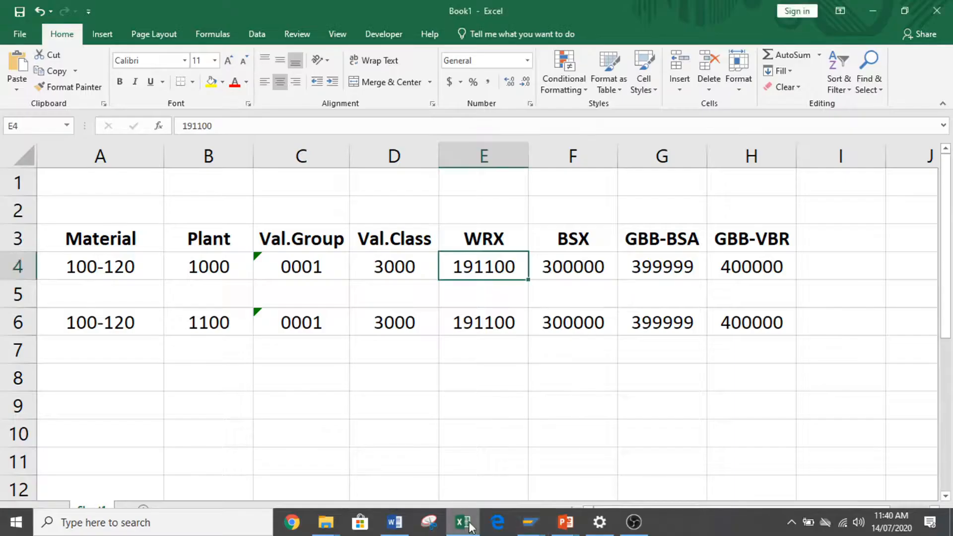
click(572, 271)
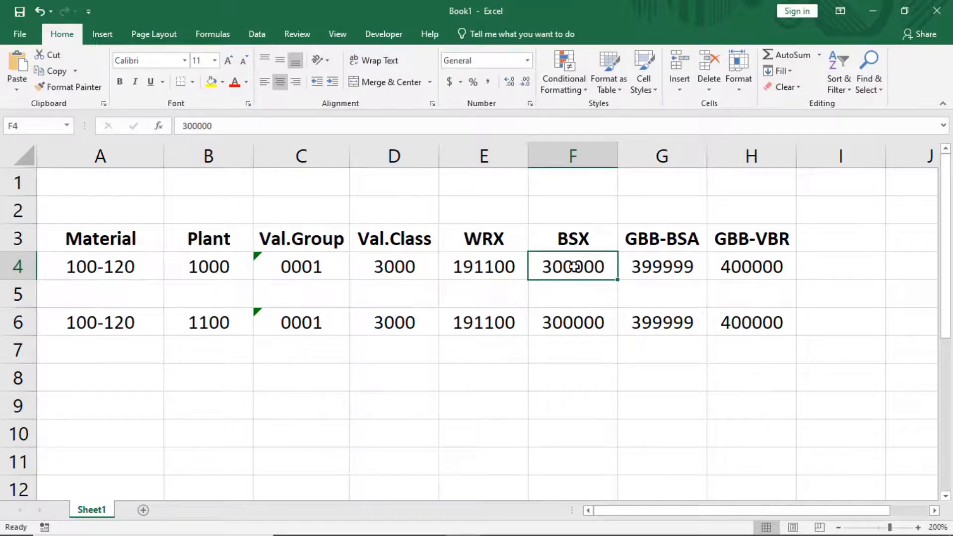
key(alt+Tab)
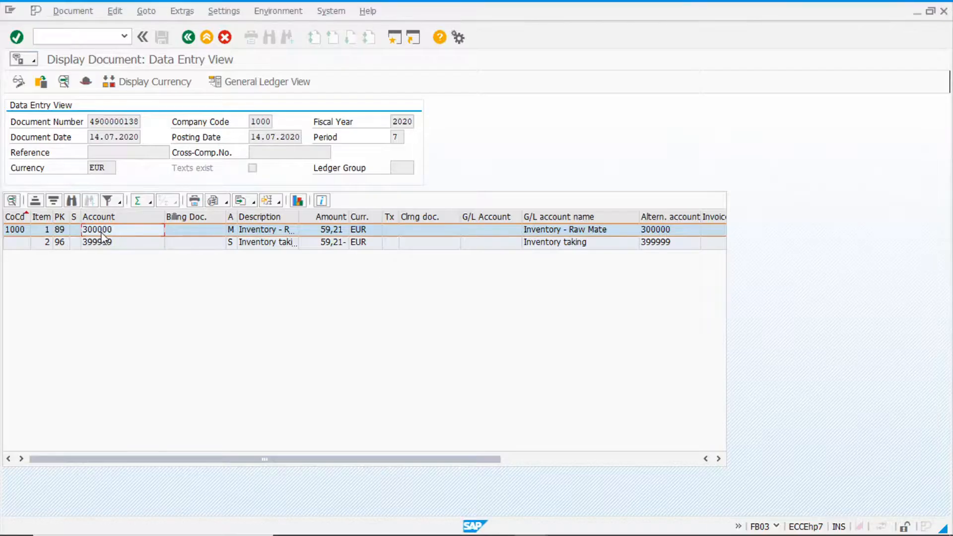
click(106, 244)
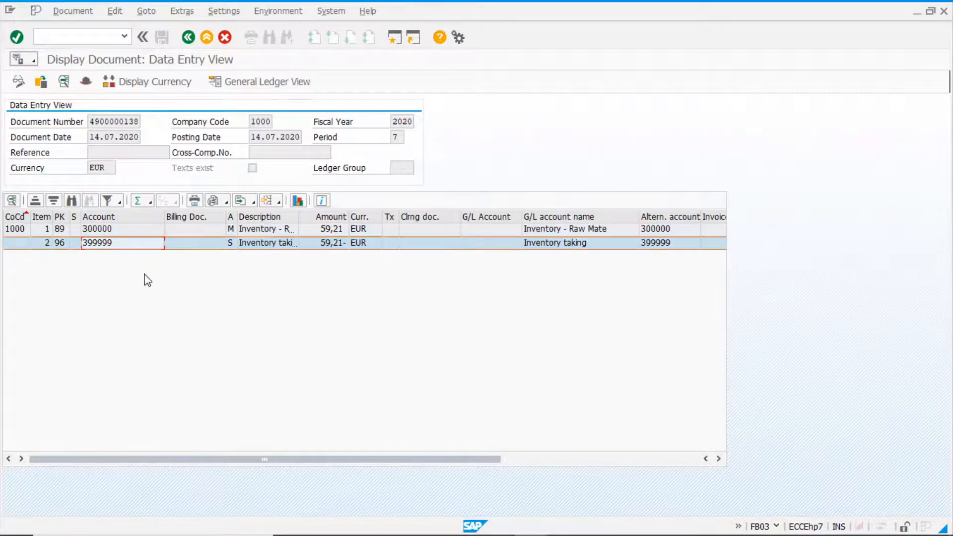
key(alt+Tab)
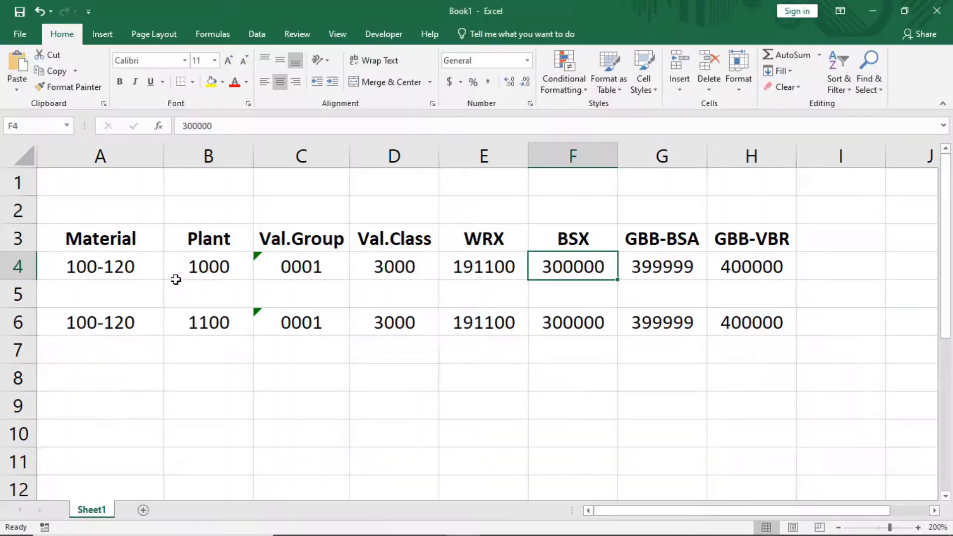
click(669, 264)
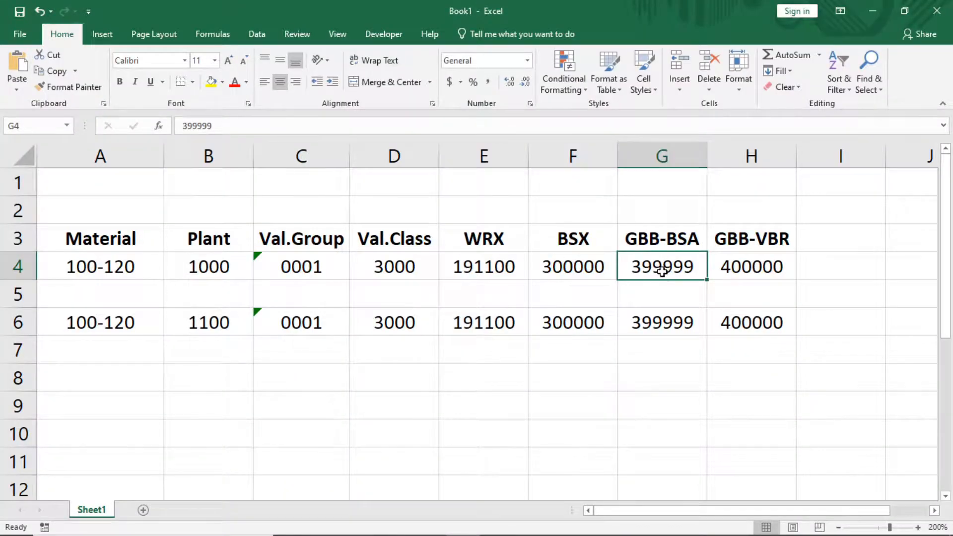
Switch to the SAP OBYC session and open the account assignments for transaction GBB, offsetting entry for inventory posting
key(alt+Tab)
key(alt+Tab)
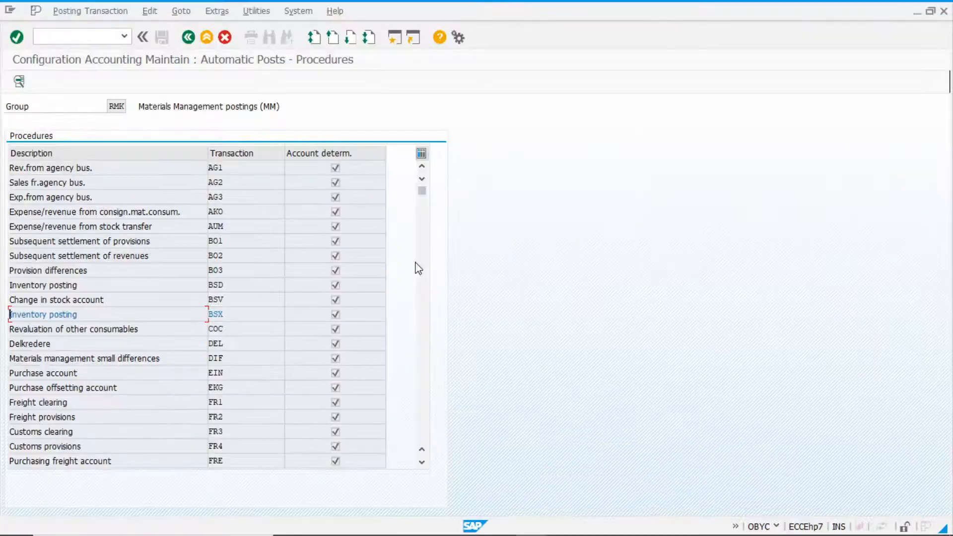
scroll(243, 430, down, 1)
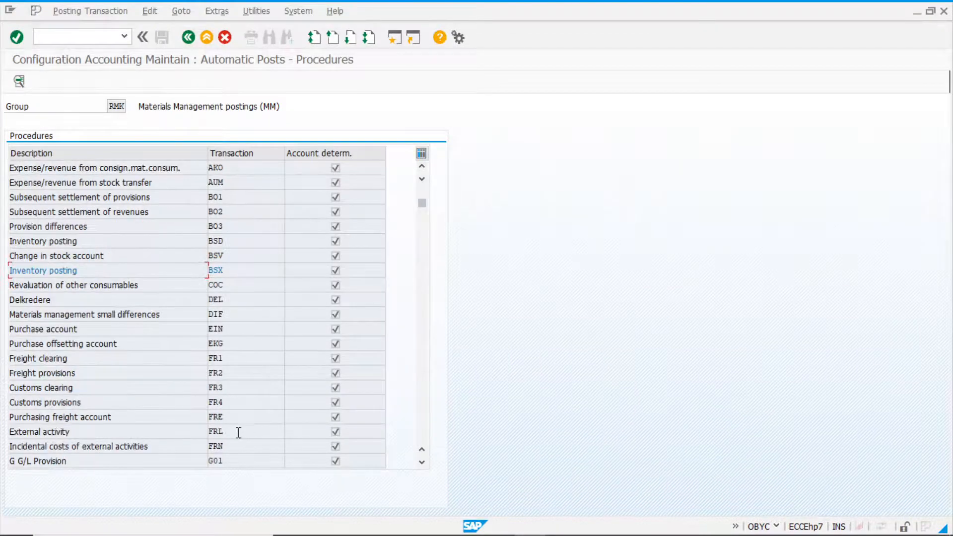
scroll(236, 428, down, 1)
double_click(229, 461)
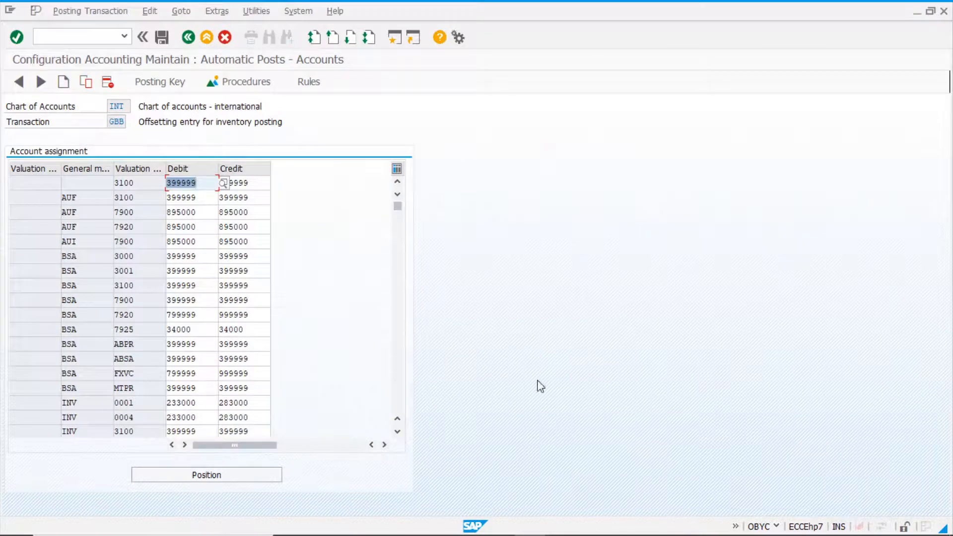
Locate the GBB entry for valuation group 0001, modifier BSA and valuation class 3000, and check its debit account
click(399, 403)
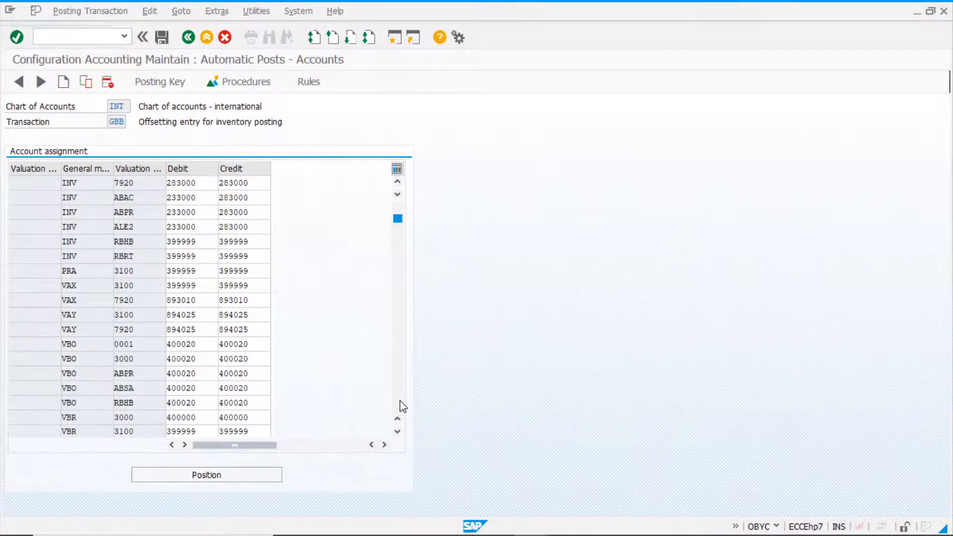
click(400, 403)
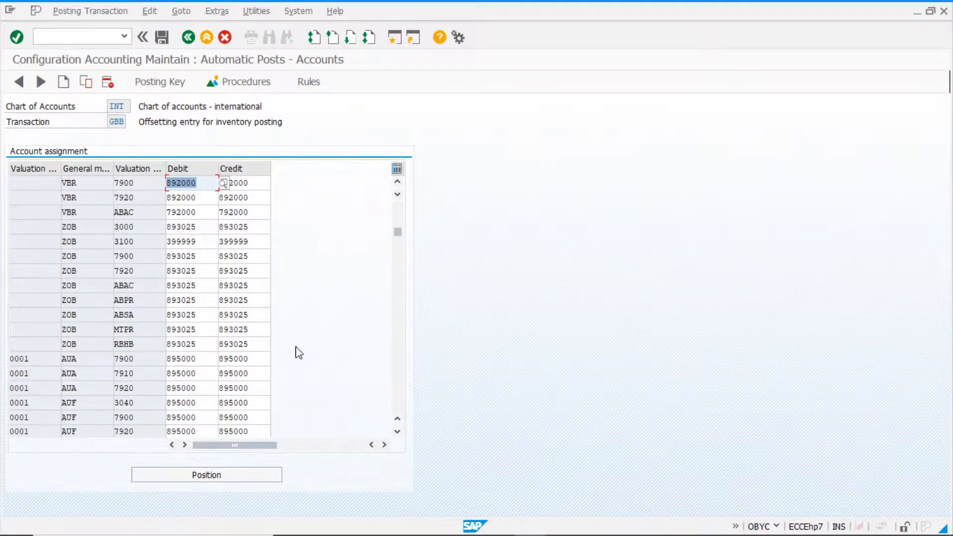
click(37, 359)
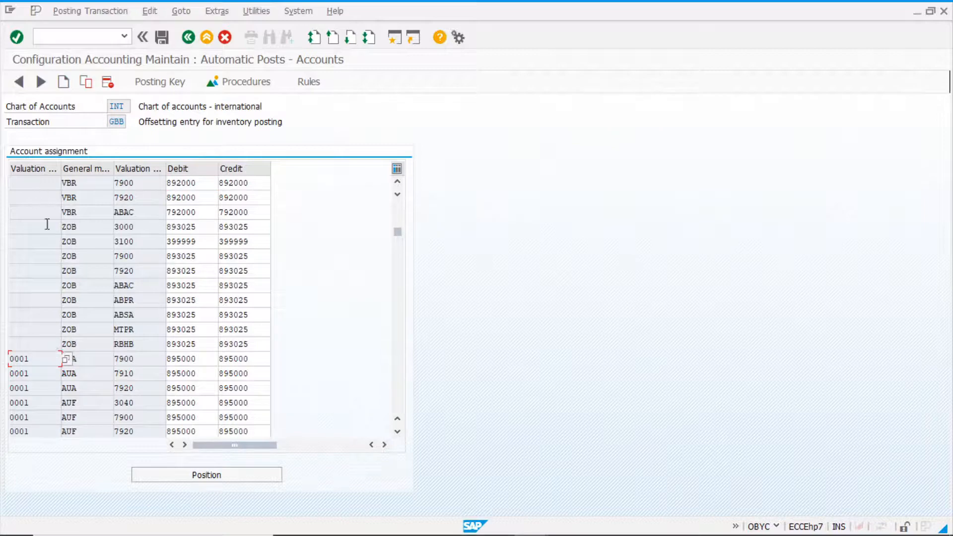
click(398, 406)
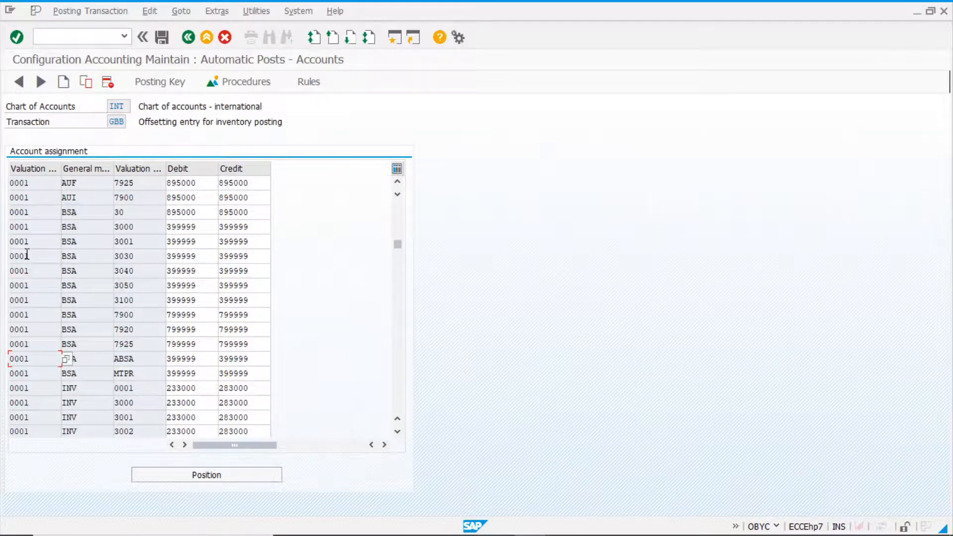
click(81, 227)
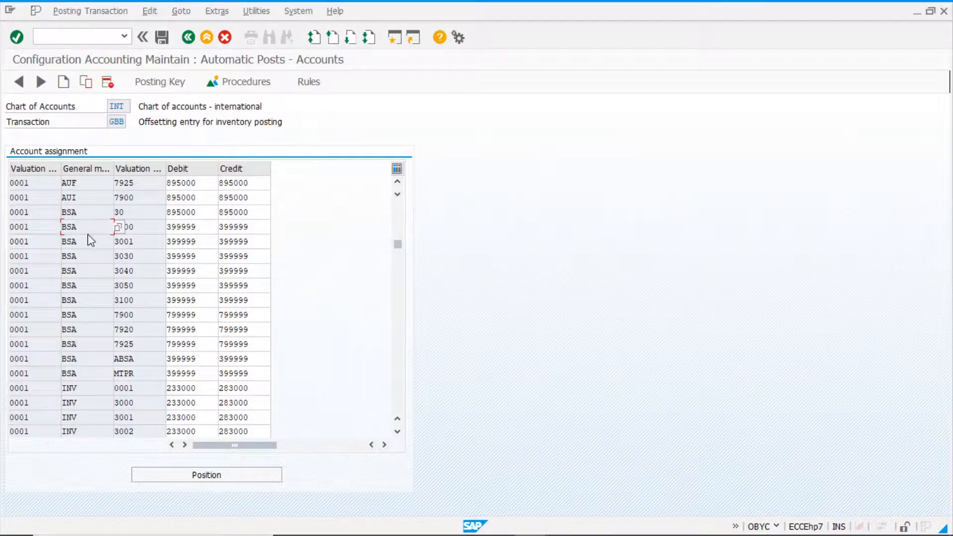
drag(90, 232, 35, 226)
click(130, 227)
click(204, 229)
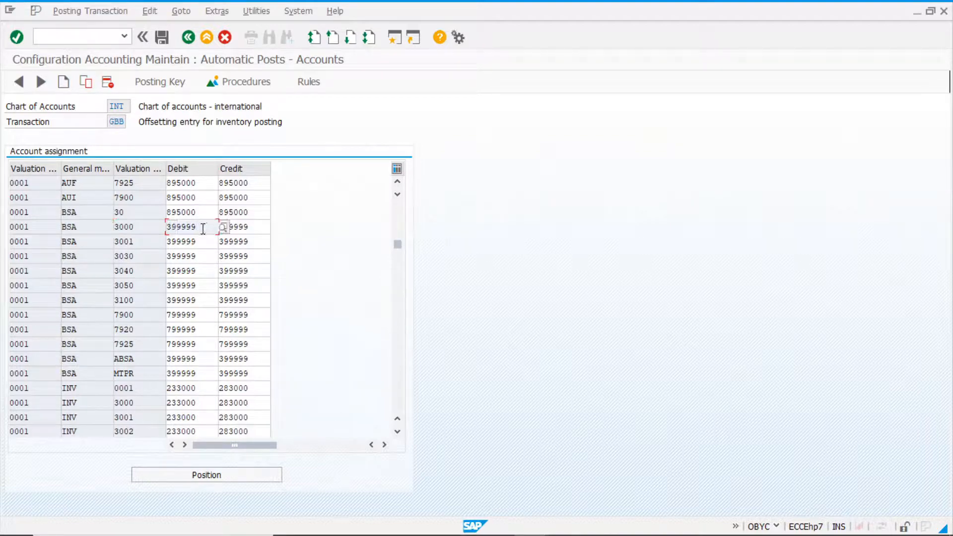
Check the GBB-BSA account in Excel, return to the SAP accounting document, and select the second item's posting key
key(alt+Tab)
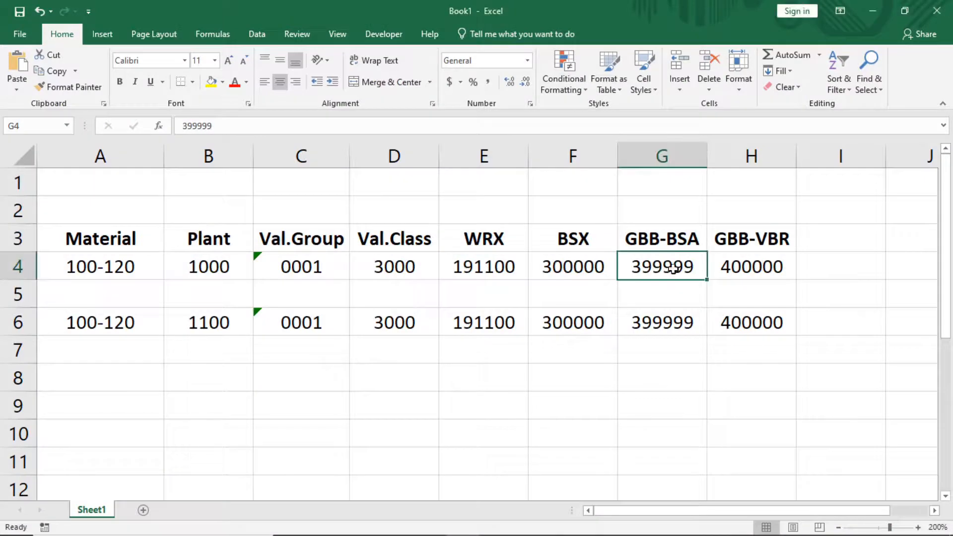
mouse_move(478, 528)
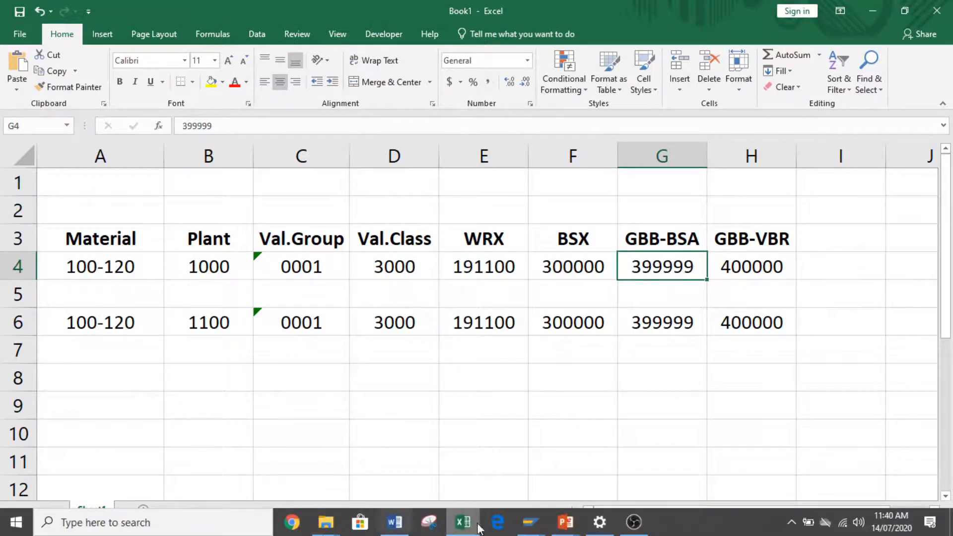
mouse_move(525, 519)
click(633, 462)
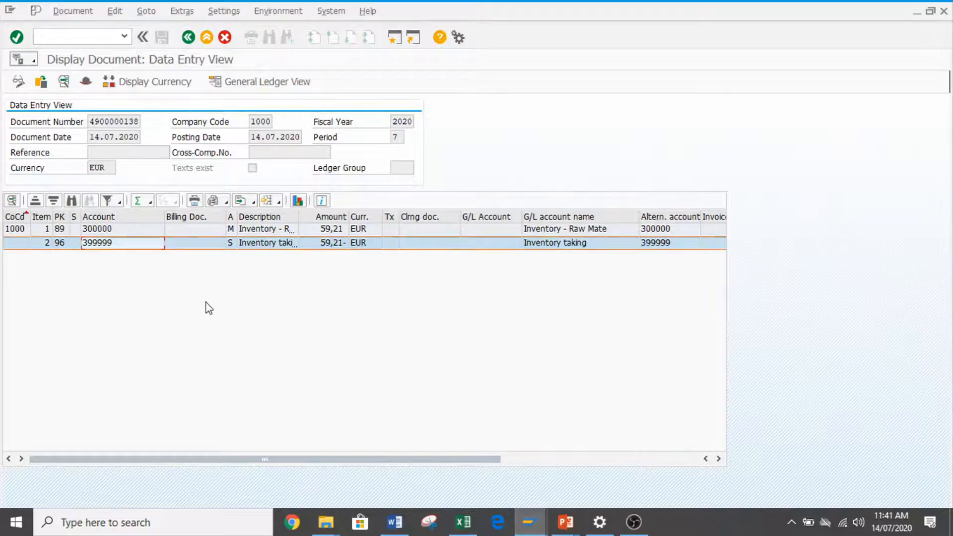
click(60, 243)
Check the credit posting key configured for transaction GBB in the OBYC session, and return to the procedures list
key(alt+Tab)
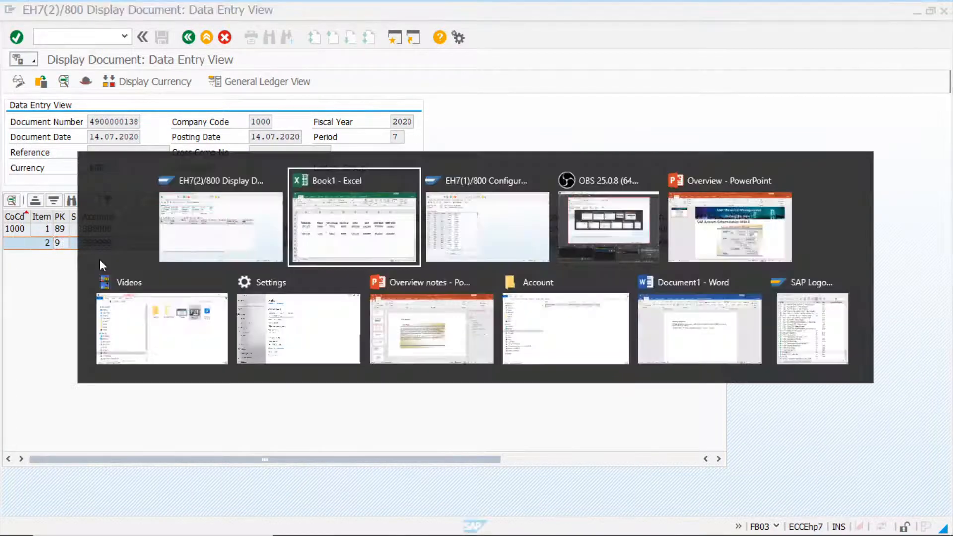
key(alt+Tab)
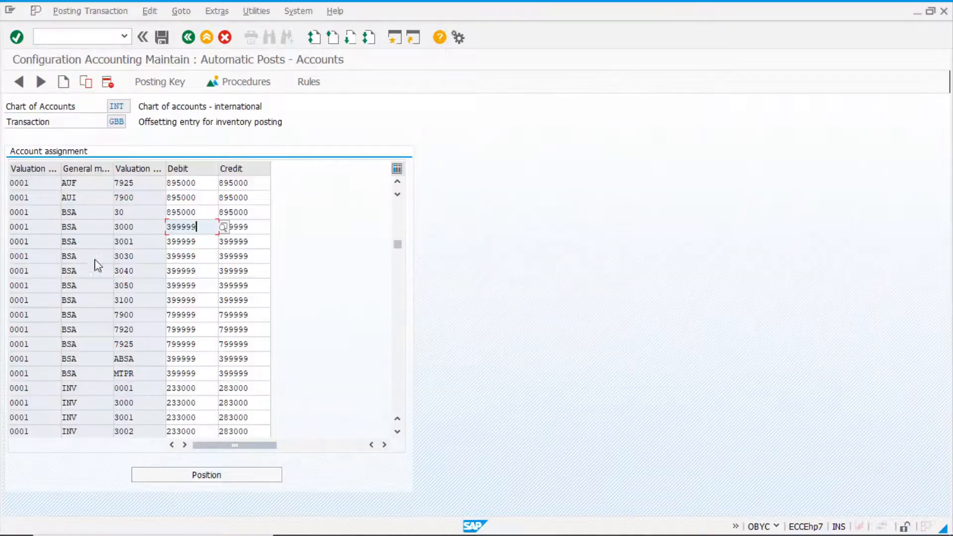
click(158, 84)
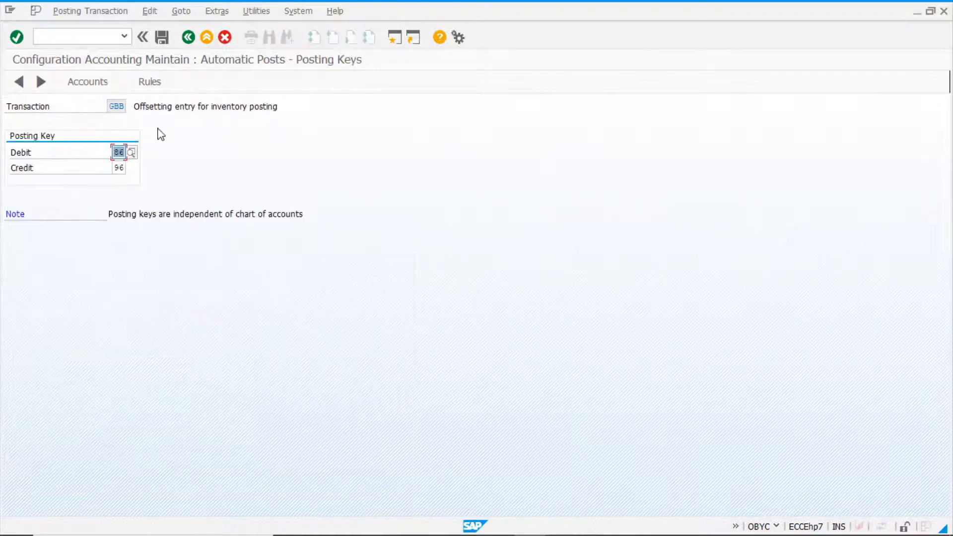
click(119, 167)
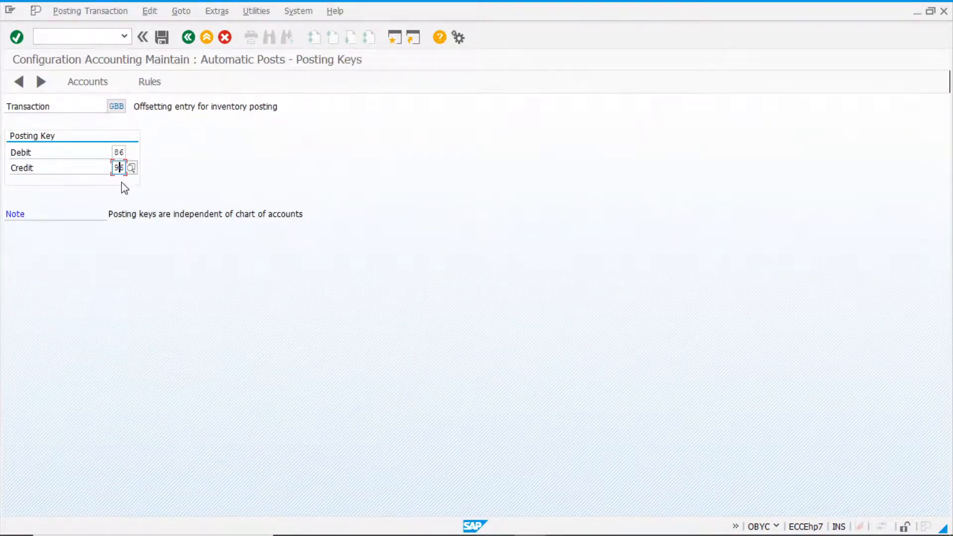
click(191, 40)
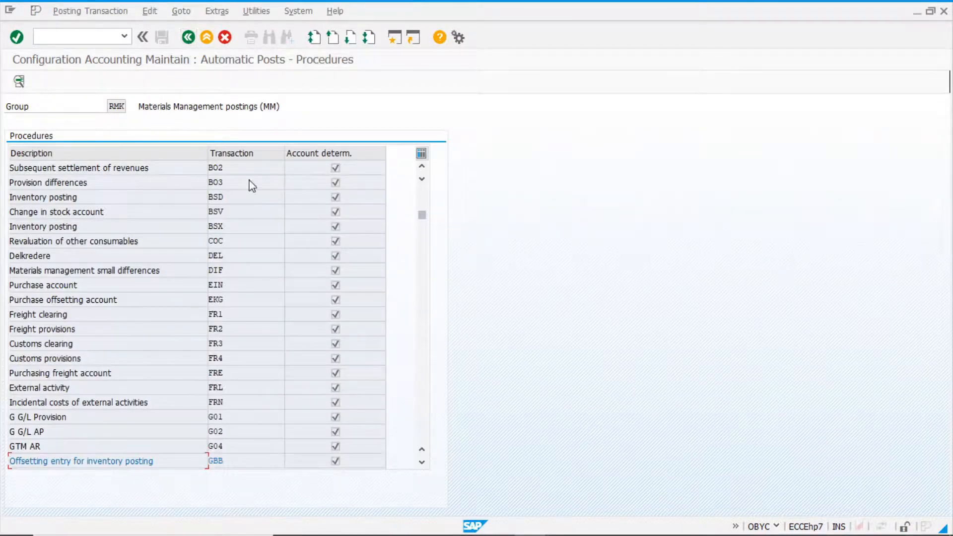
Switch to the accounting document session, start transaction MIGO there, and set the action to A07 Goods Issue
key(alt+Tab)
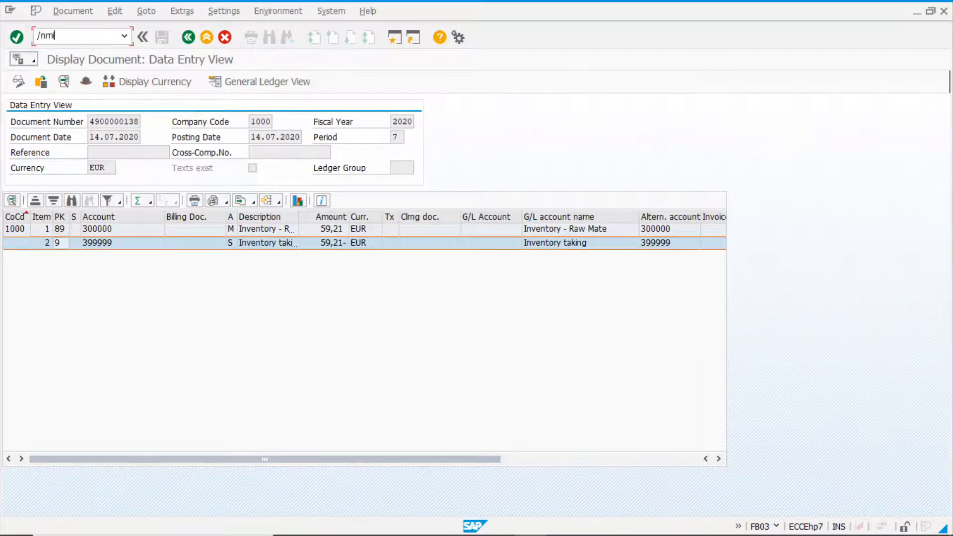
text(/nmigo)
key(Return)
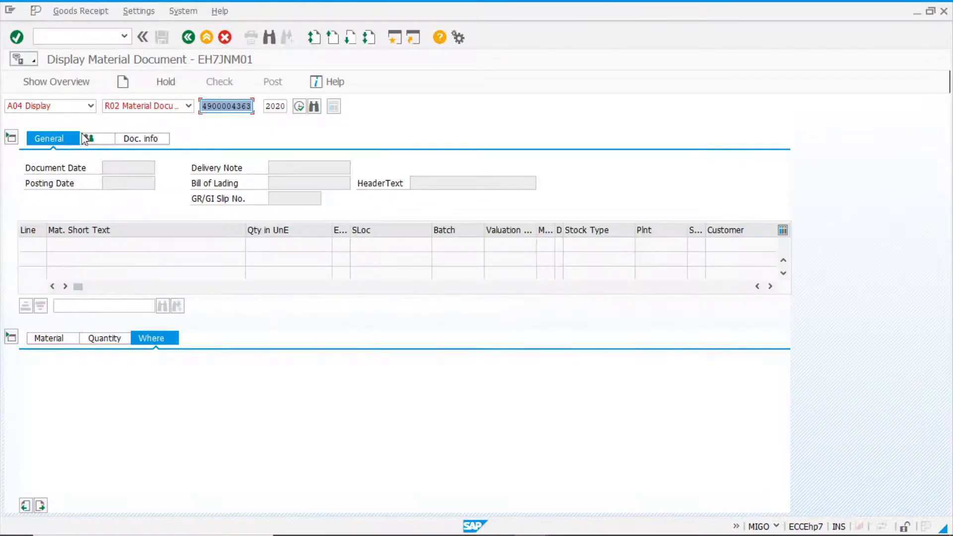
click(90, 106)
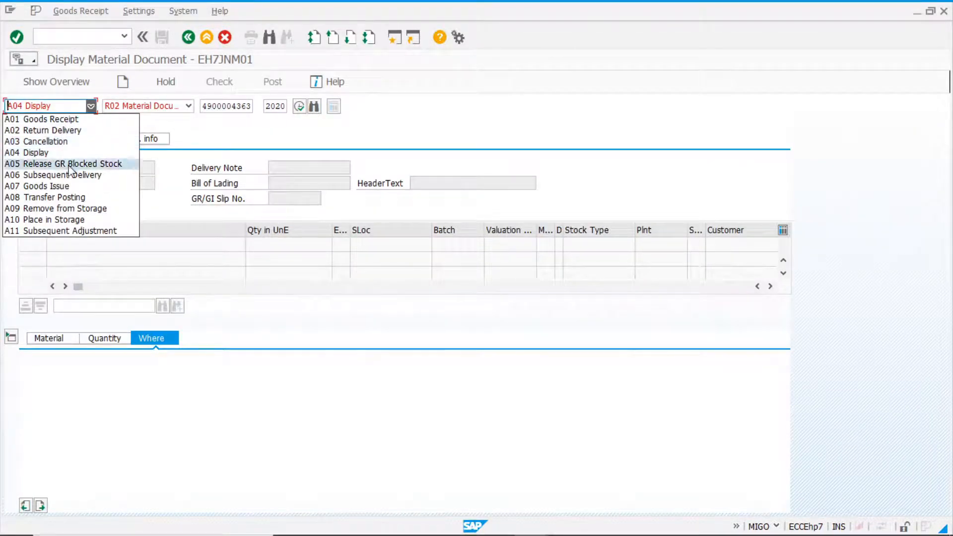
click(73, 186)
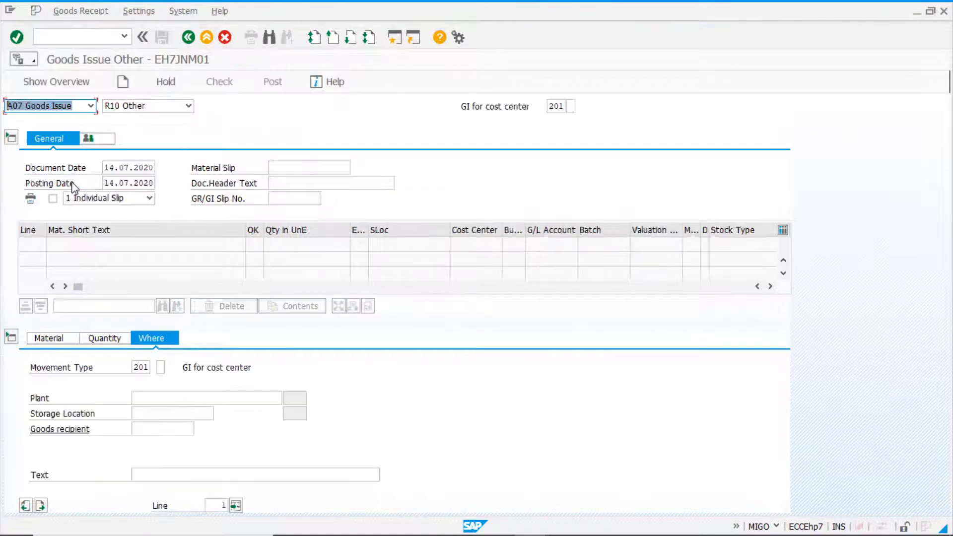
Enter material 100-120 with a quantity of 1 for the goods issue item
click(59, 343)
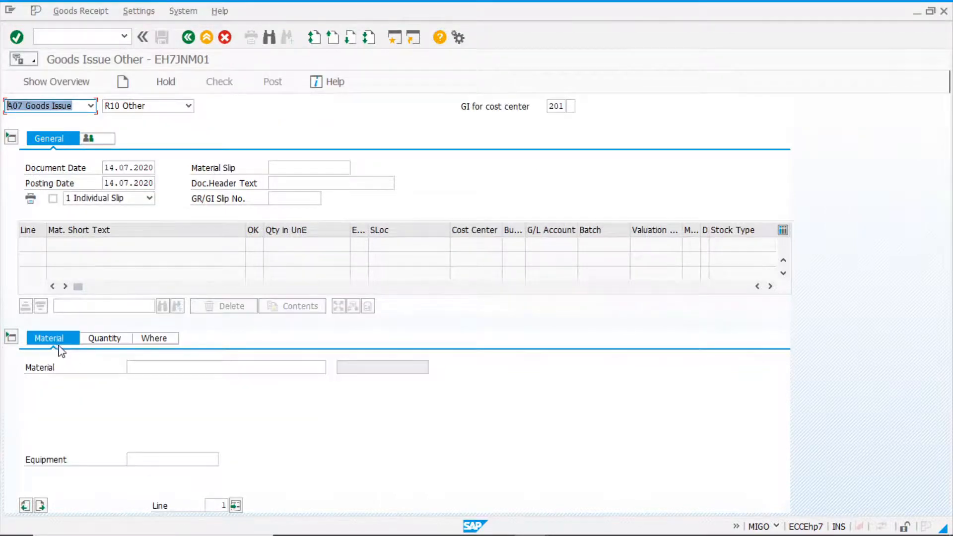
click(167, 366)
click(167, 381)
click(102, 338)
click(145, 368)
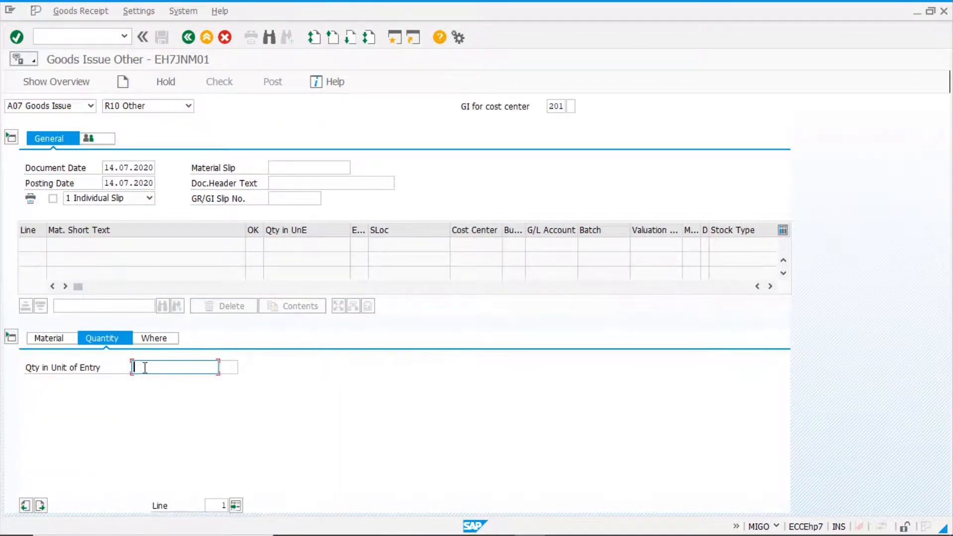
click(150, 368)
Set the item's plant to 1000, storage location to 0001 and text to "test", confirm the entries, and open its account assignment
click(174, 340)
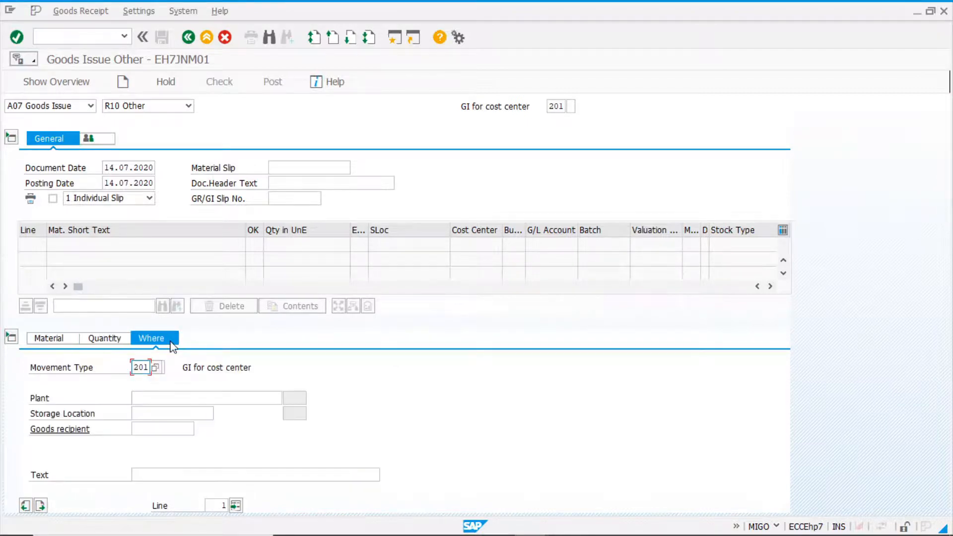
click(145, 398)
click(141, 409)
click(143, 414)
click(143, 428)
click(143, 474)
text(test)
key(Return)
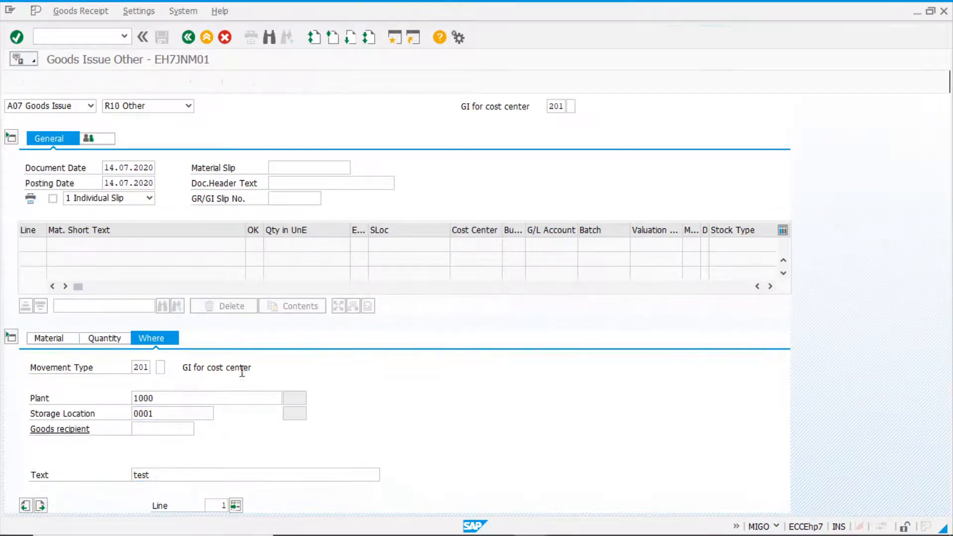
click(225, 338)
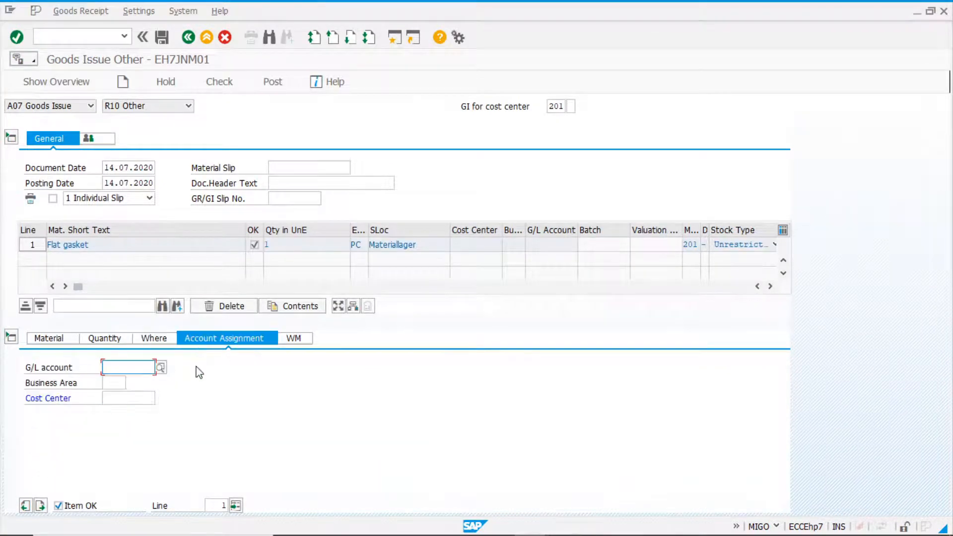
Assign the goods issue item to cost center 1000 and post the goods issue
click(116, 403)
click(119, 417)
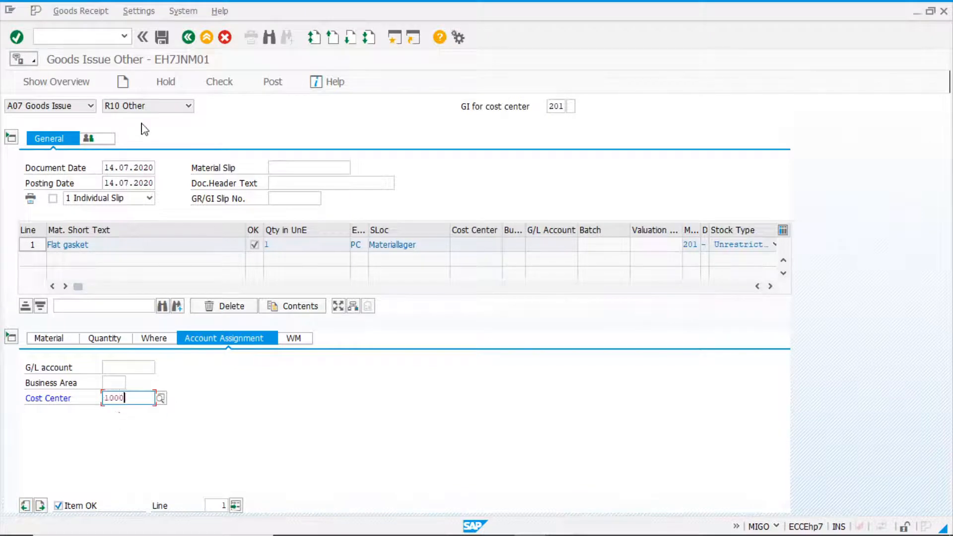
click(283, 85)
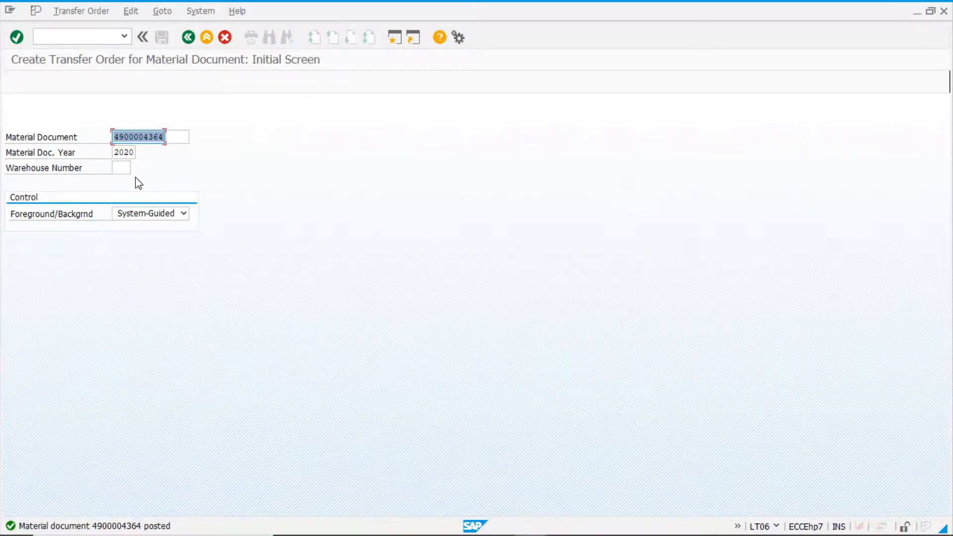
Try to generate a transfer order for the posted material document, and return to transaction MIGO
click(16, 37)
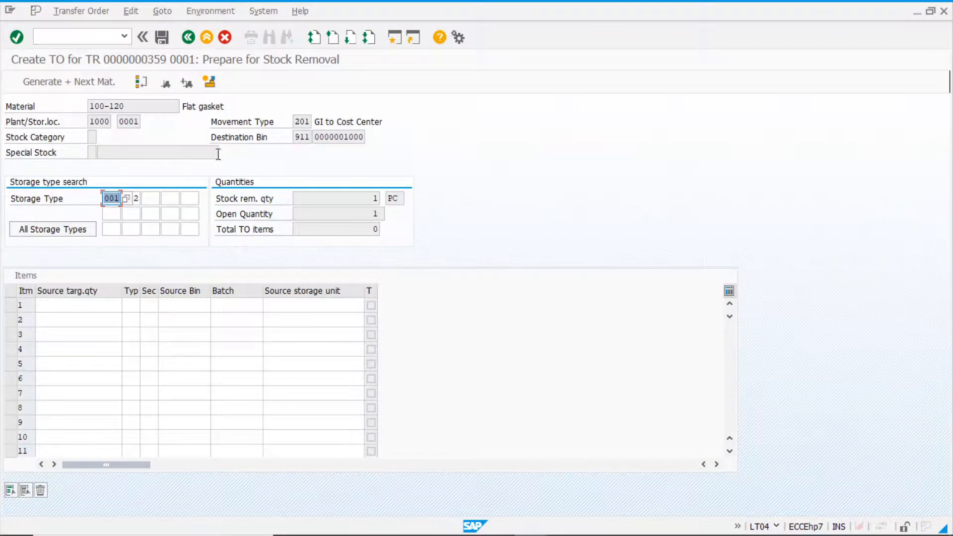
click(70, 81)
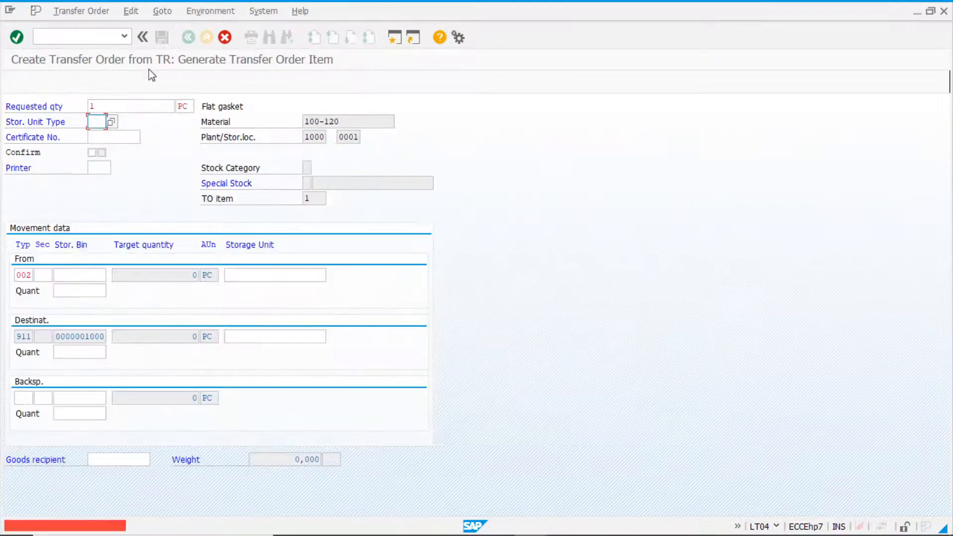
click(92, 42)
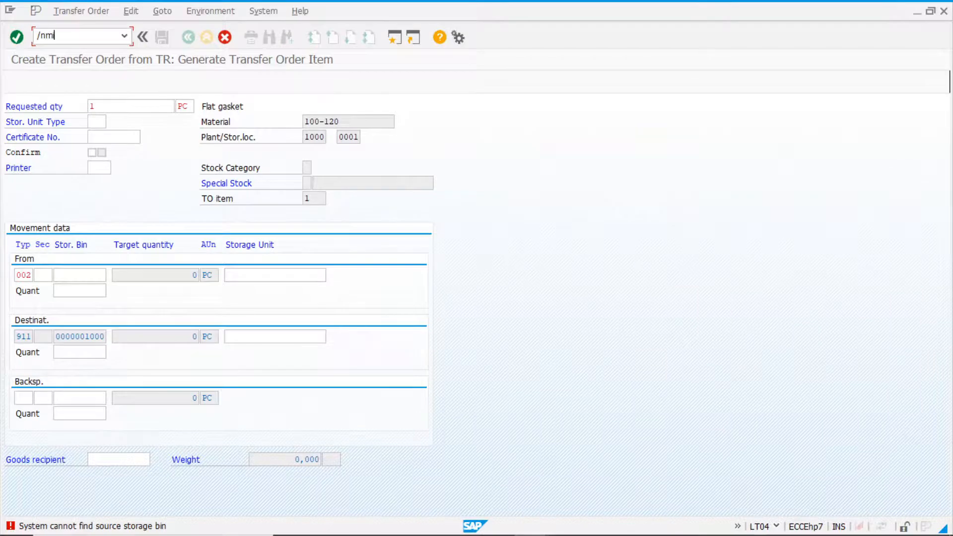
text(/nmigo)
key(Return)
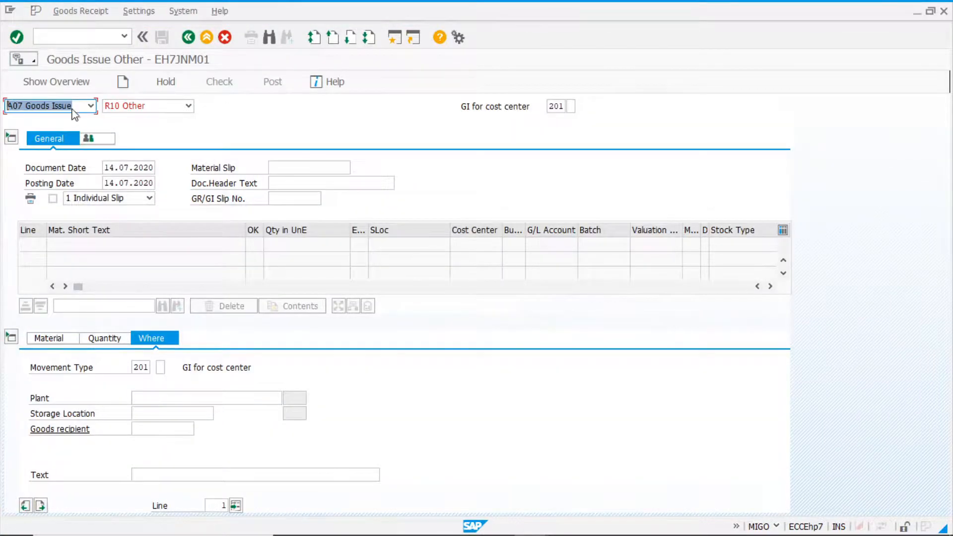
Display the posted goods issue material document with action A04 Display and open its accounting document
click(91, 107)
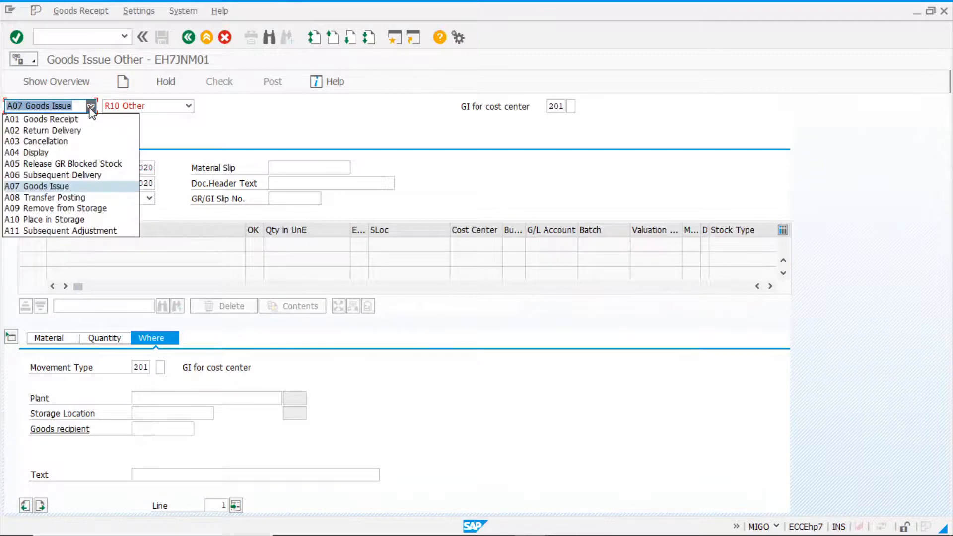
click(69, 154)
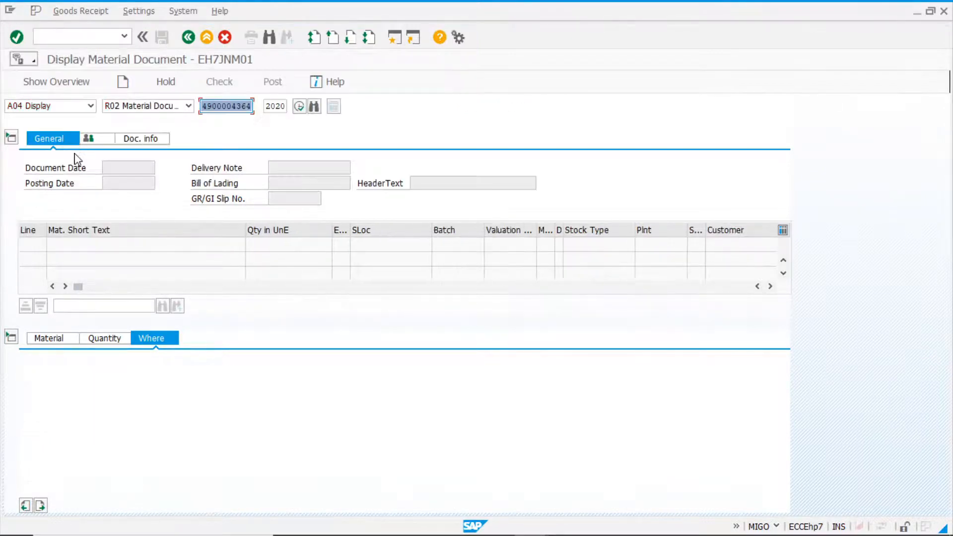
key(Return)
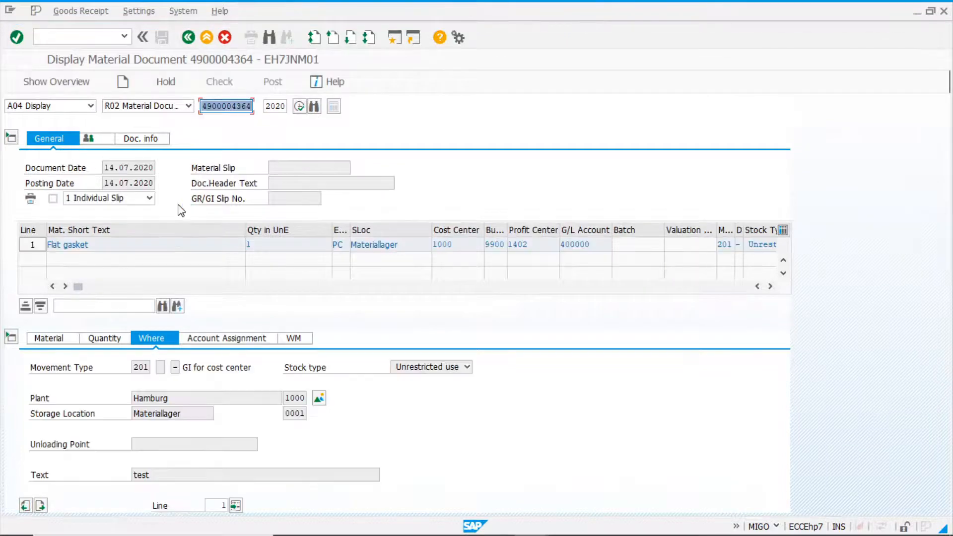
click(157, 138)
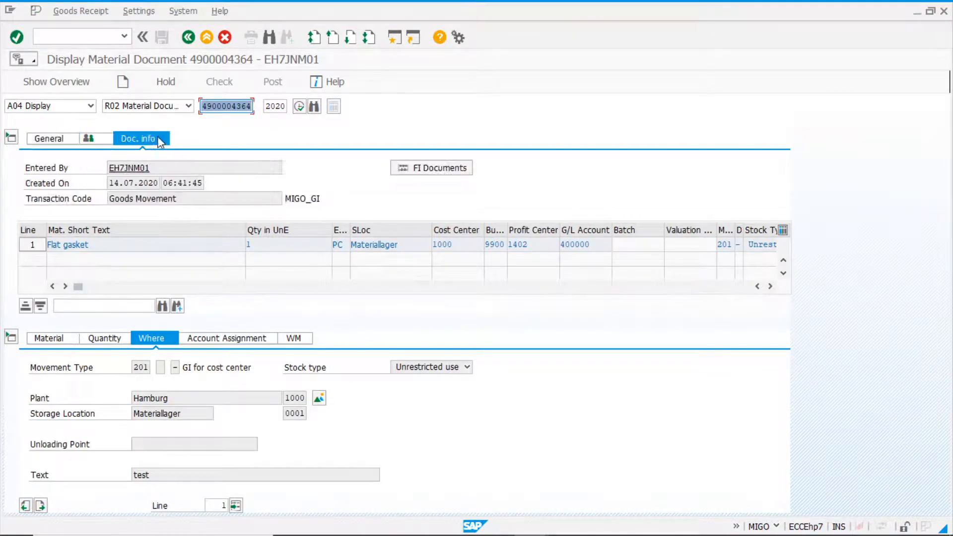
click(417, 169)
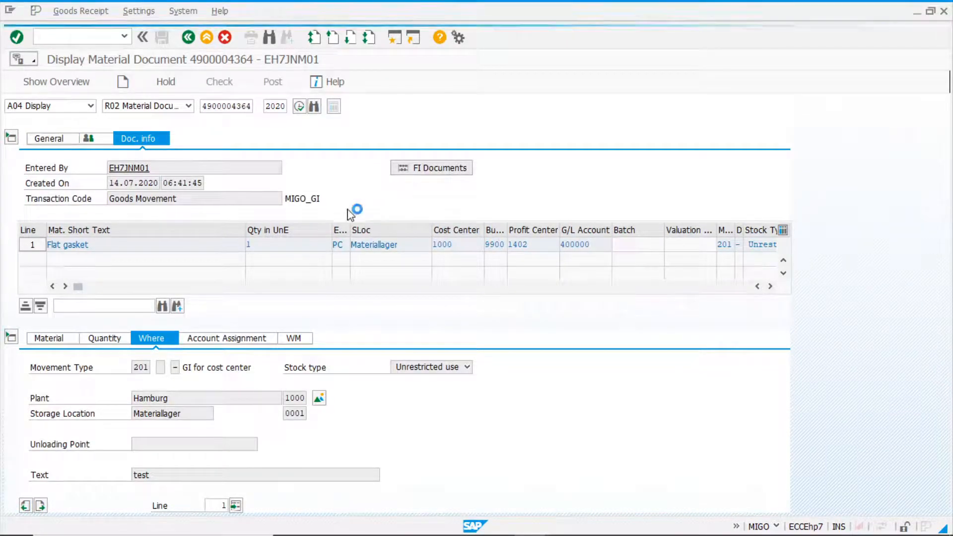
double_click(119, 160)
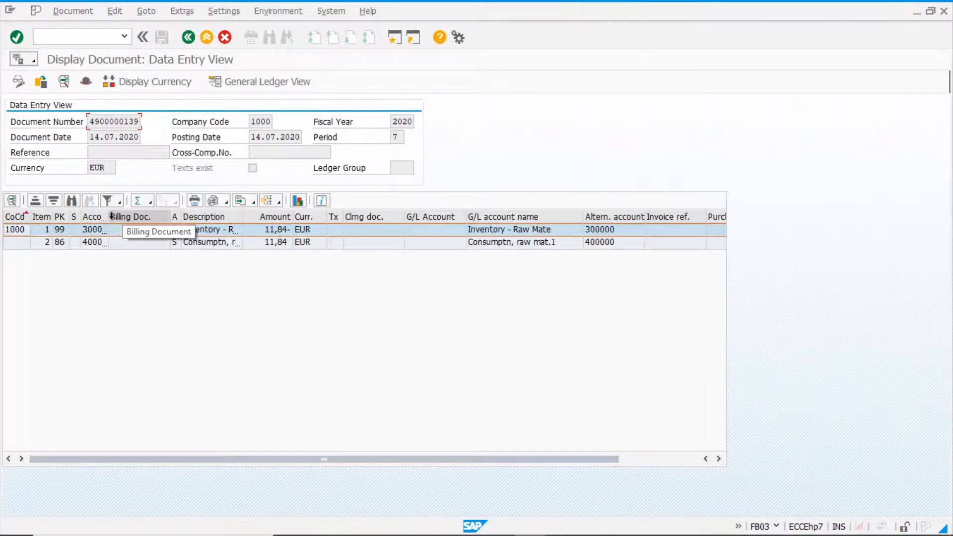
Widen the Account column and compare the inventory line's account with the plant 1000 BSX account in the Excel workbook
drag(110, 216, 156, 216)
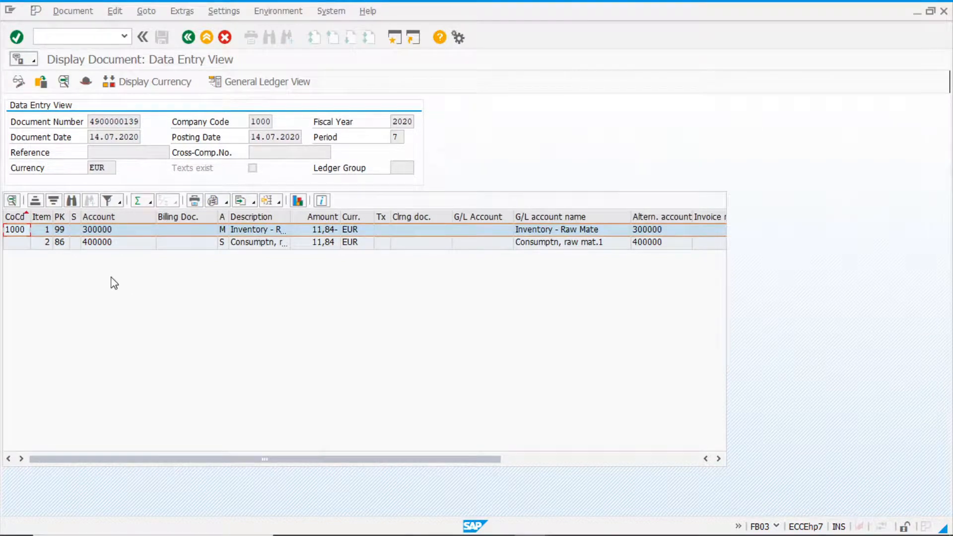
click(116, 231)
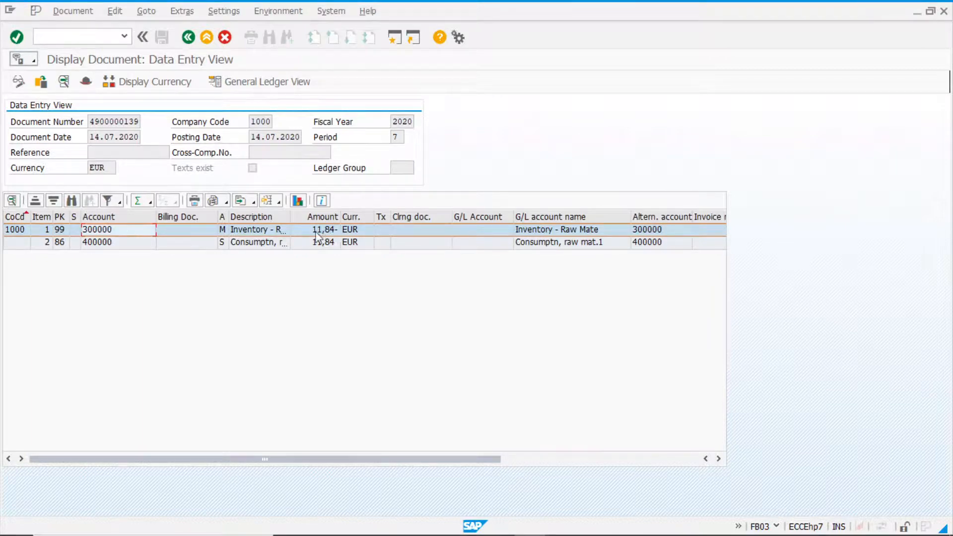
key(alt+Tab)
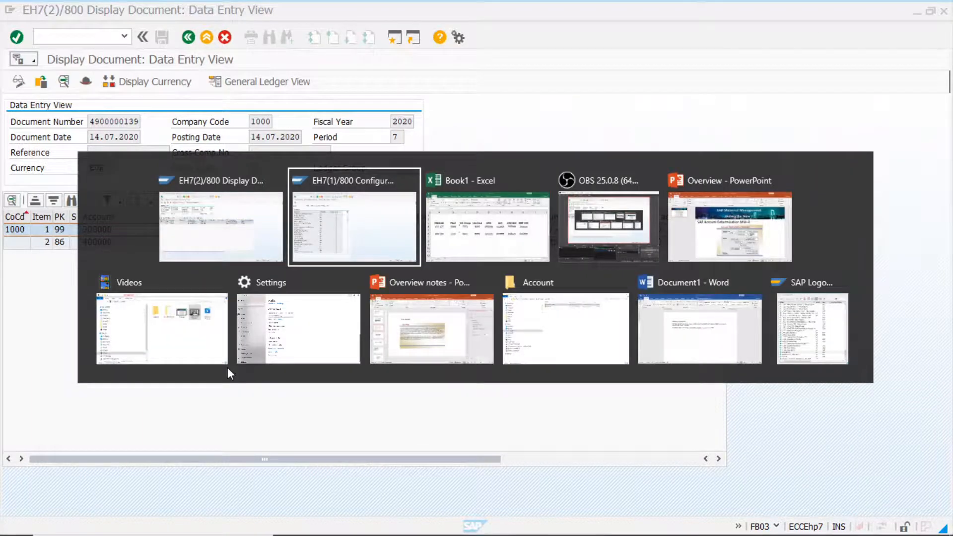
key(alt+Tab)
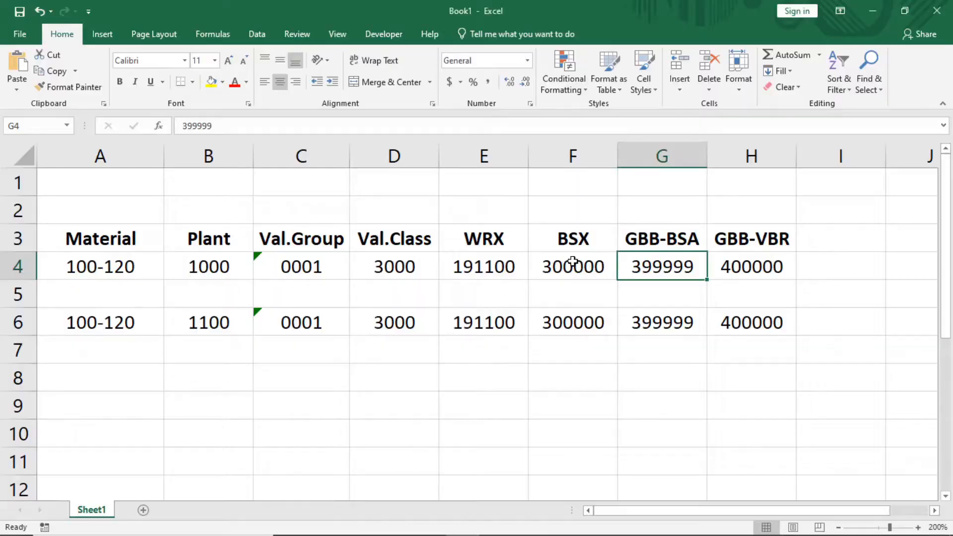
click(564, 276)
Compare the consumption line's account in the SAP accounting document with the plant 1000 GBB-VBR account in the Excel workbook
key(alt+Tab)
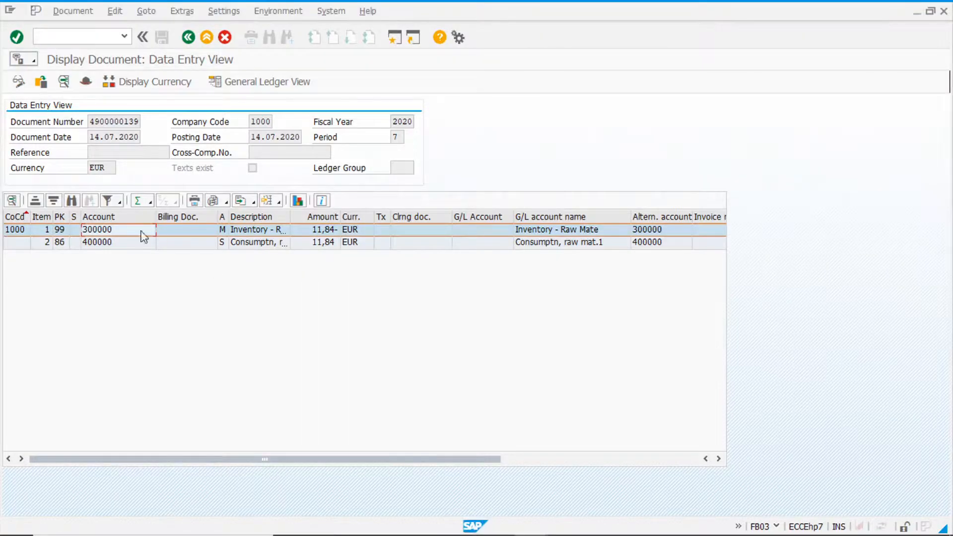
click(257, 247)
click(106, 248)
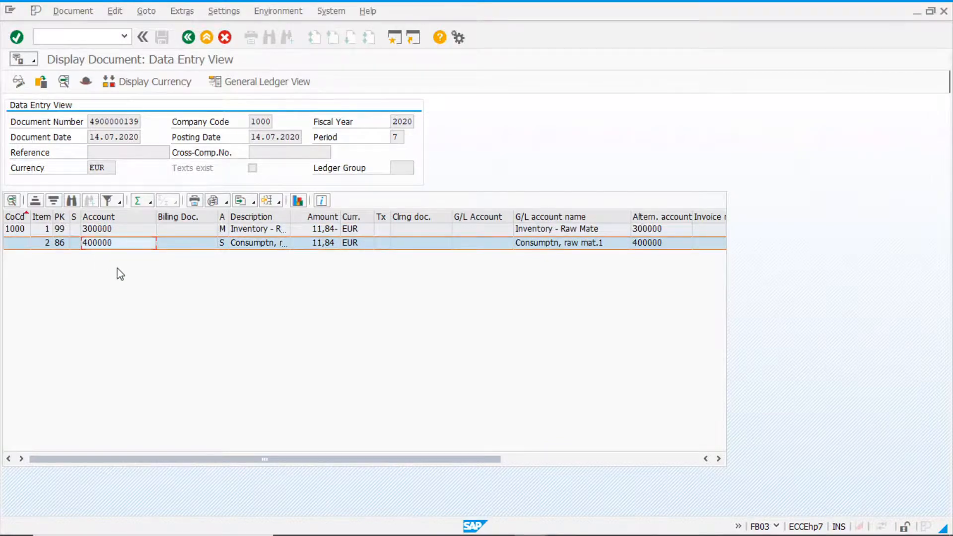
key(alt+Tab)
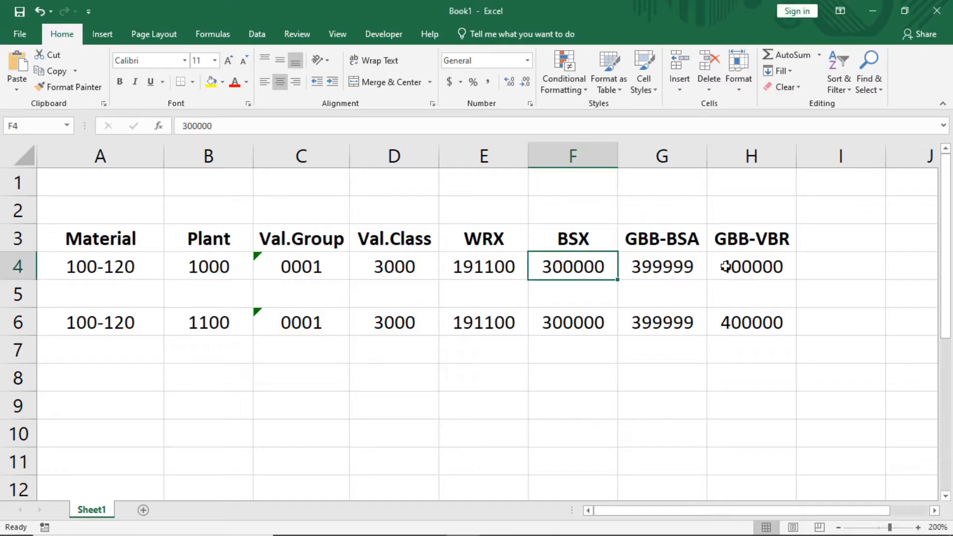
click(751, 268)
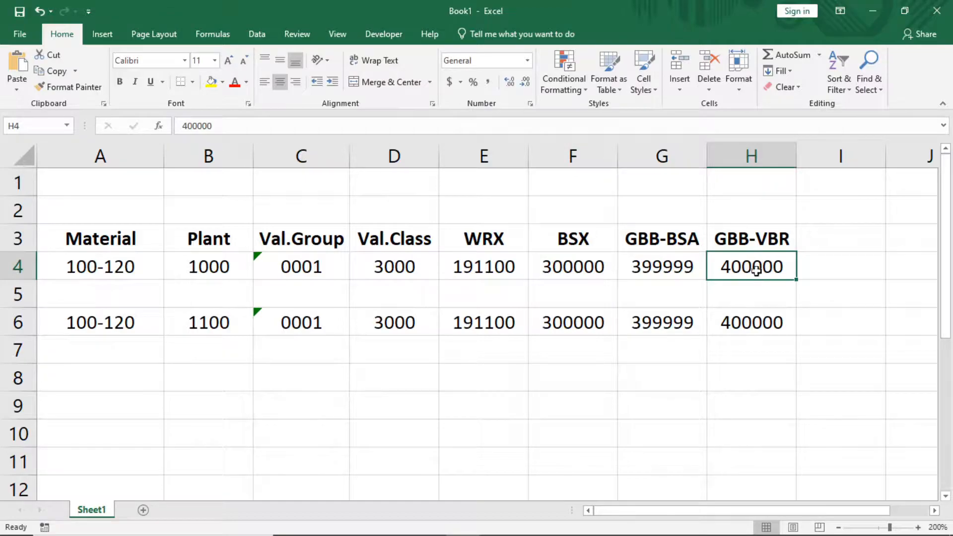
Switch to the OBYC session, open transaction GBB and check the debit and credit accounts for modifier VBR with valuation class 3000
key(alt+Tab)
key(alt+Tab)
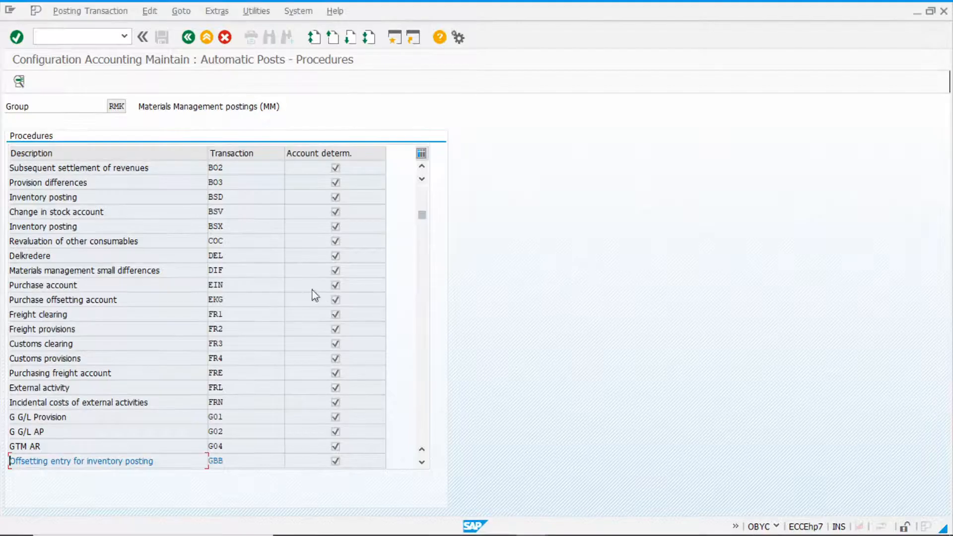
double_click(245, 461)
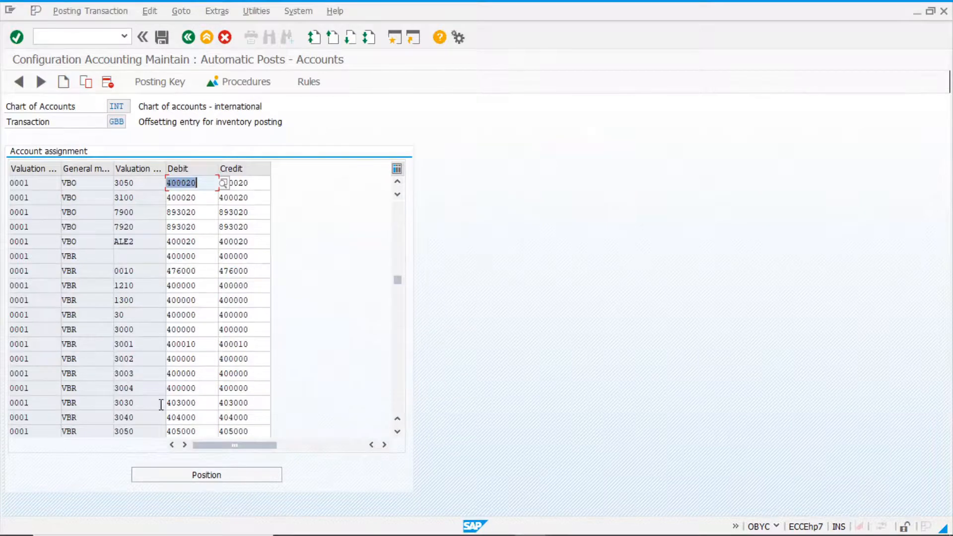
click(91, 331)
click(138, 332)
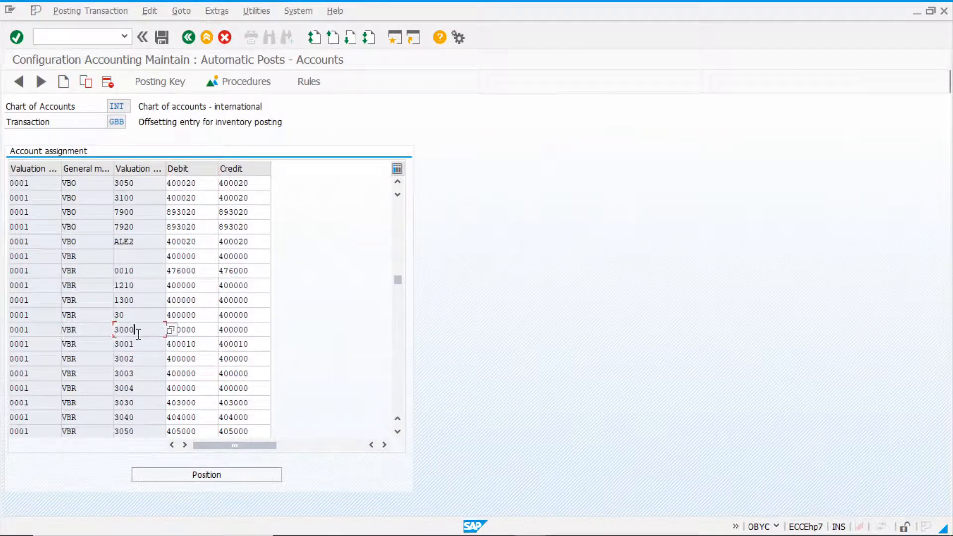
click(203, 330)
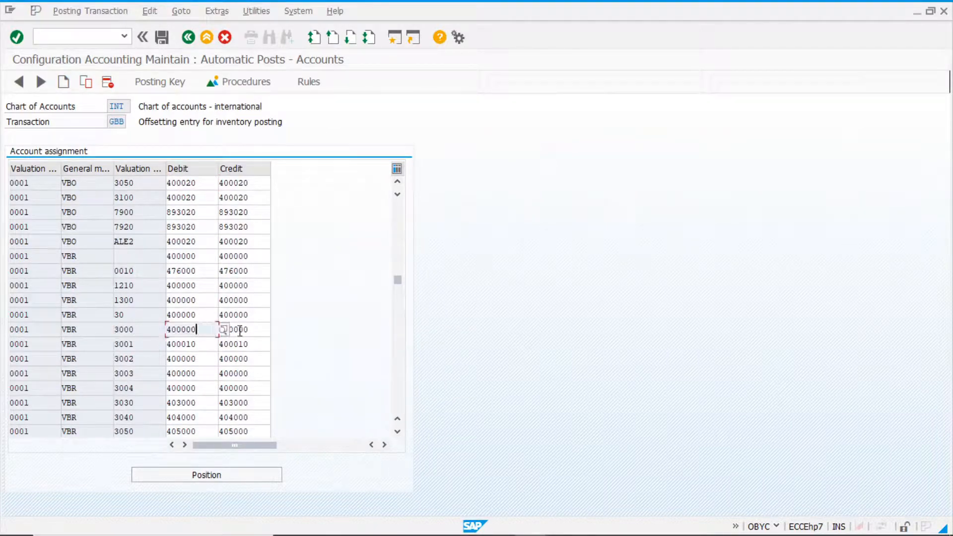
click(255, 330)
drag(206, 330, 165, 328)
Return to the accounting document session, close the document and its document list, and exit MIGO to SAP Easy Access
key(alt+Tab)
key(Tab)
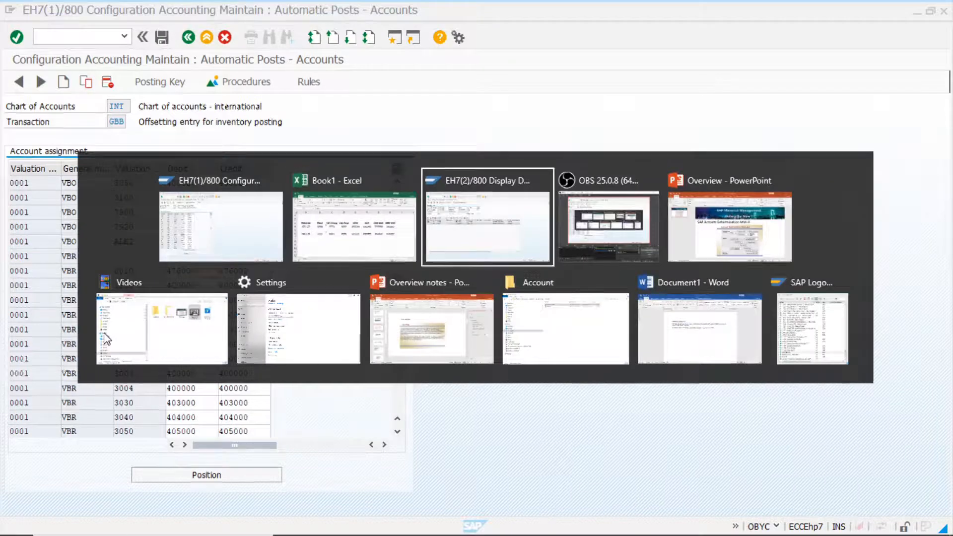
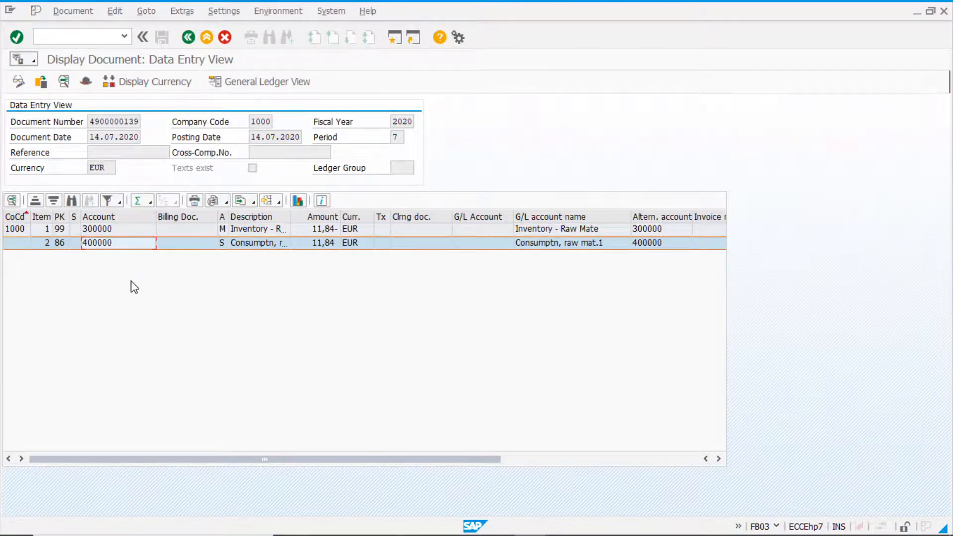
click(190, 40)
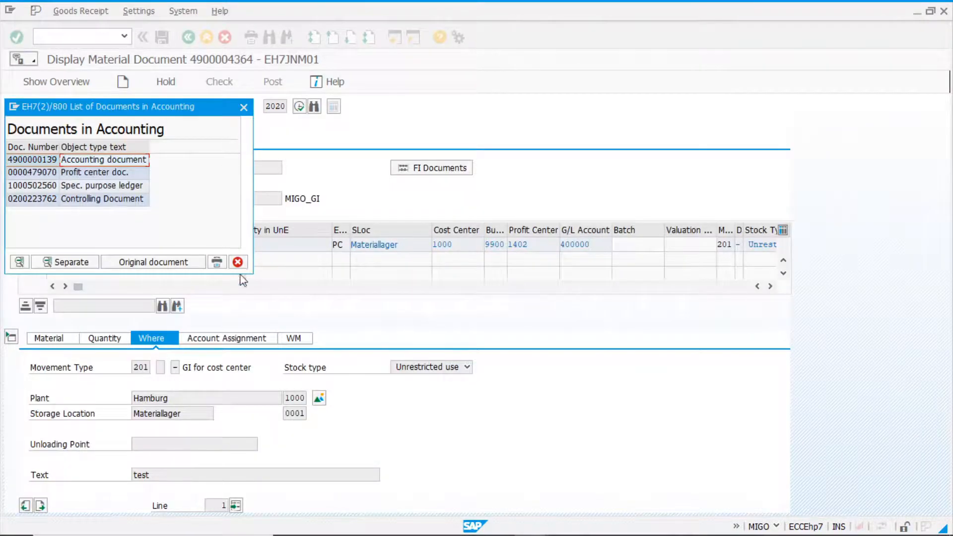
click(239, 262)
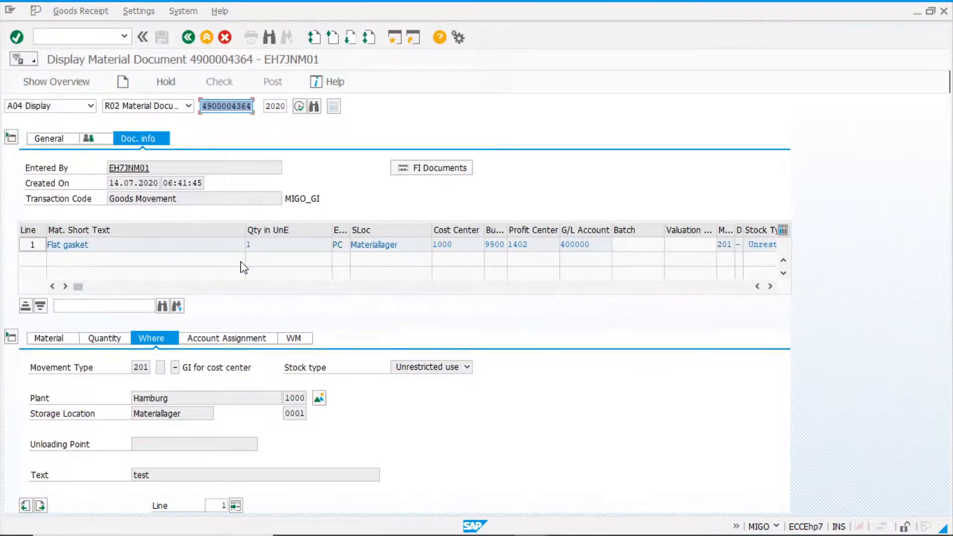
click(188, 37)
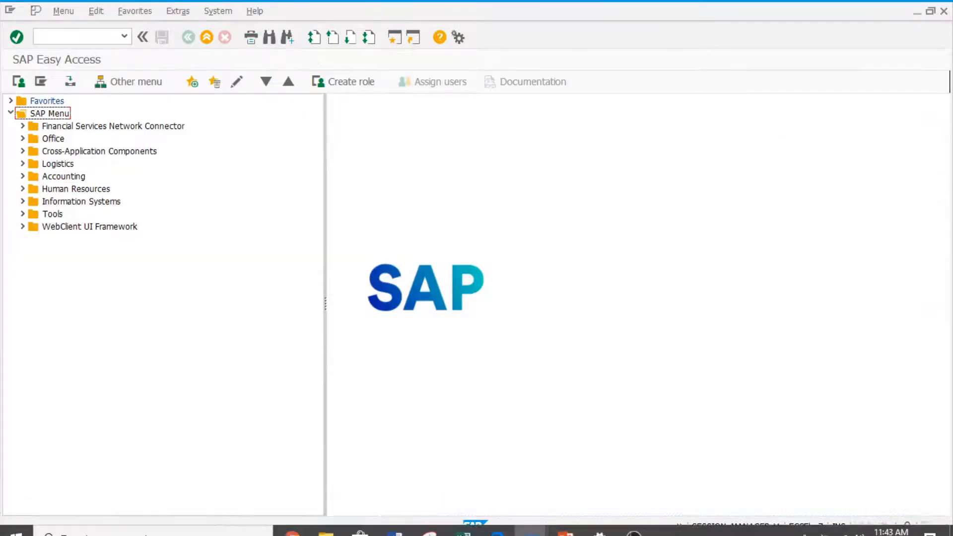
Switch to the Excel workbook and set the Val.Group for plant 1100 to Z001
mouse_move(469, 530)
click(468, 459)
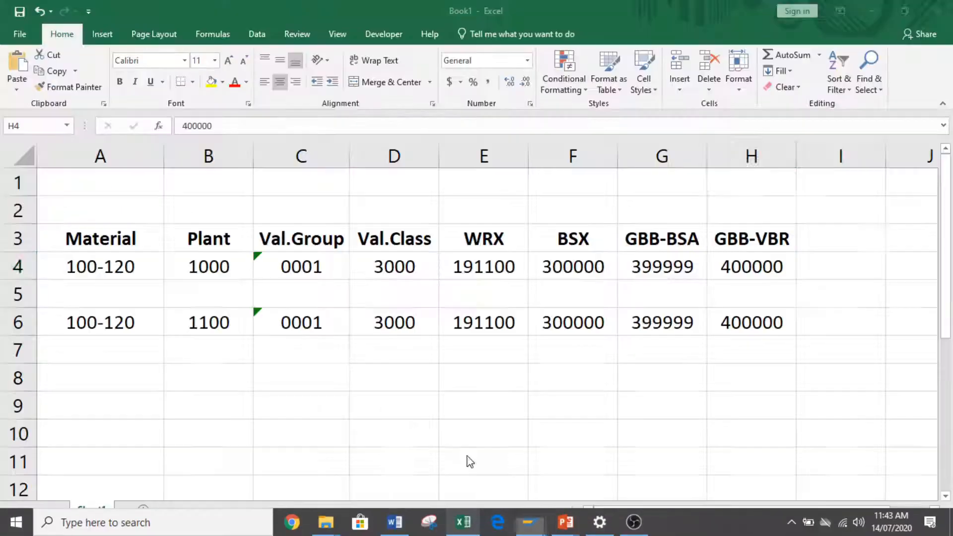
click(204, 323)
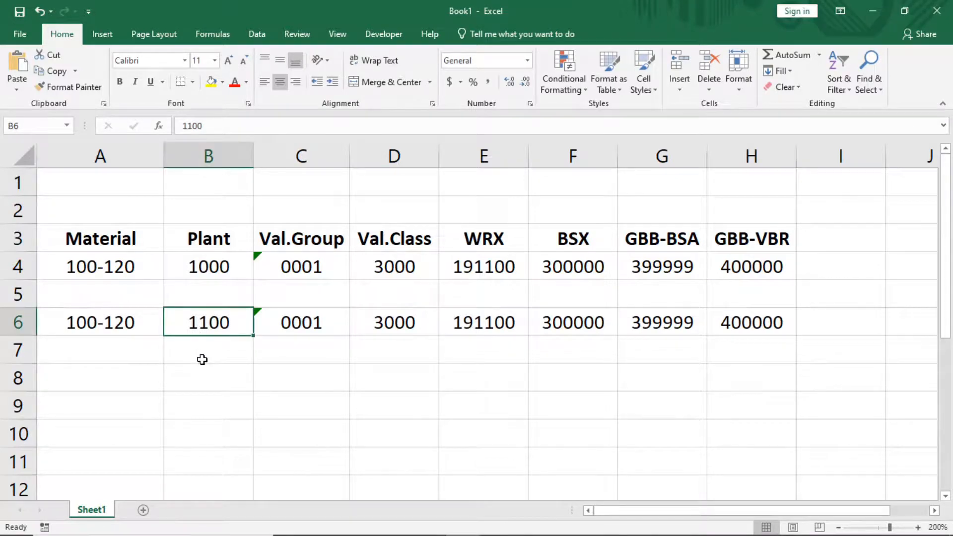
key(Right)
text(Z)
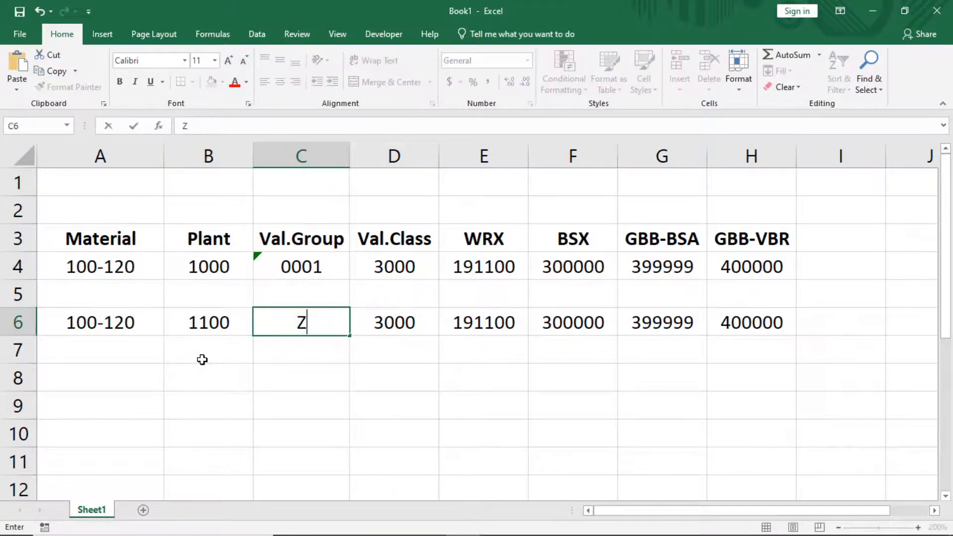
text(001)
key(Return)
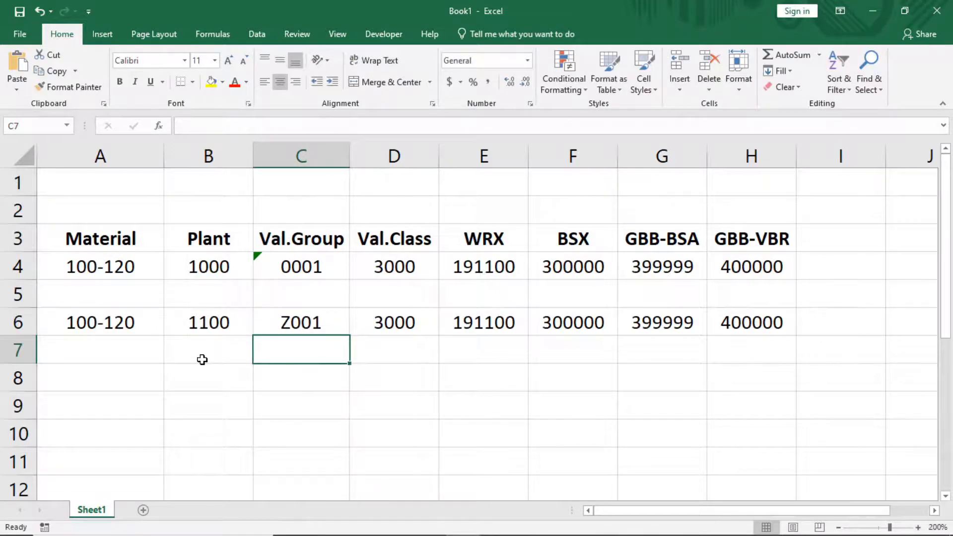
Review the valuation class and the WRX, BSX, GBB-BSA and GBB-VBR accounts in the plant 1100 row
key(Up)
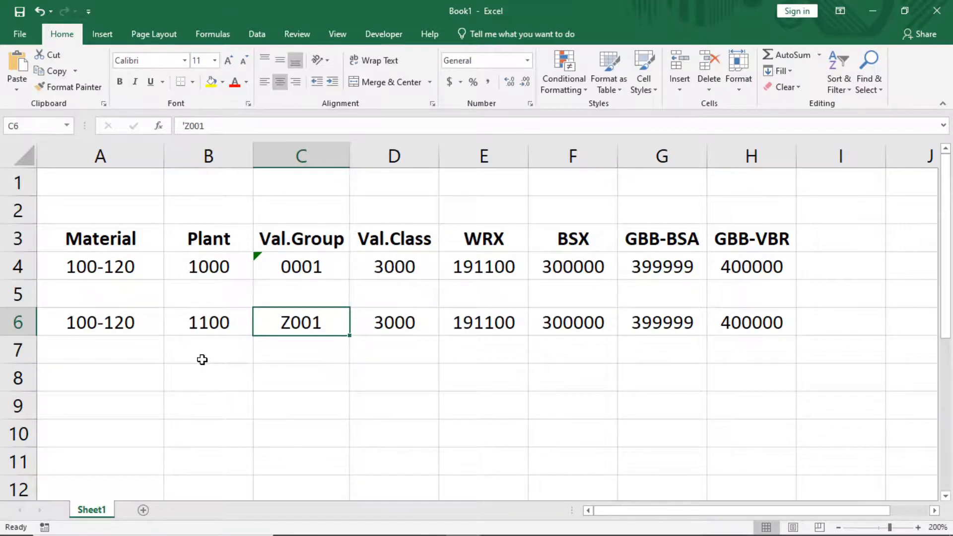
key(Right)
key(Right)
key(Right)
key(Right)
key(Right)
key(Left)
key(Left)
key(Left)
key(Left)
key(Left)
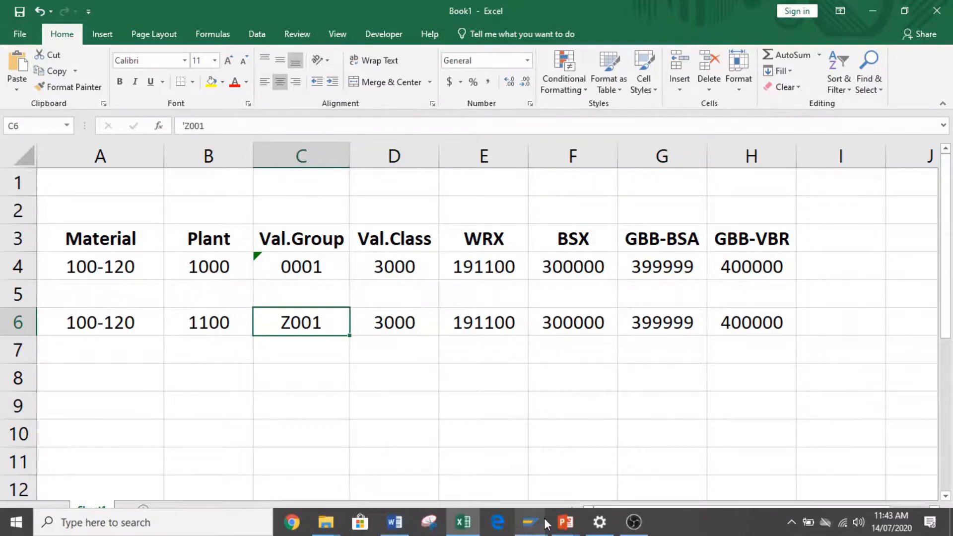
Switch to the SAP OBYC session, return to the implementation guide and open Group Together Valuation Areas
click(531, 522)
click(504, 481)
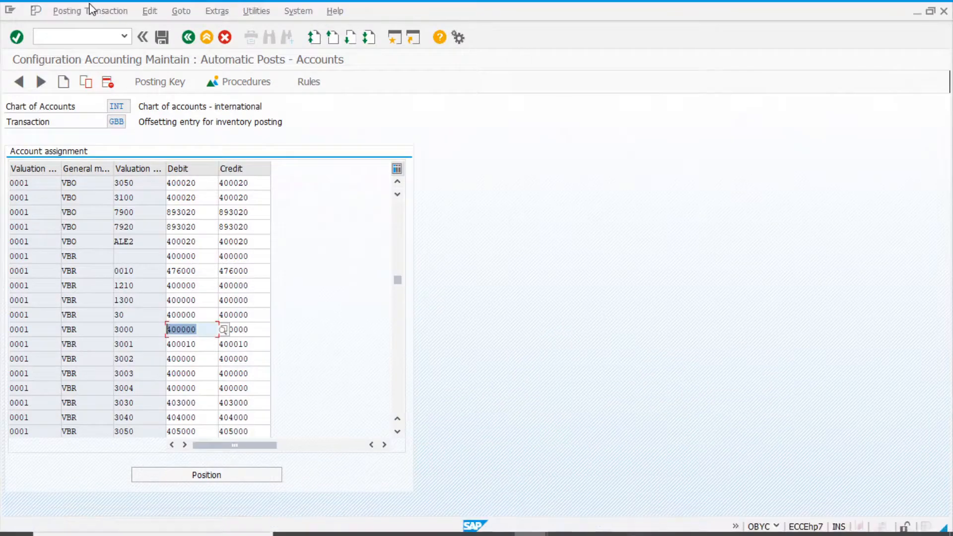
click(189, 40)
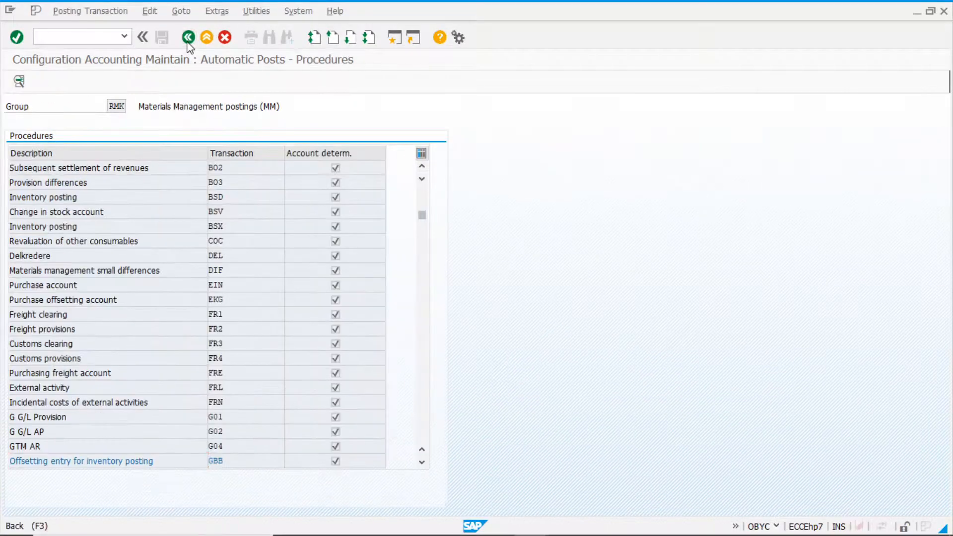
click(189, 40)
click(189, 40)
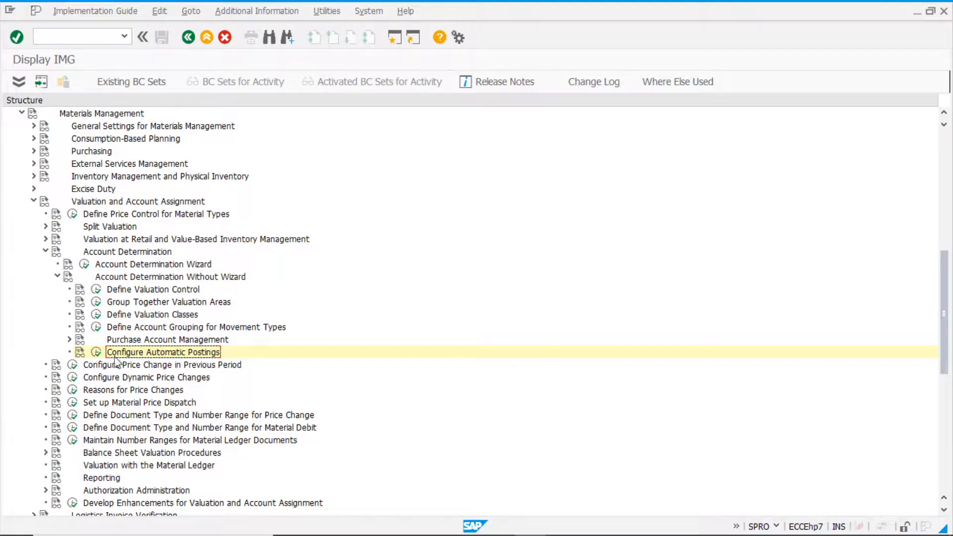
click(96, 302)
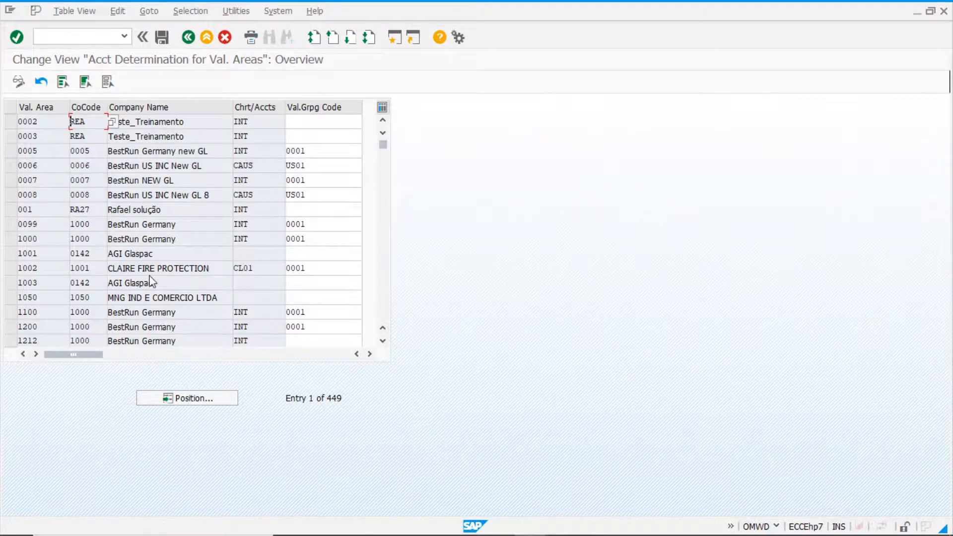
Set the valuation grouping code of valuation area 1100 to Z001 and save it under the proposed customizing request
drag(50, 312, 10, 315)
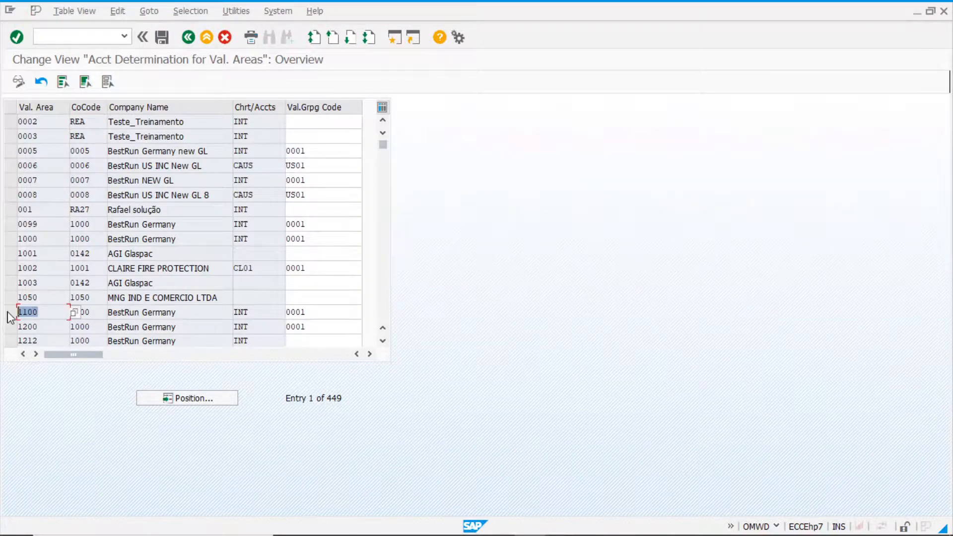
key(Tab)
text(Z)
key(Down)
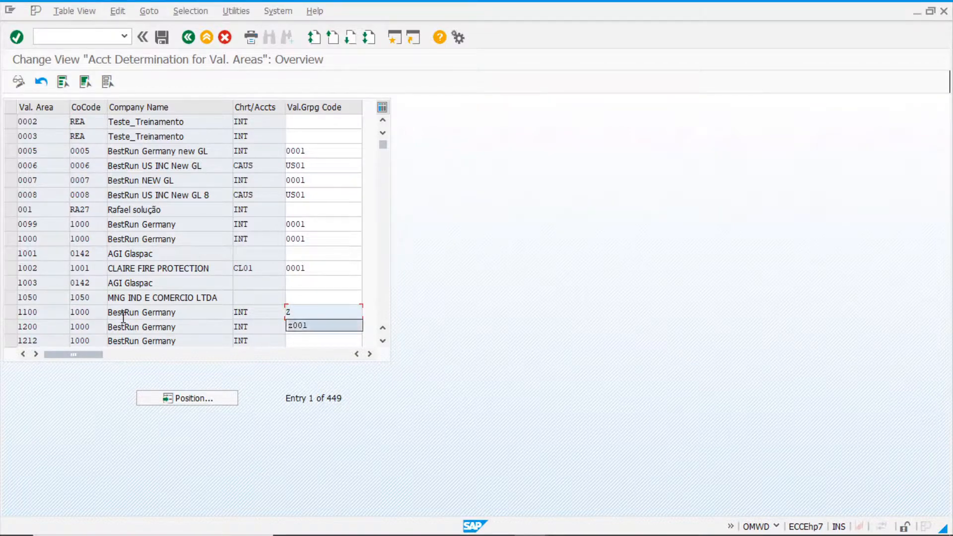
key(Return)
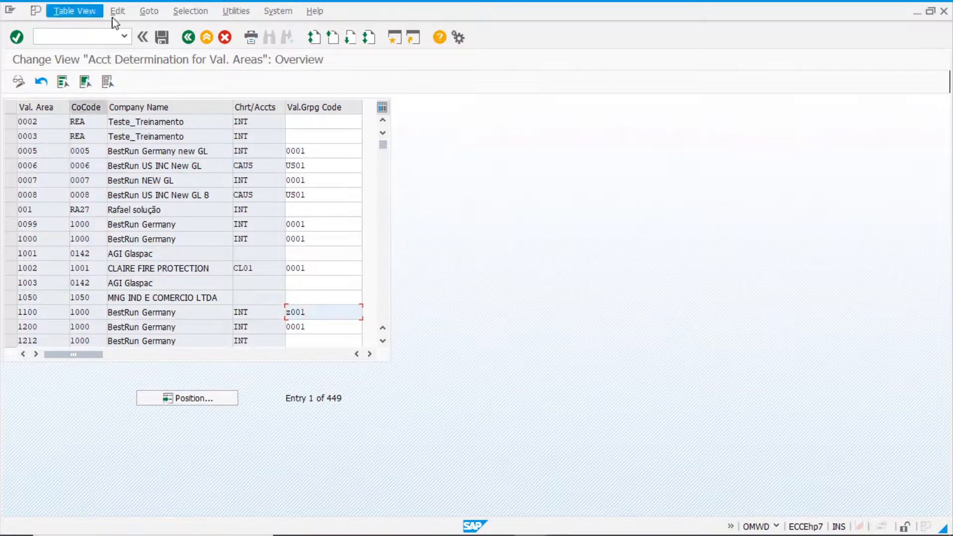
click(162, 38)
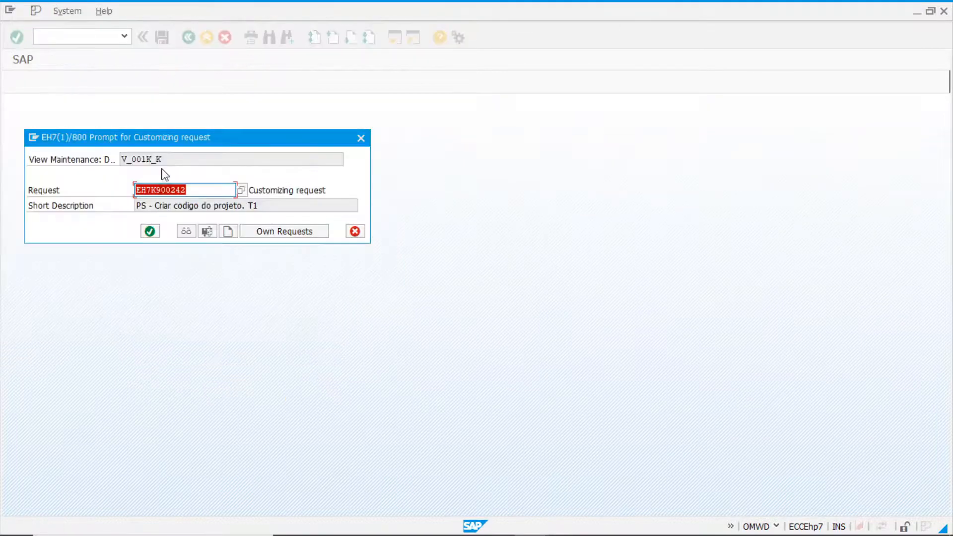
click(150, 230)
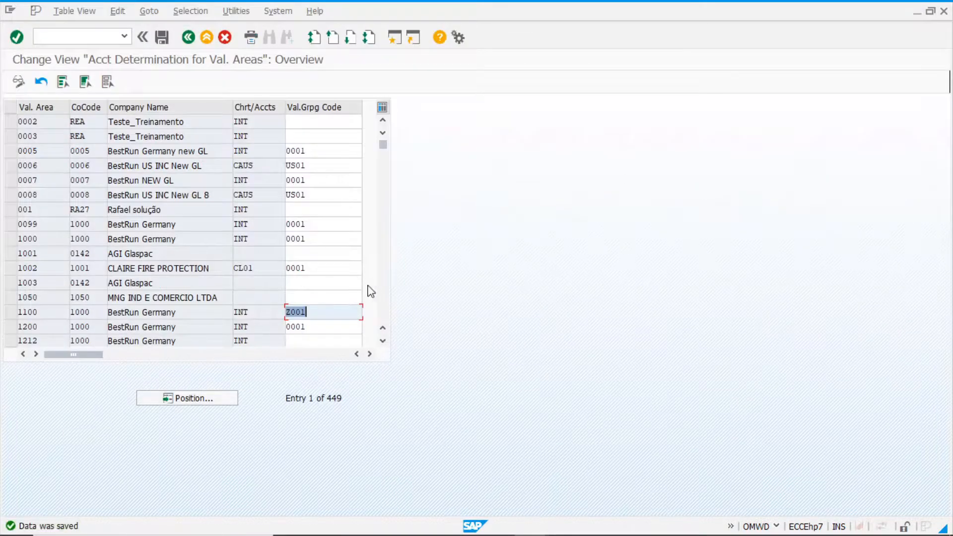
Compare the valuation grouping codes of valuation areas 1000 and 1100, and return to the implementation guide
click(323, 312)
double_click(316, 238)
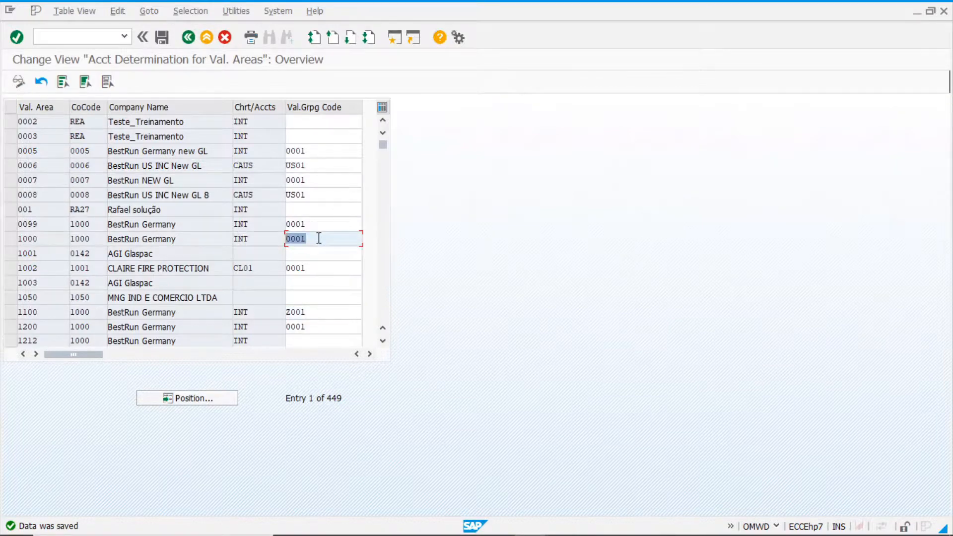
click(319, 315)
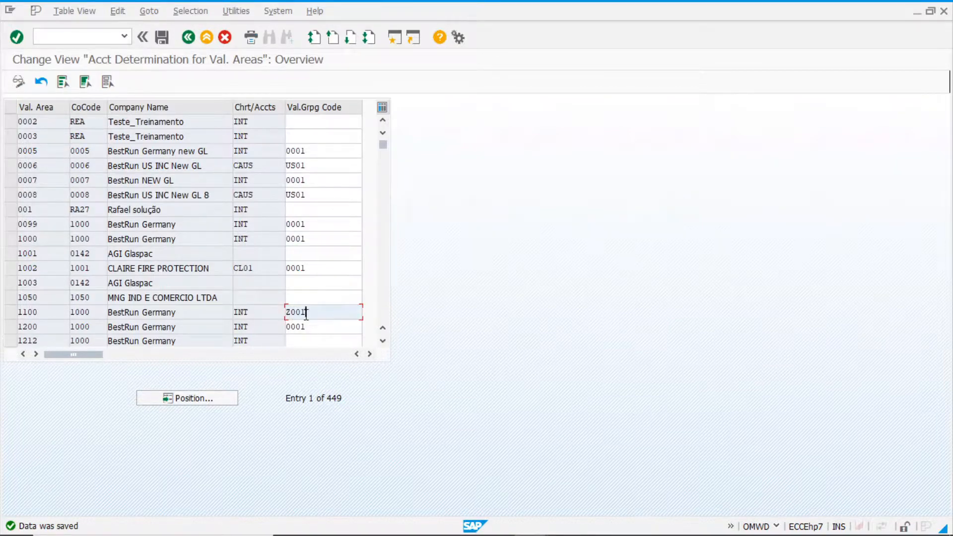
click(188, 37)
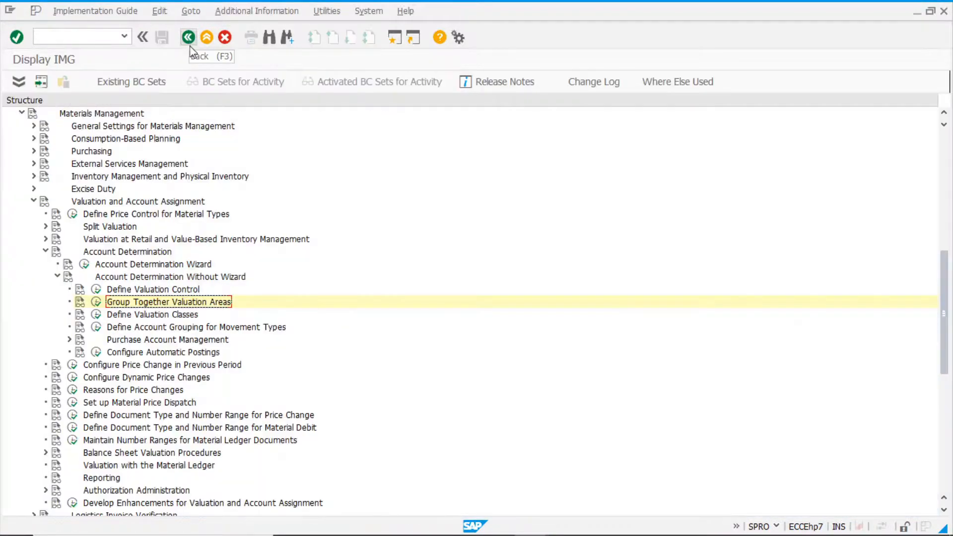
Open Configure Automatic Postings, cancel the valuation area check, and display the GBB account assignment for chart of accounts INT
click(96, 352)
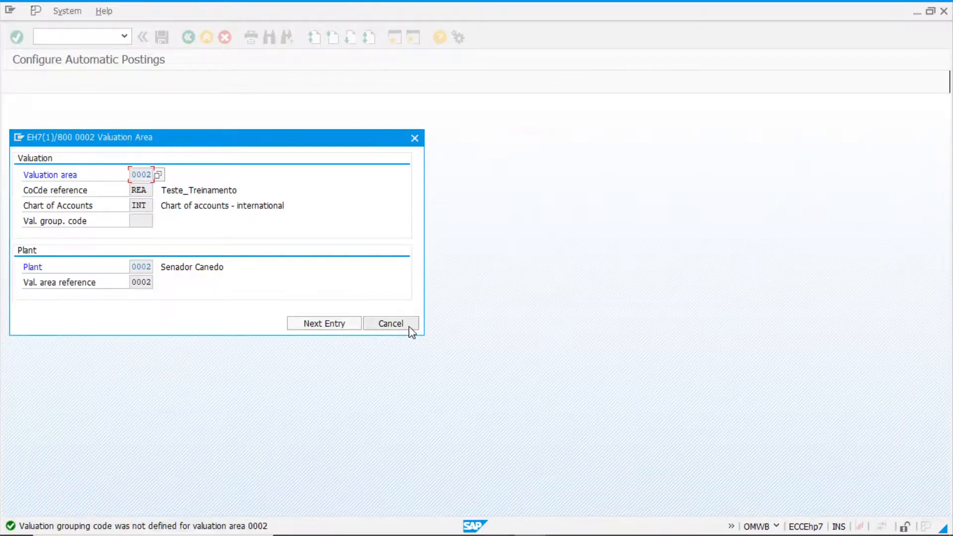
click(412, 327)
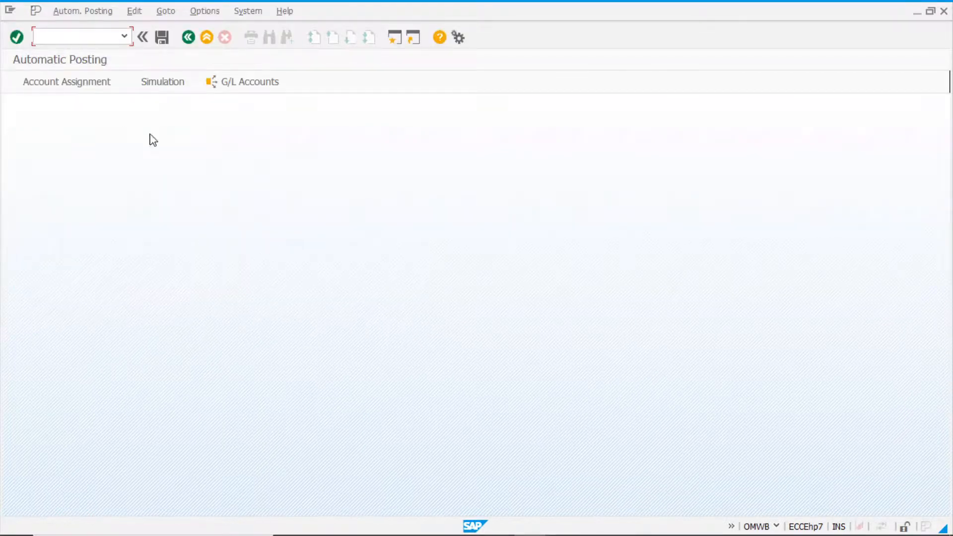
click(105, 89)
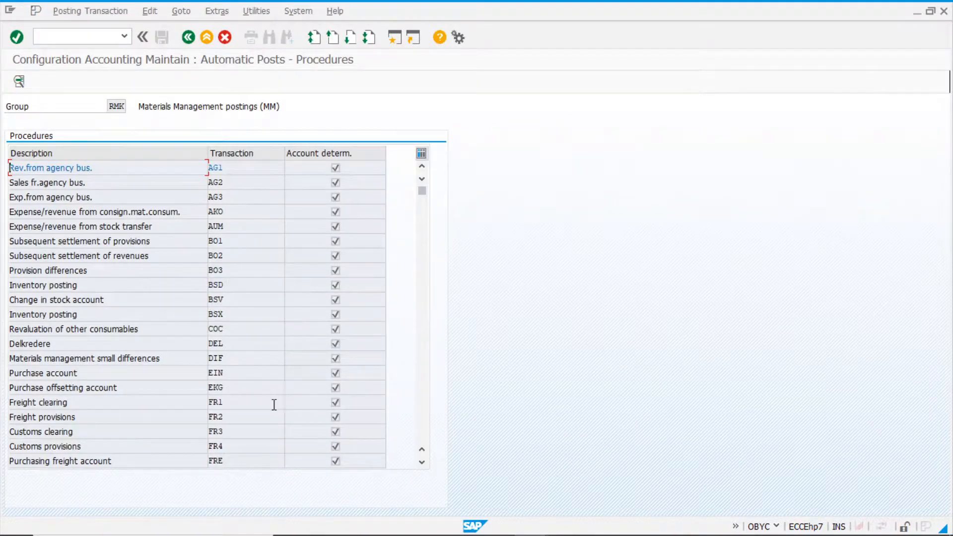
click(420, 426)
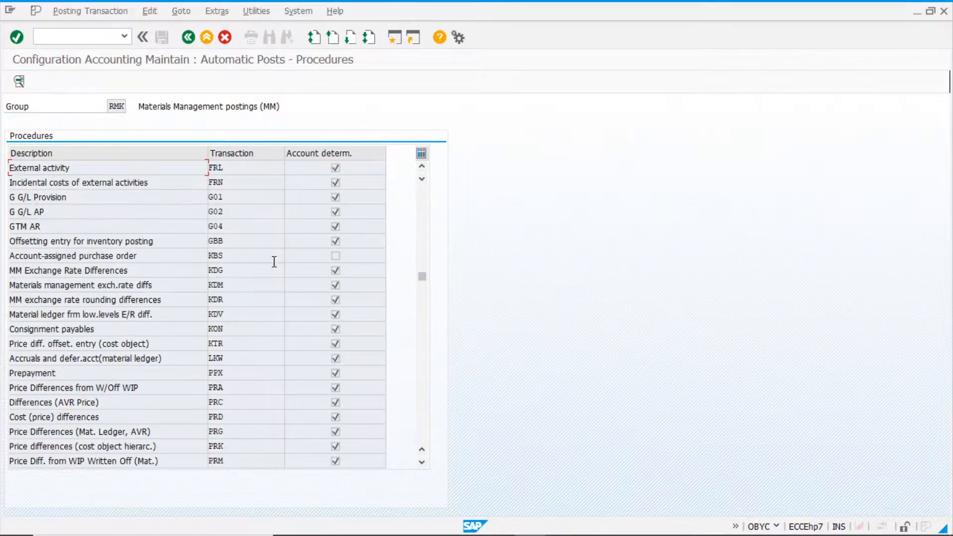
double_click(238, 241)
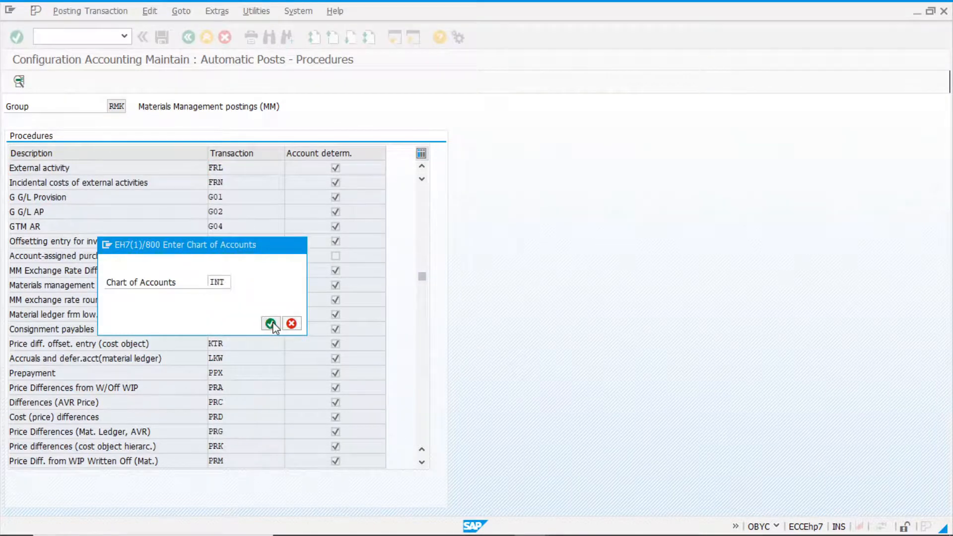
click(271, 324)
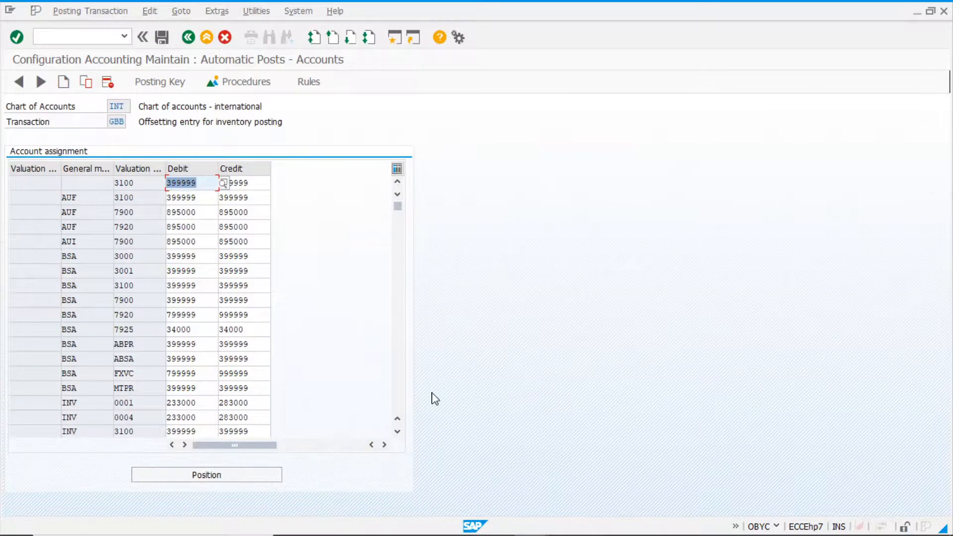
Copy the GBB entry for group 0001, modifier BSA and valuation class 3000, and assign the copy to valuation group Z001
click(402, 408)
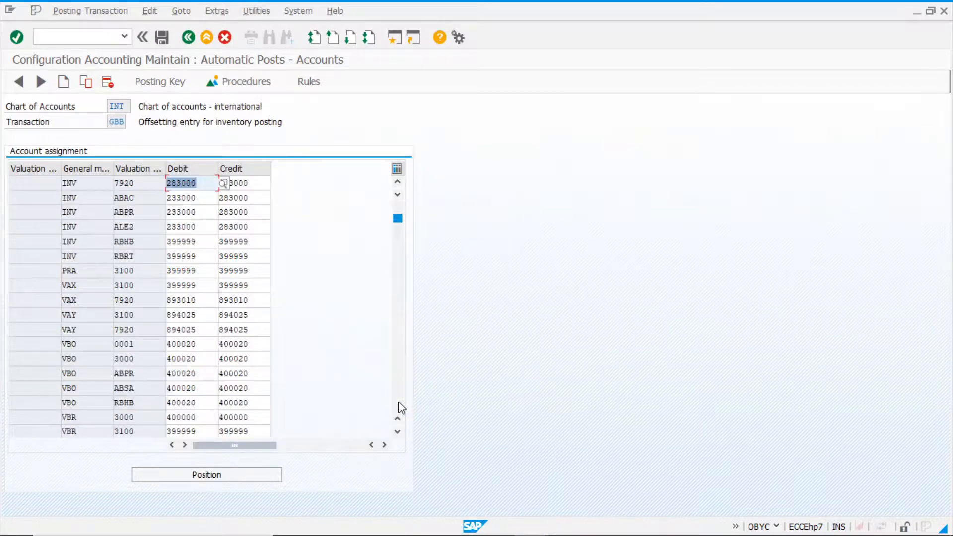
click(402, 408)
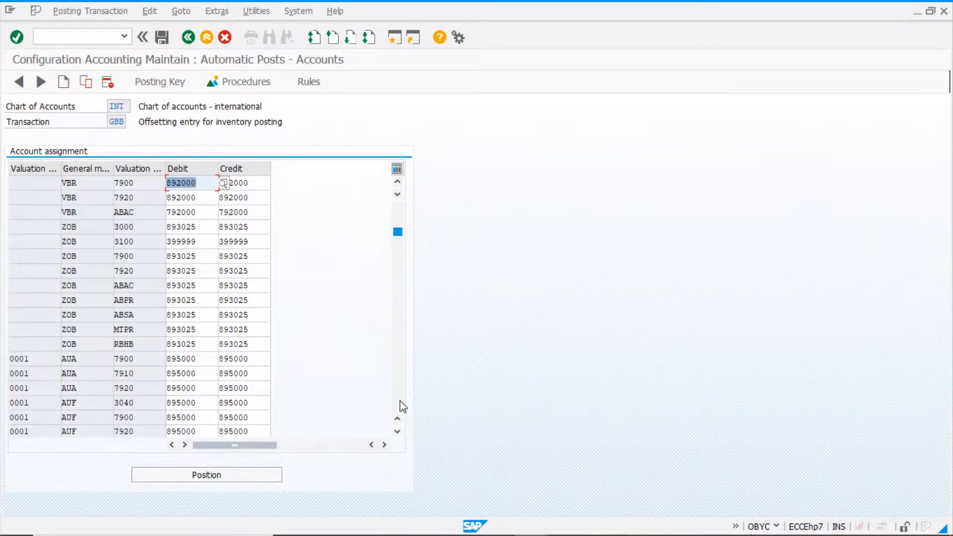
click(403, 408)
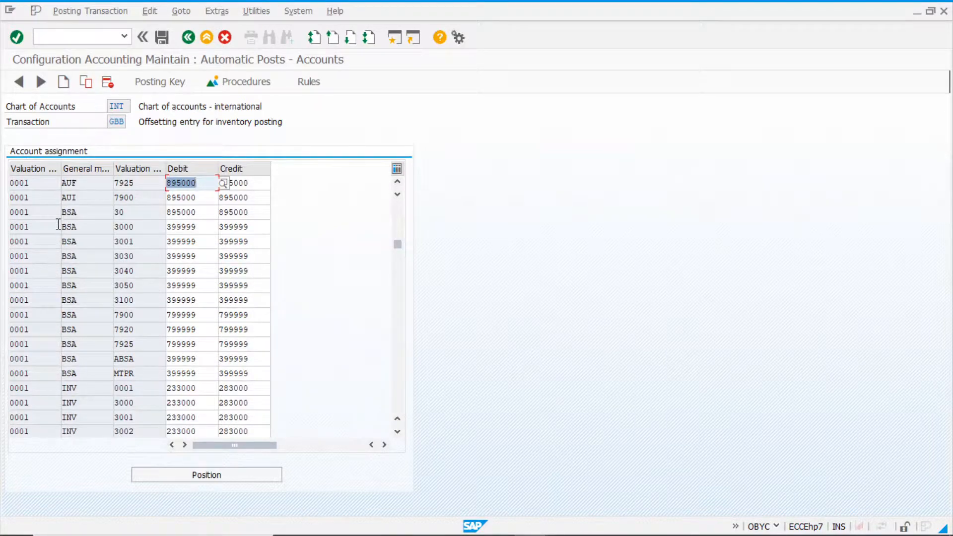
click(148, 228)
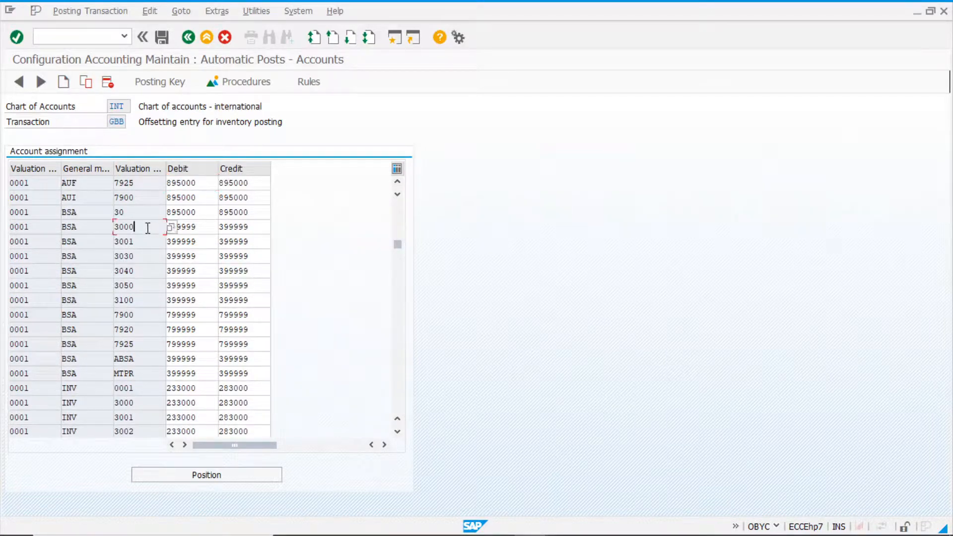
click(48, 231)
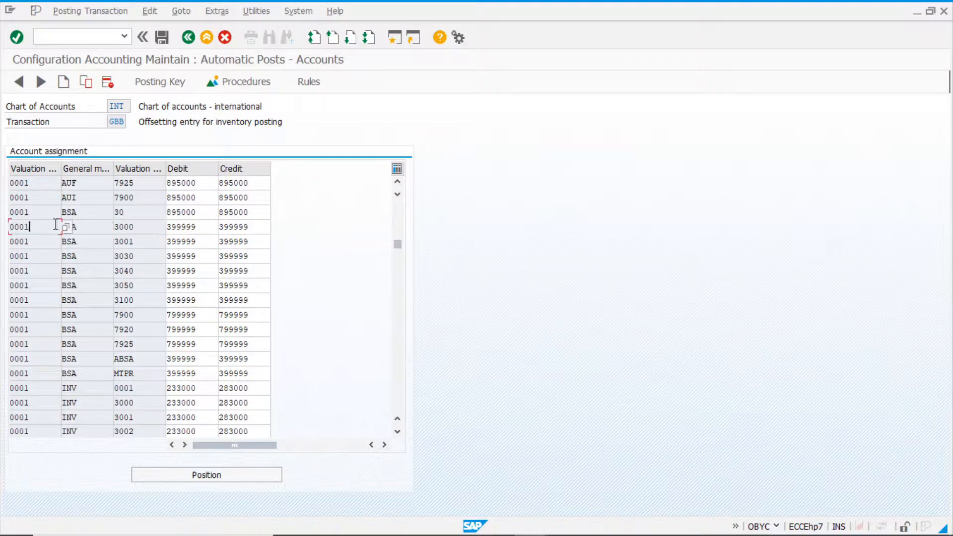
click(87, 82)
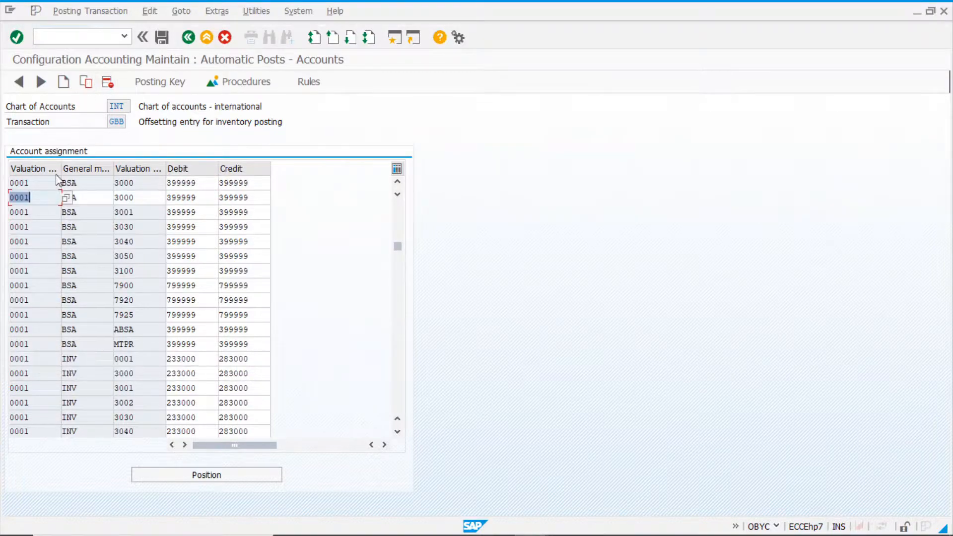
text(z)
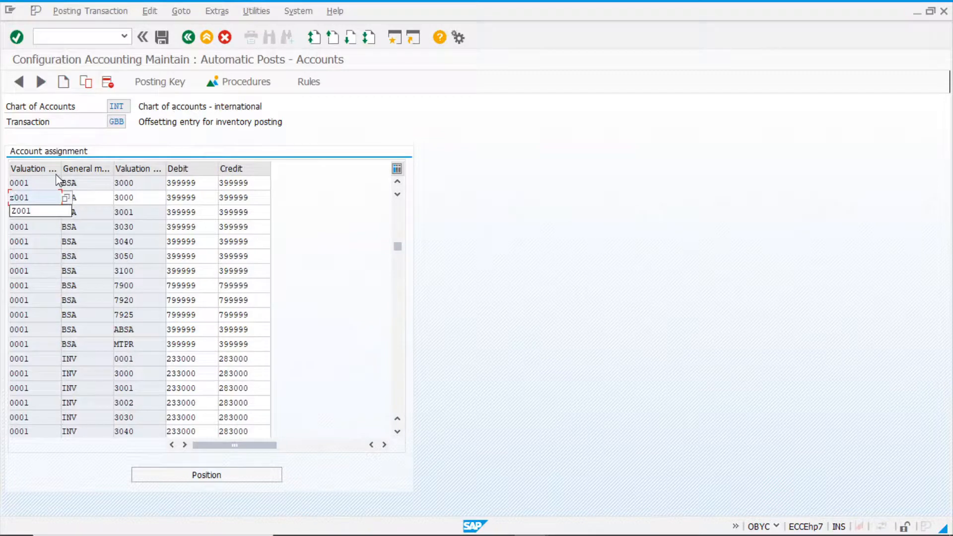
click(30, 211)
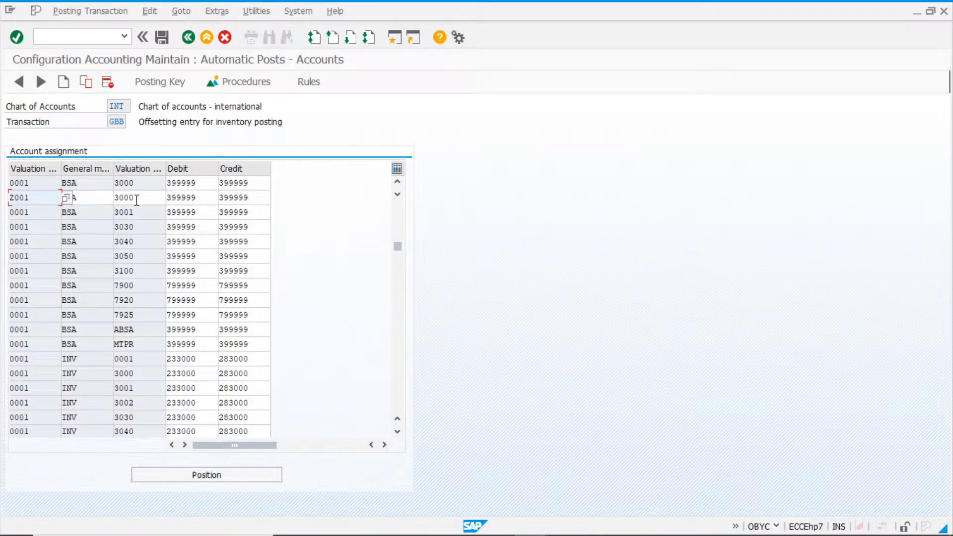
Set both the debit and credit accounts of the Z001 BSA 3000 entry to 799999
click(201, 199)
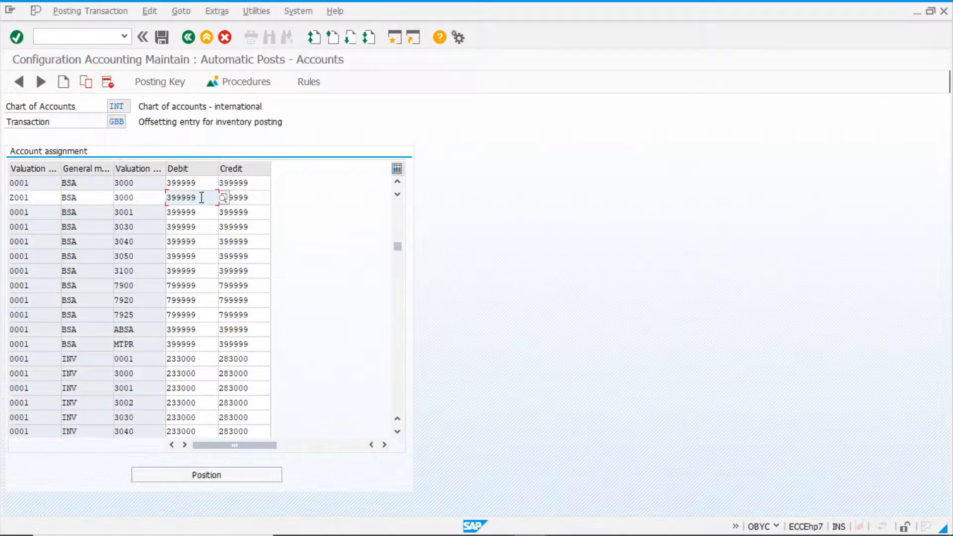
click(204, 285)
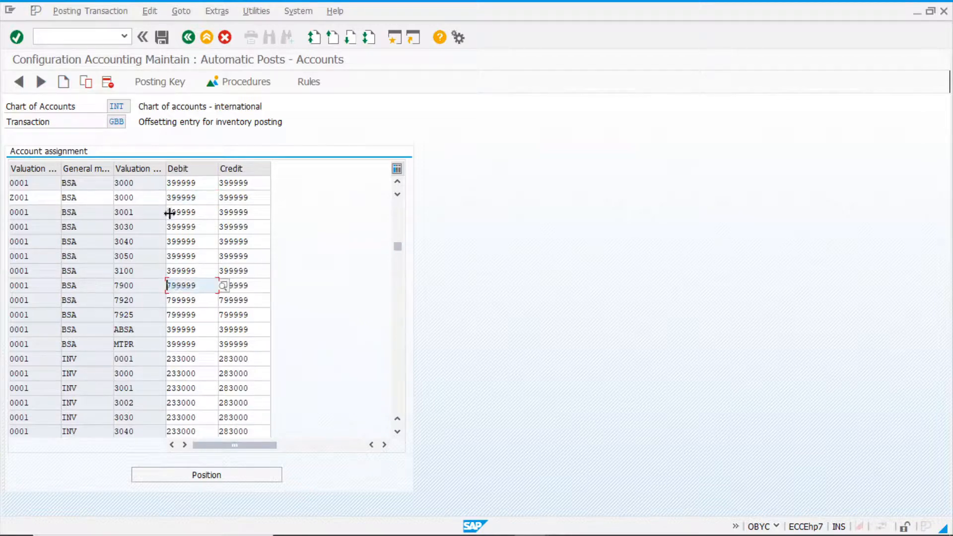
drag(204, 197, 80, 205)
key(ctrl+v)
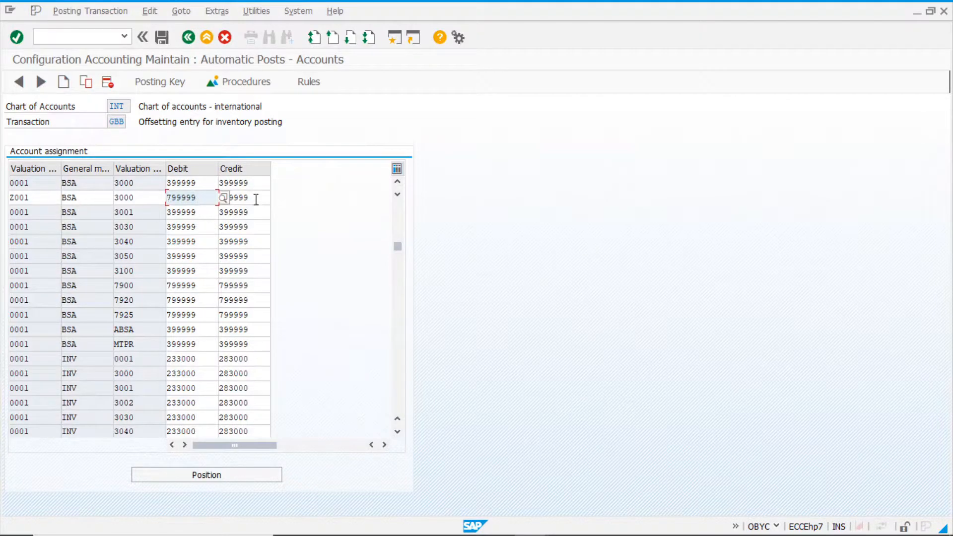
drag(256, 200, 121, 201)
key(ctrl+v)
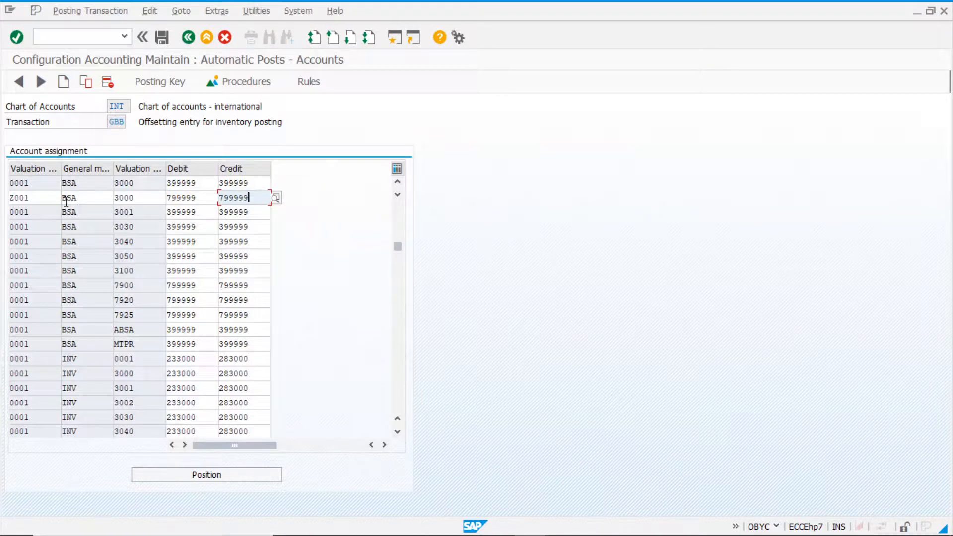
Switch to the Excel workbook and set the GBB-BSA account for plant 1100 to 799999
click(462, 530)
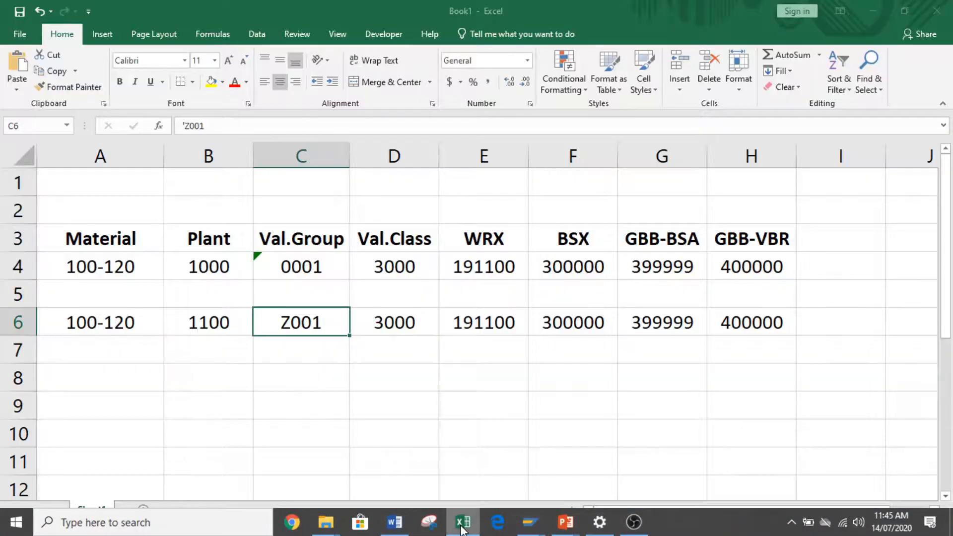
click(662, 324)
text(799999)
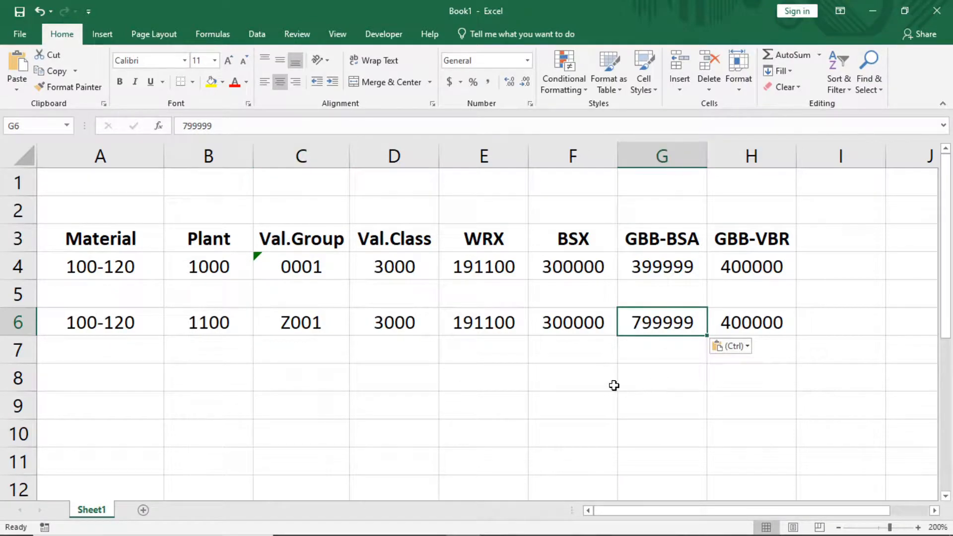
Switch back to SAP and save the GBB account assignment changes under the proposed customizing request
key(alt+Tab)
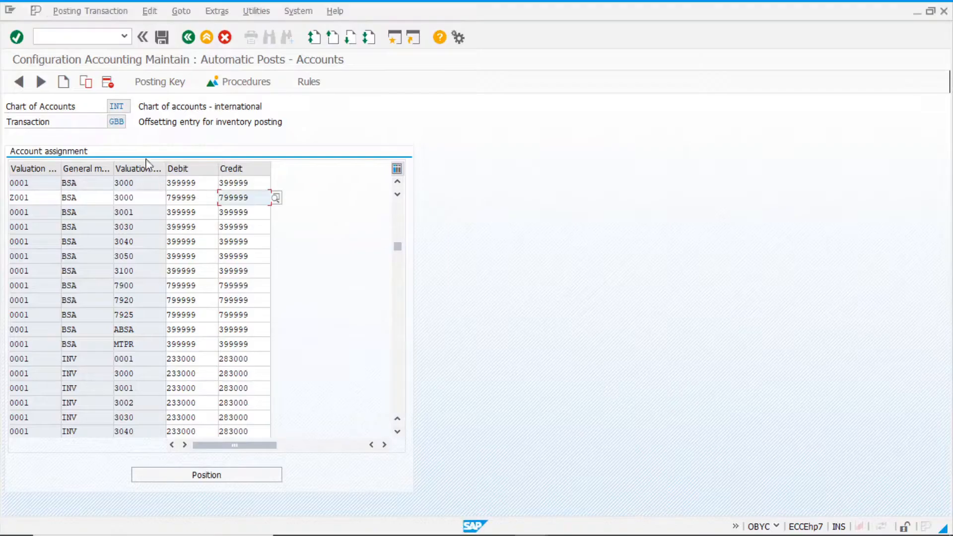
click(162, 37)
click(149, 232)
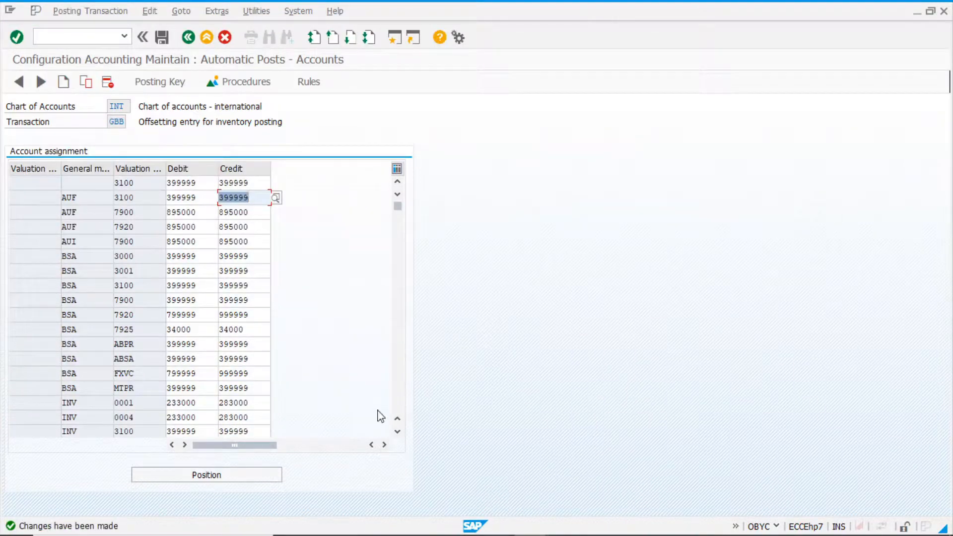
Copy the GBB entry for group 0001, modifier VBR and valuation class 3000, and assign the copy to valuation group Z001
click(399, 405)
click(400, 408)
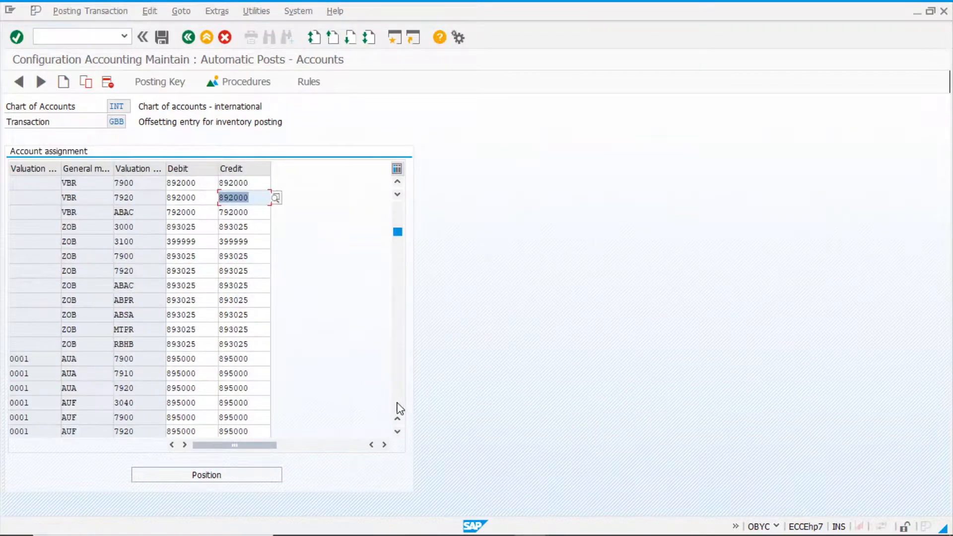
click(400, 408)
click(400, 408)
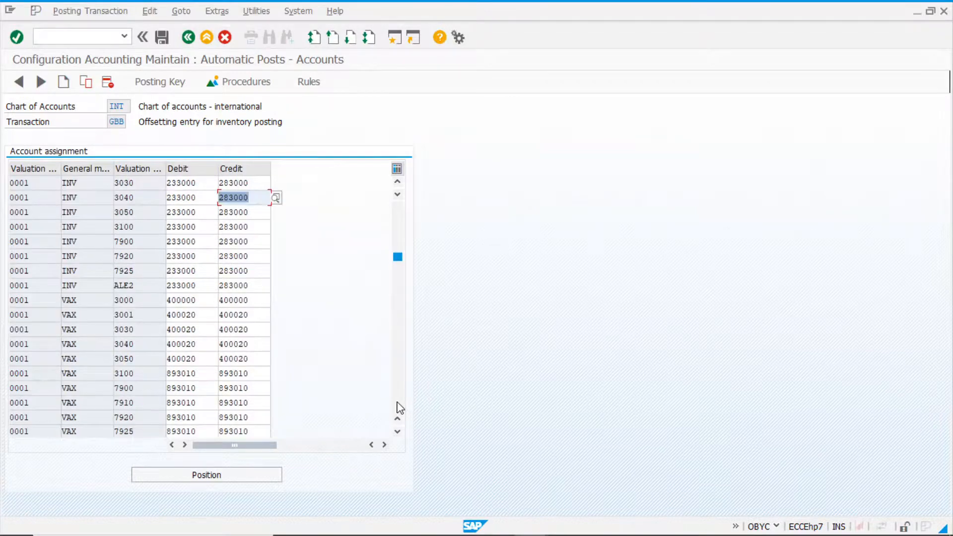
click(400, 407)
click(400, 408)
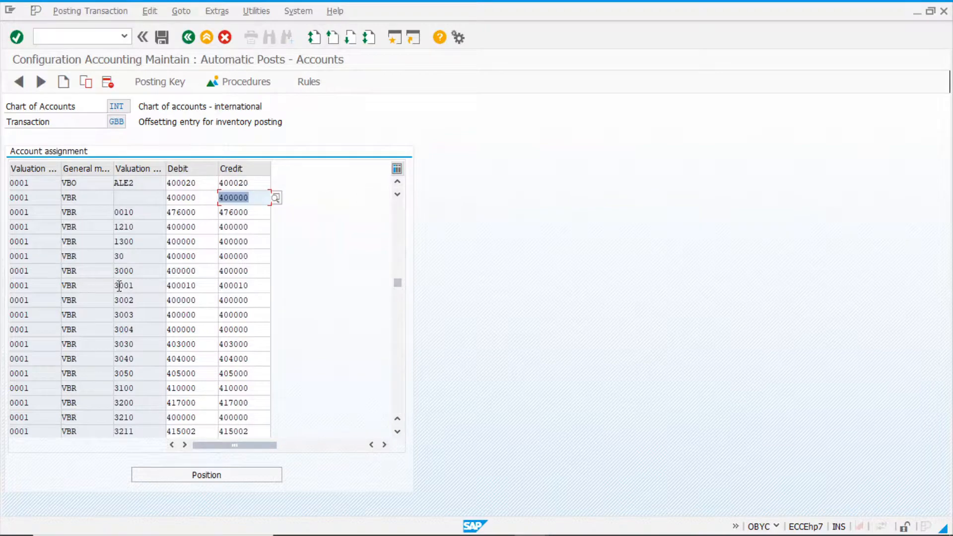
click(139, 272)
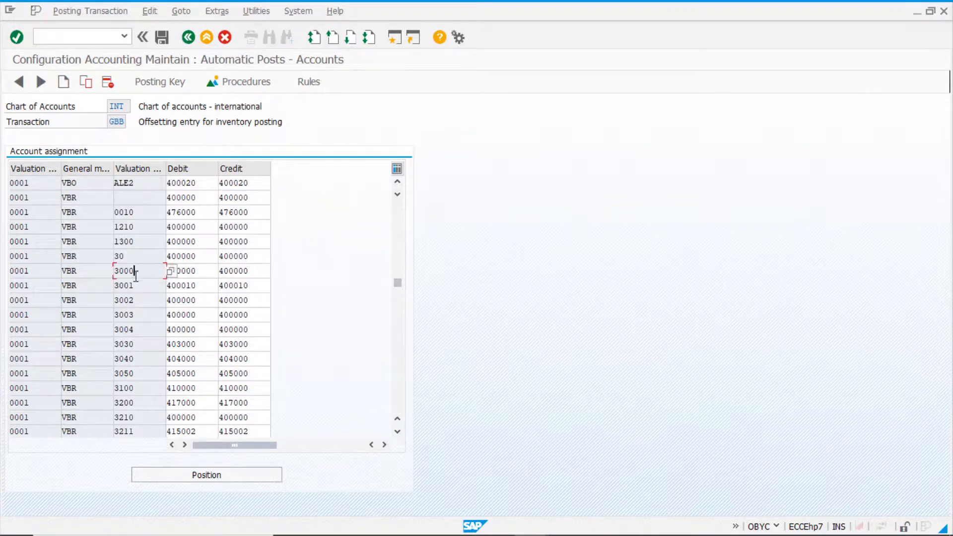
click(86, 82)
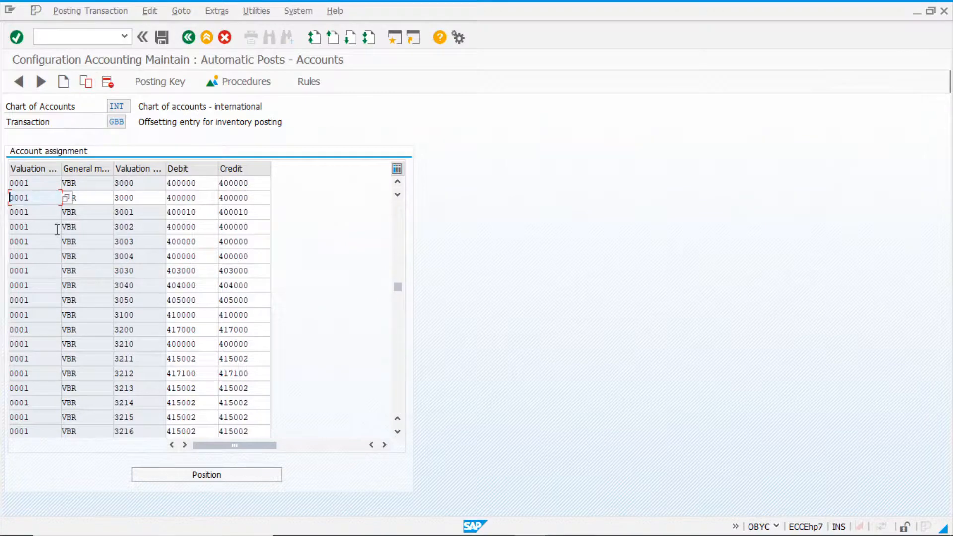
text(z)
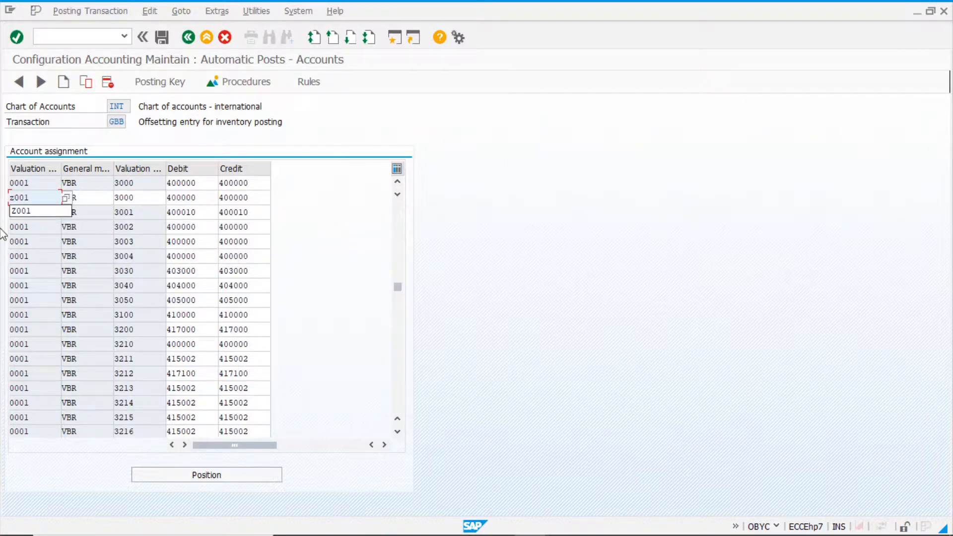
click(39, 212)
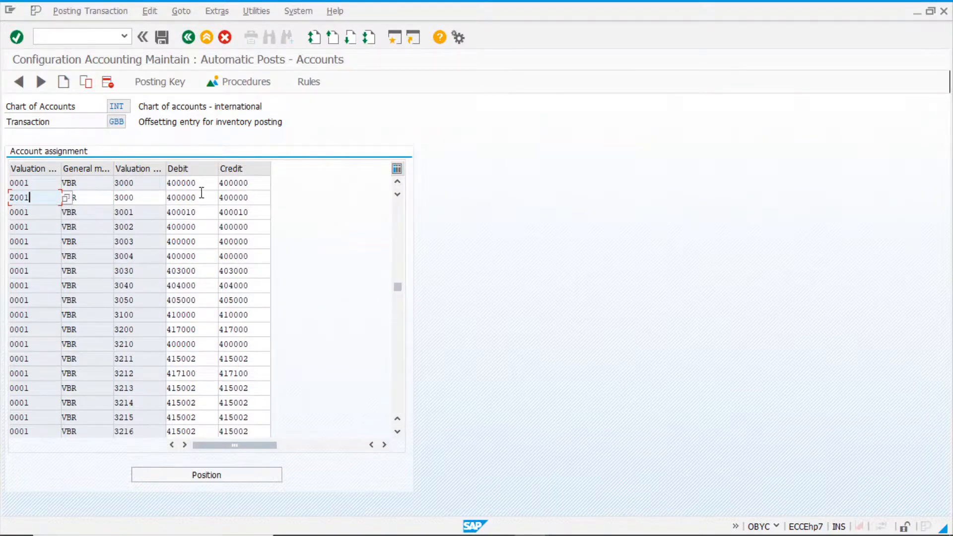
Set both the debit and credit accounts of the Z001 VBR 3000 entry to 400010
double_click(203, 212)
key(ctrl+c)
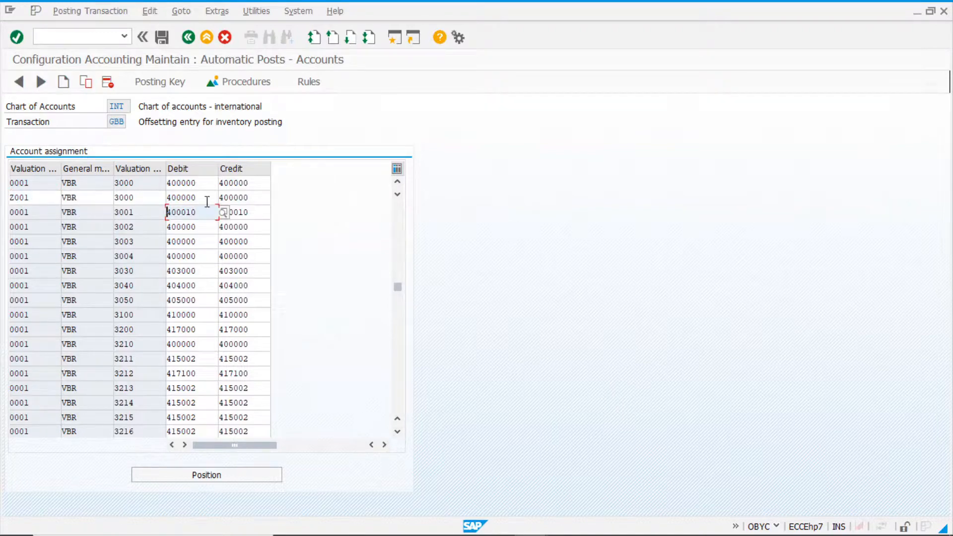
double_click(211, 197)
key(ctrl+v)
double_click(261, 199)
key(ctrl+v)
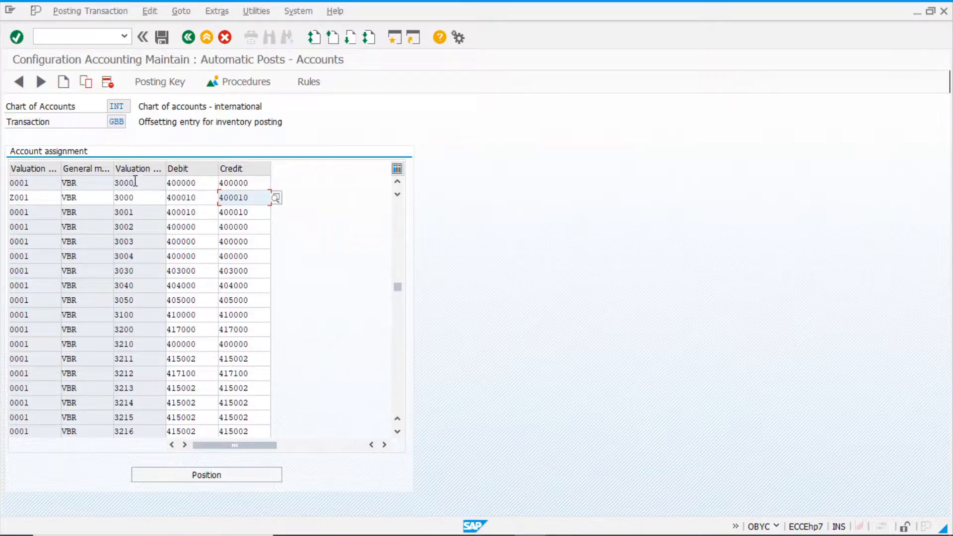
Switch to the Excel workbook and set the GBB-VBR account for plant 1100 to 400010
key(alt+Tab)
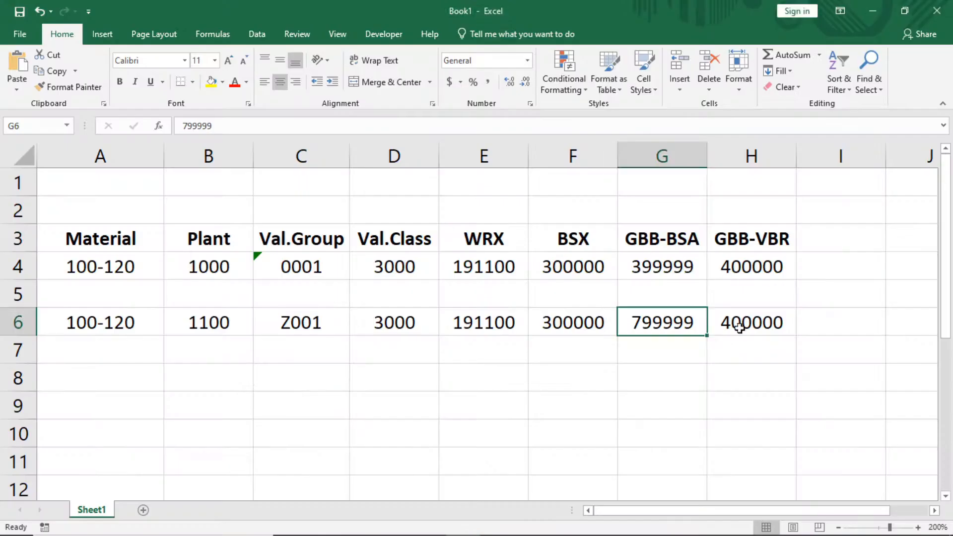
click(740, 328)
key(ctrl+v)
Switch back to SAP and save the new GBB-VBR account assignment for valuation group Z001
key(alt+Tab)
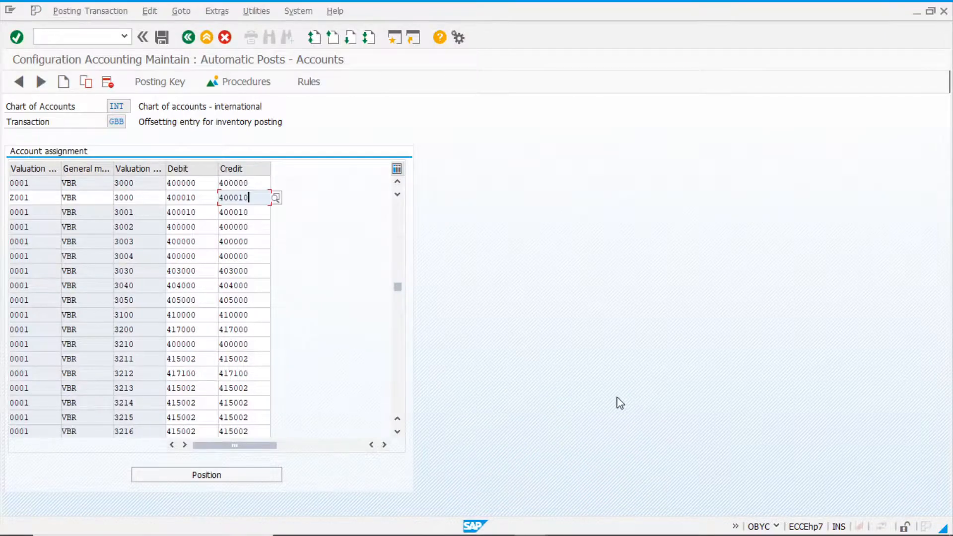
click(162, 38)
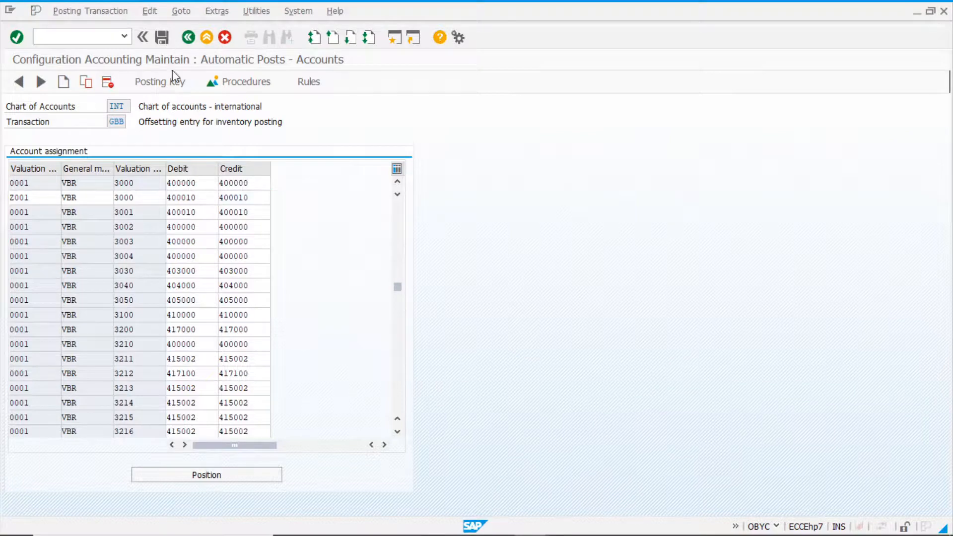
click(149, 230)
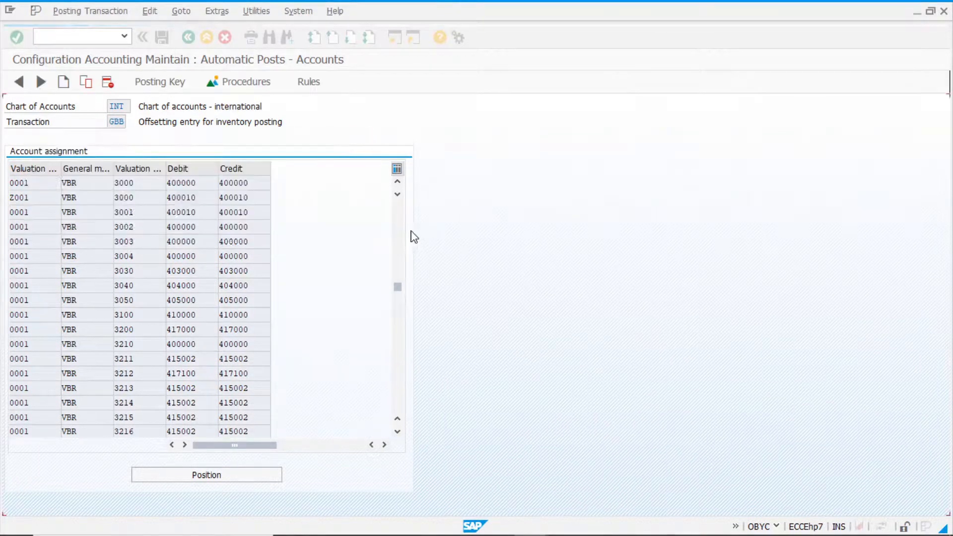
Review the debit and credit accounts of the Z001 entries for modifiers BSA and VBR in the GBB account assignments
scroll(410, 406, down, 6)
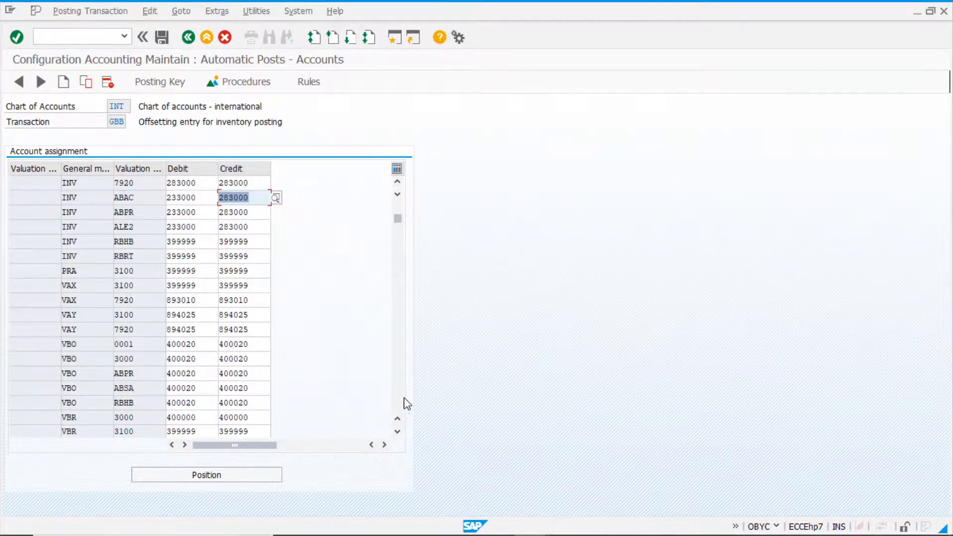
scroll(405, 404, down, 6)
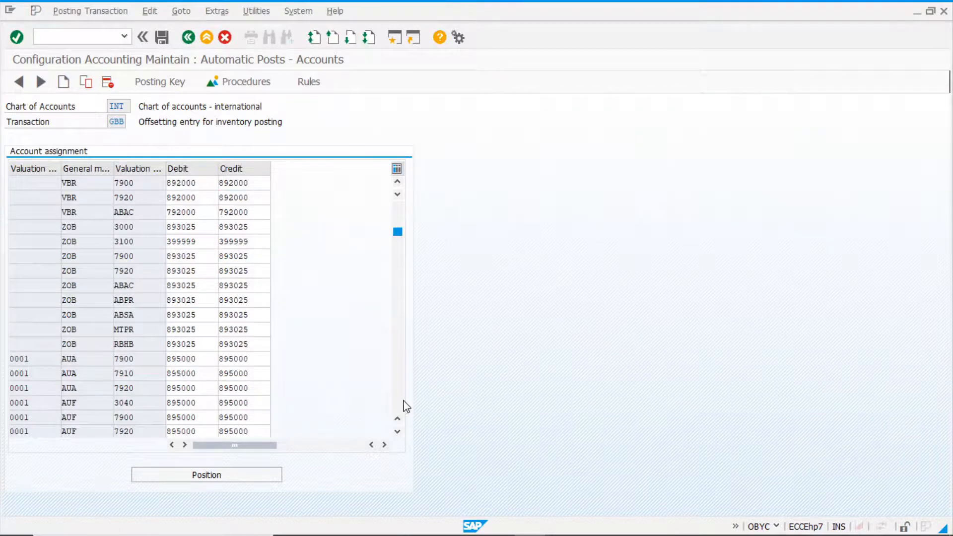
scroll(405, 404, down, 6)
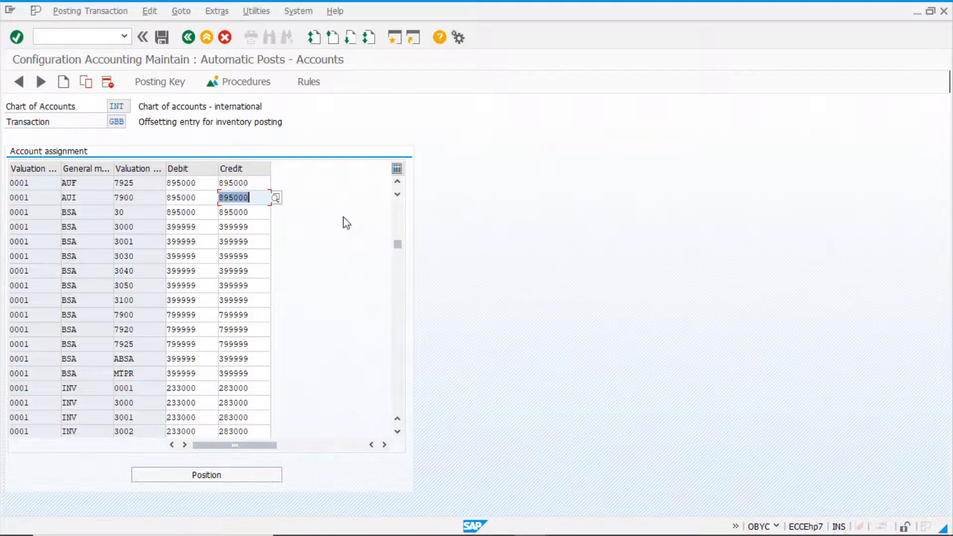
drag(398, 251, 404, 408)
click(399, 221)
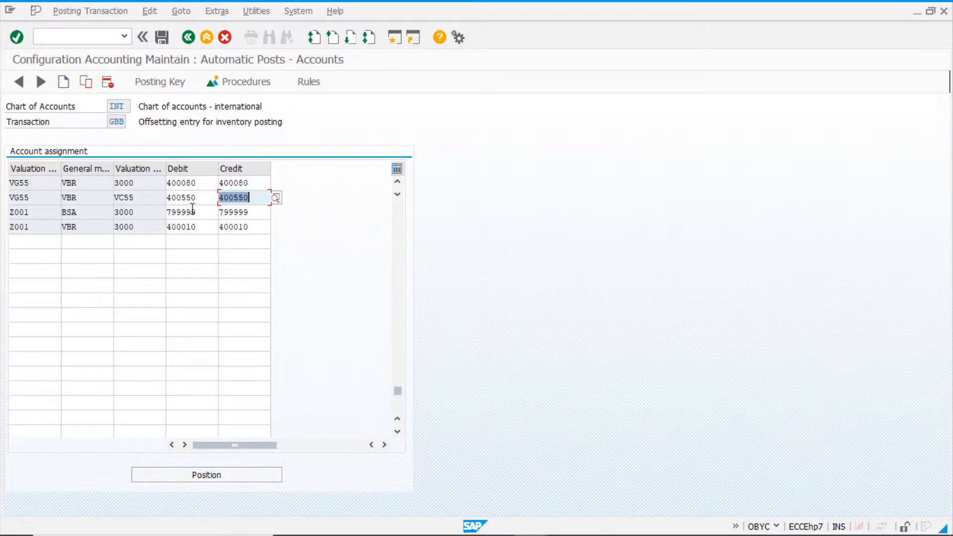
click(253, 212)
click(207, 218)
click(256, 226)
click(205, 226)
click(85, 214)
click(88, 228)
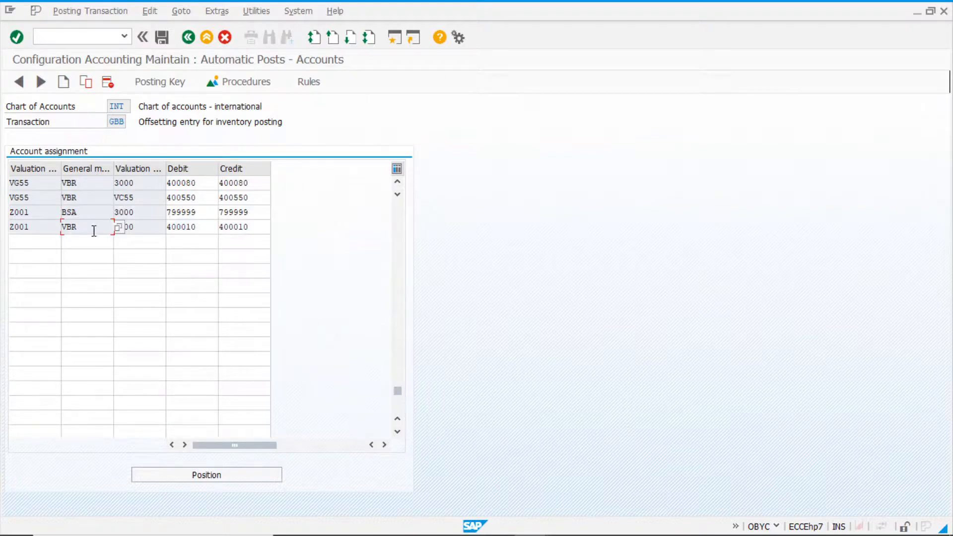
Leave the automatic posting configuration and return to the IMG structure
click(188, 38)
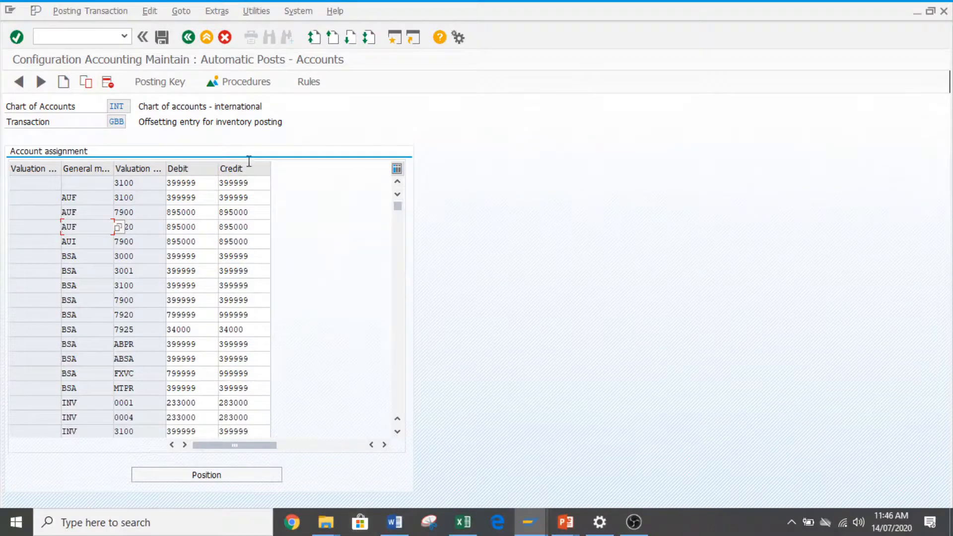
click(188, 38)
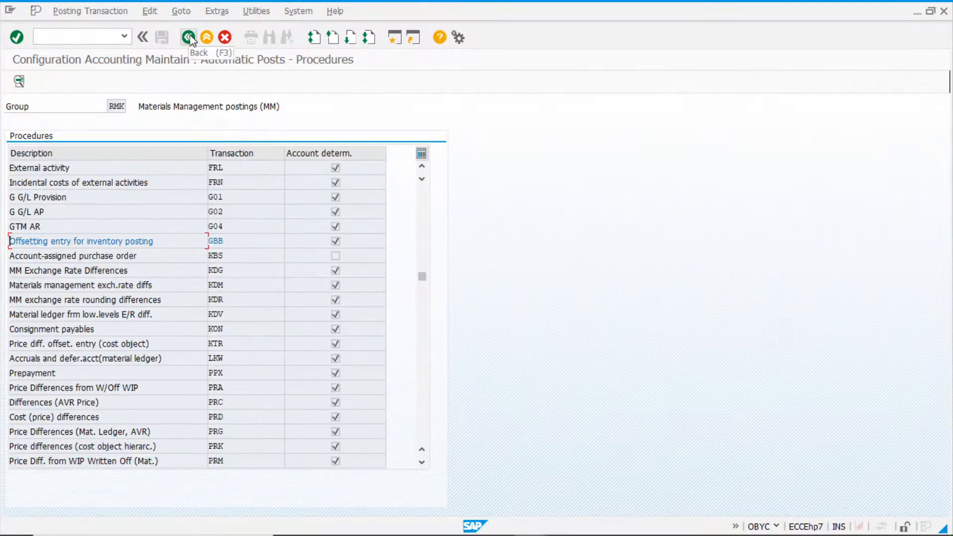
click(188, 38)
click(189, 38)
Switch to the SAP Easy Access session and start the goods movement transaction MIGO
mouse_move(530, 522)
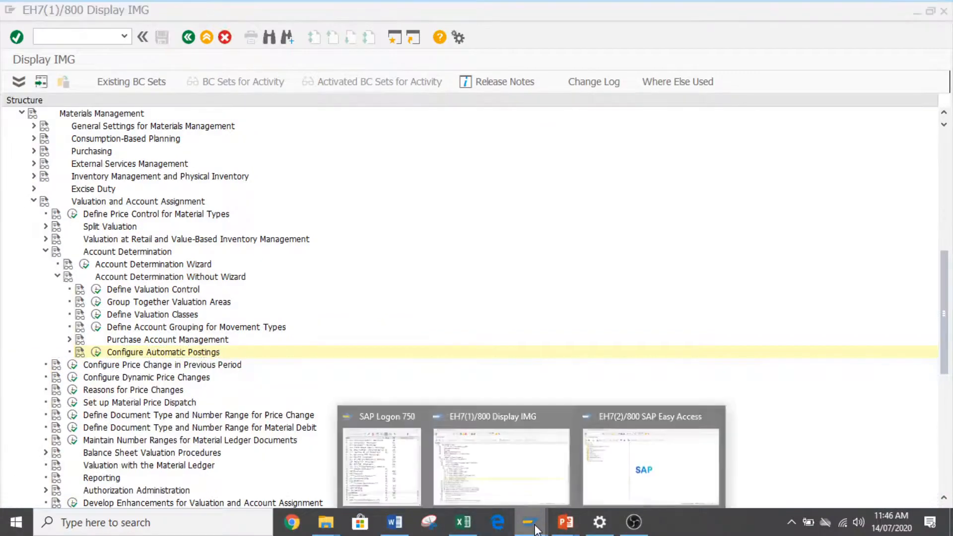
click(648, 484)
click(85, 35)
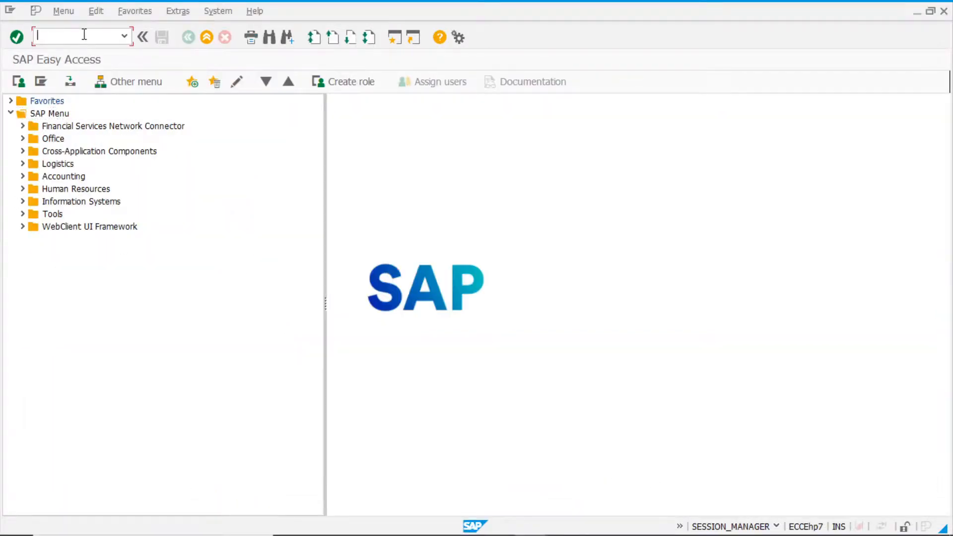
key(Return)
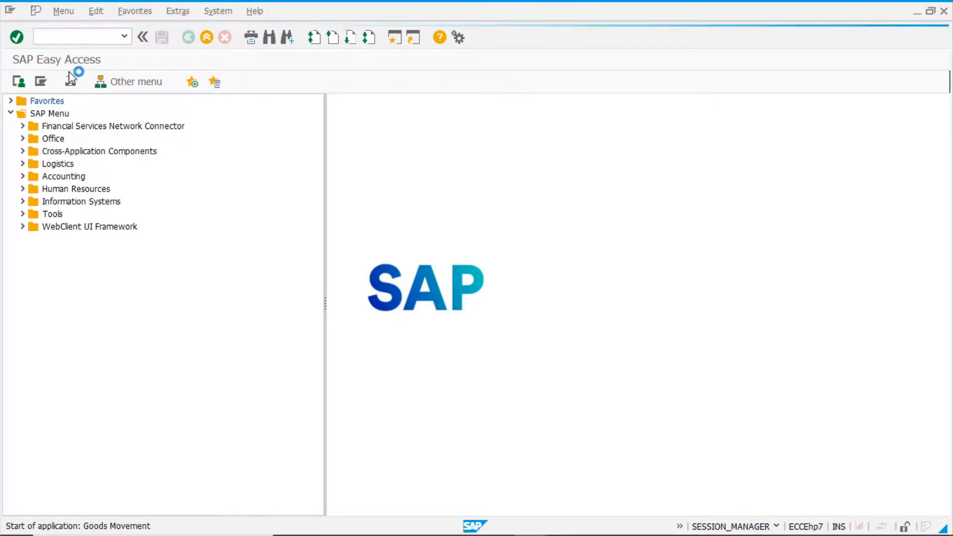
Start an A01 Goods Receipt with reference R10 Other and enter material 100-120 with a quantity of 5
click(87, 107)
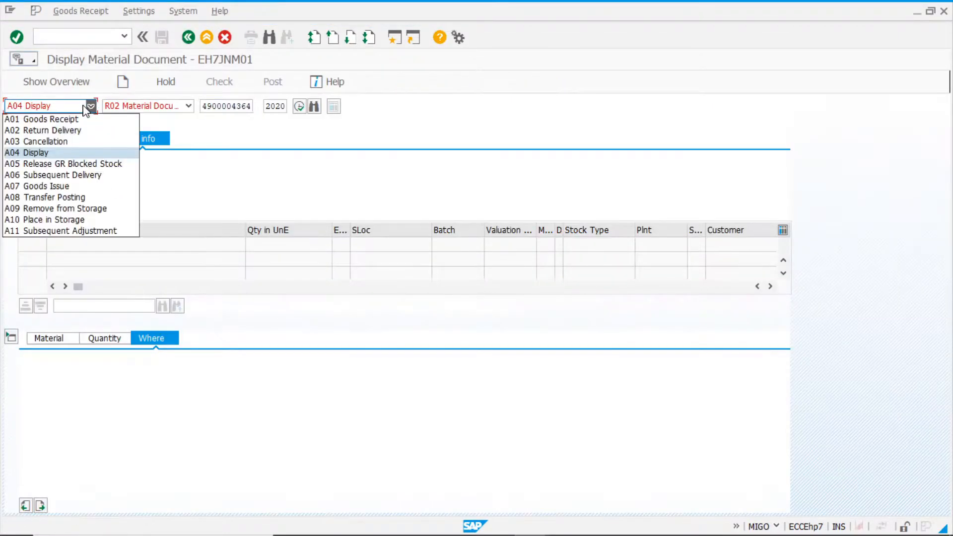
click(72, 121)
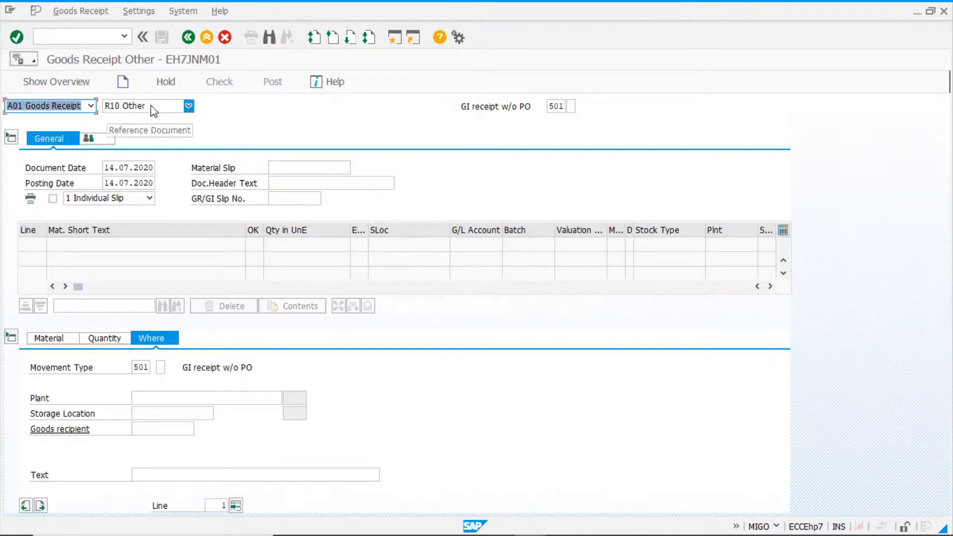
click(55, 339)
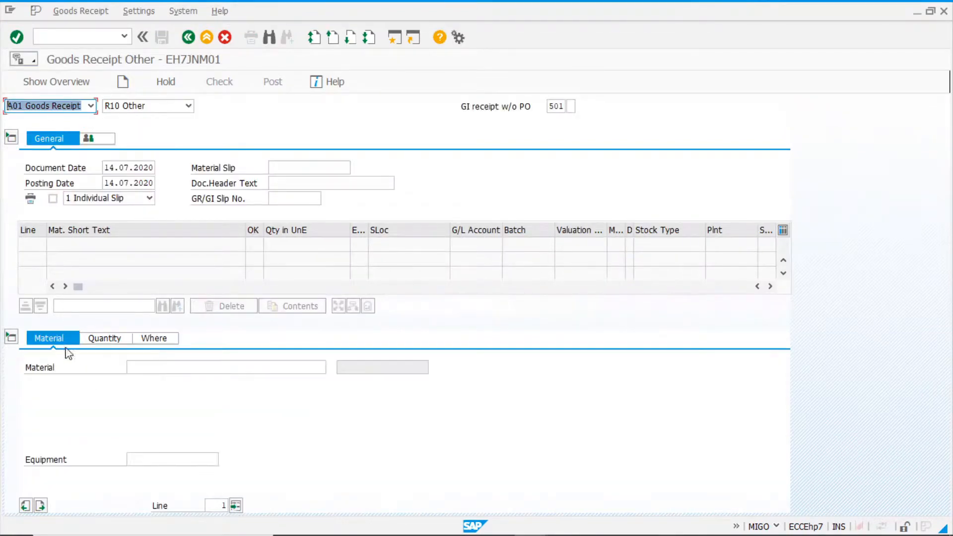
click(145, 368)
text(100-120)
click(115, 340)
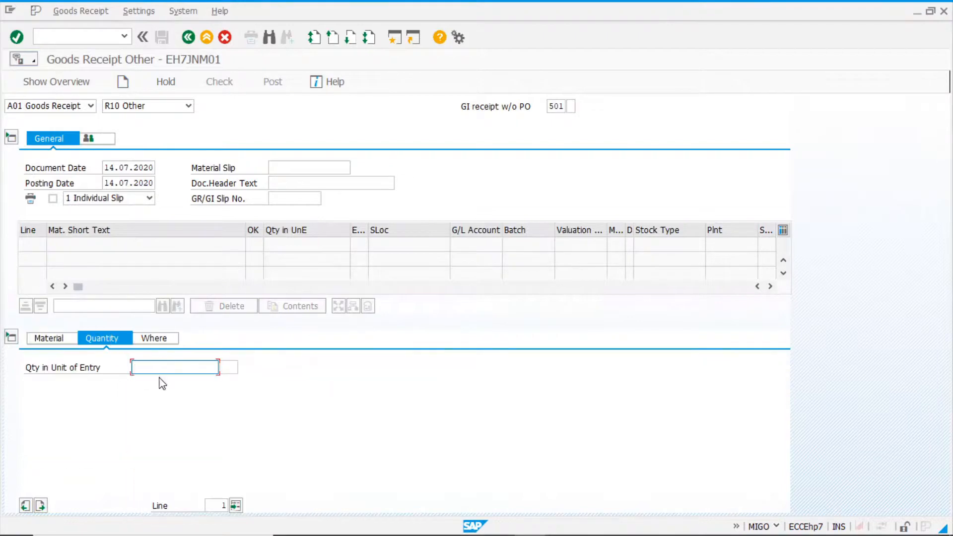
text(5)
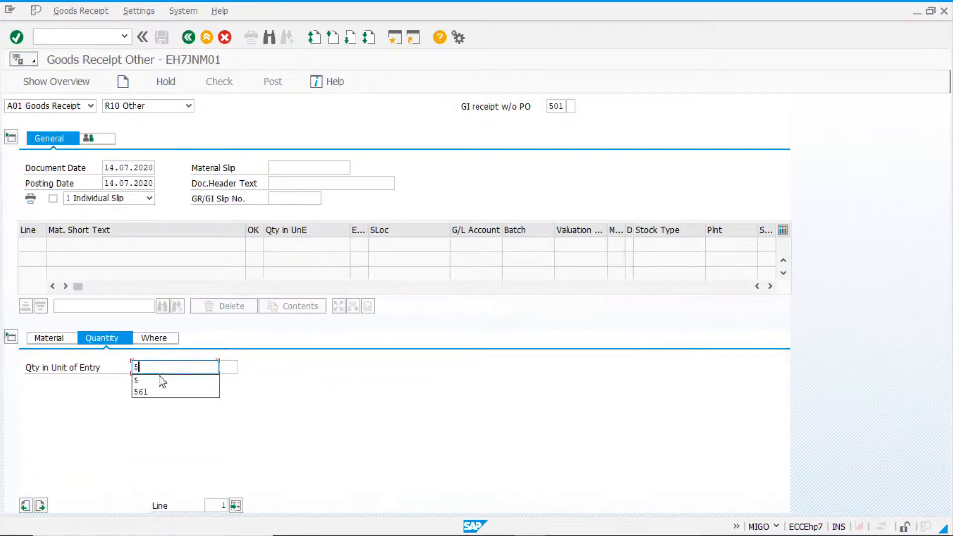
Set movement type 561, plant 1100 and storage location 0001 for the item, and post the goods receipt
click(154, 338)
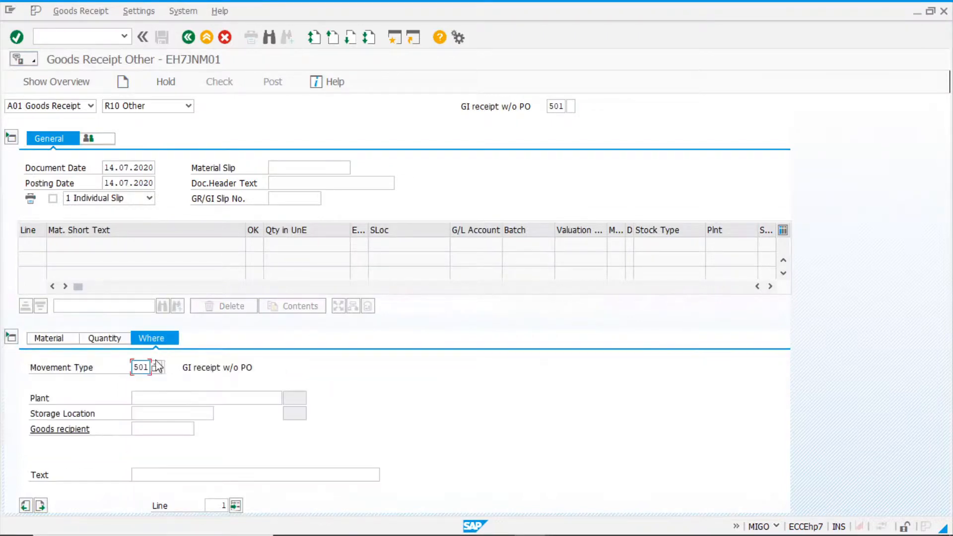
click(151, 397)
text(1100)
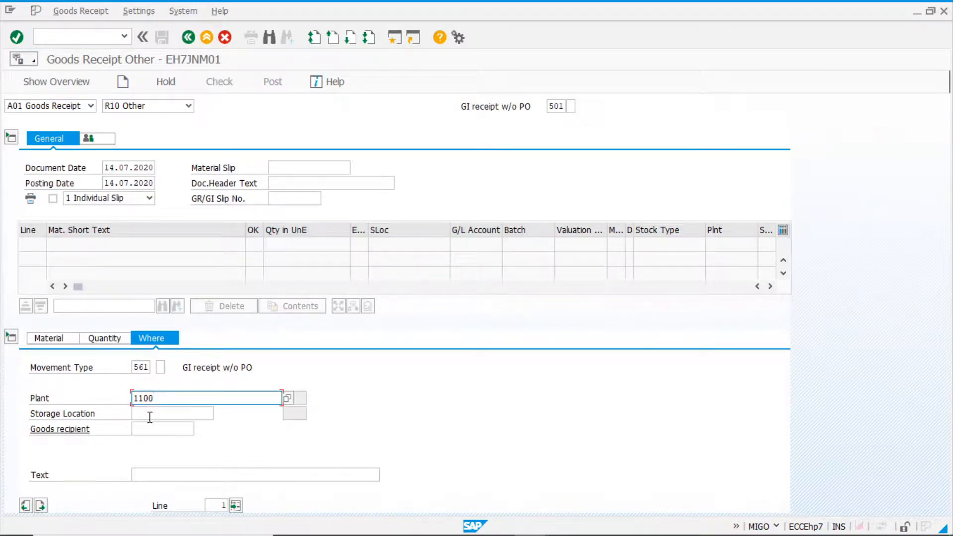
click(149, 416)
text(0001)
key(Return)
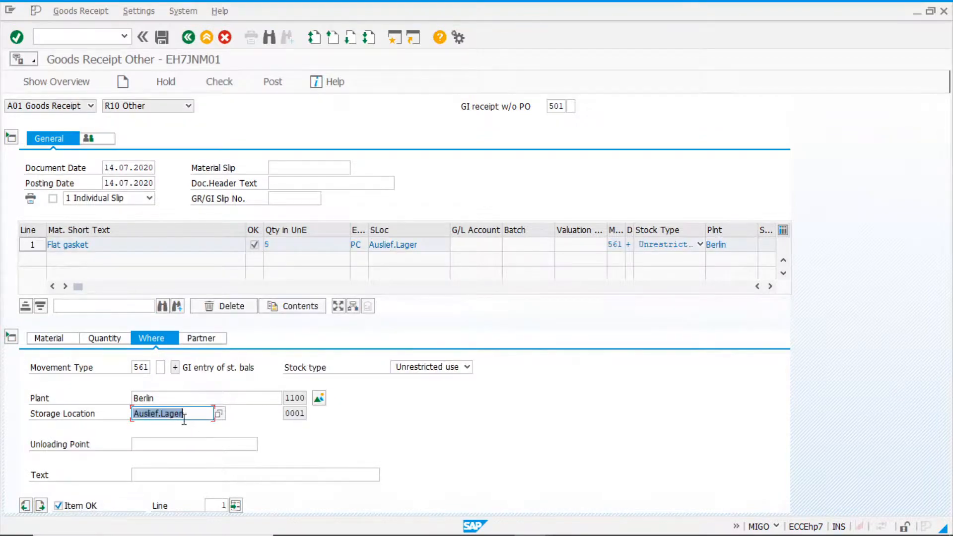
click(272, 83)
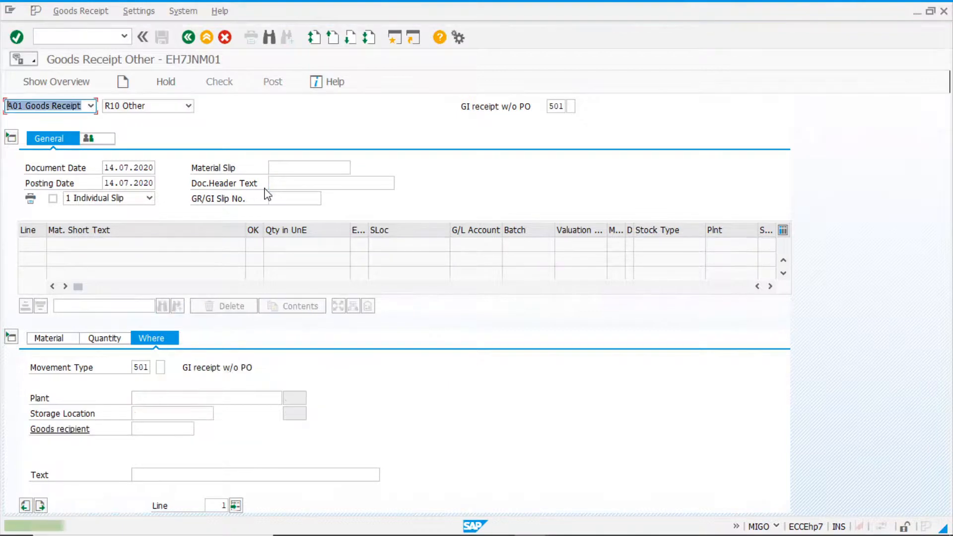
Display the material document just posted for the goods receipt
click(91, 105)
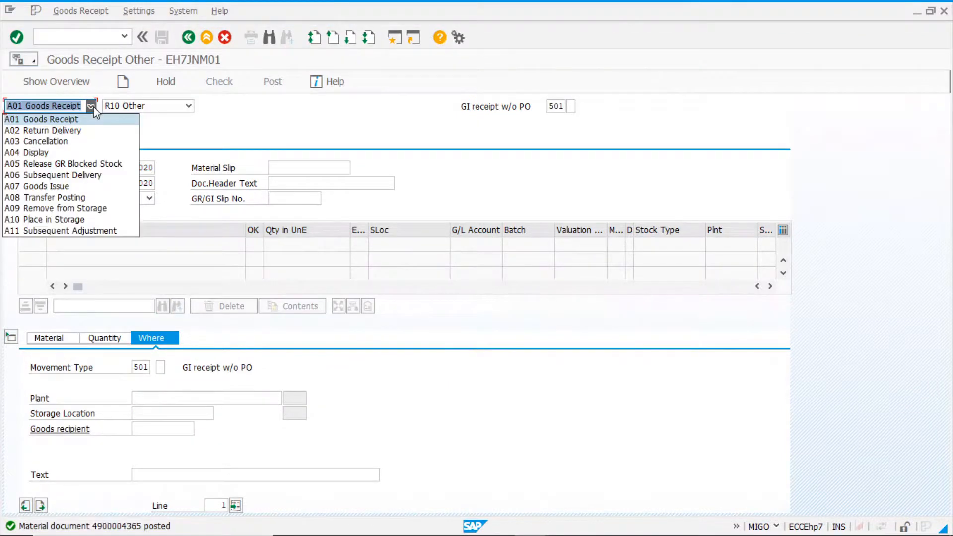
click(62, 149)
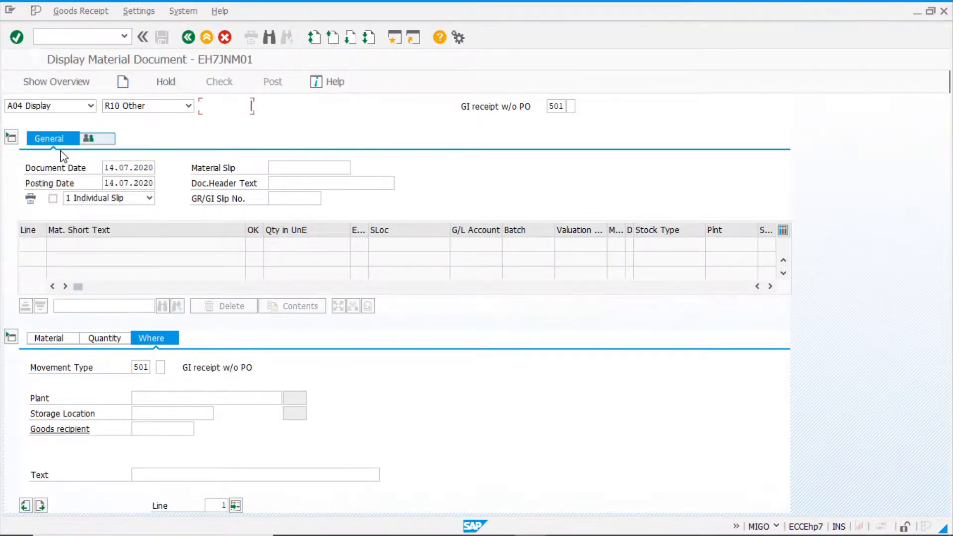
key(Return)
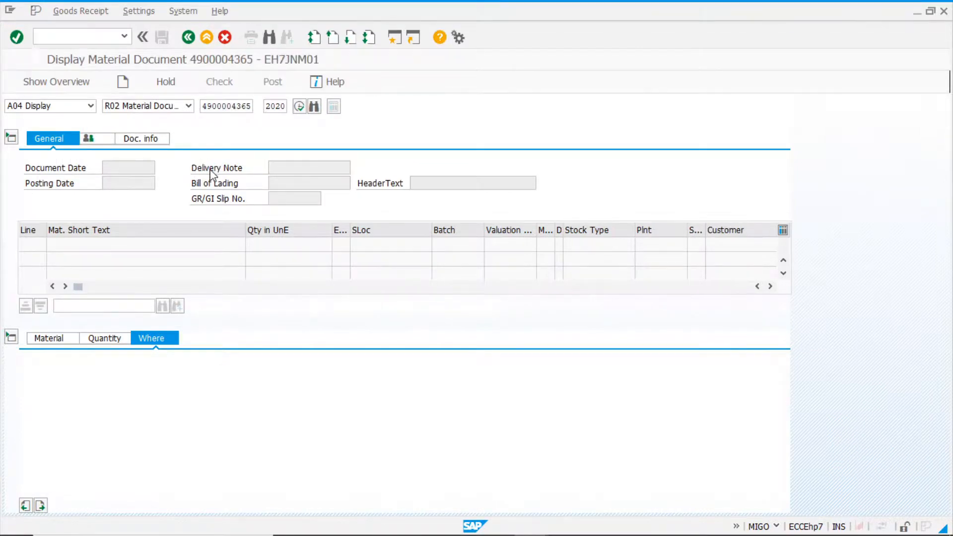
Open the accounting document from the FI documents listed in the material document's Doc. info
click(159, 143)
click(439, 169)
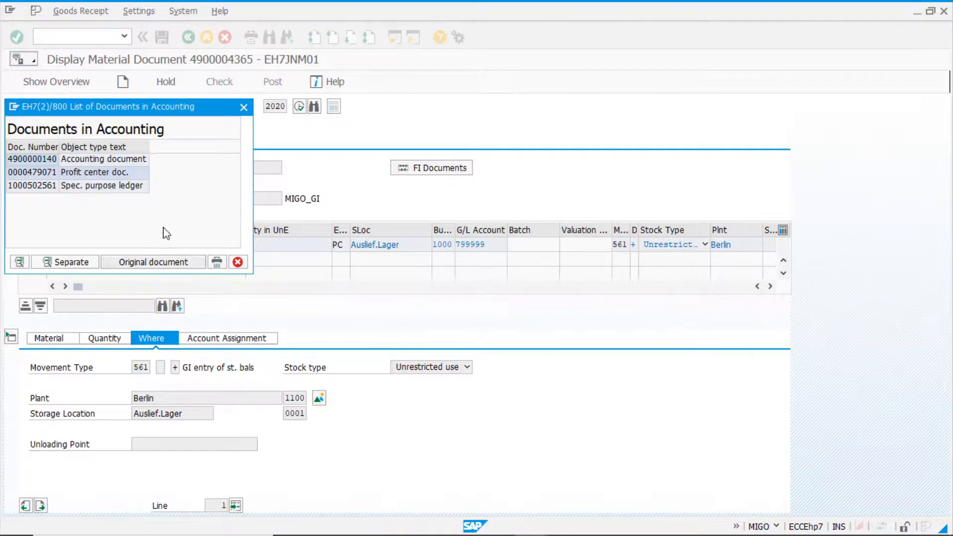
double_click(144, 160)
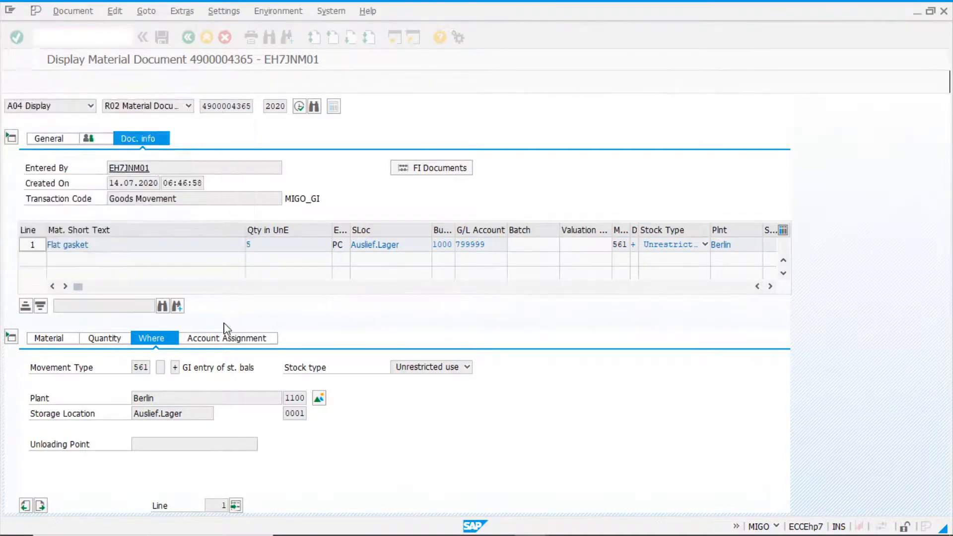
drag(109, 216, 162, 216)
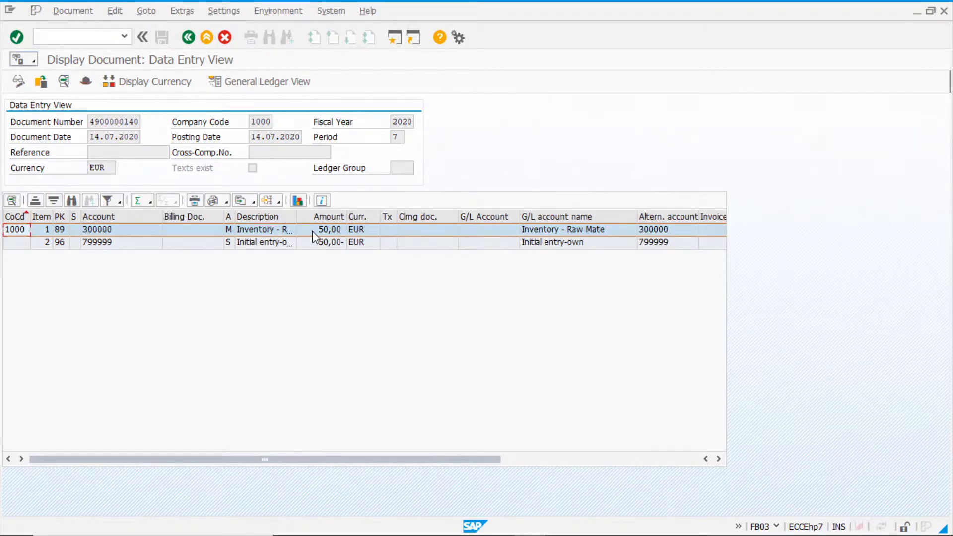
Compare the account on the accounting document's inventory line with the BSX account for plant 1100 in the Excel table
click(109, 230)
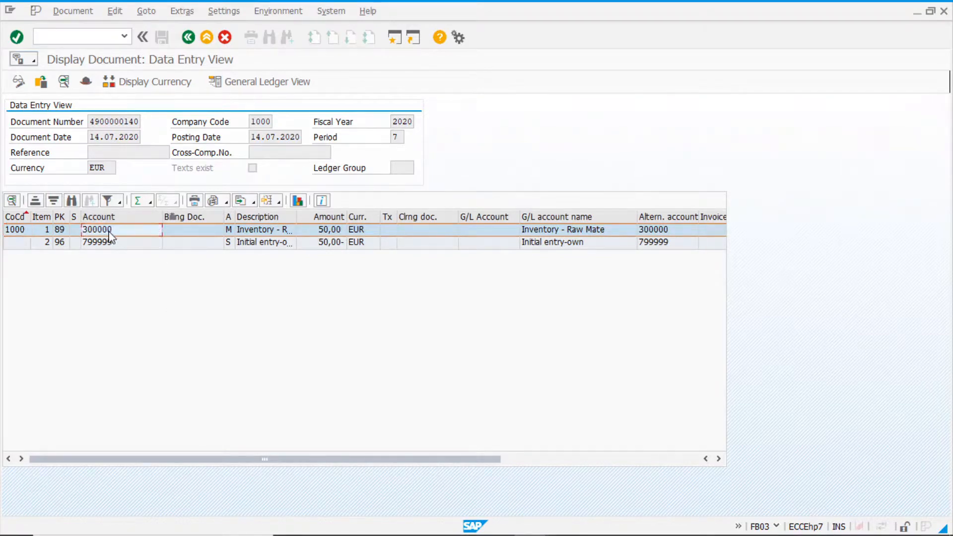
key(alt+Tab)
key(Tab)
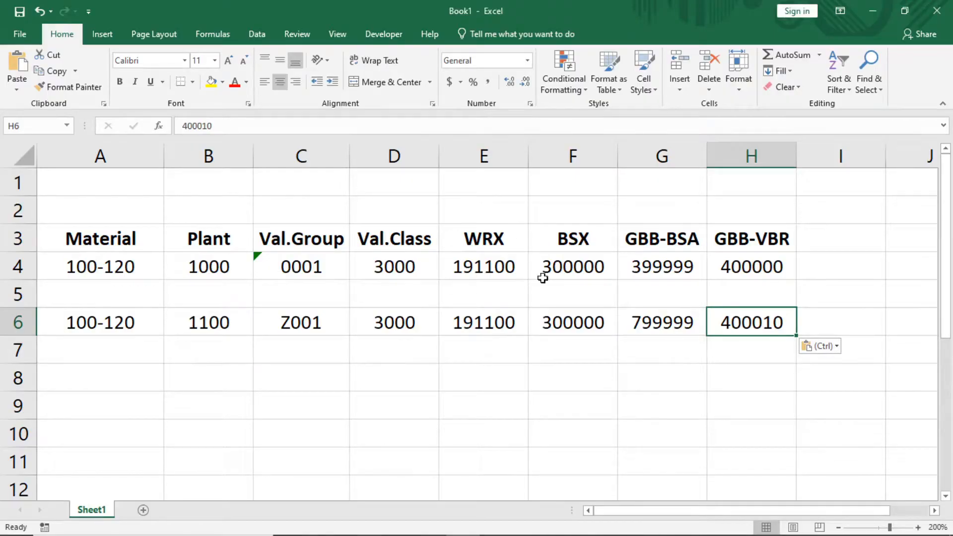
click(574, 324)
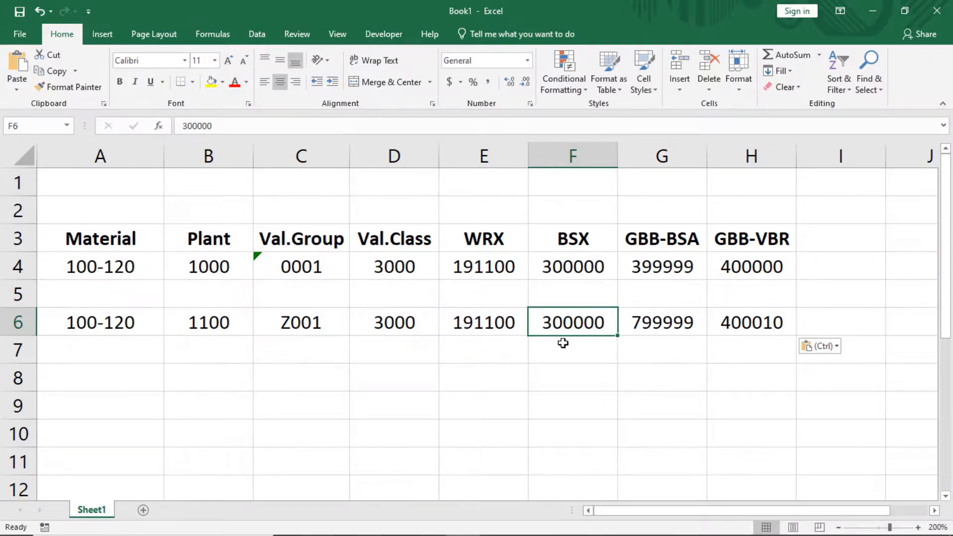
key(ctrl+c)
key(alt+Tab)
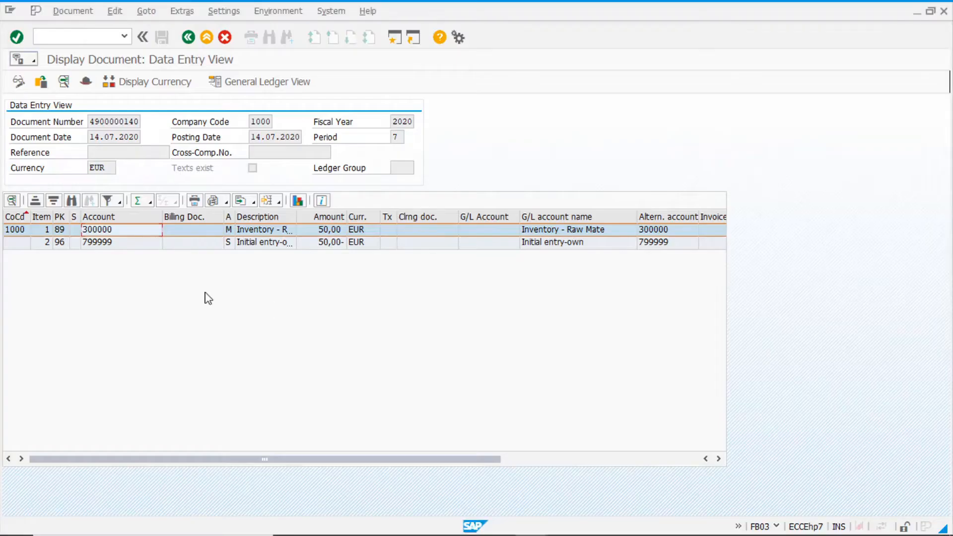
Compare the initial entry line's account with the GBB-BSA account for plant 1100 in Excel, and close the accounting document
click(104, 243)
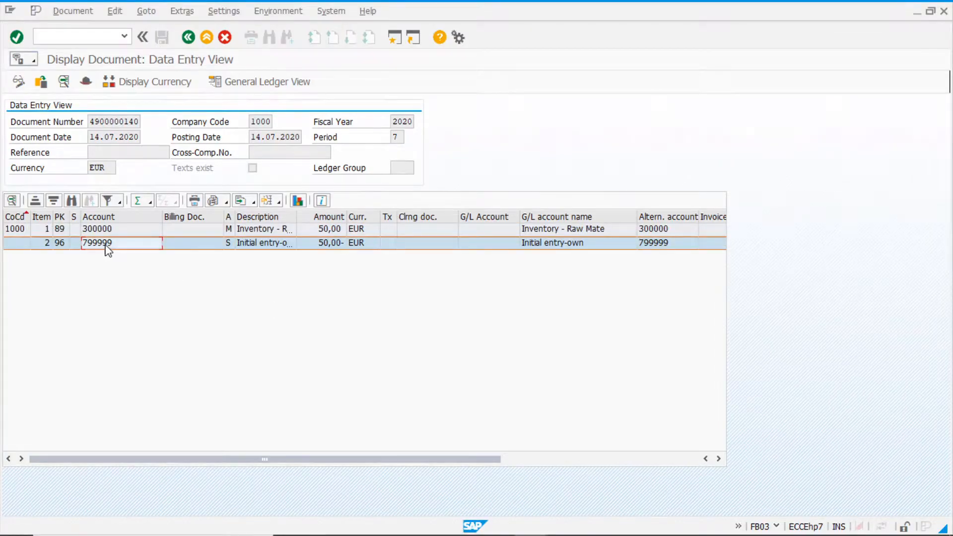
key(alt+Tab)
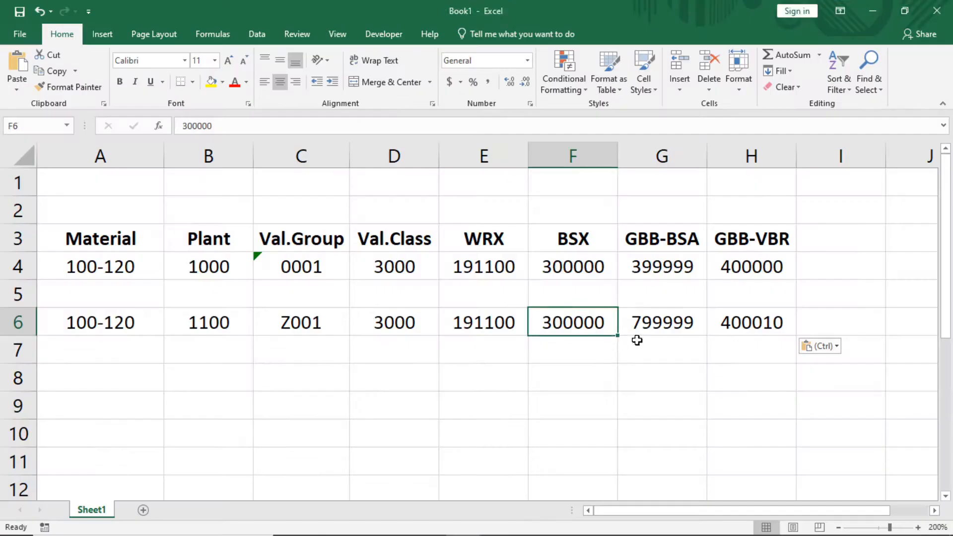
click(666, 325)
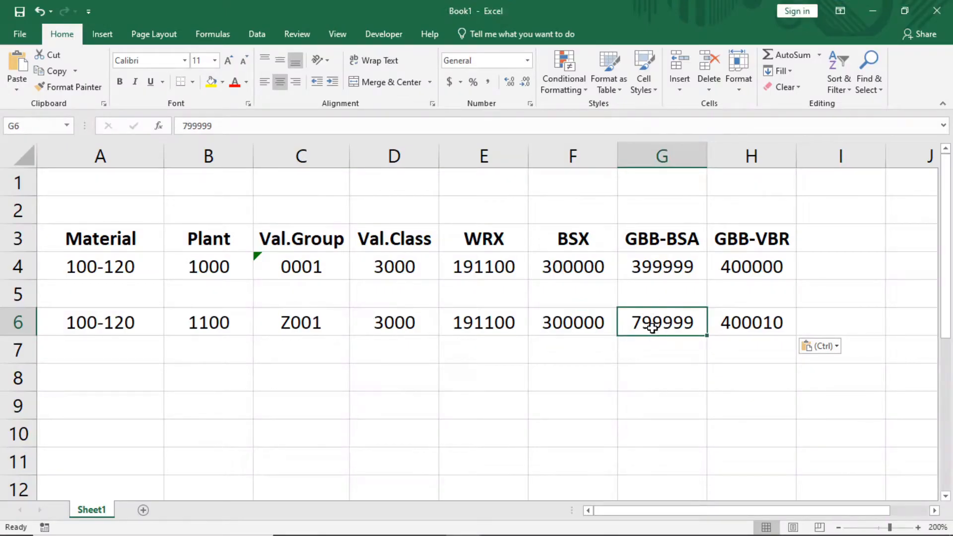
key(alt+Tab)
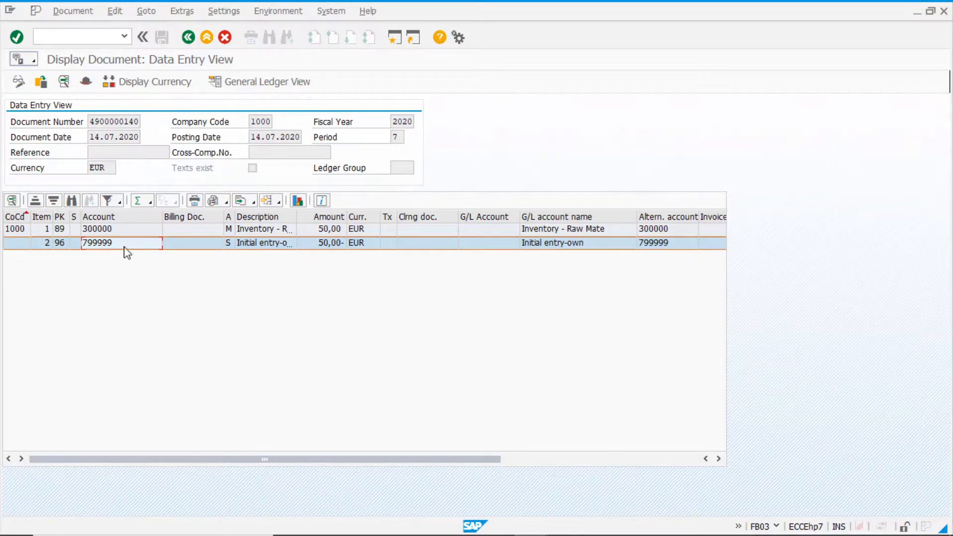
click(190, 39)
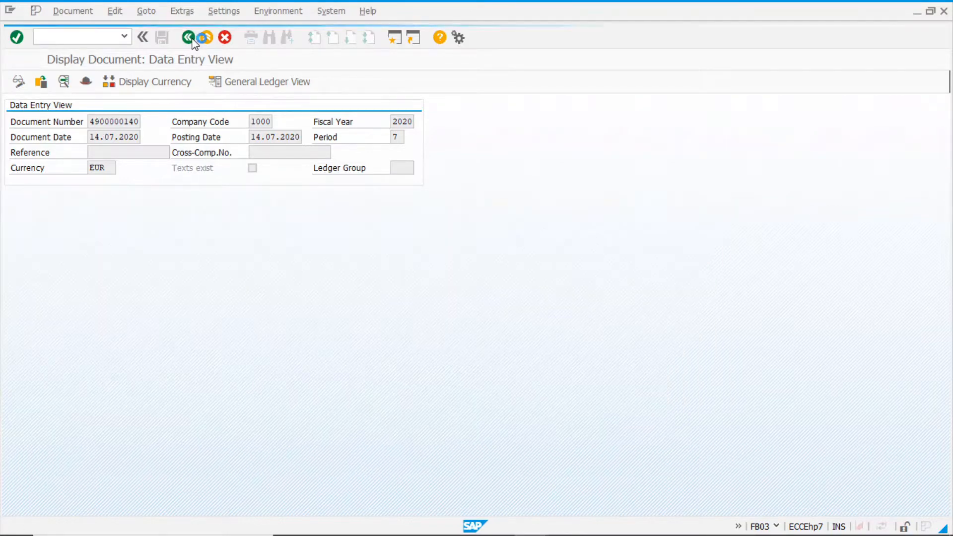
click(243, 107)
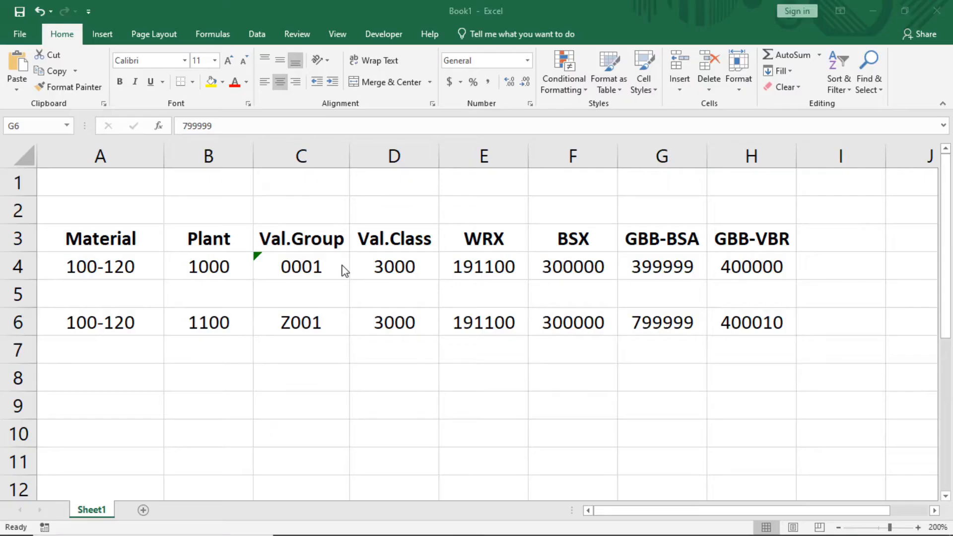
Review plant 1100's BSX account in Excel, switch to the SAP IMG session and open account assignment under Configure Automatic Postings, skipping the valuation area check
key(ctrl+v)
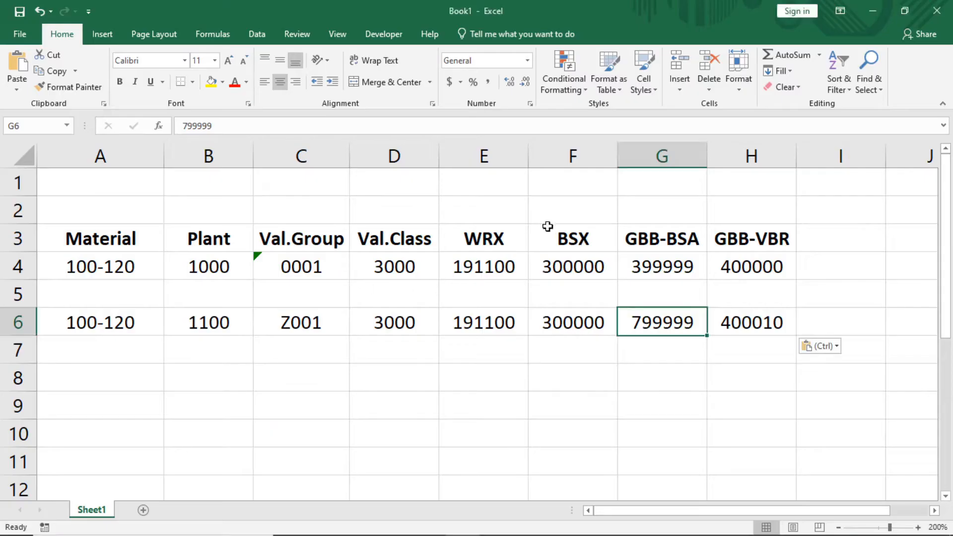
click(564, 323)
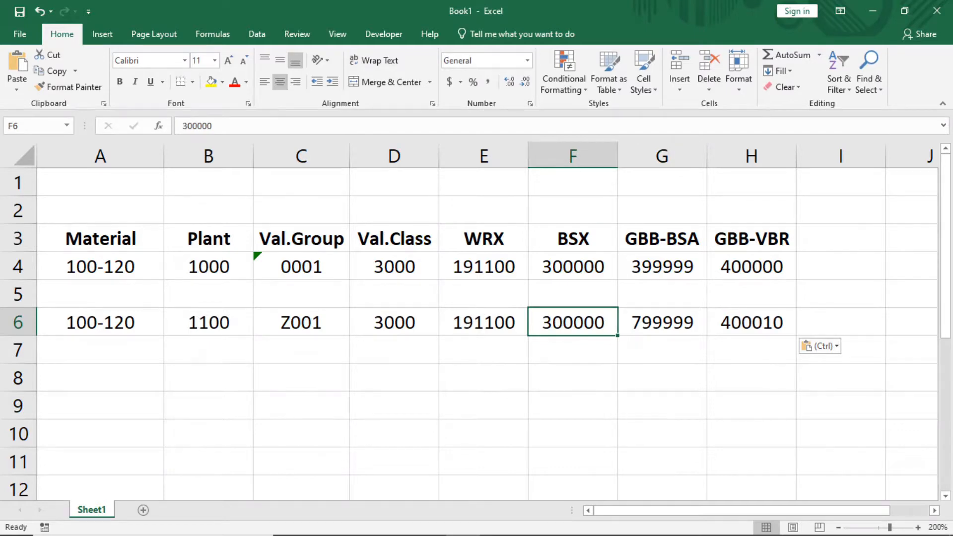
mouse_move(323, 527)
mouse_move(536, 530)
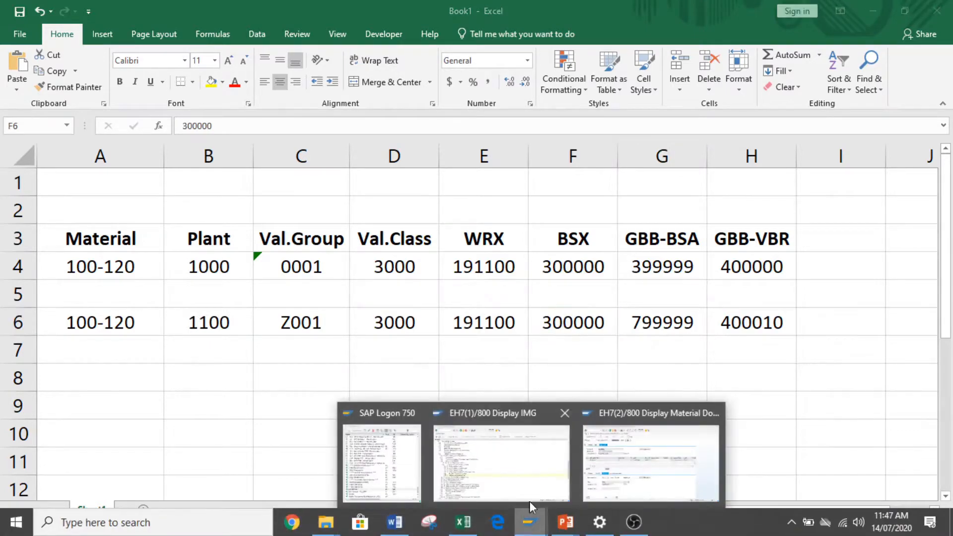
click(500, 457)
click(94, 353)
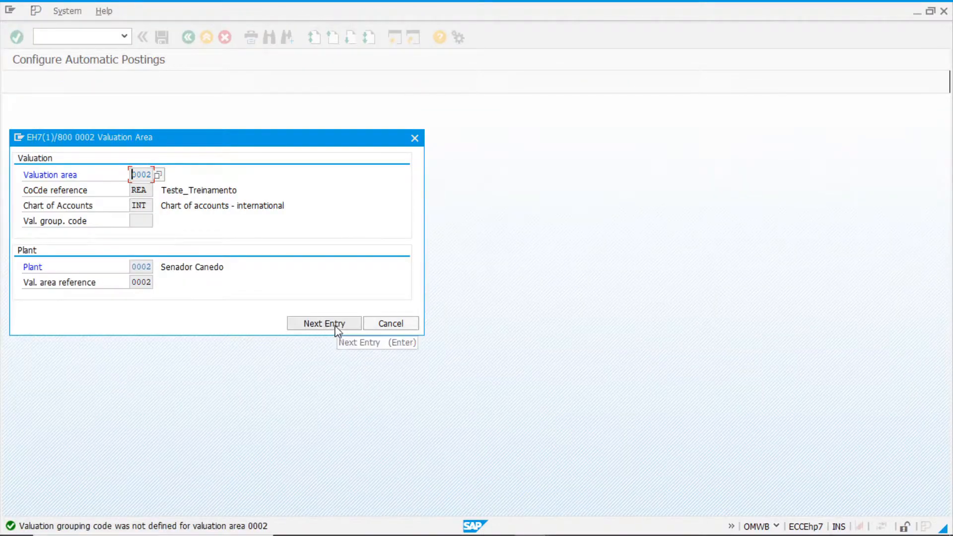
click(335, 325)
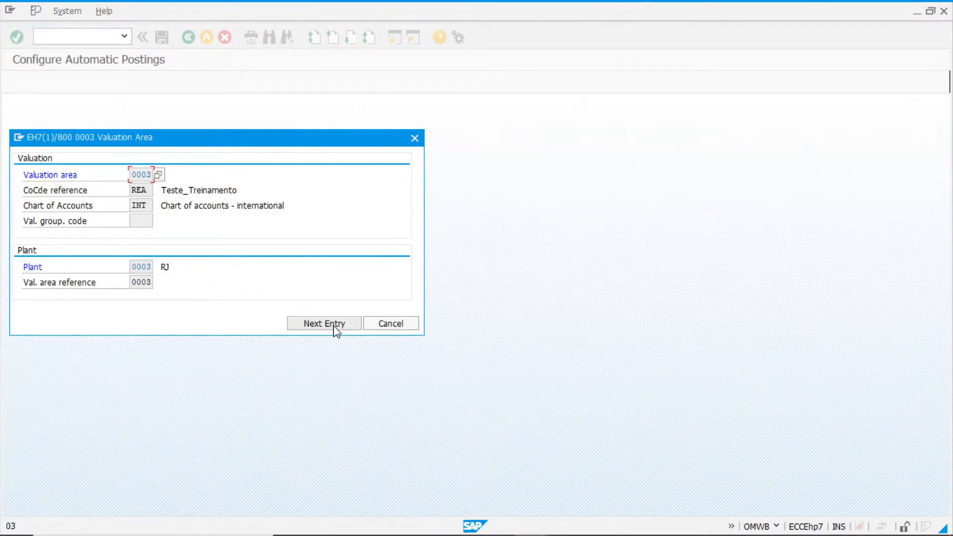
click(394, 326)
click(72, 81)
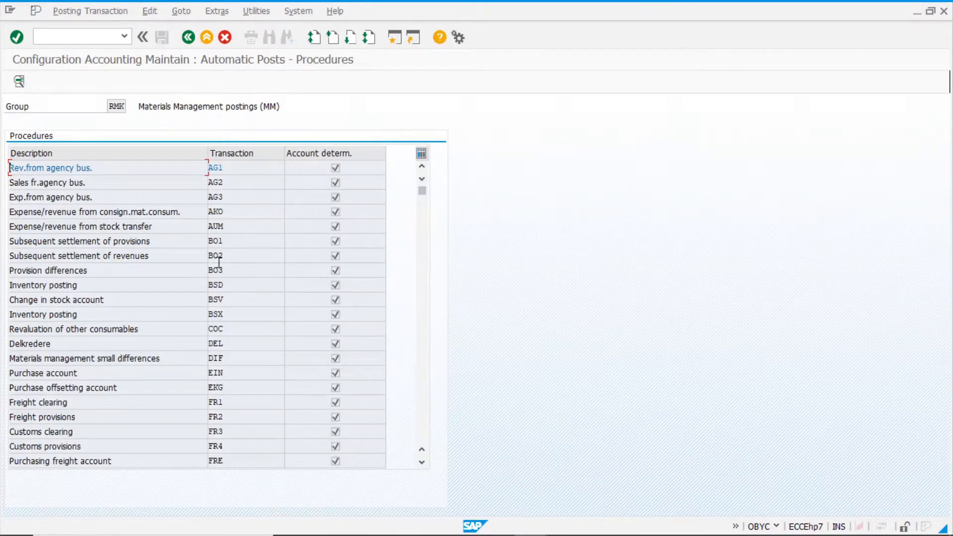
Check the BSX inventory posting account for valuation class 3000 in chart of accounts INT, and return to the automatic posting screen
double_click(229, 317)
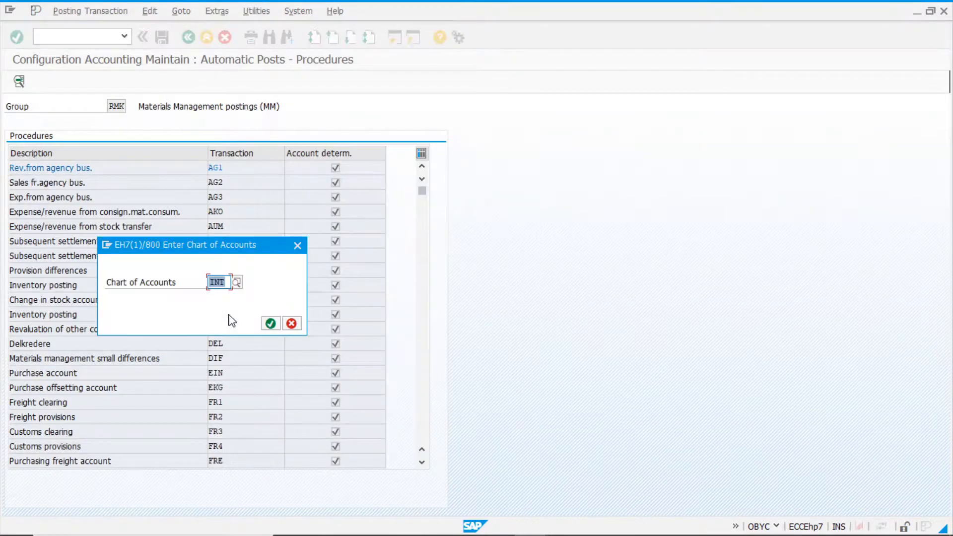
click(270, 323)
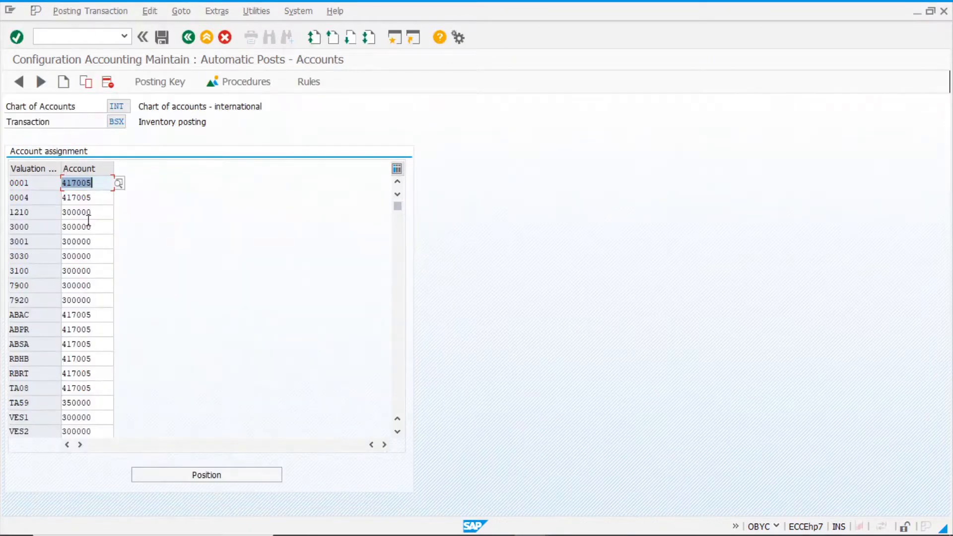
drag(39, 231, 3, 226)
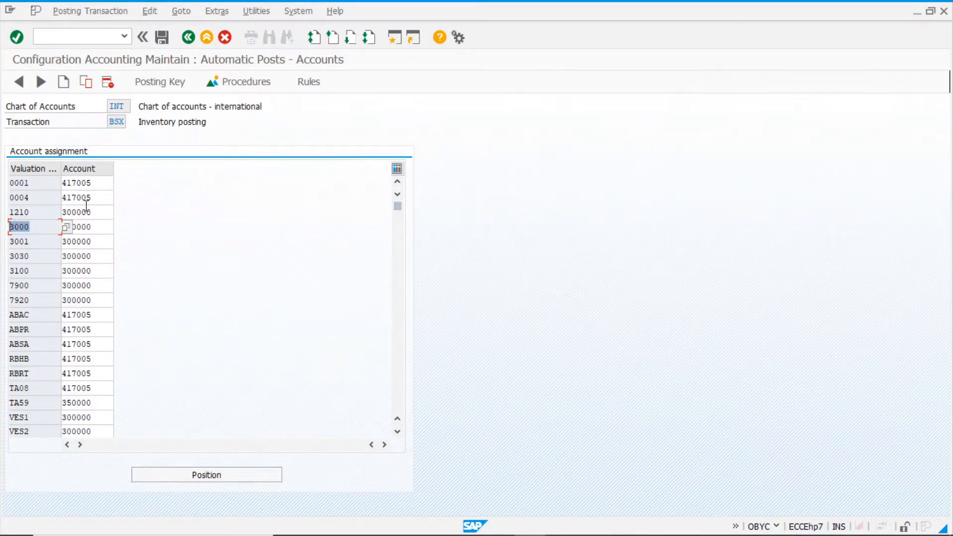
click(188, 38)
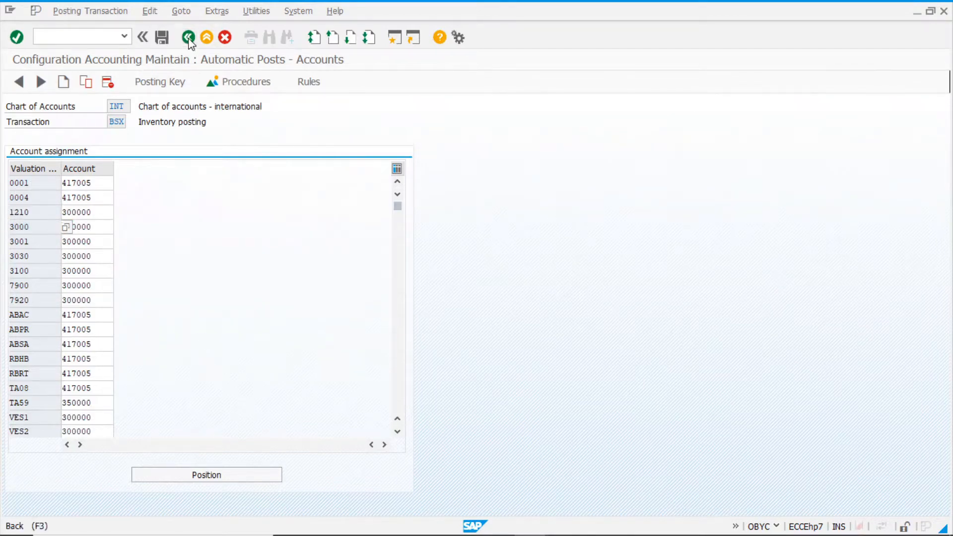
click(188, 37)
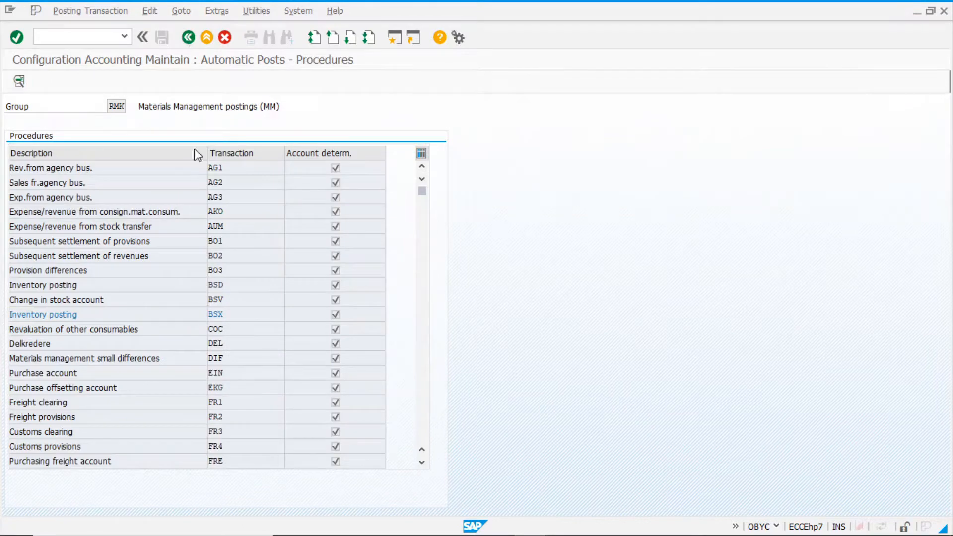
Switch to the MIGO session and start an A07 Goods Issue with reference R10 Other for material 100-120, quantity 1
key(alt+Tab)
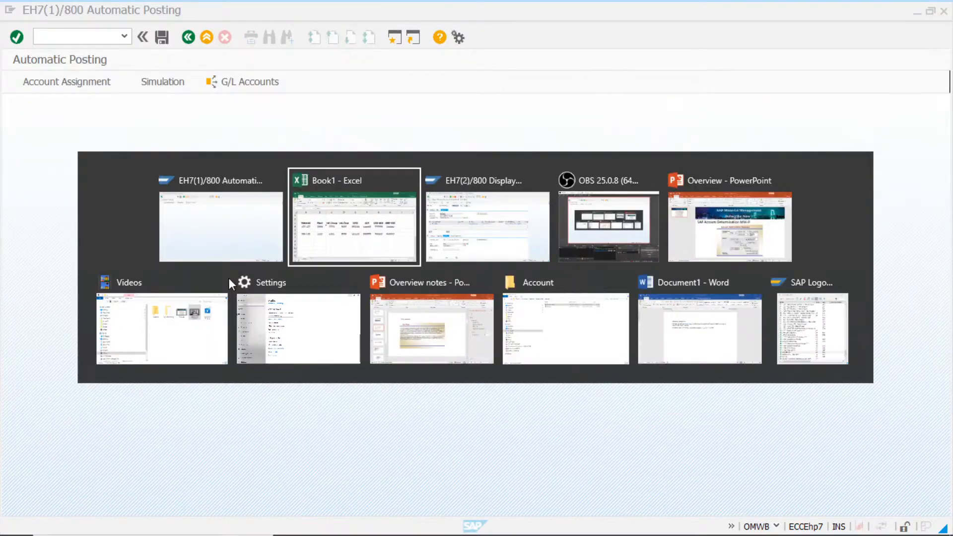
key(alt+Tab)
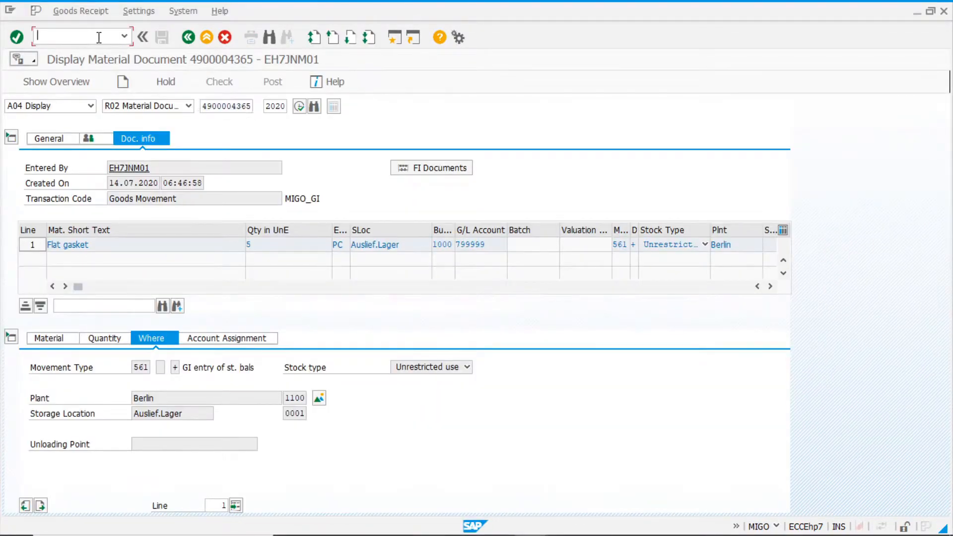
click(90, 105)
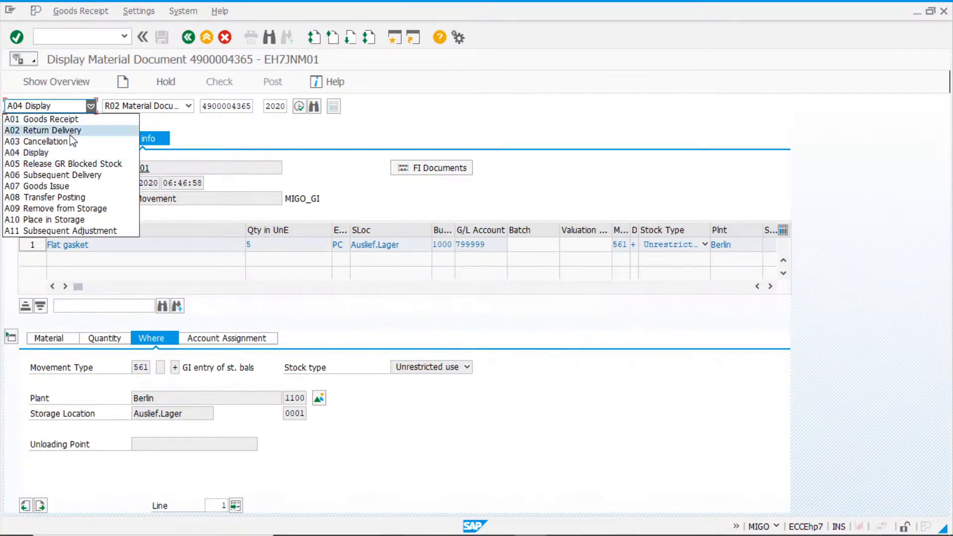
click(62, 186)
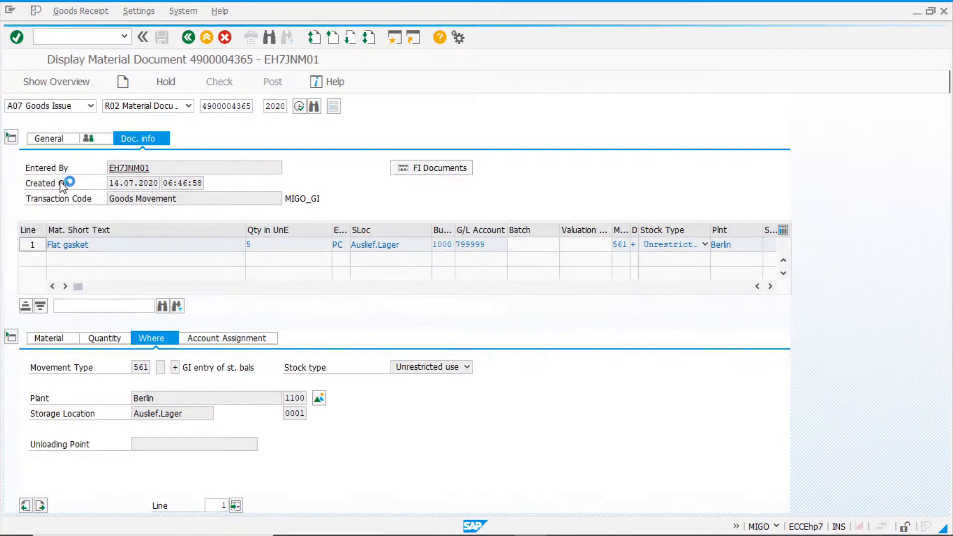
click(49, 339)
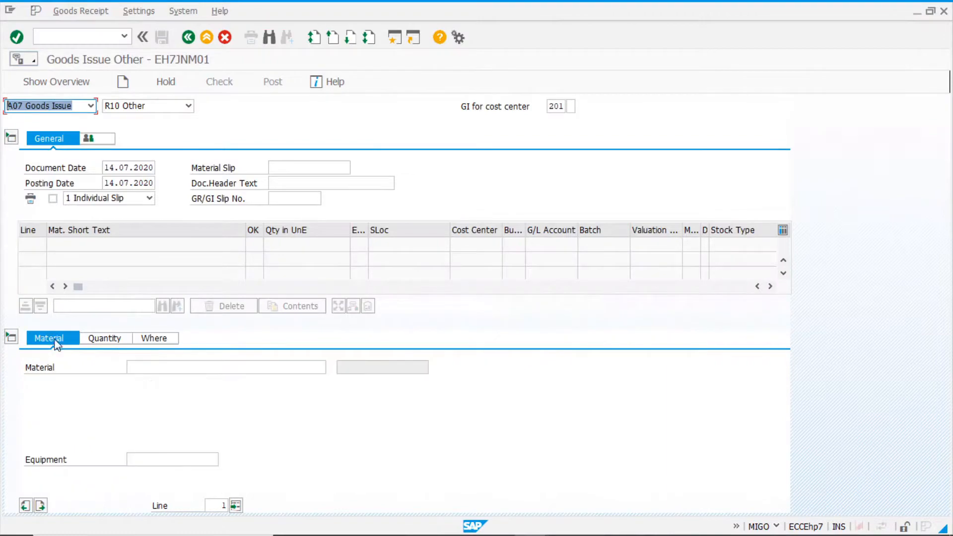
click(167, 367)
click(159, 381)
click(105, 340)
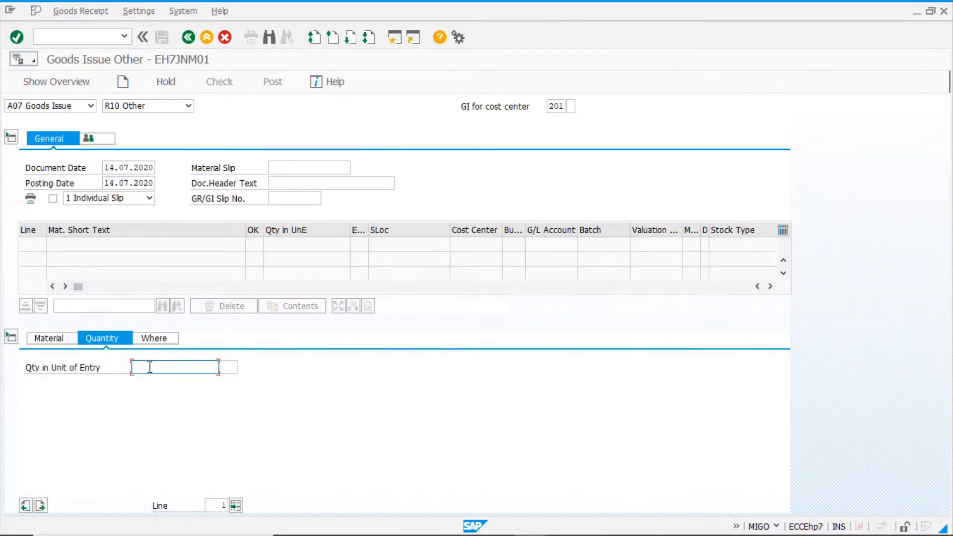
text(1)
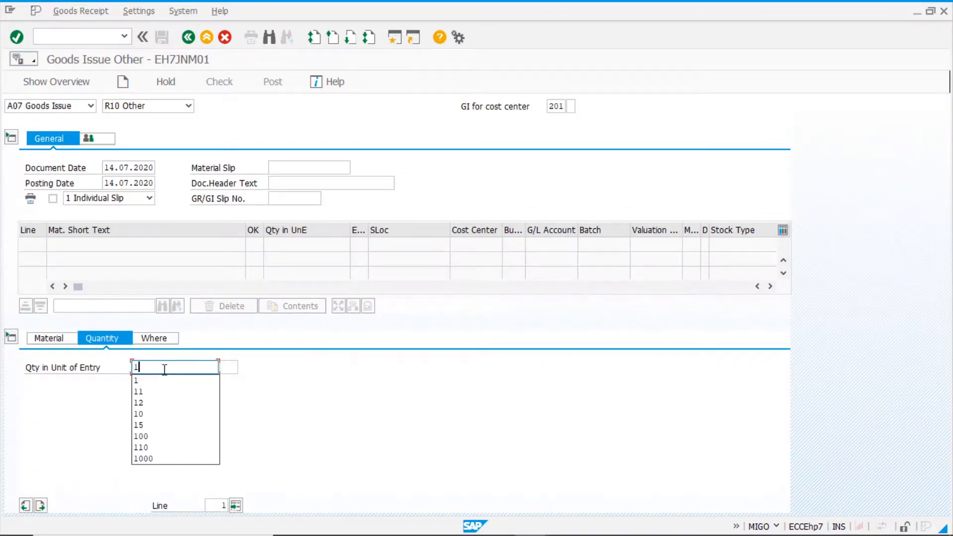
Set plant 1100, storage location 0001 and a previously used item text for the goods issue, and confirm the item
click(174, 342)
click(143, 399)
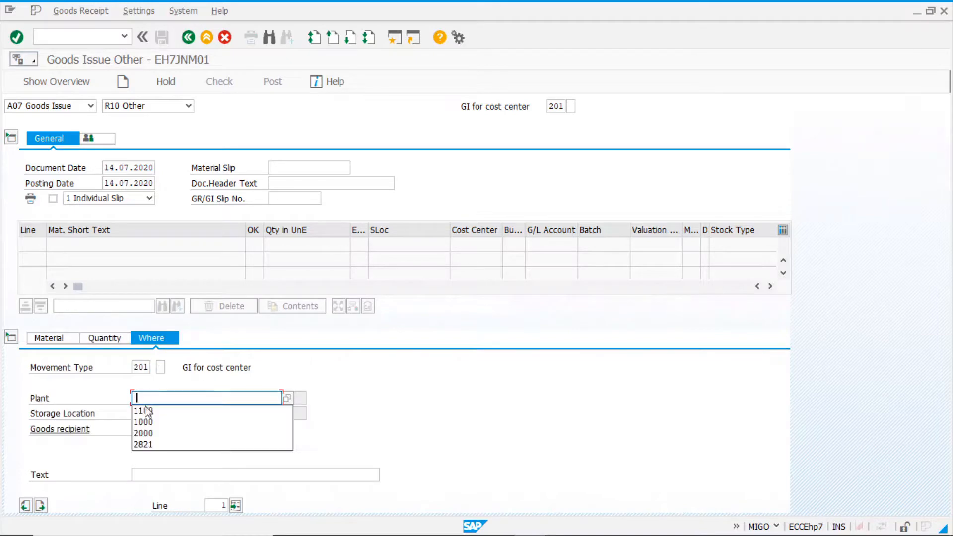
click(155, 411)
click(155, 412)
click(145, 425)
click(150, 475)
click(149, 487)
key(Return)
Assign cost center 1000 to the goods issue item and post the goods issue
click(227, 339)
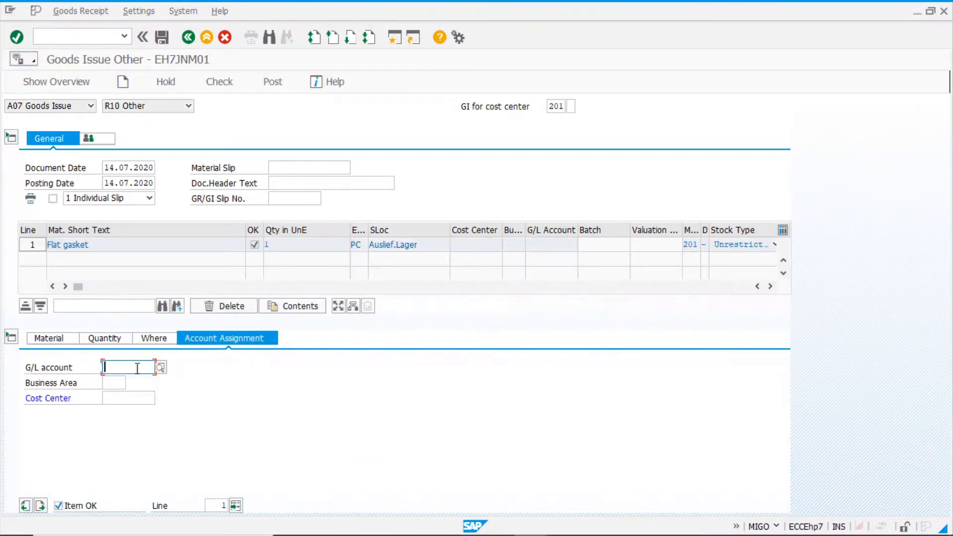
click(118, 398)
click(124, 421)
key(Return)
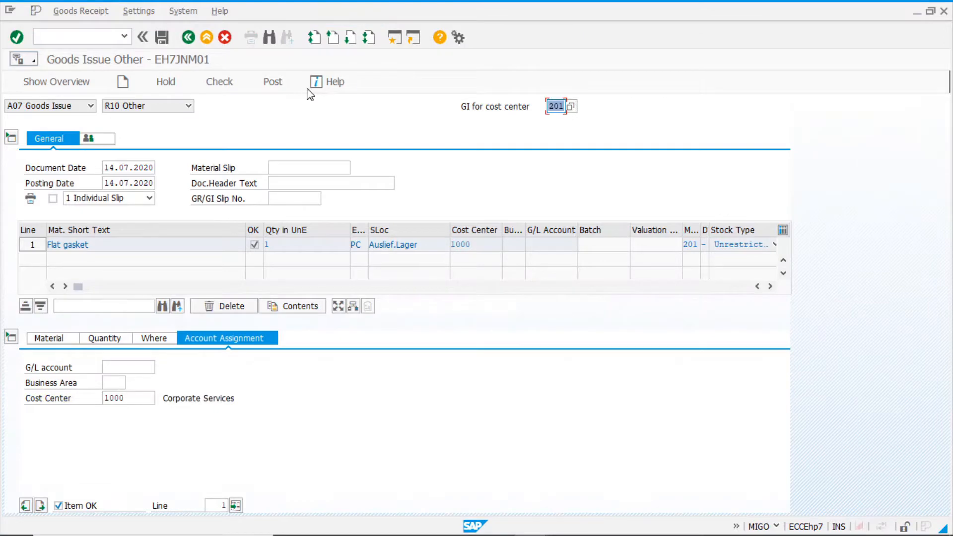
click(271, 85)
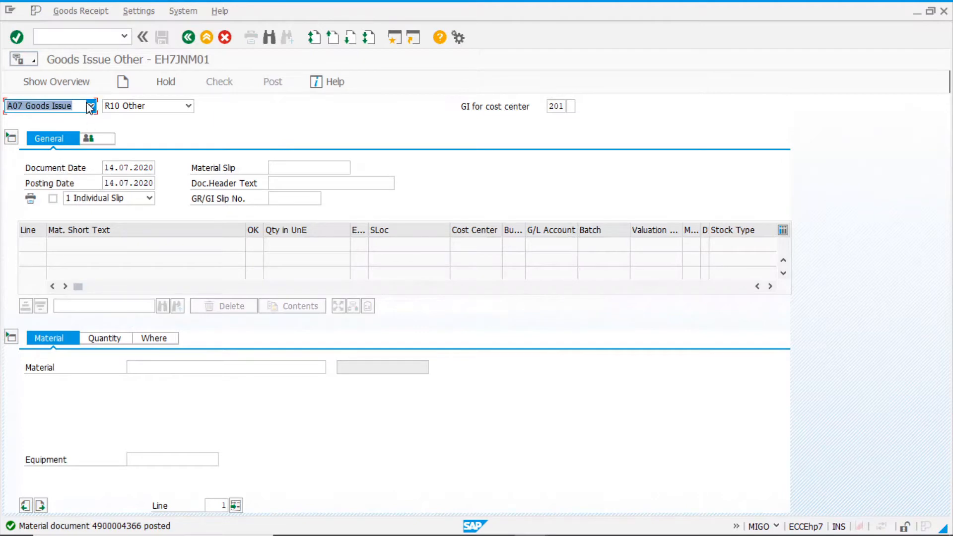
Display the material document just posted for the goods issue and open its accounting document from the FI documents
click(91, 106)
click(48, 155)
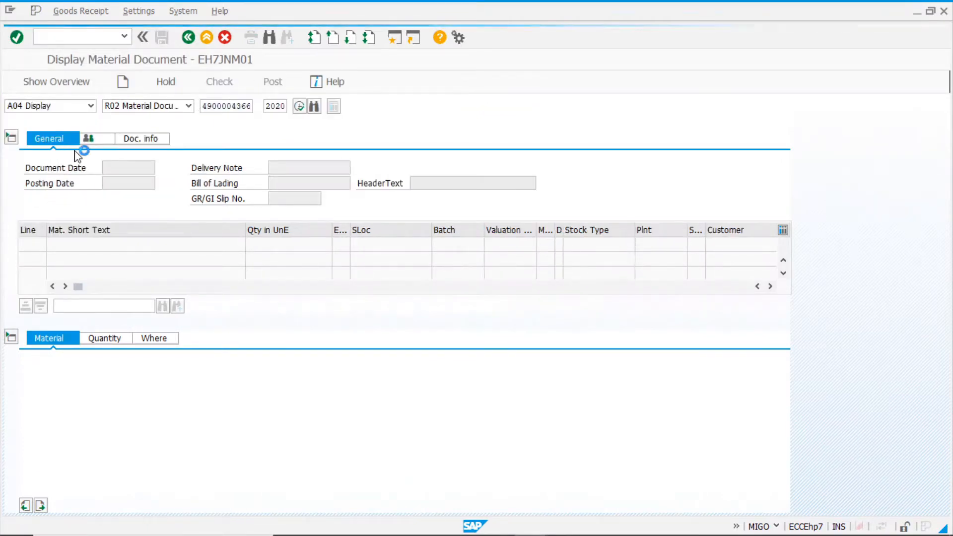
key(Return)
click(152, 142)
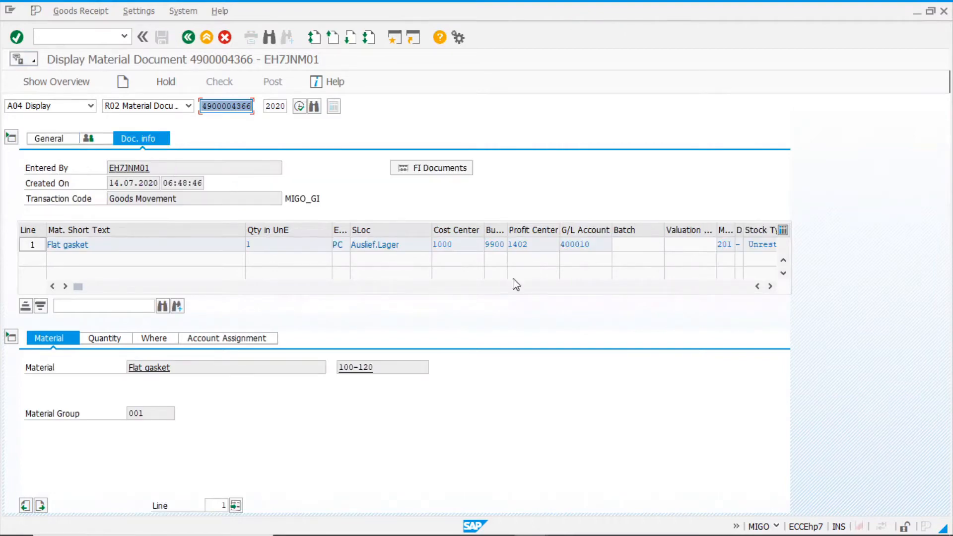
click(453, 171)
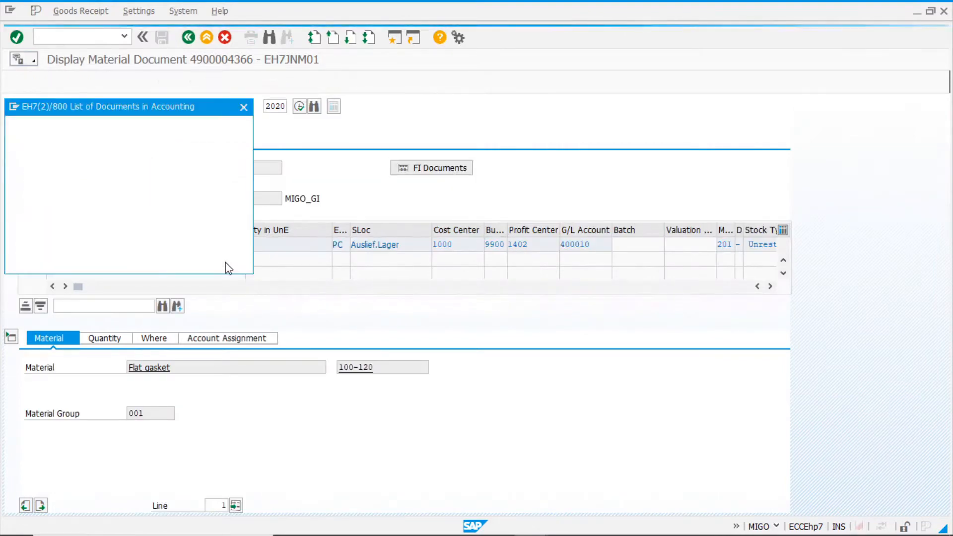
double_click(112, 160)
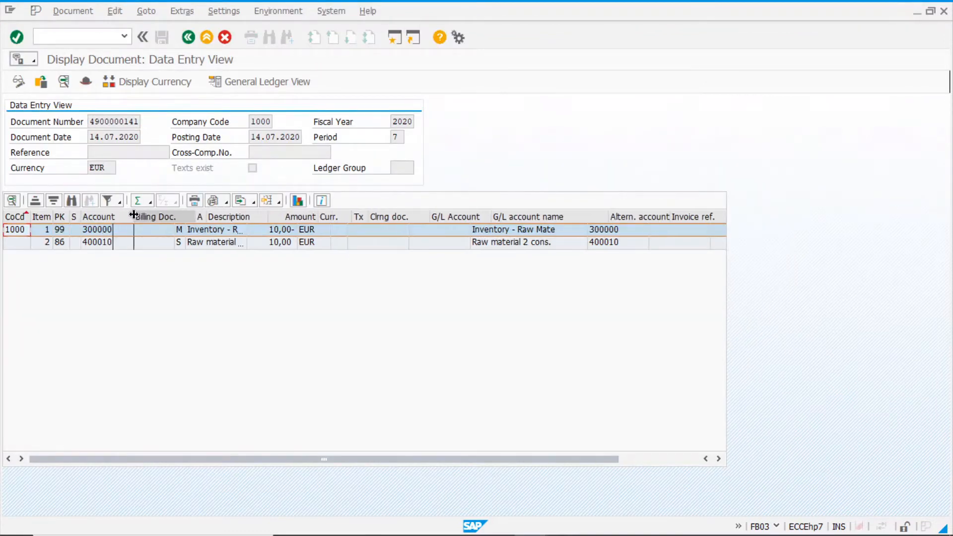
Widen the Account column in the accounting document and examine the G/L account of the inventory line
drag(113, 216, 133, 214)
click(237, 229)
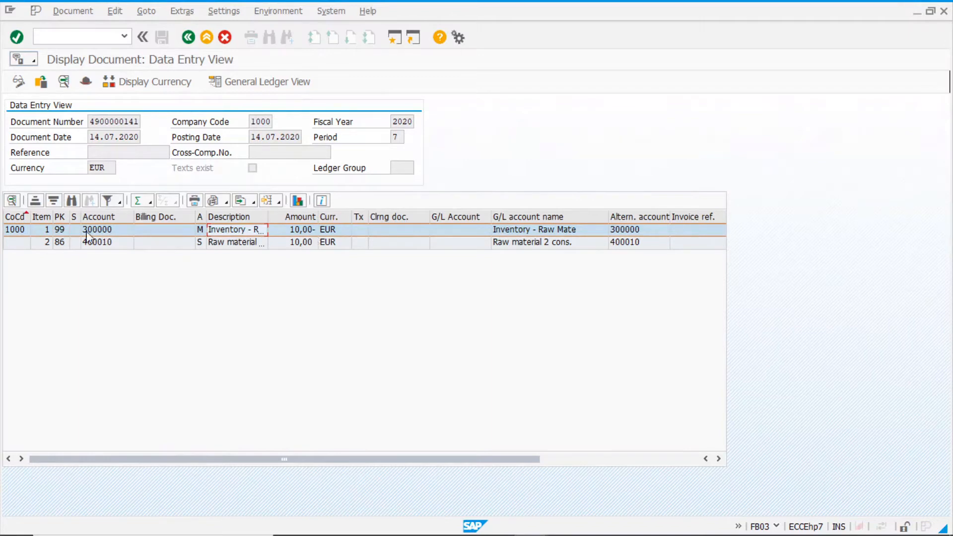
click(96, 232)
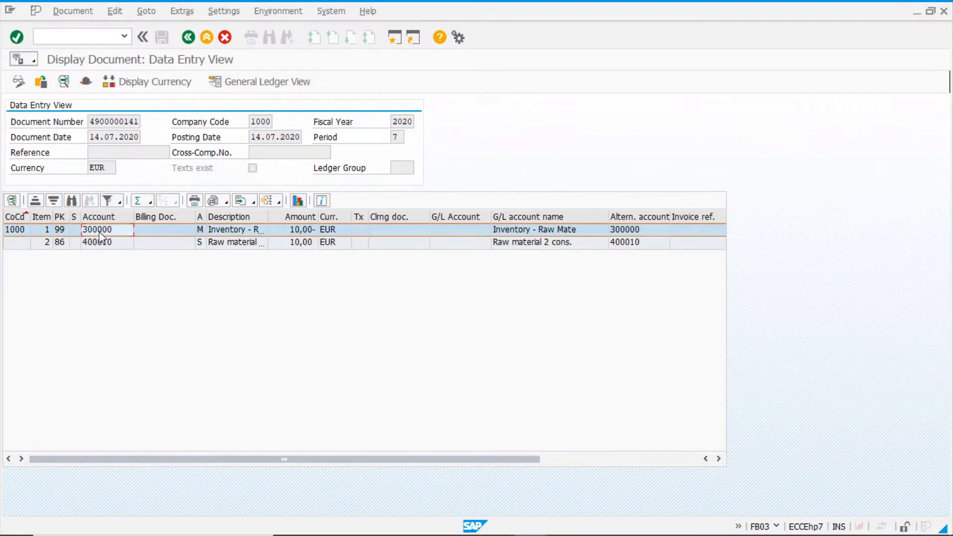
key(alt+d)
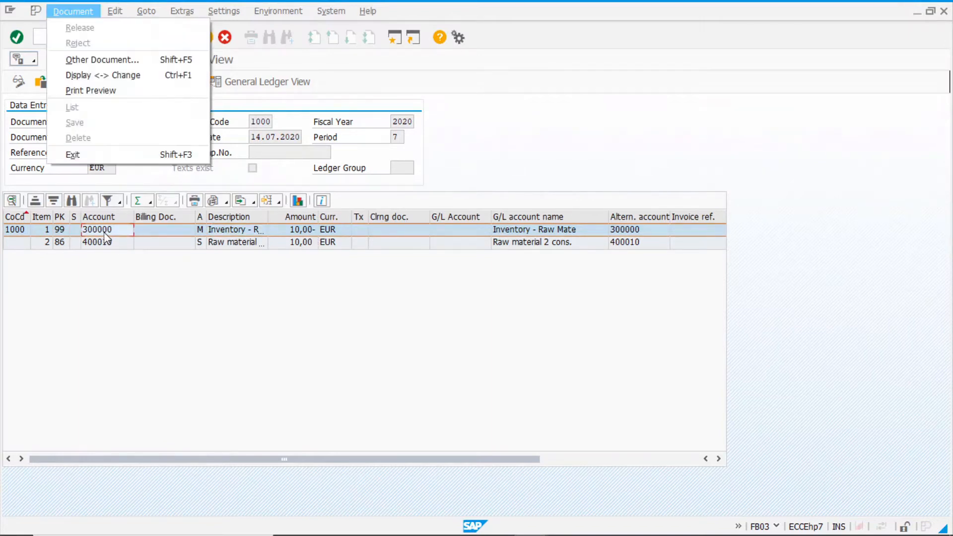
key(Escape)
Switch to the Book1 Excel workbook, check plant 1100's BSX and GBB-VBR accounts, and compare them with the SAP accounting document's lines
key(alt+Tab)
key(alt+Tab)
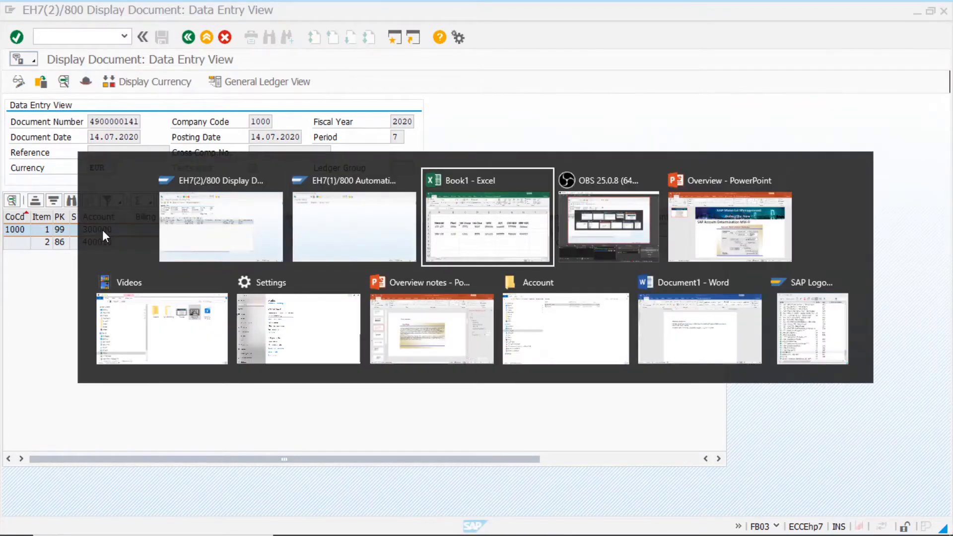
text(300000)
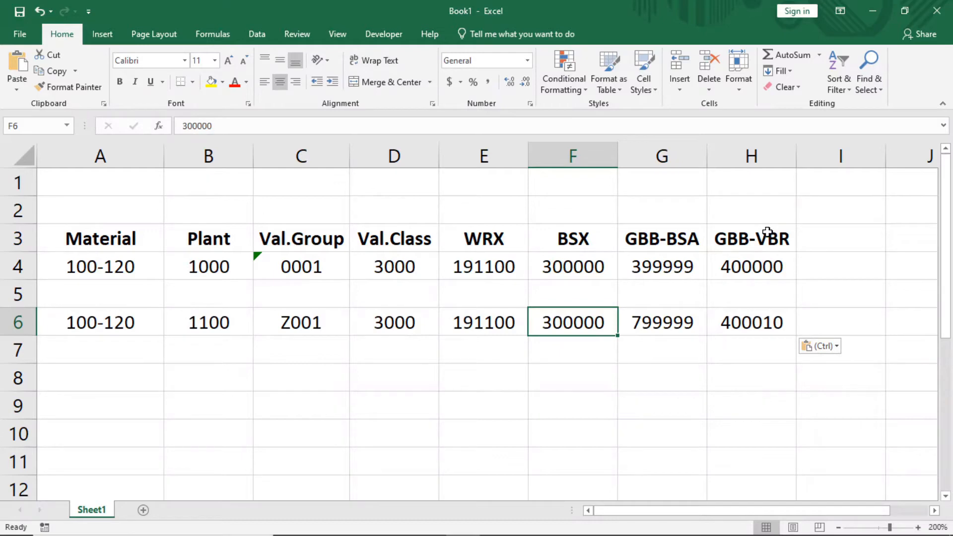
click(756, 328)
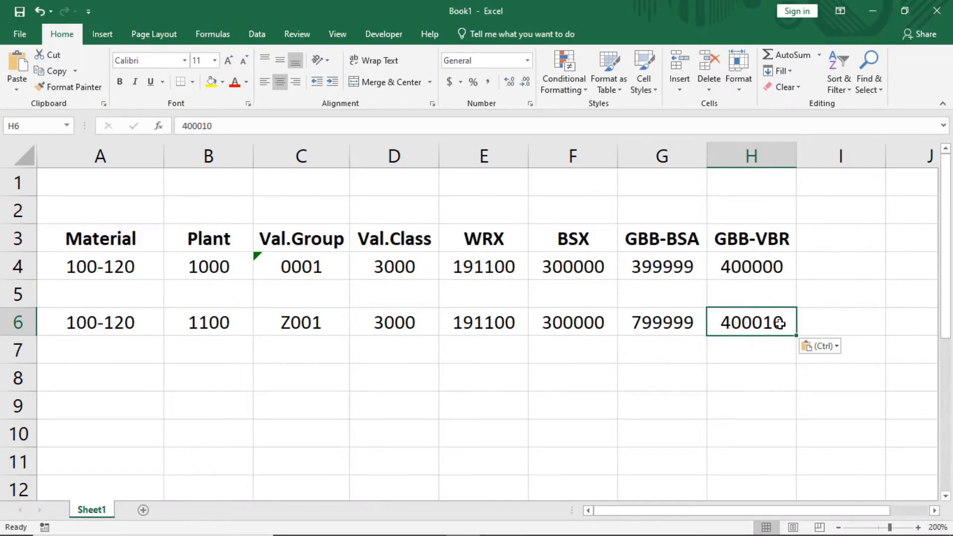
key(alt+Tab)
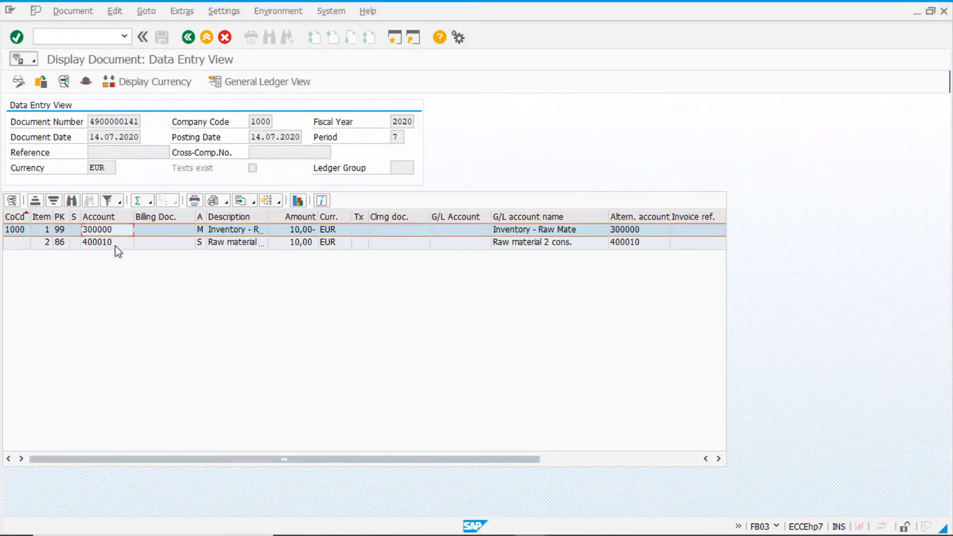
click(98, 242)
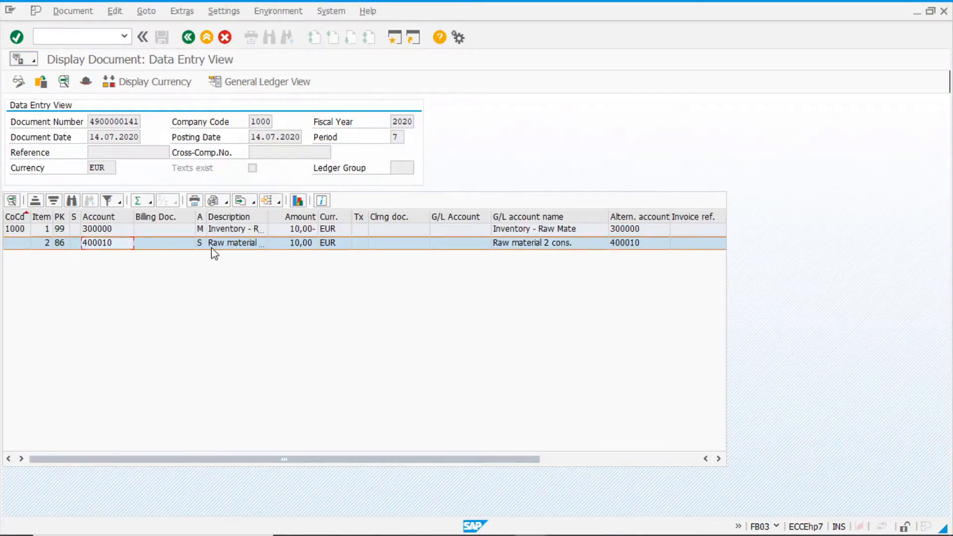